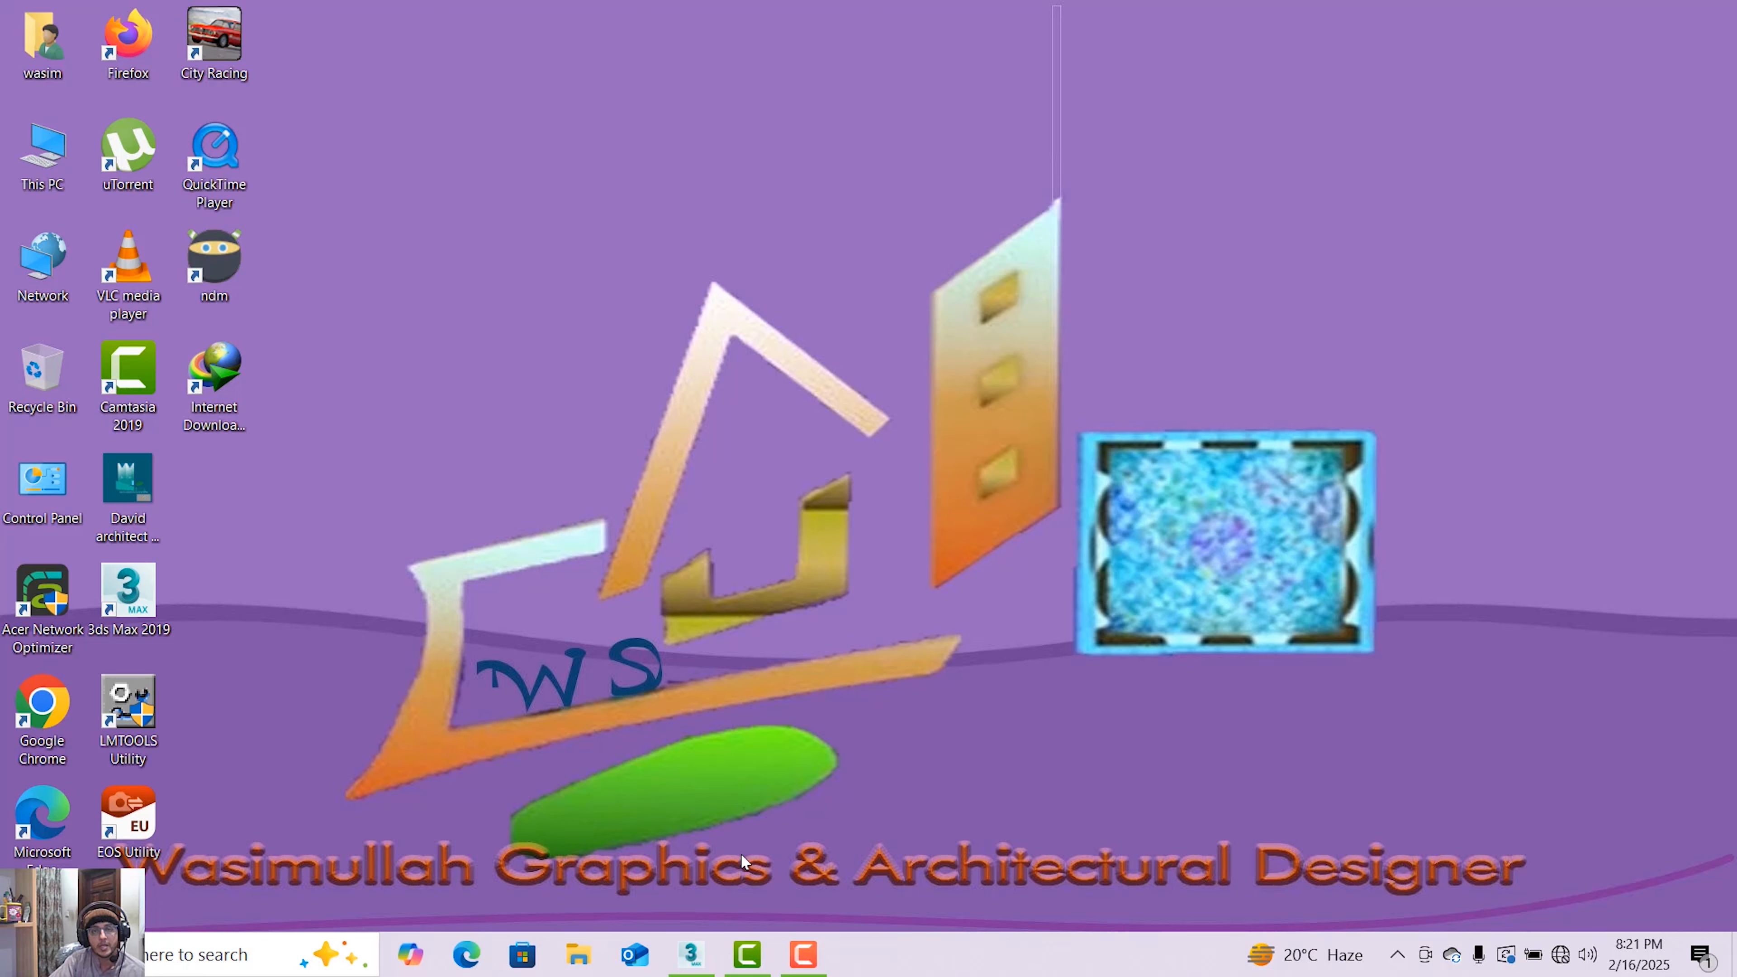
# Launch 3ds Max and start the Line tool from the spline shapes
pyautogui.click(707, 956)
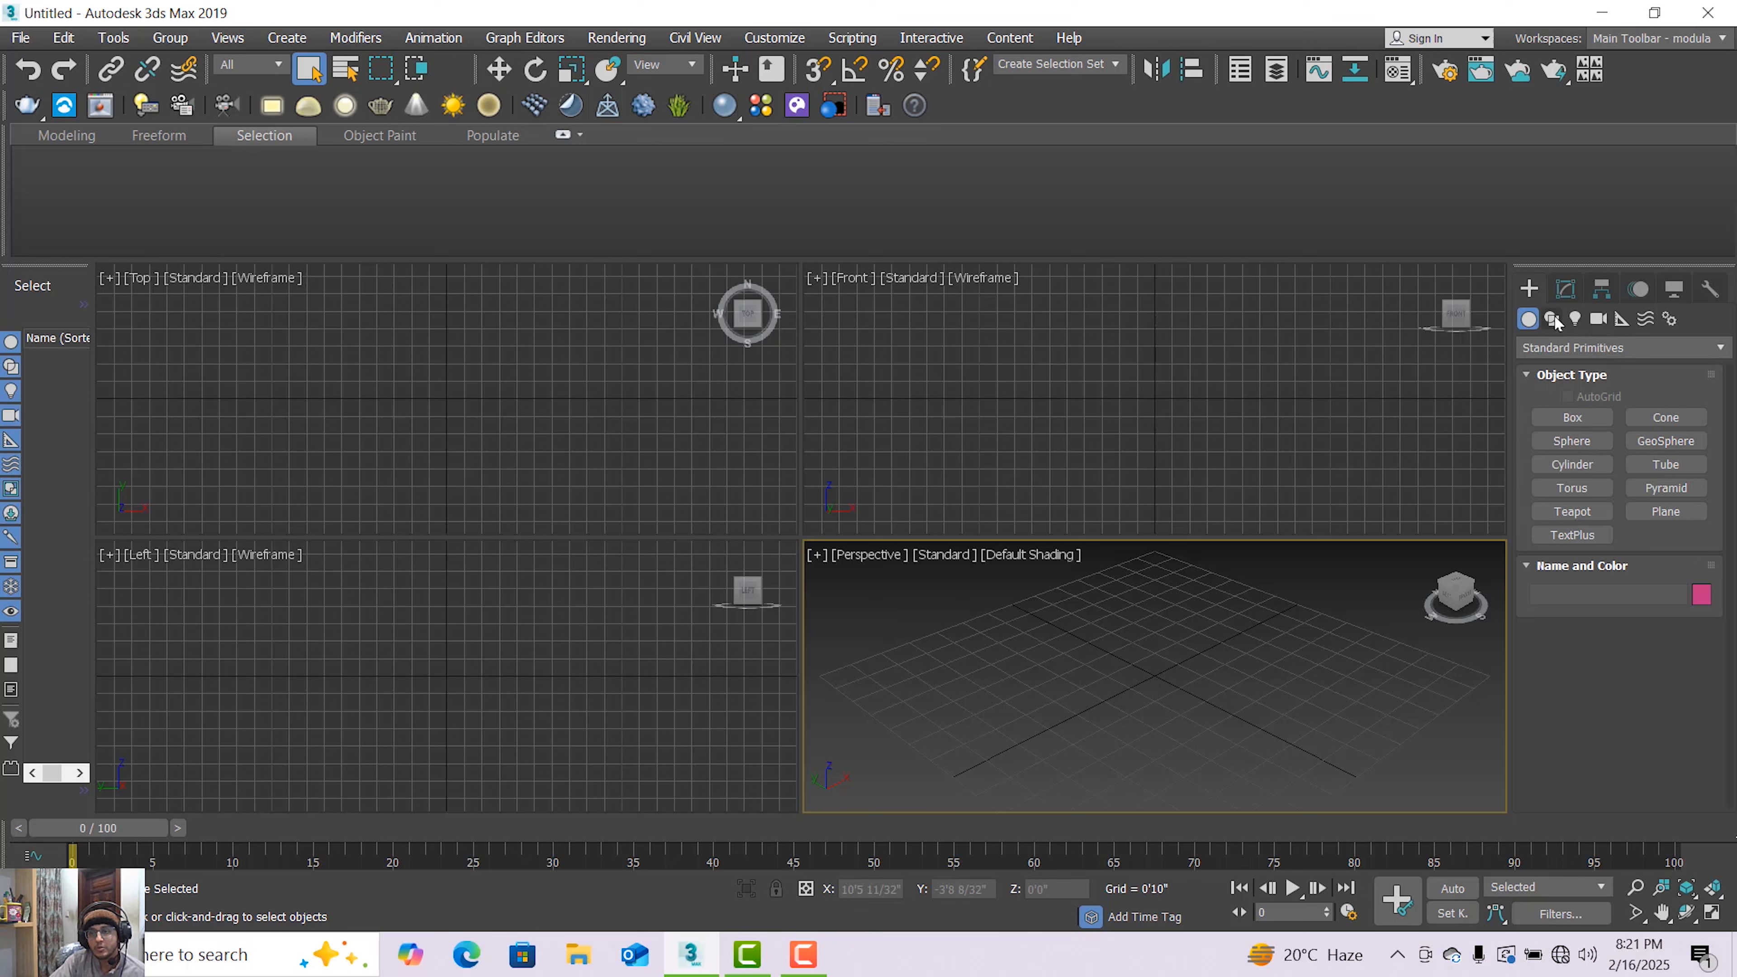
pyautogui.click(1567, 291)
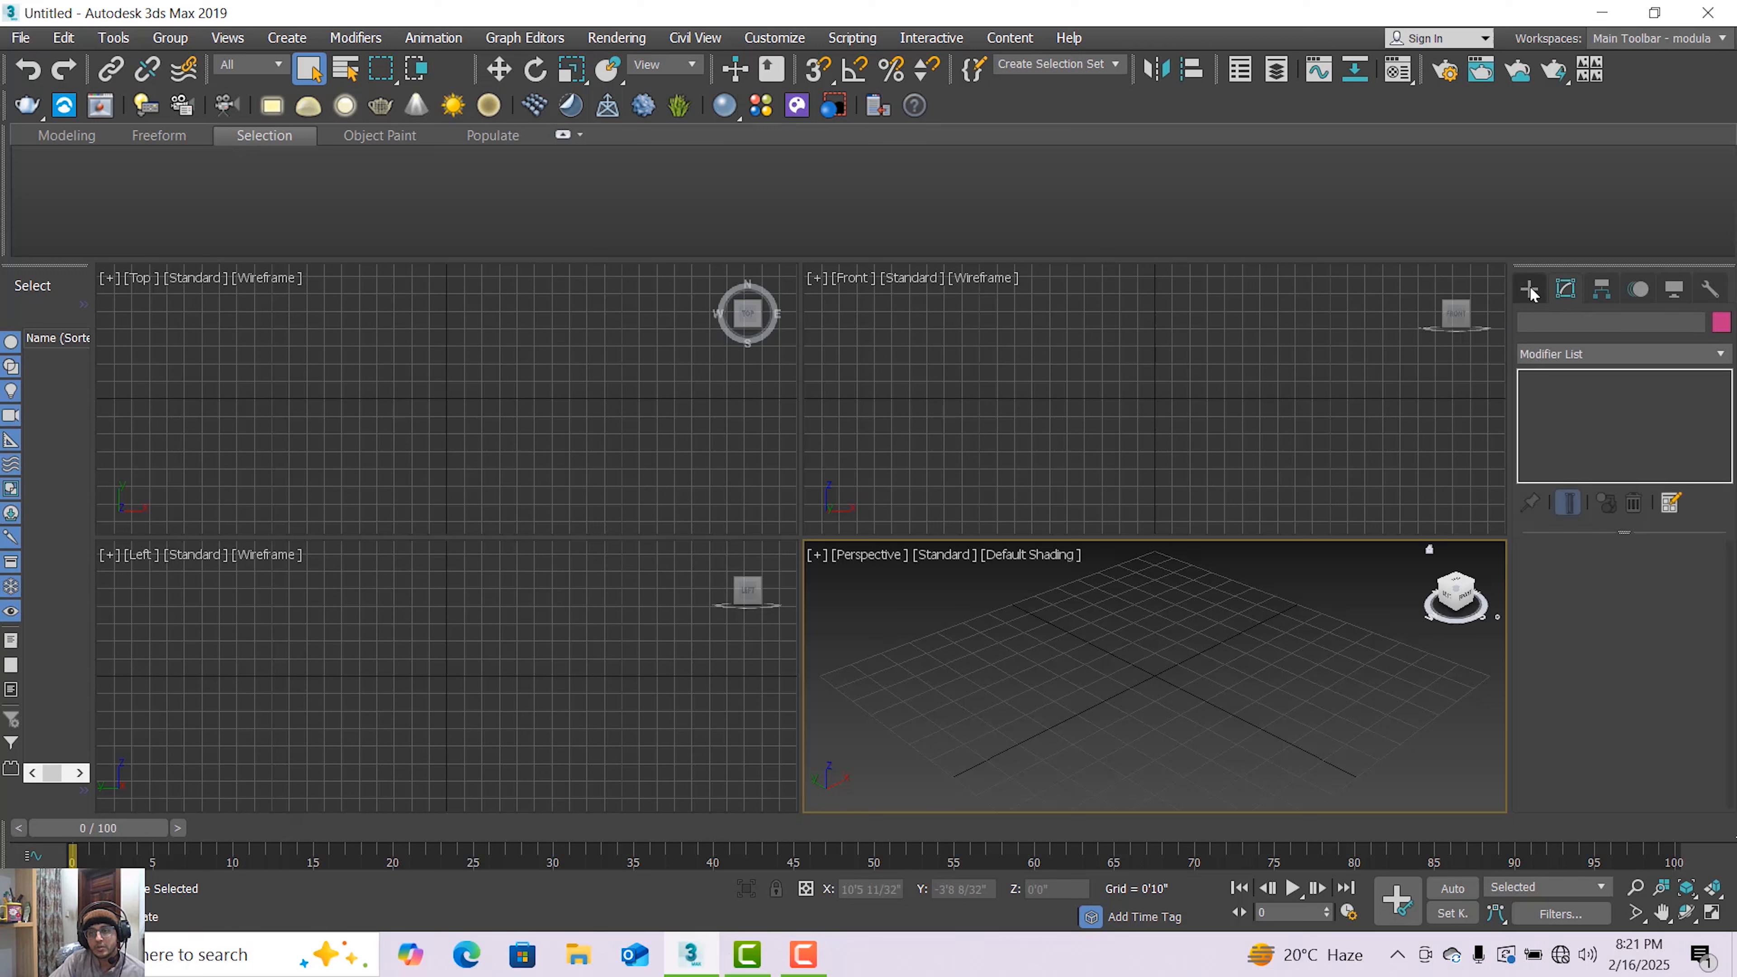
pyautogui.click(1529, 288)
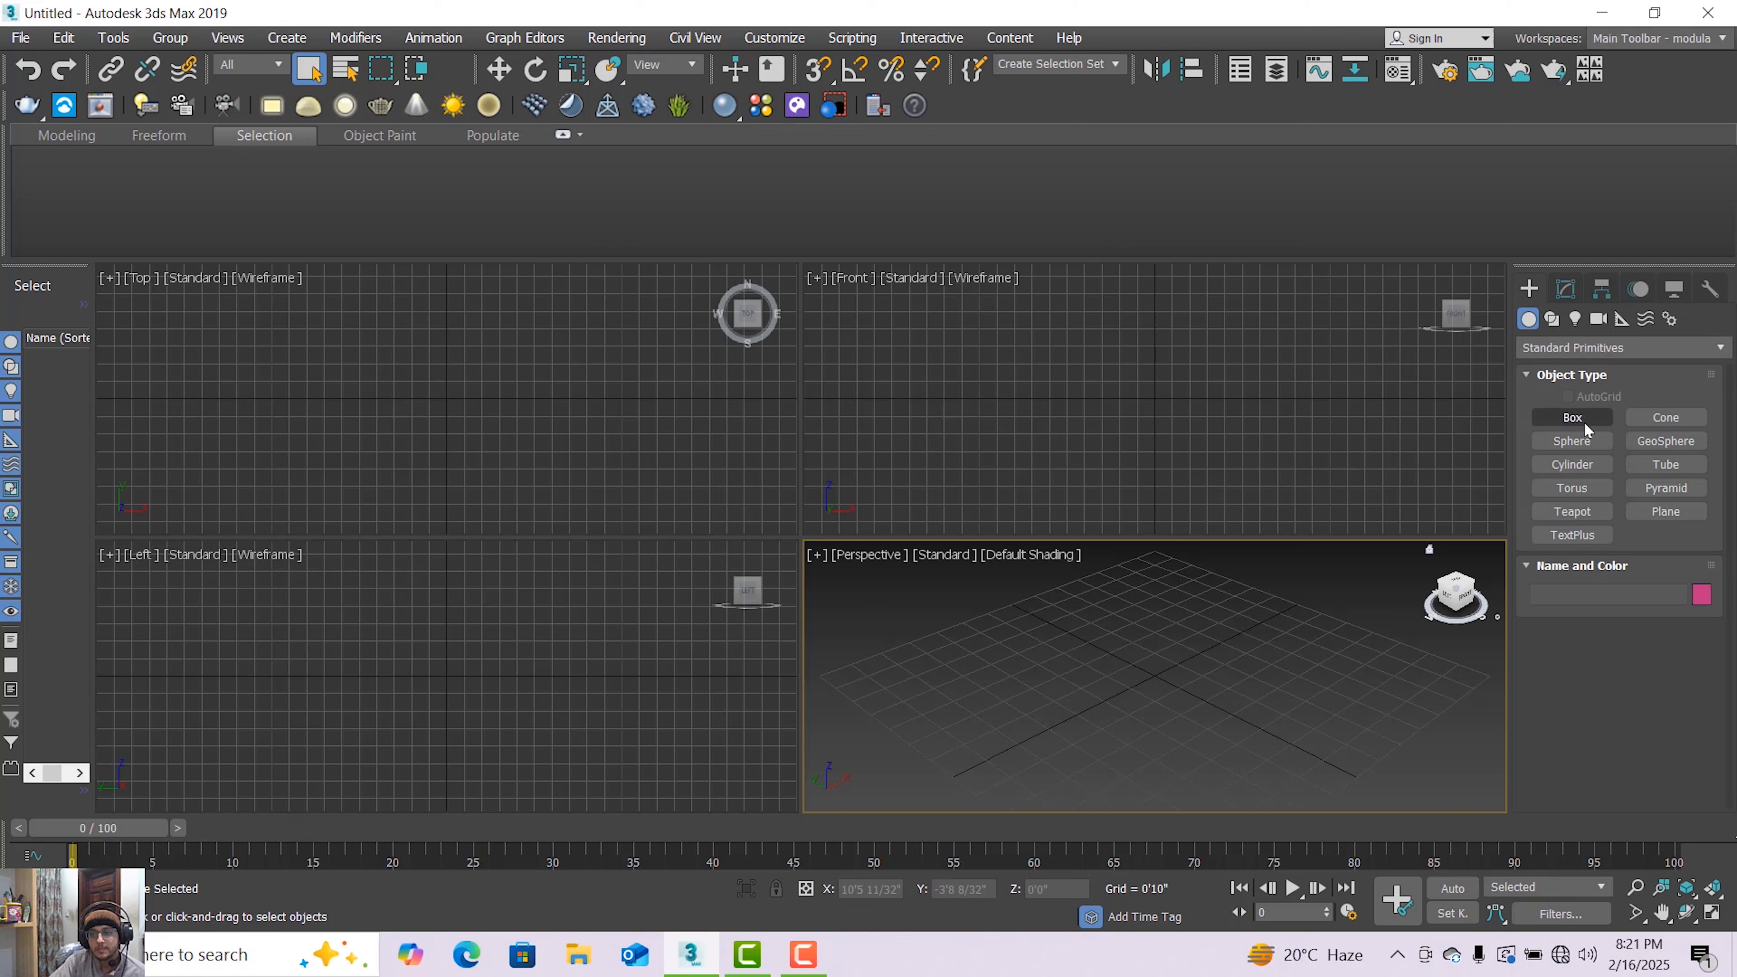
pyautogui.click(1561, 320)
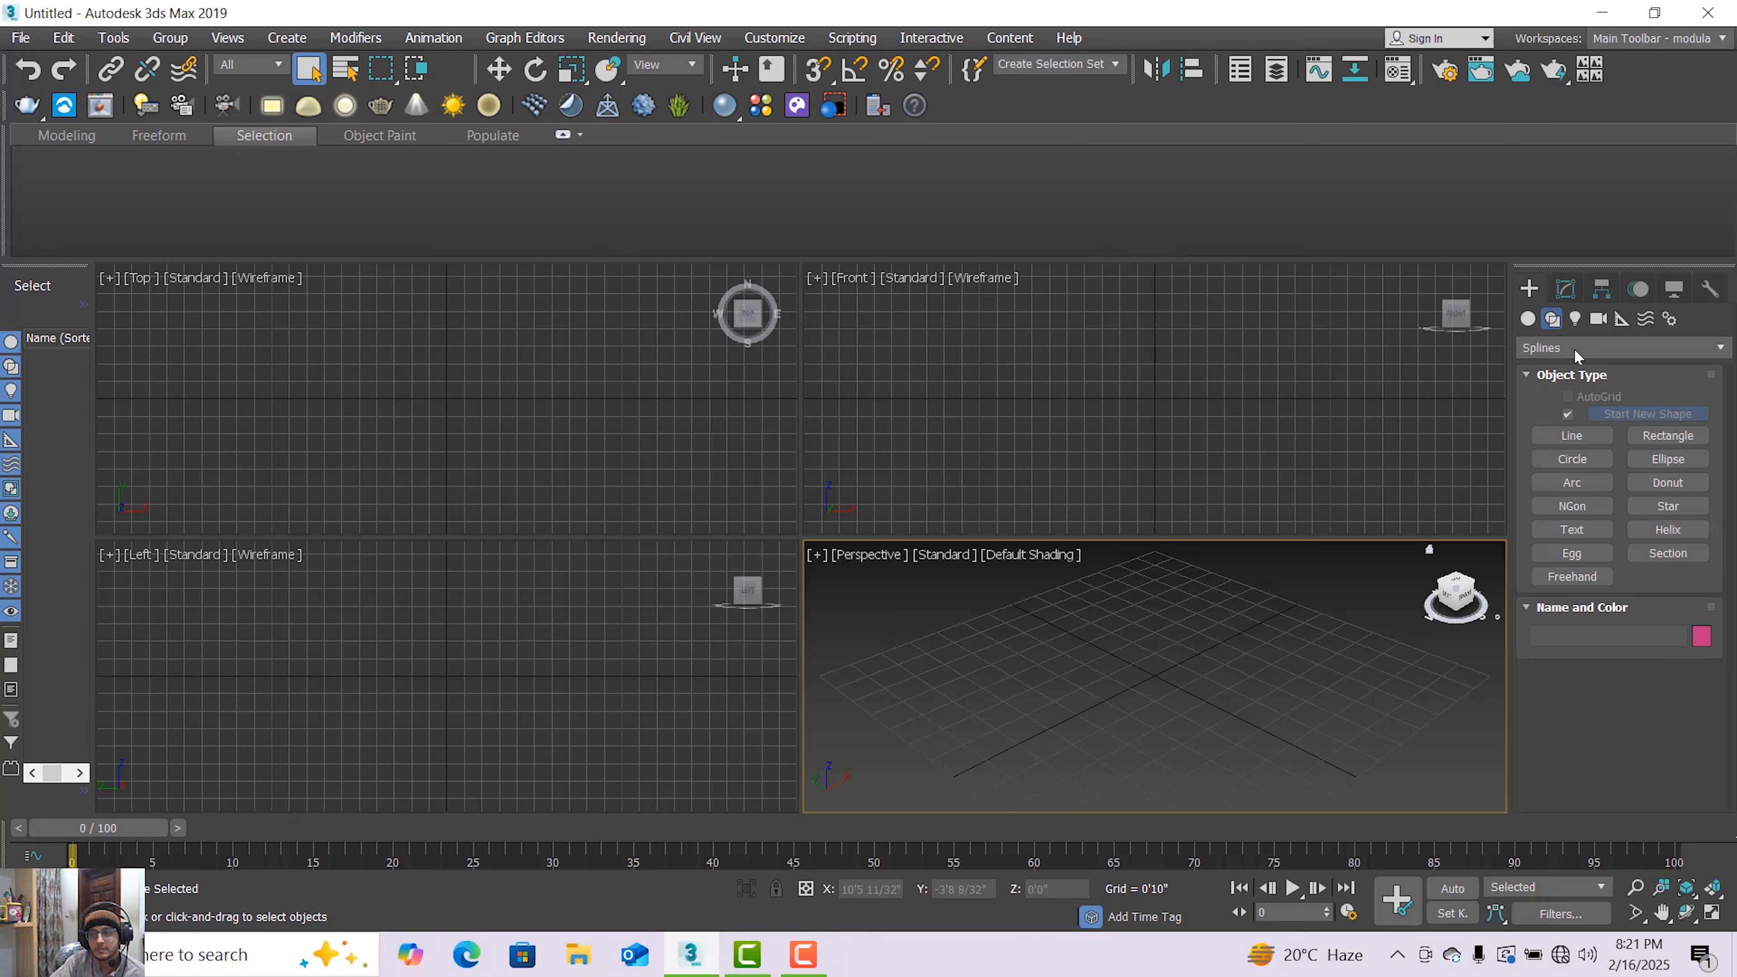
pyautogui.click(1596, 439)
pyautogui.scroll(2, 1170, 467)
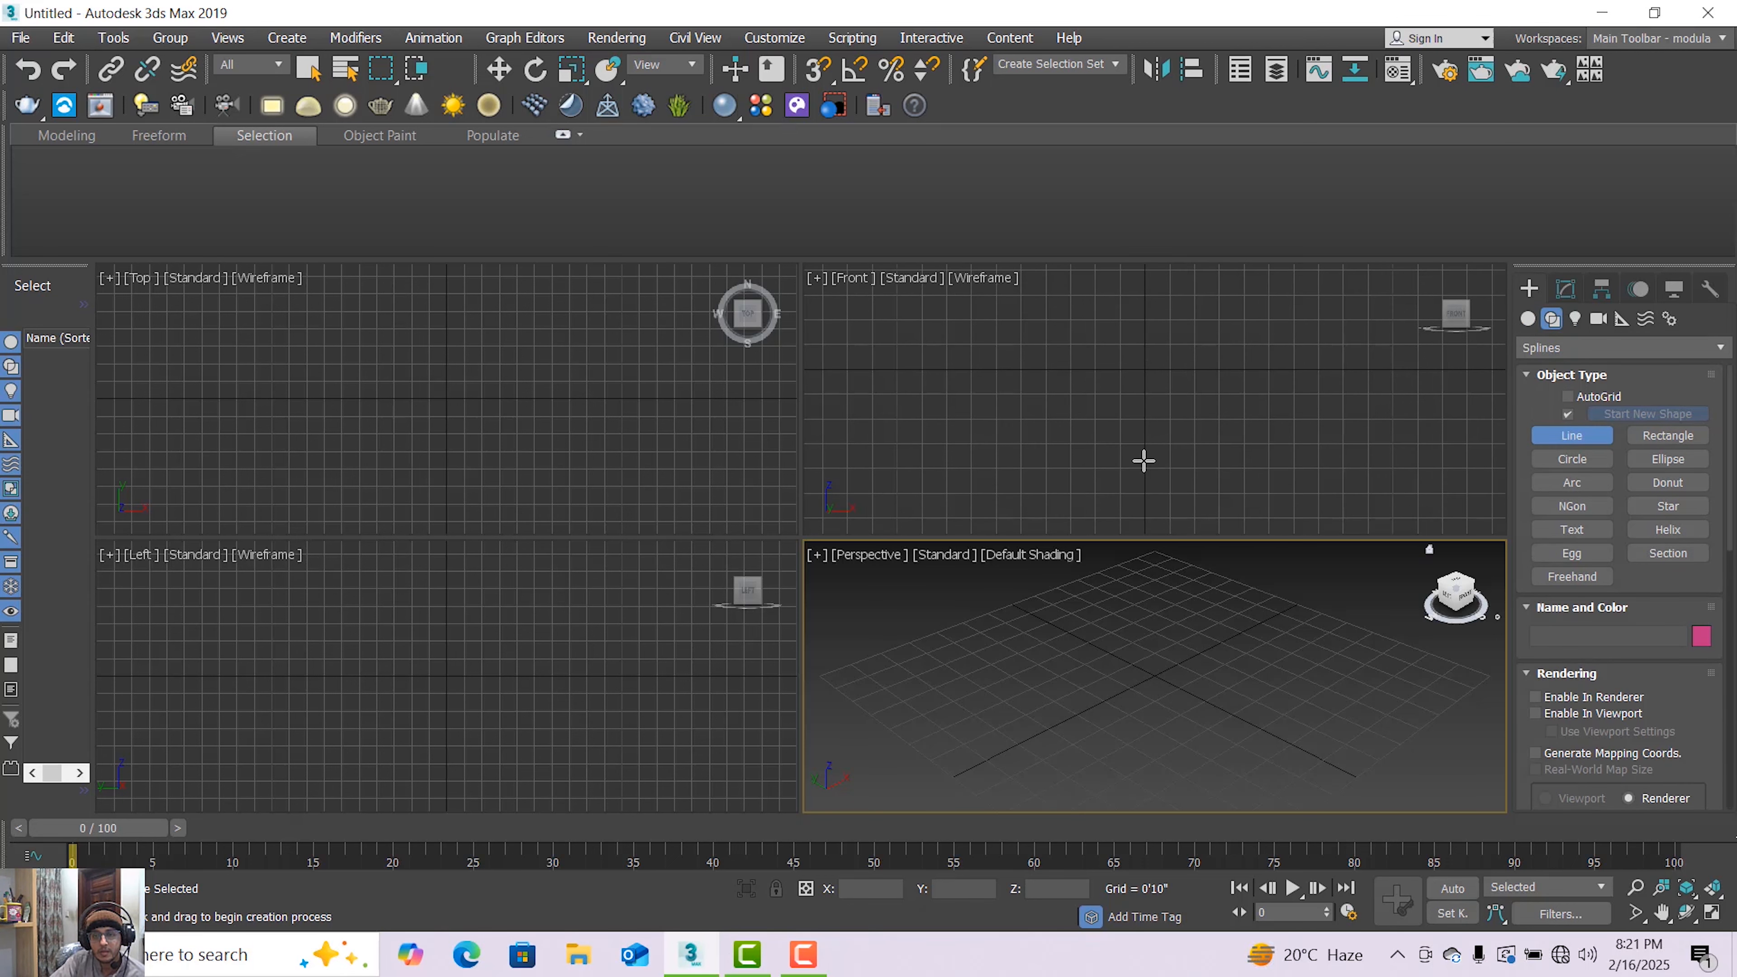
# Draw a line spline in the Front viewport: a short zigzag base, a tall vertical stem and a small jog at the top
pyautogui.click(1143, 461)
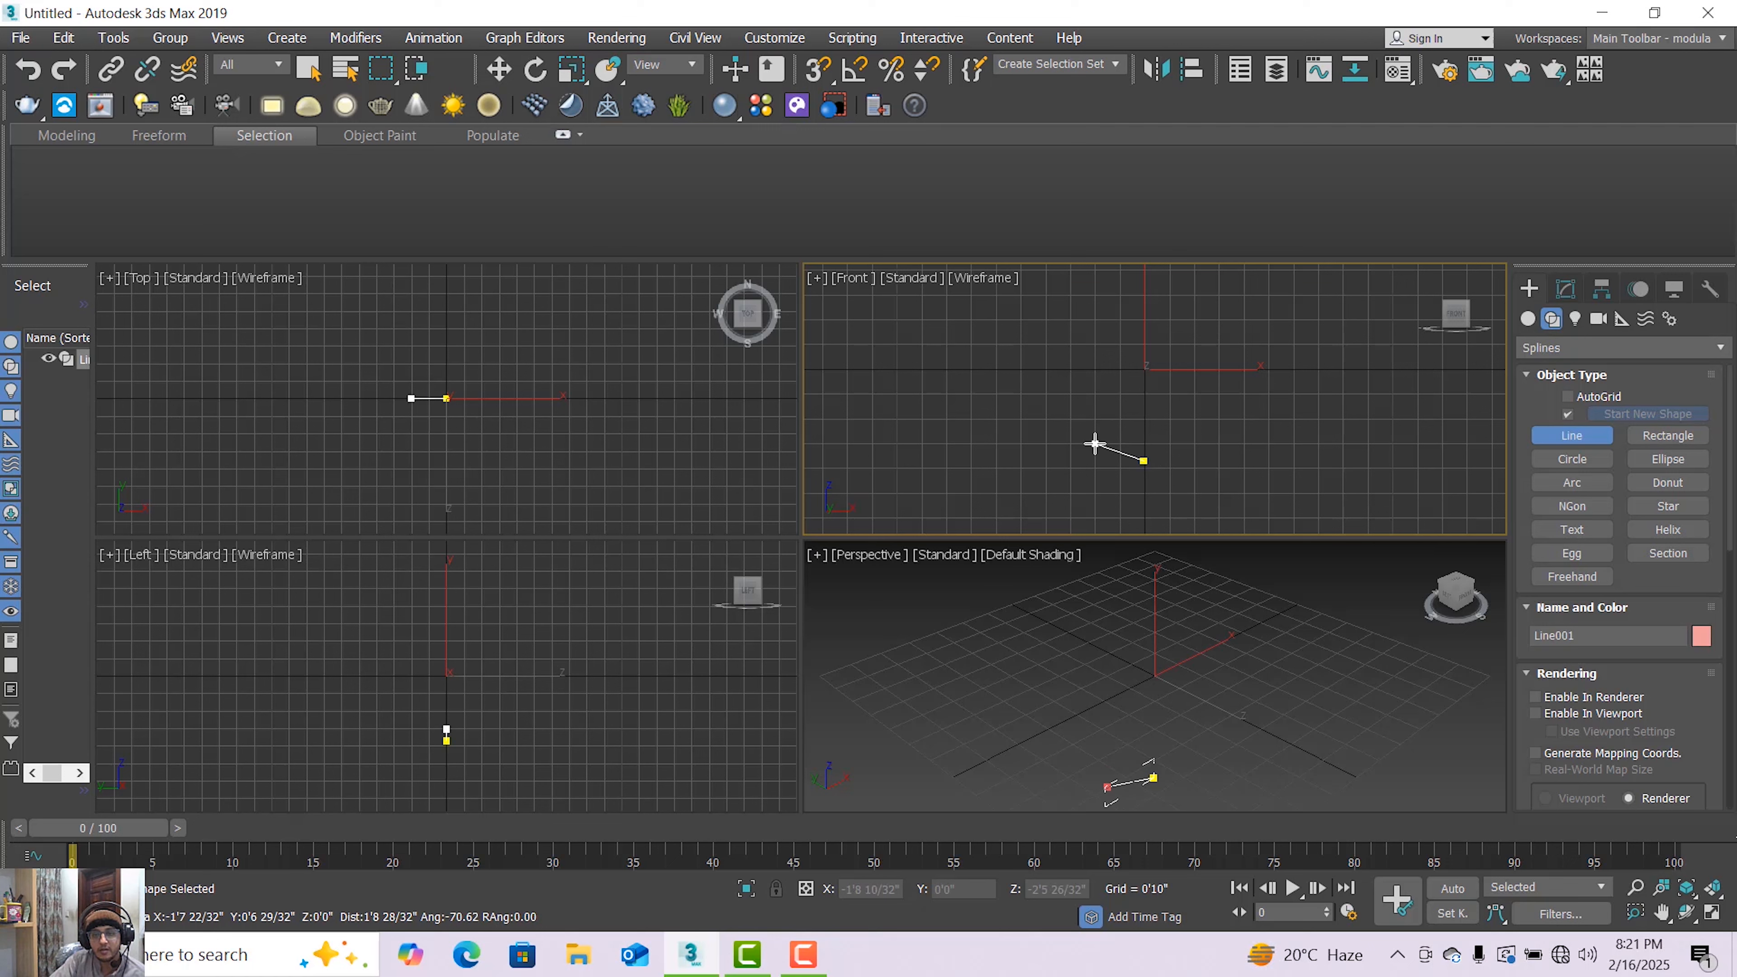
pyautogui.rightClick(1116, 431)
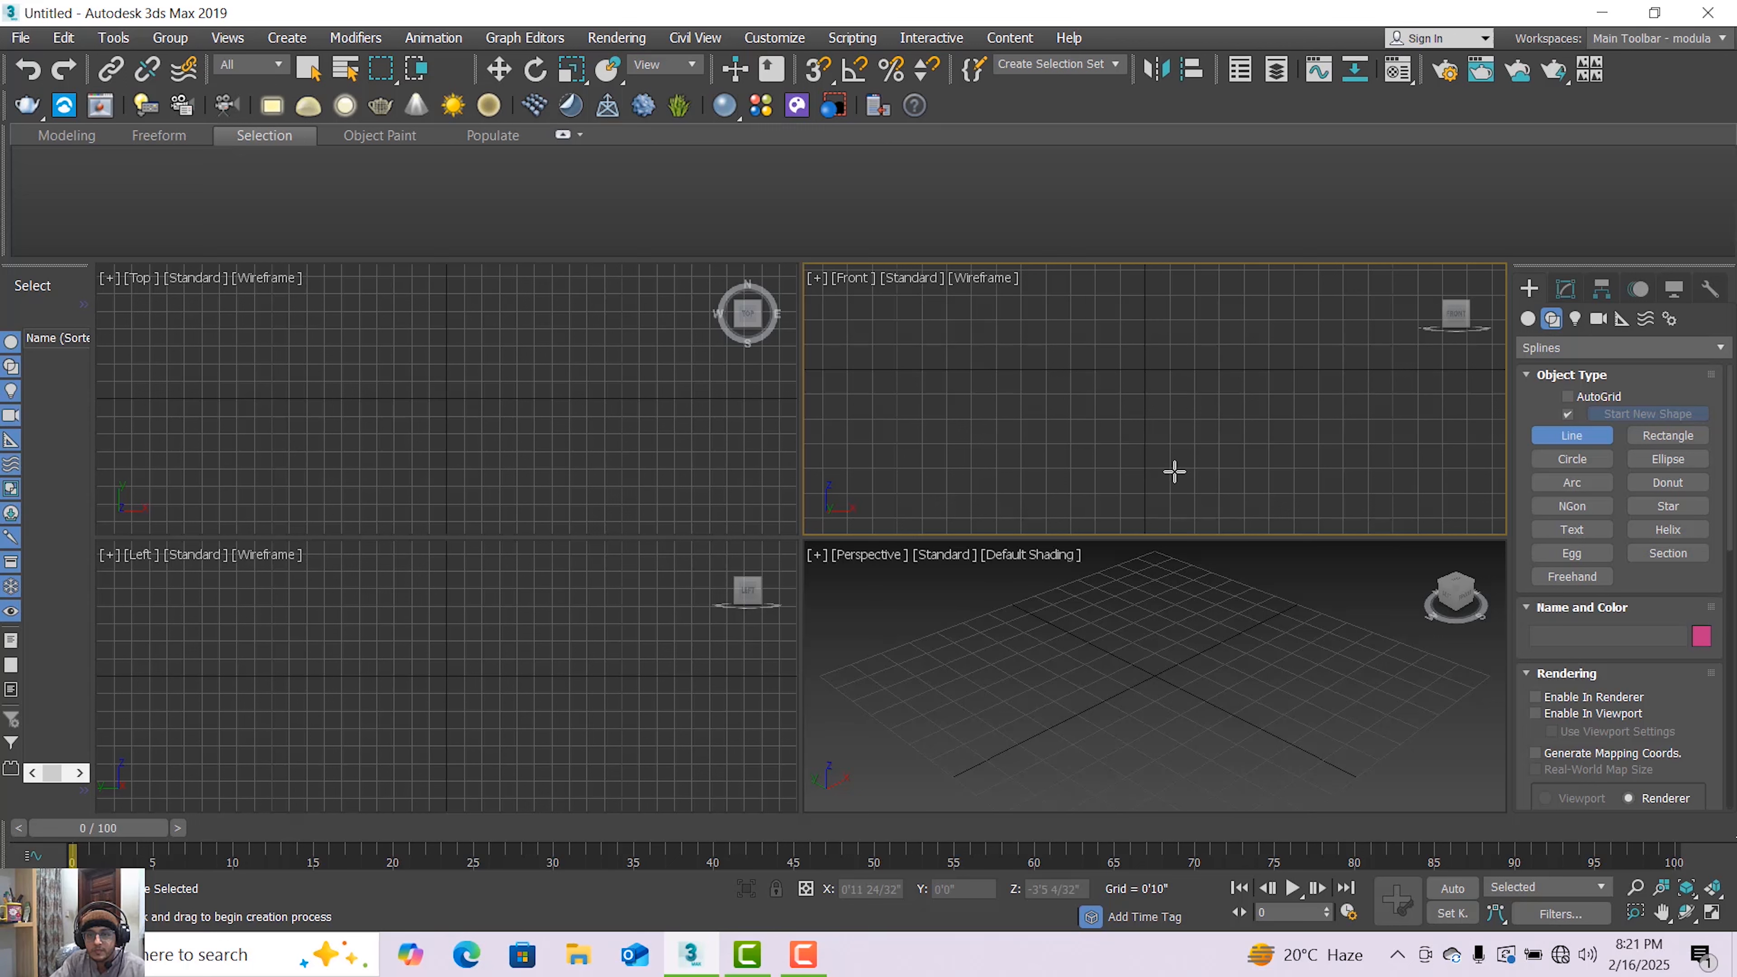
pyautogui.click(1169, 472)
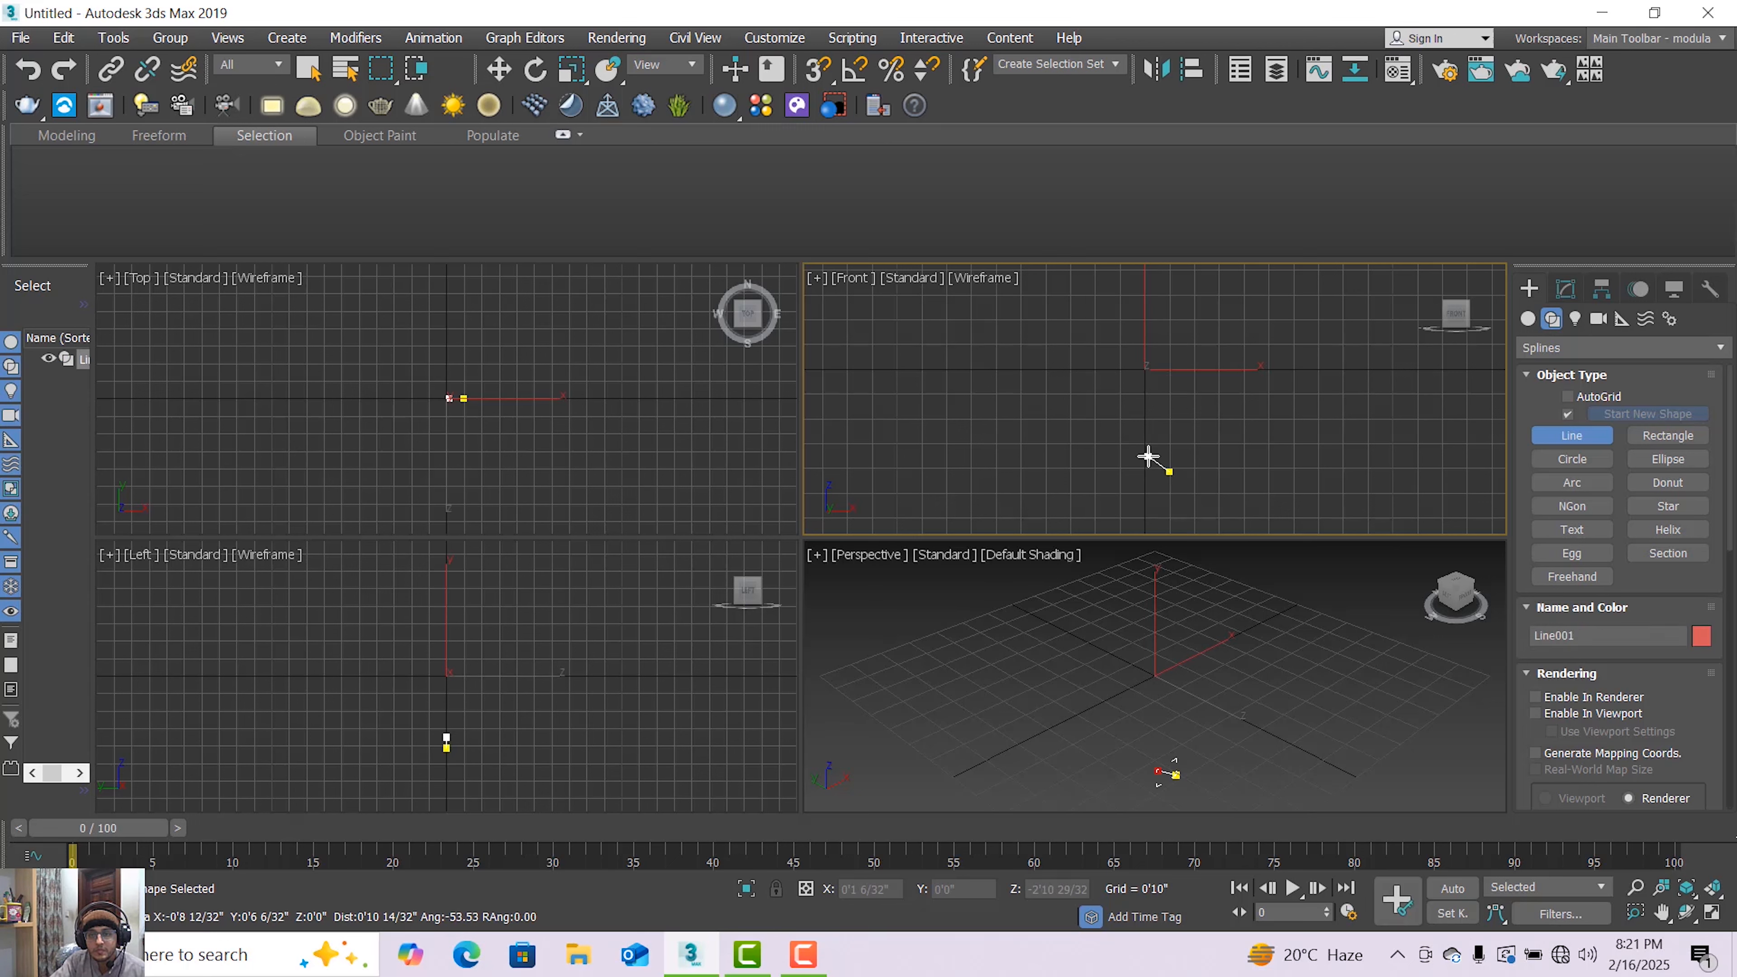
pyautogui.click(1148, 457)
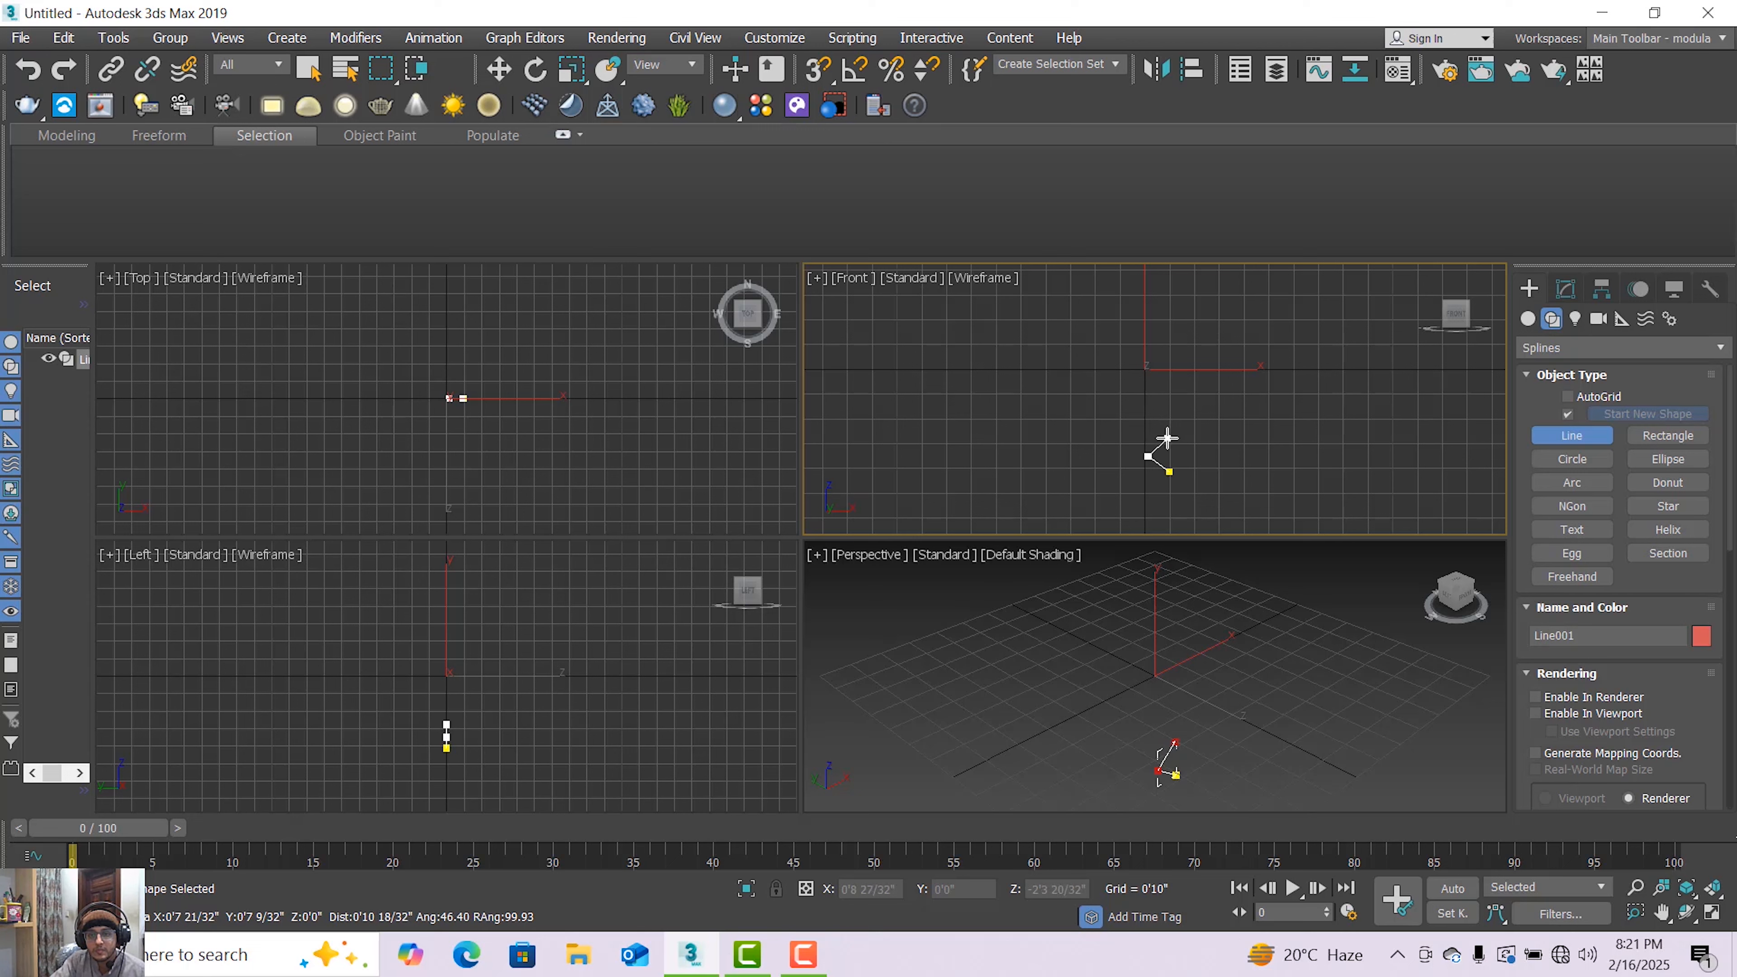
pyautogui.click(1167, 437)
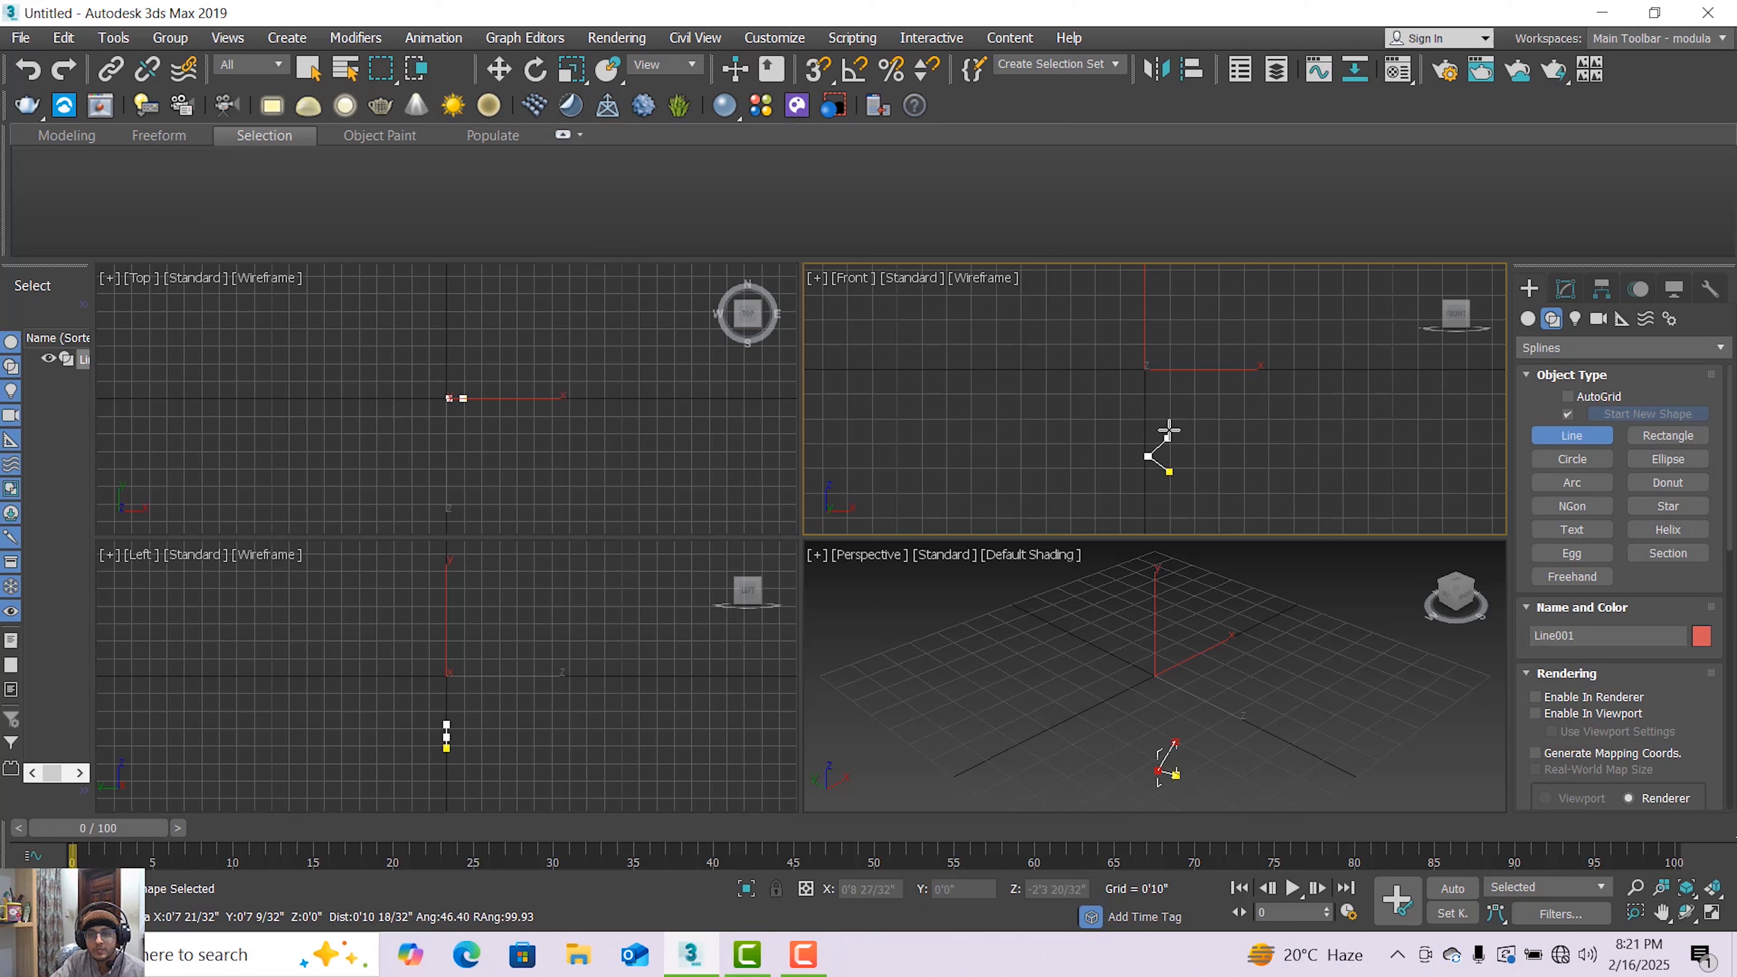
pyautogui.click(1167, 319)
pyautogui.scroll(3, 1169, 322)
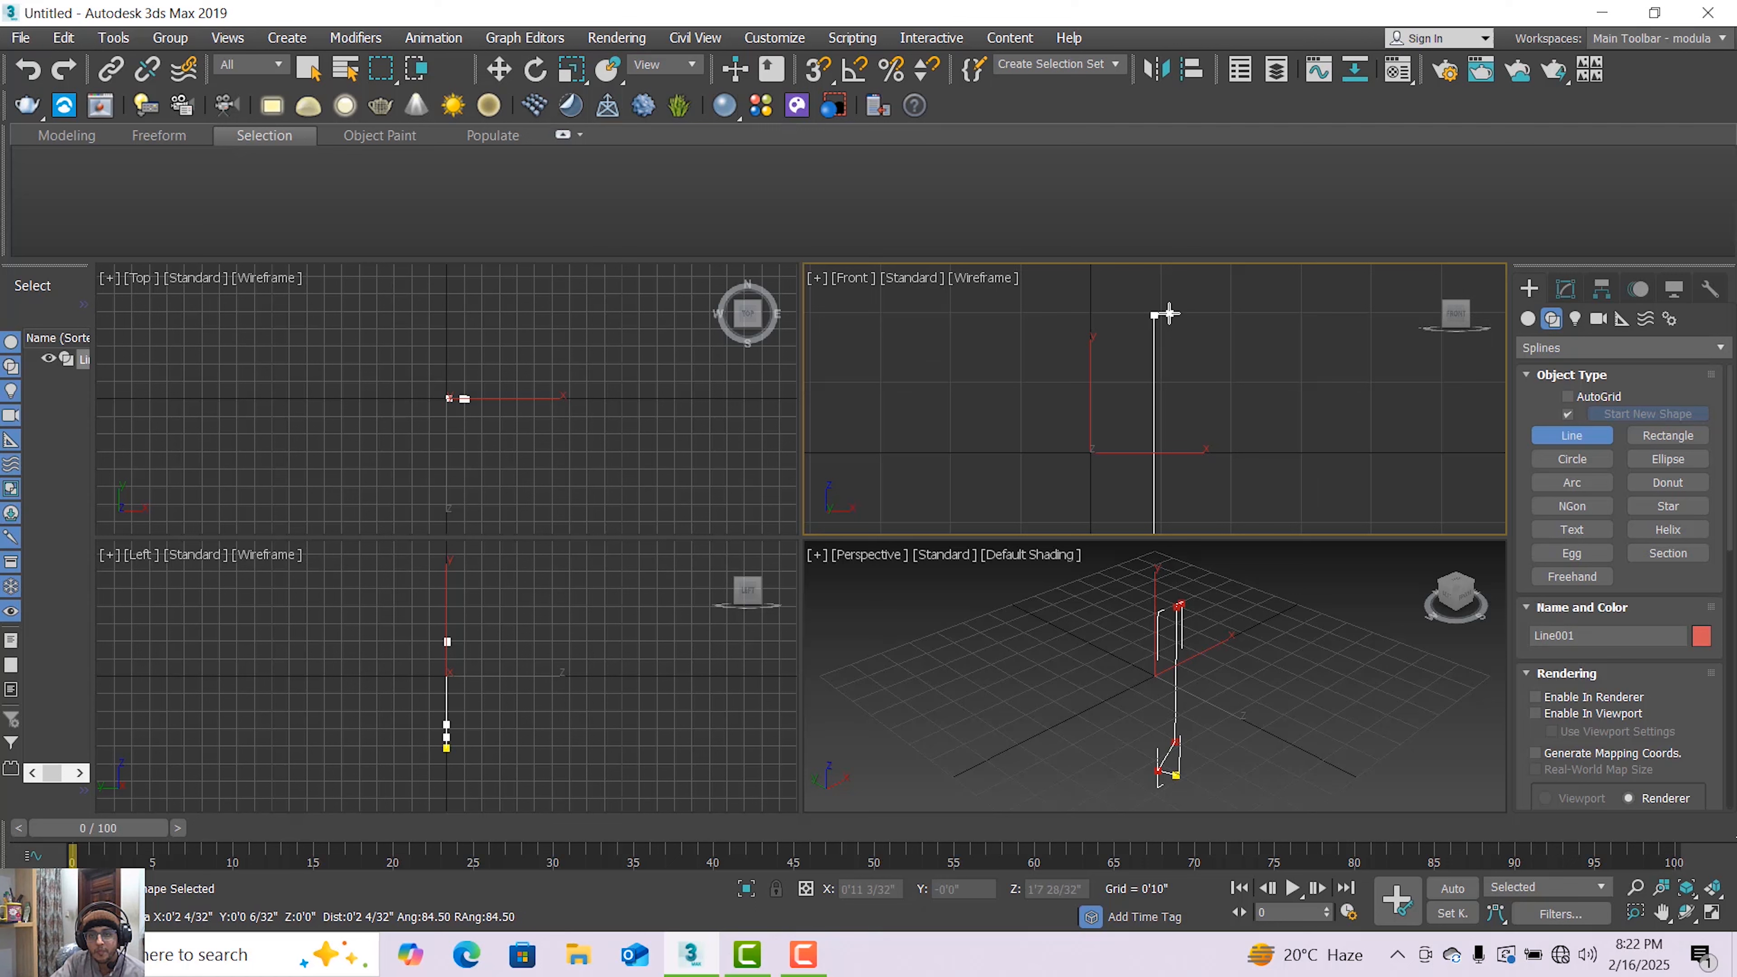
pyautogui.scroll(2, 1164, 315)
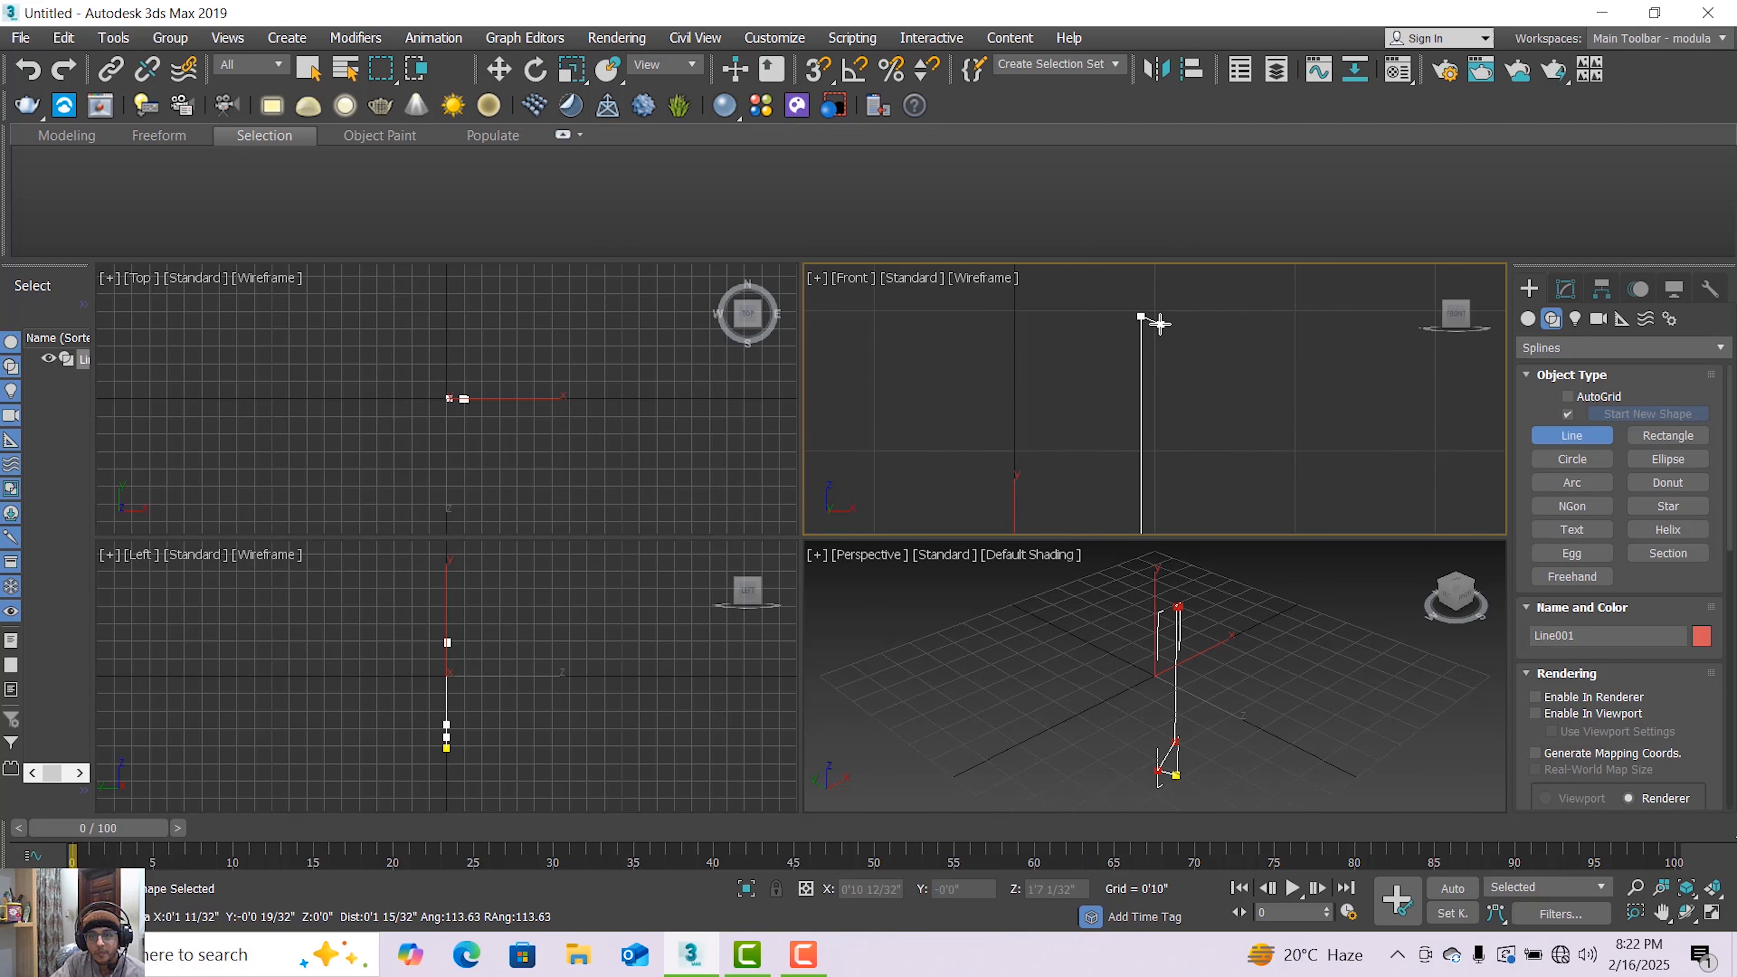
pyautogui.click(1161, 316)
pyautogui.scroll(-2, 1158, 283)
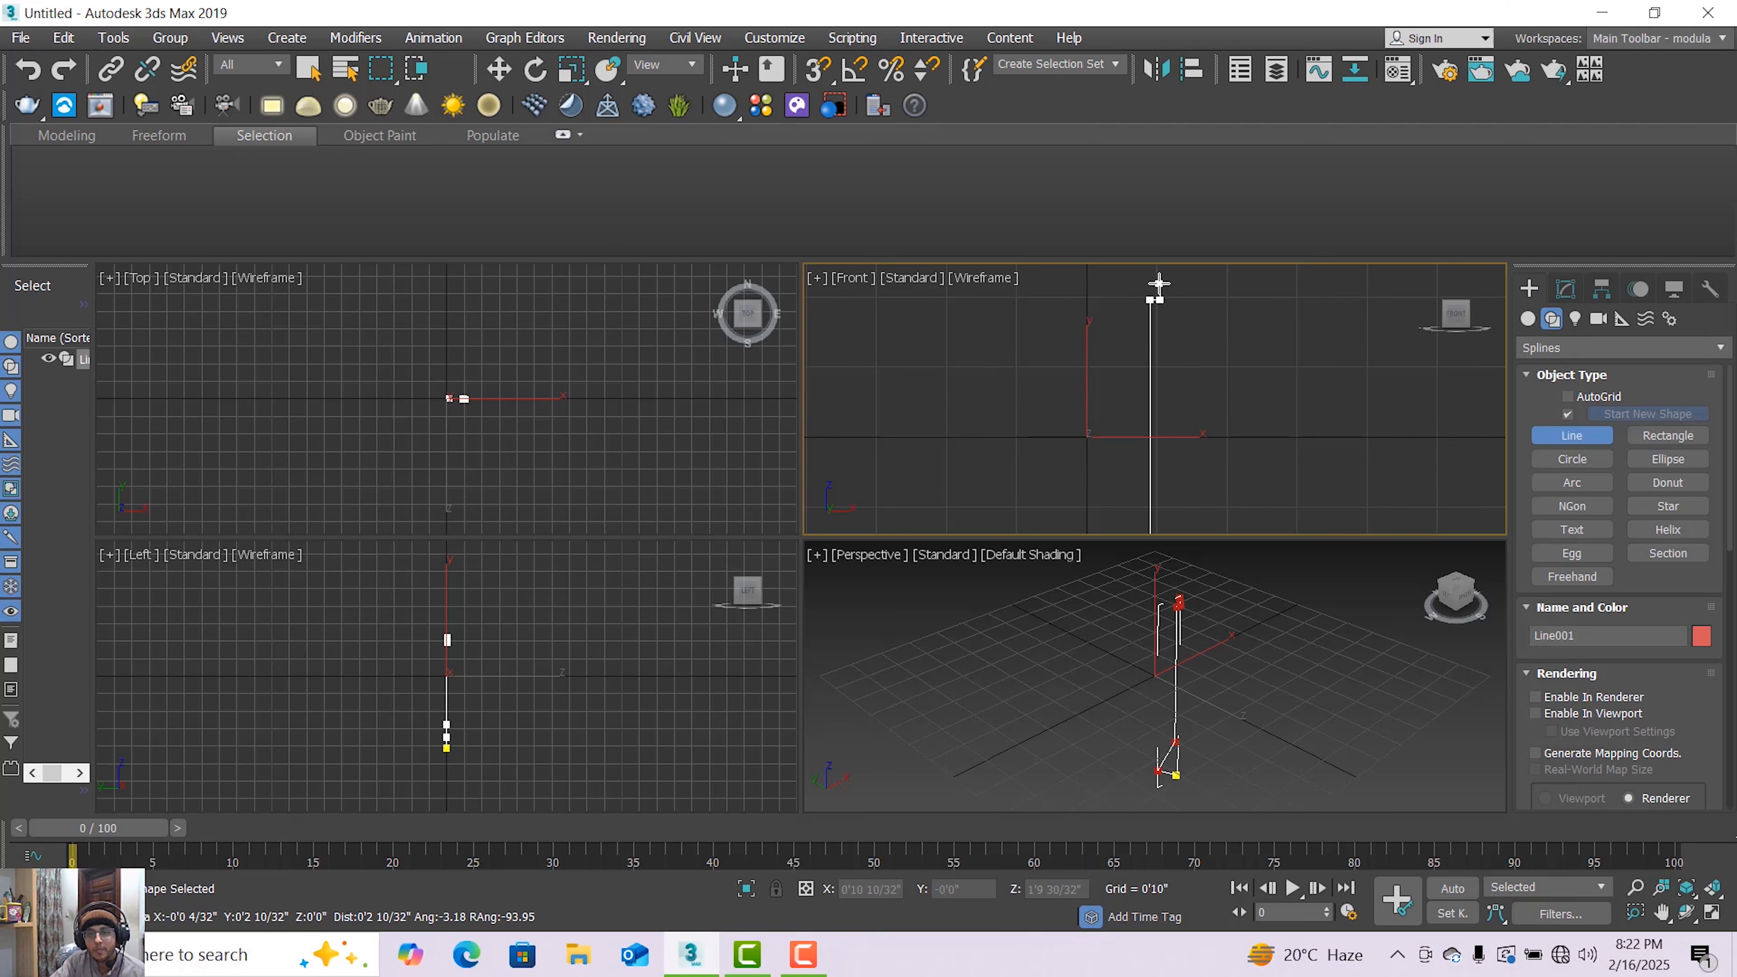
pyautogui.moveTo(1158, 283); pyautogui.dragTo(1158, 390, button='middle')
pyautogui.scroll(2, 1152, 370)
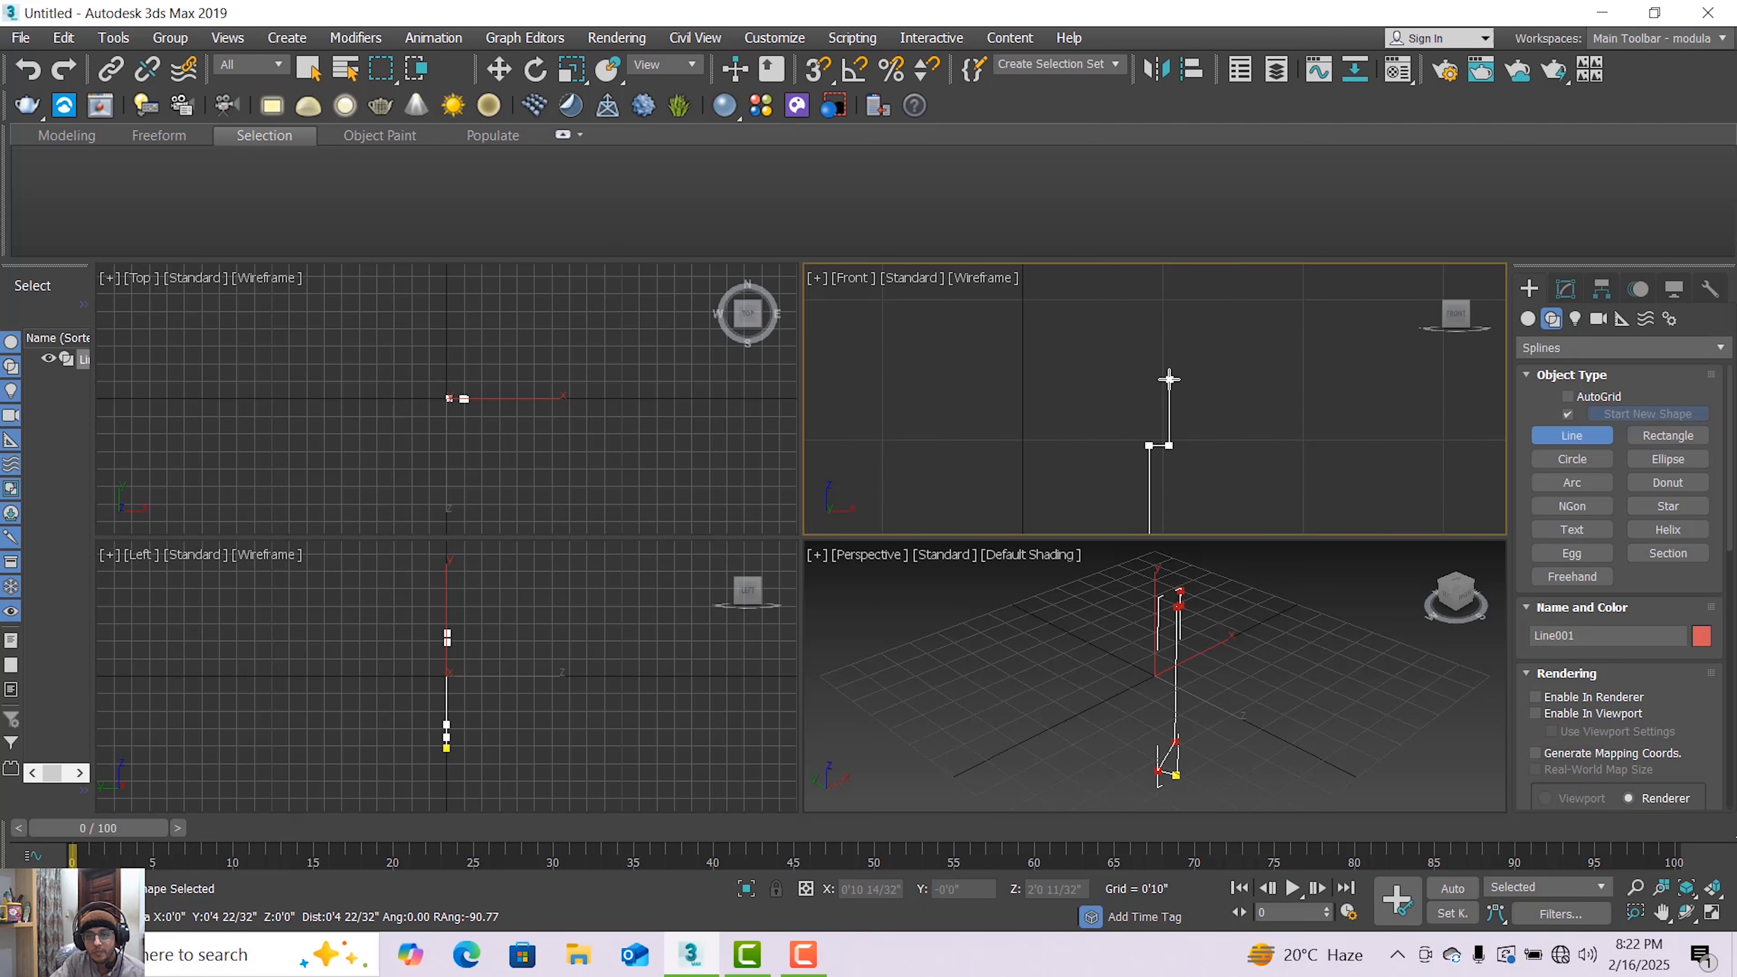
pyautogui.click(1169, 378)
pyautogui.scroll(-2, 1166, 380)
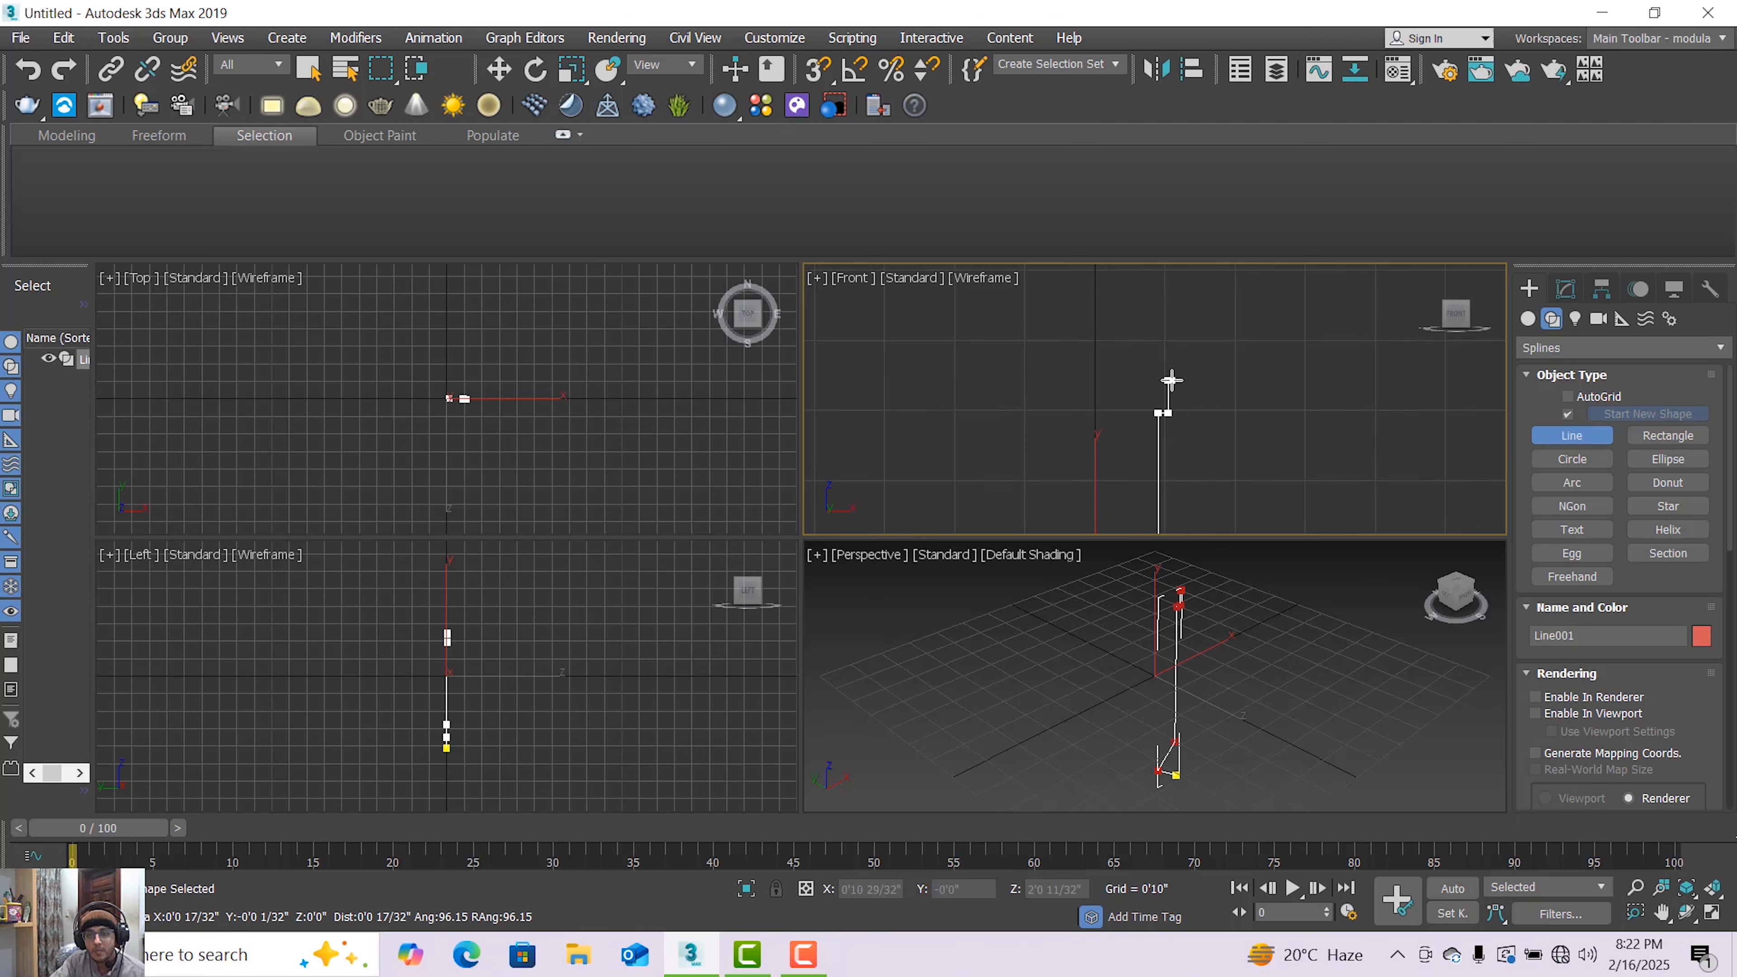
pyautogui.scroll(2, 1177, 379)
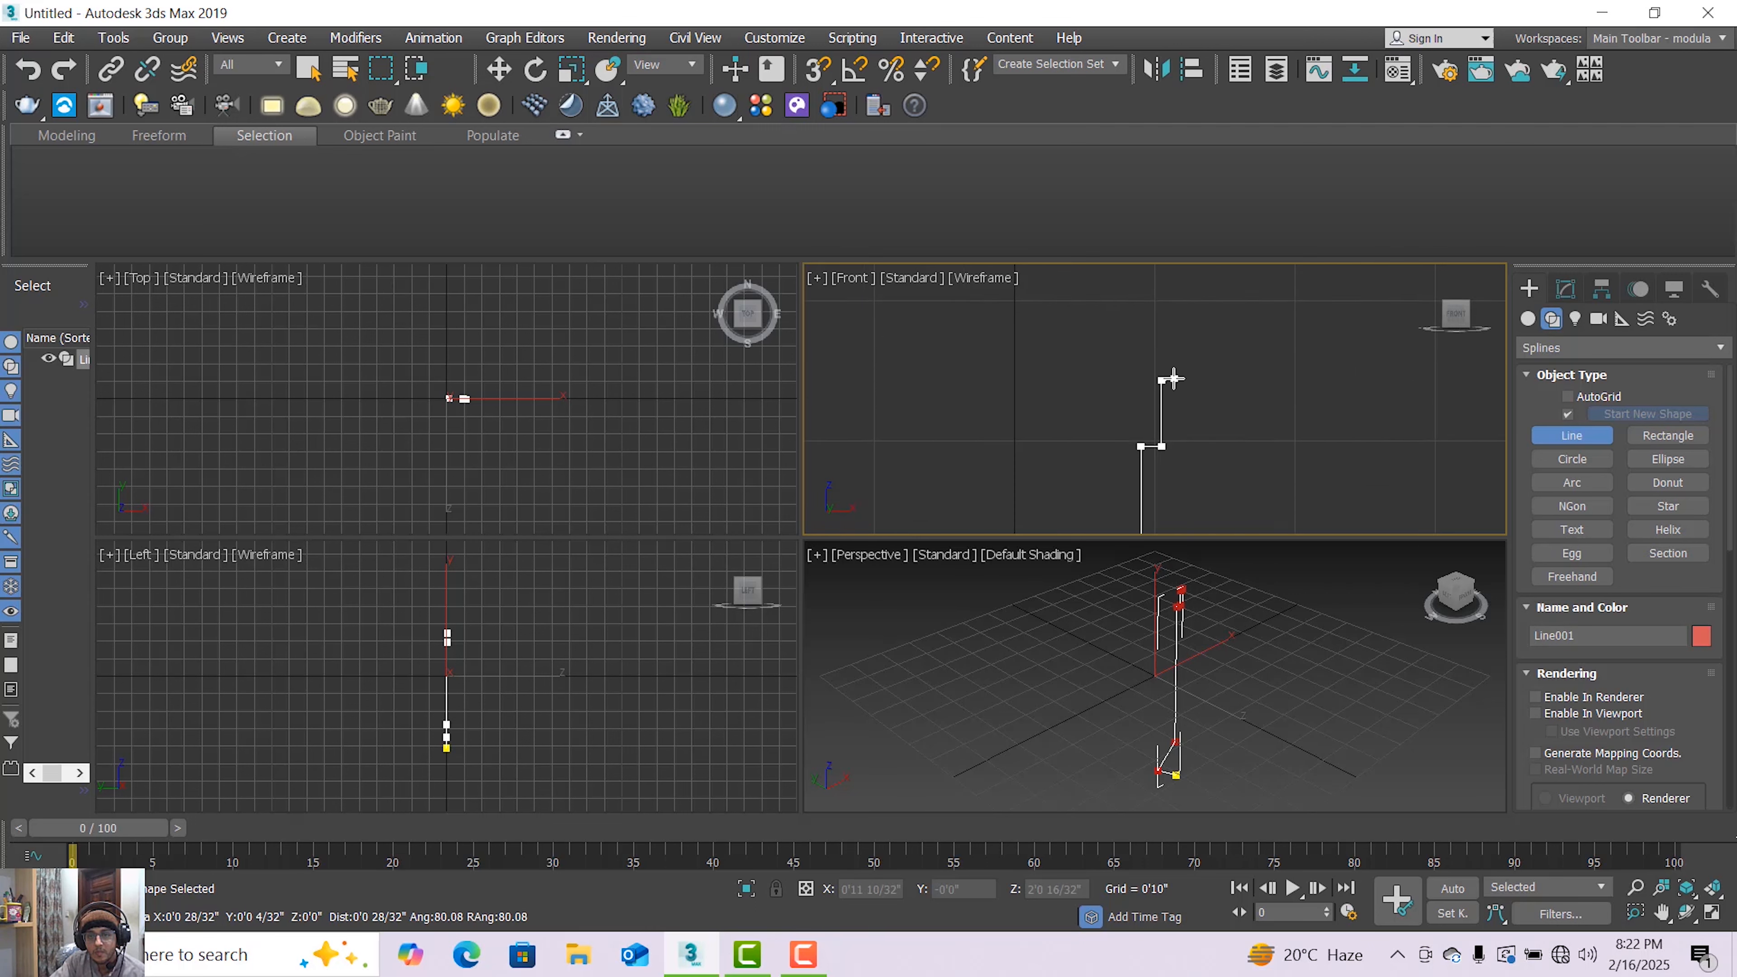
pyautogui.rightClick(1197, 411)
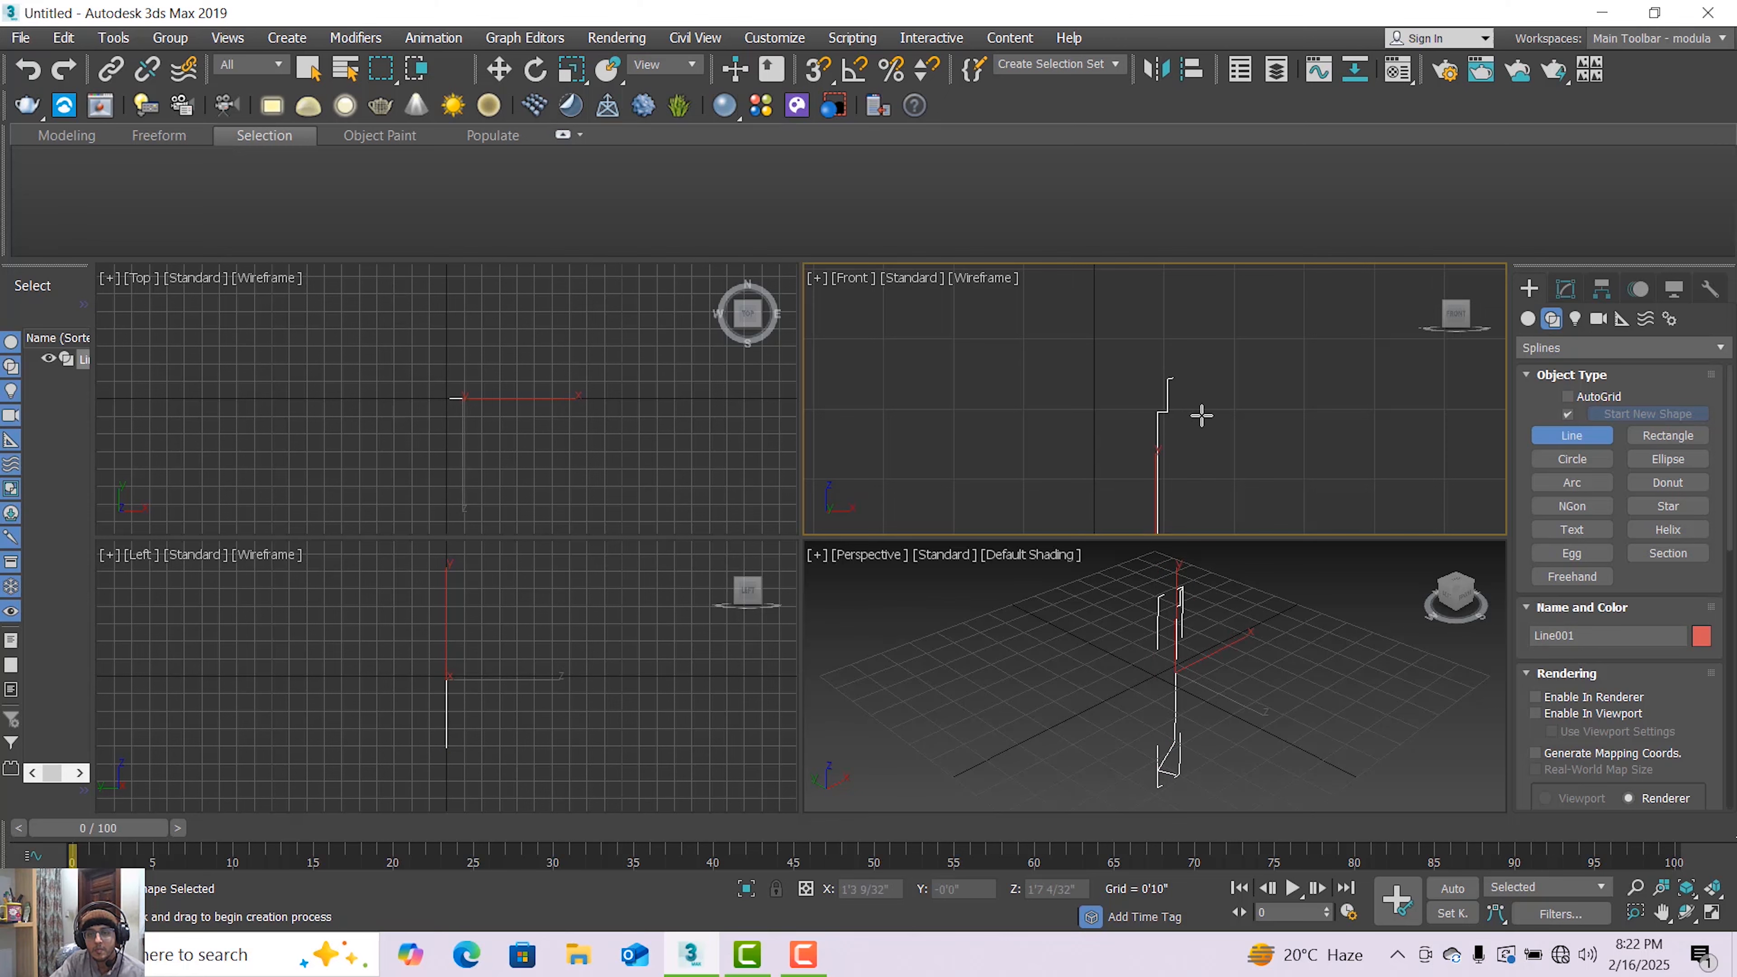
# Switch the line to Vertex sub-object level with the Move tool active
pyautogui.scroll(-3, 1203, 411)
pyautogui.moveTo(1202, 411); pyautogui.dragTo(1179, 375, button='middle')
pyautogui.scroll(5, 1180, 375)
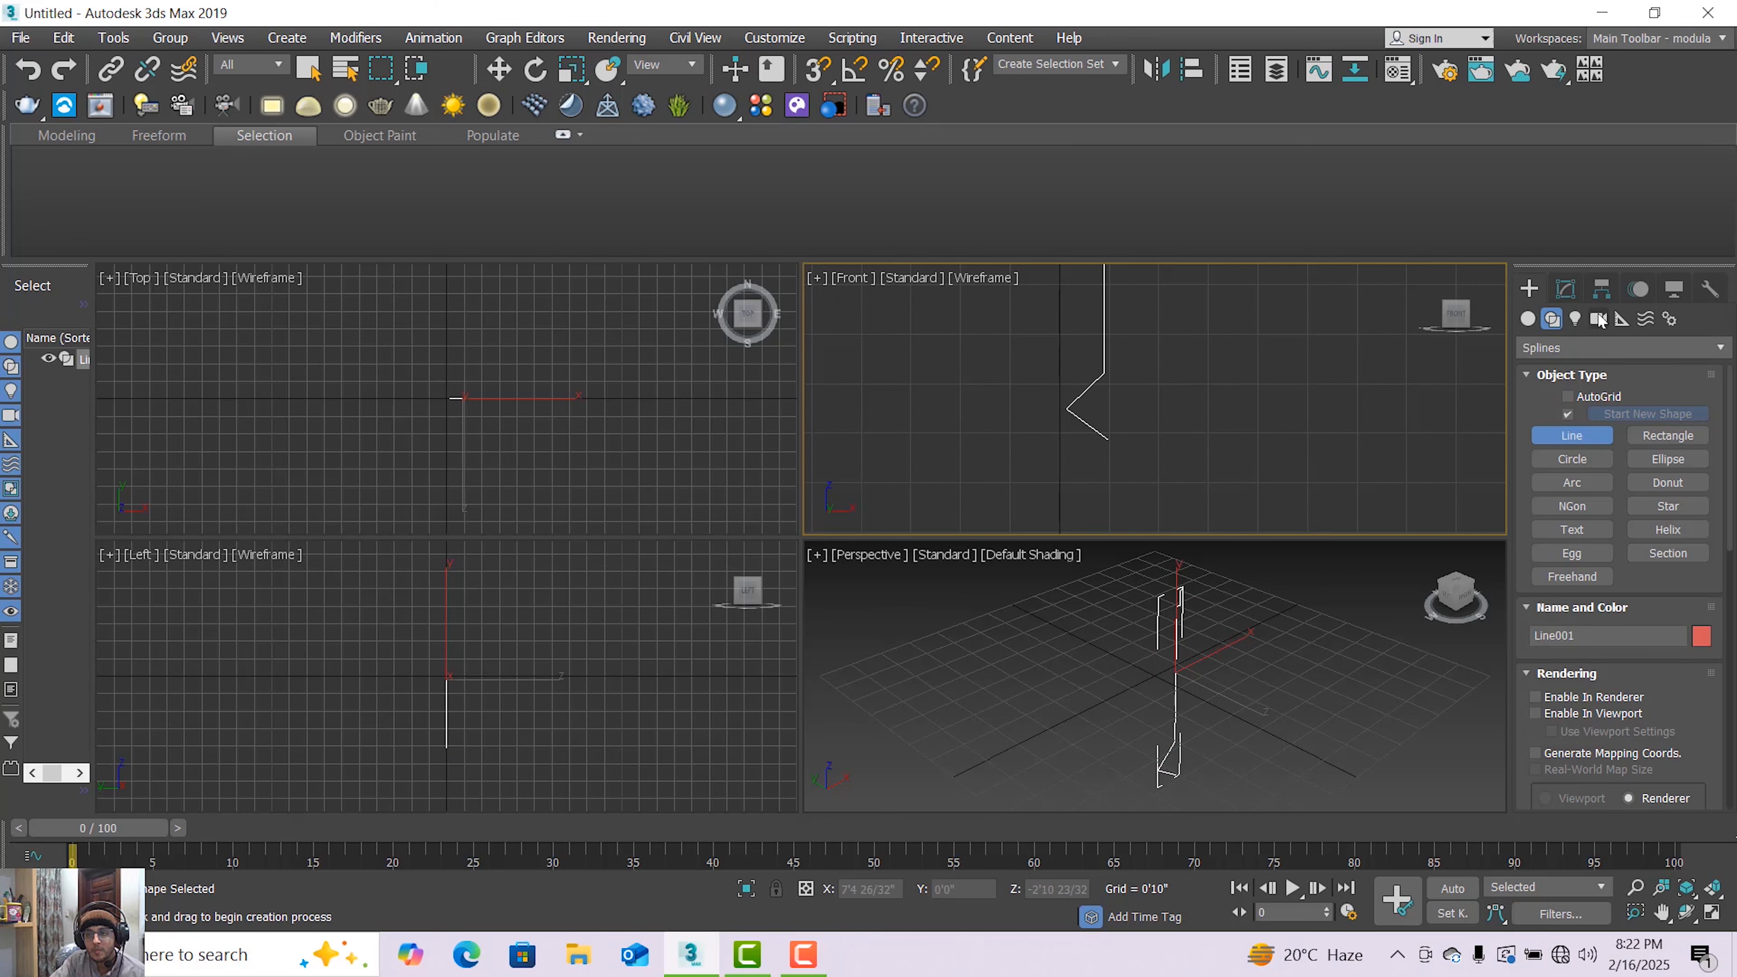
pyautogui.click(1565, 288)
pyautogui.click(1528, 380)
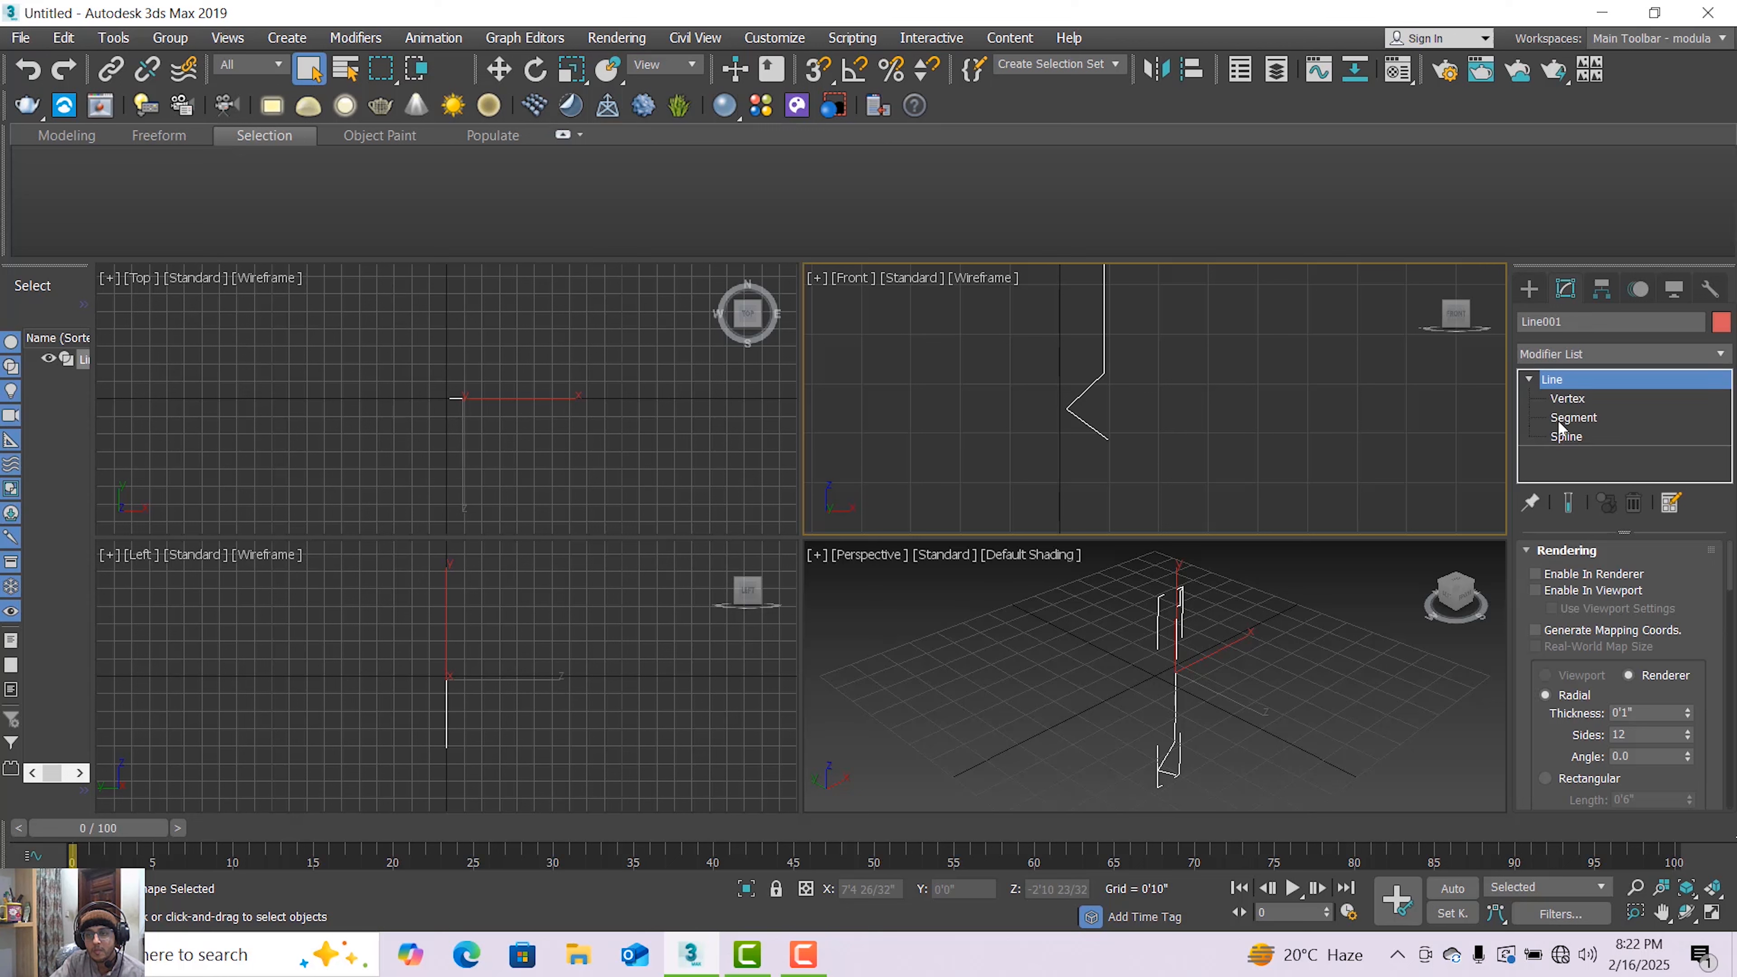
pyautogui.click(1572, 401)
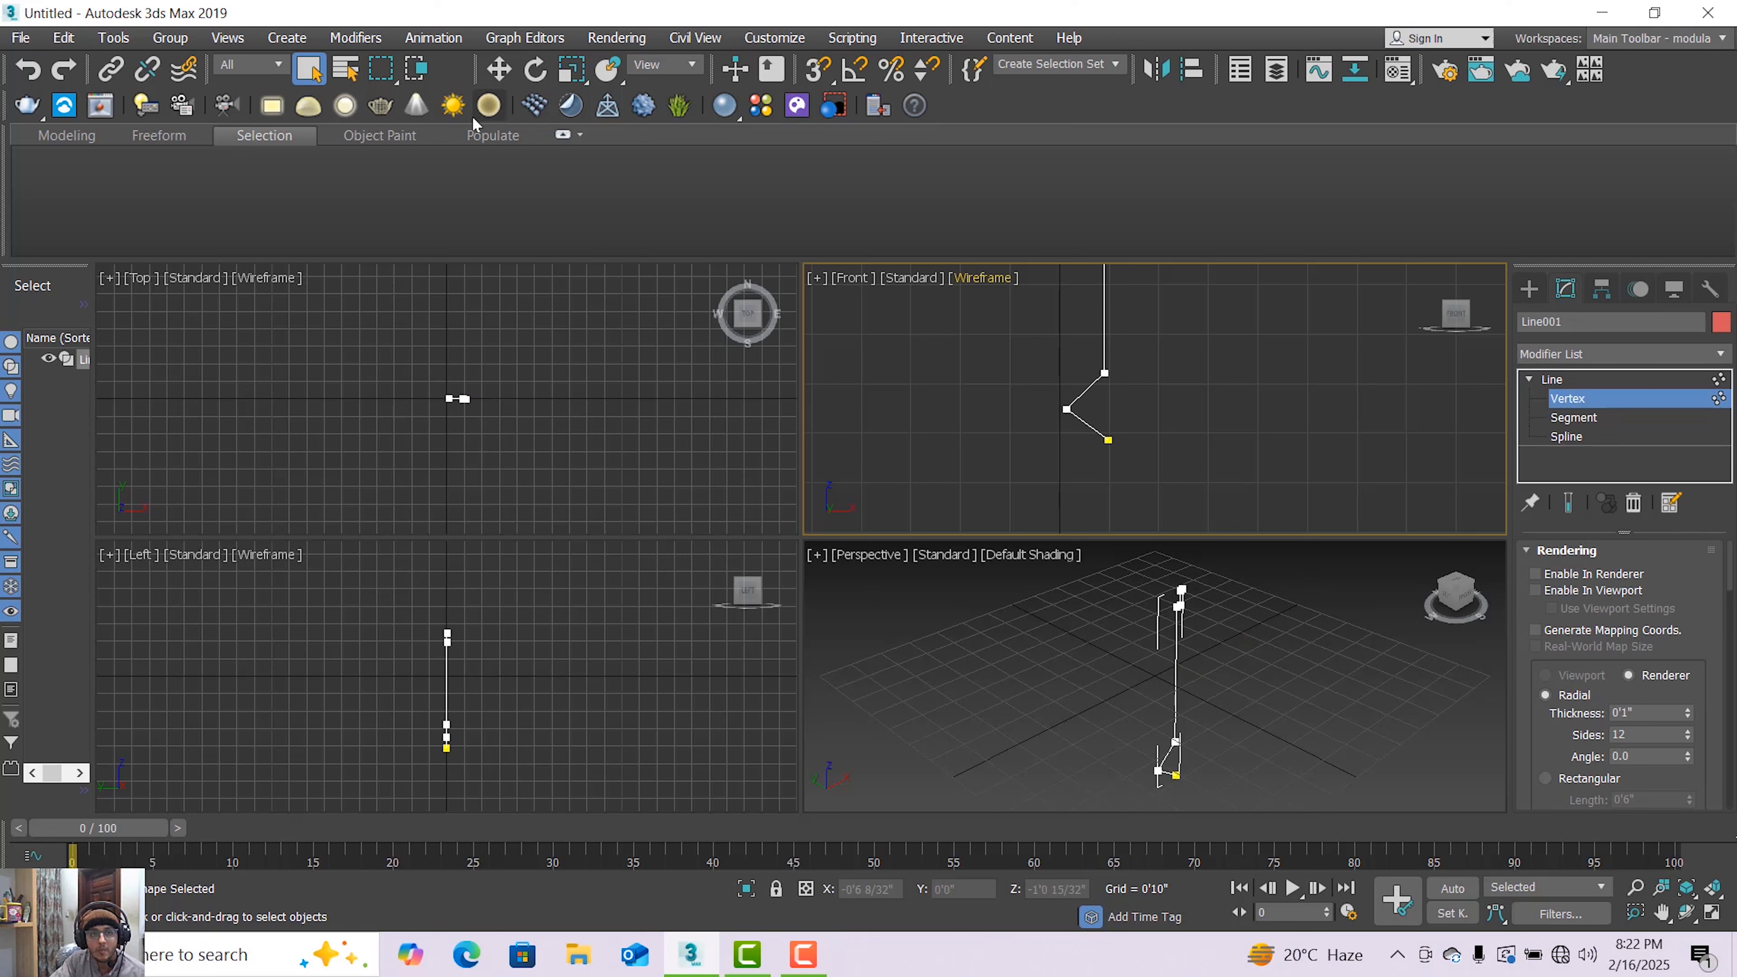
pyautogui.click(498, 69)
# Move the bottom end vertex of the zigzag base to the right
pyautogui.click(1107, 440)
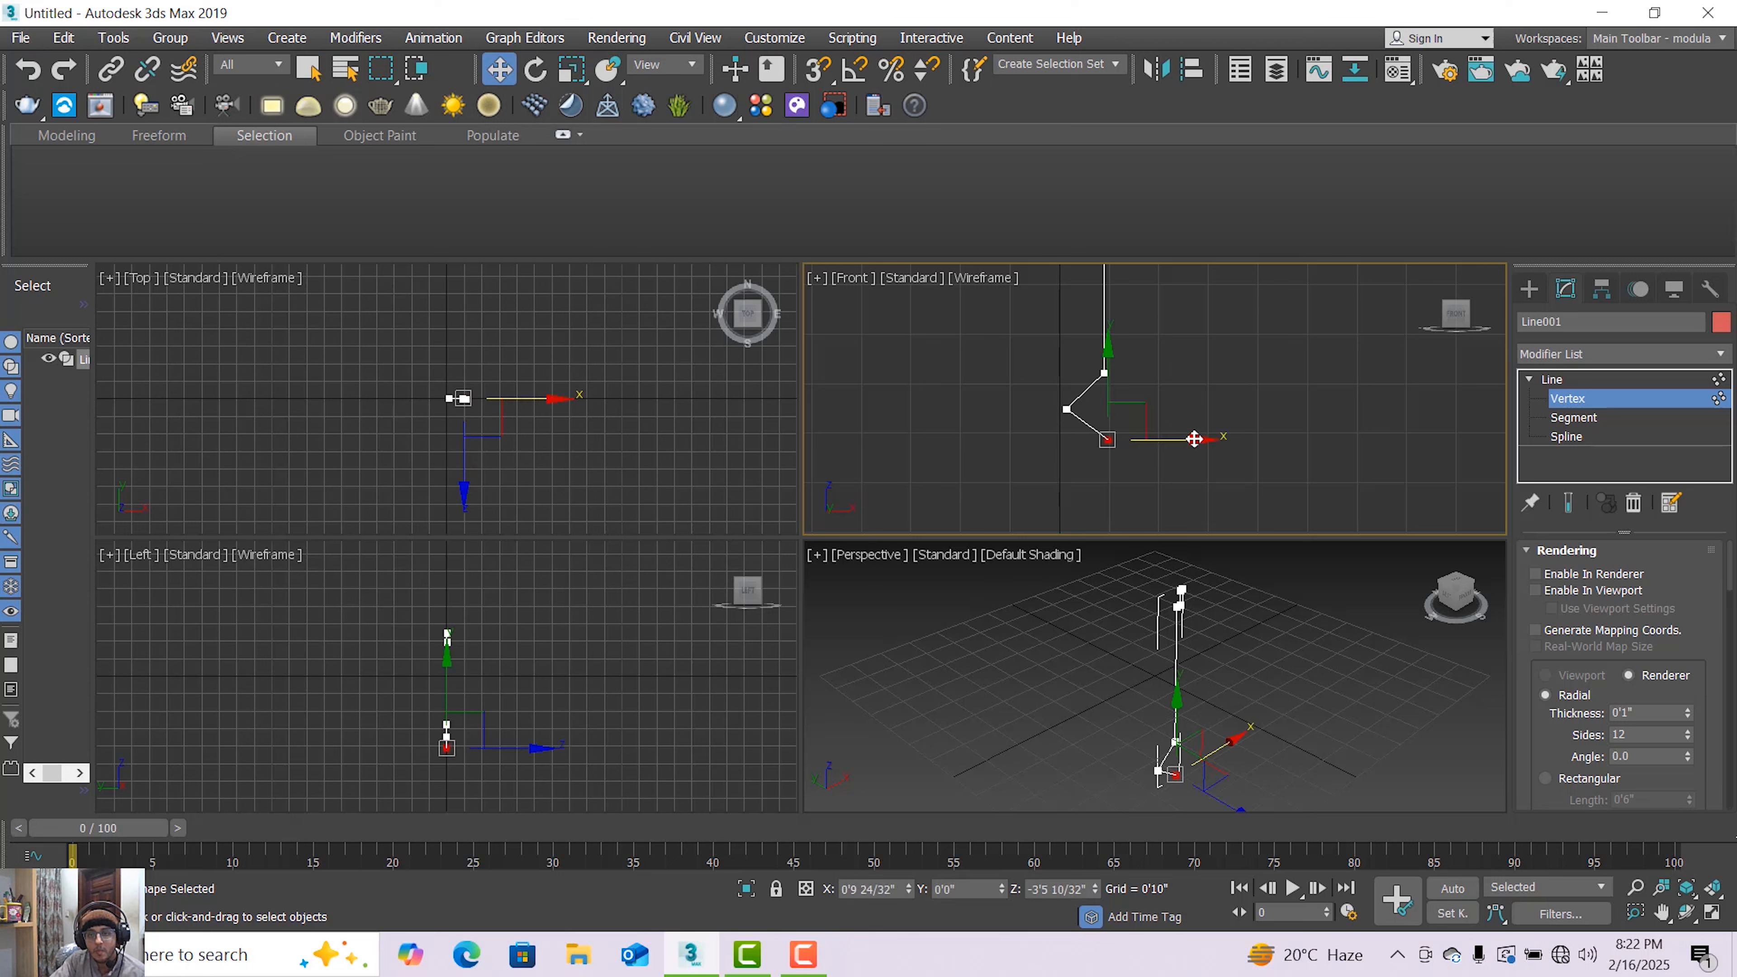
pyautogui.moveTo(1215, 439); pyautogui.dragTo(1246, 439)
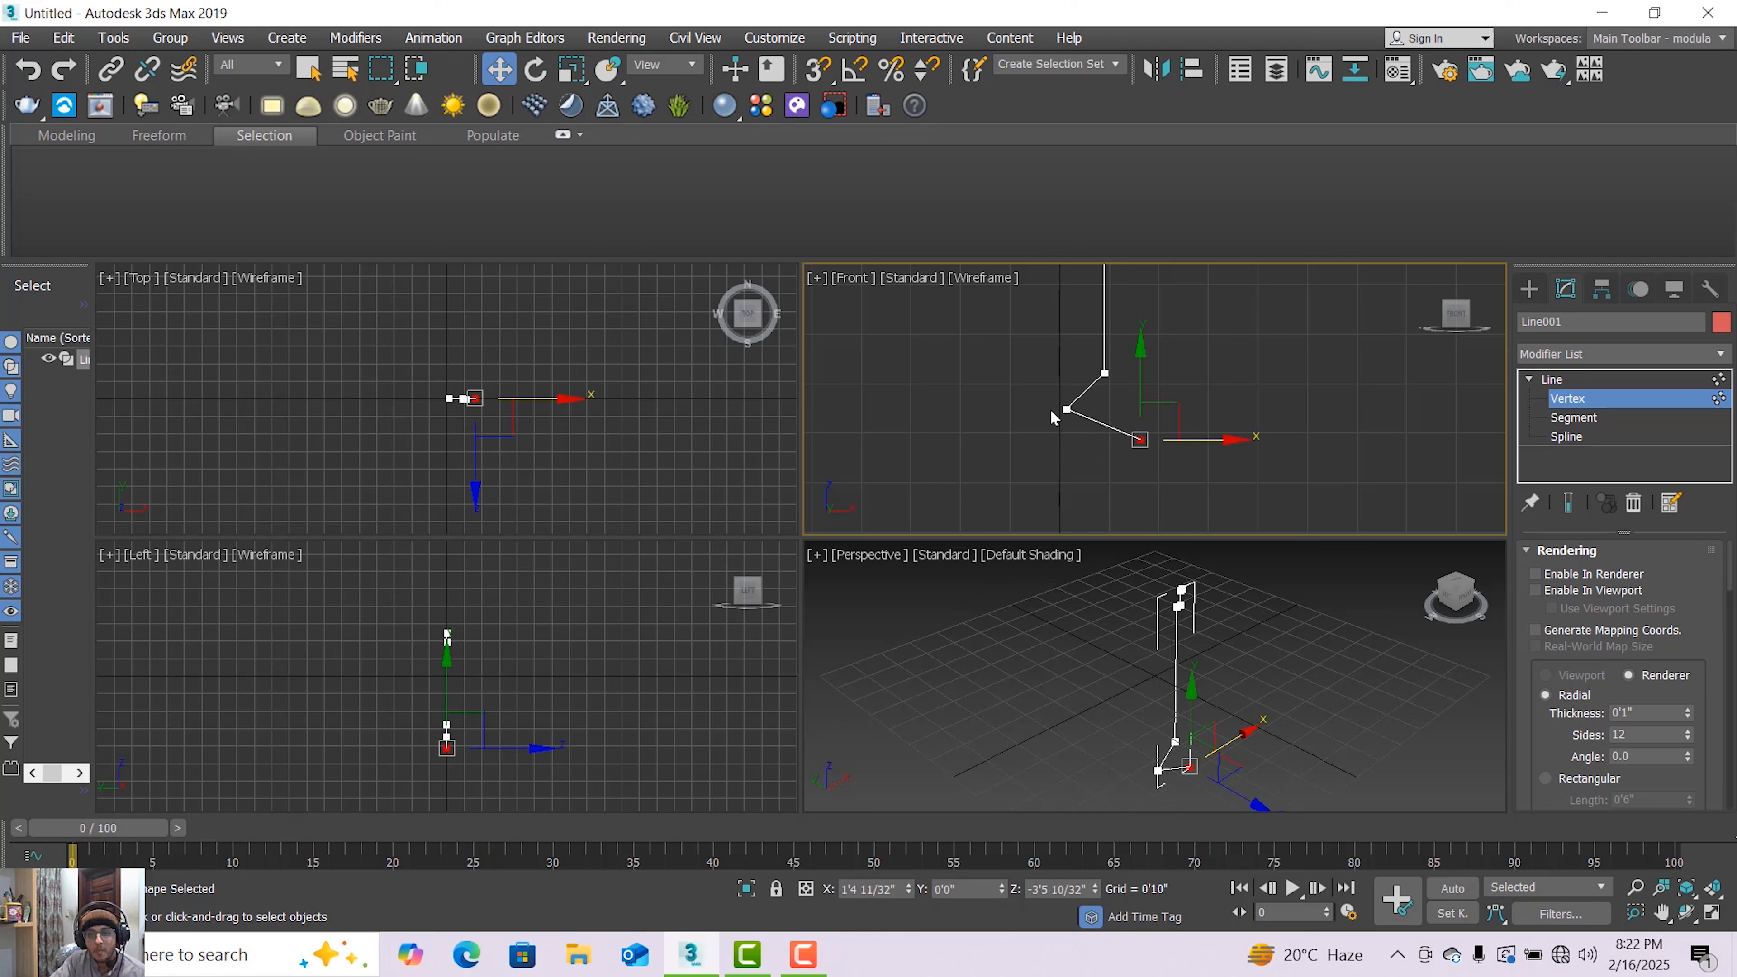
pyautogui.click(1065, 412)
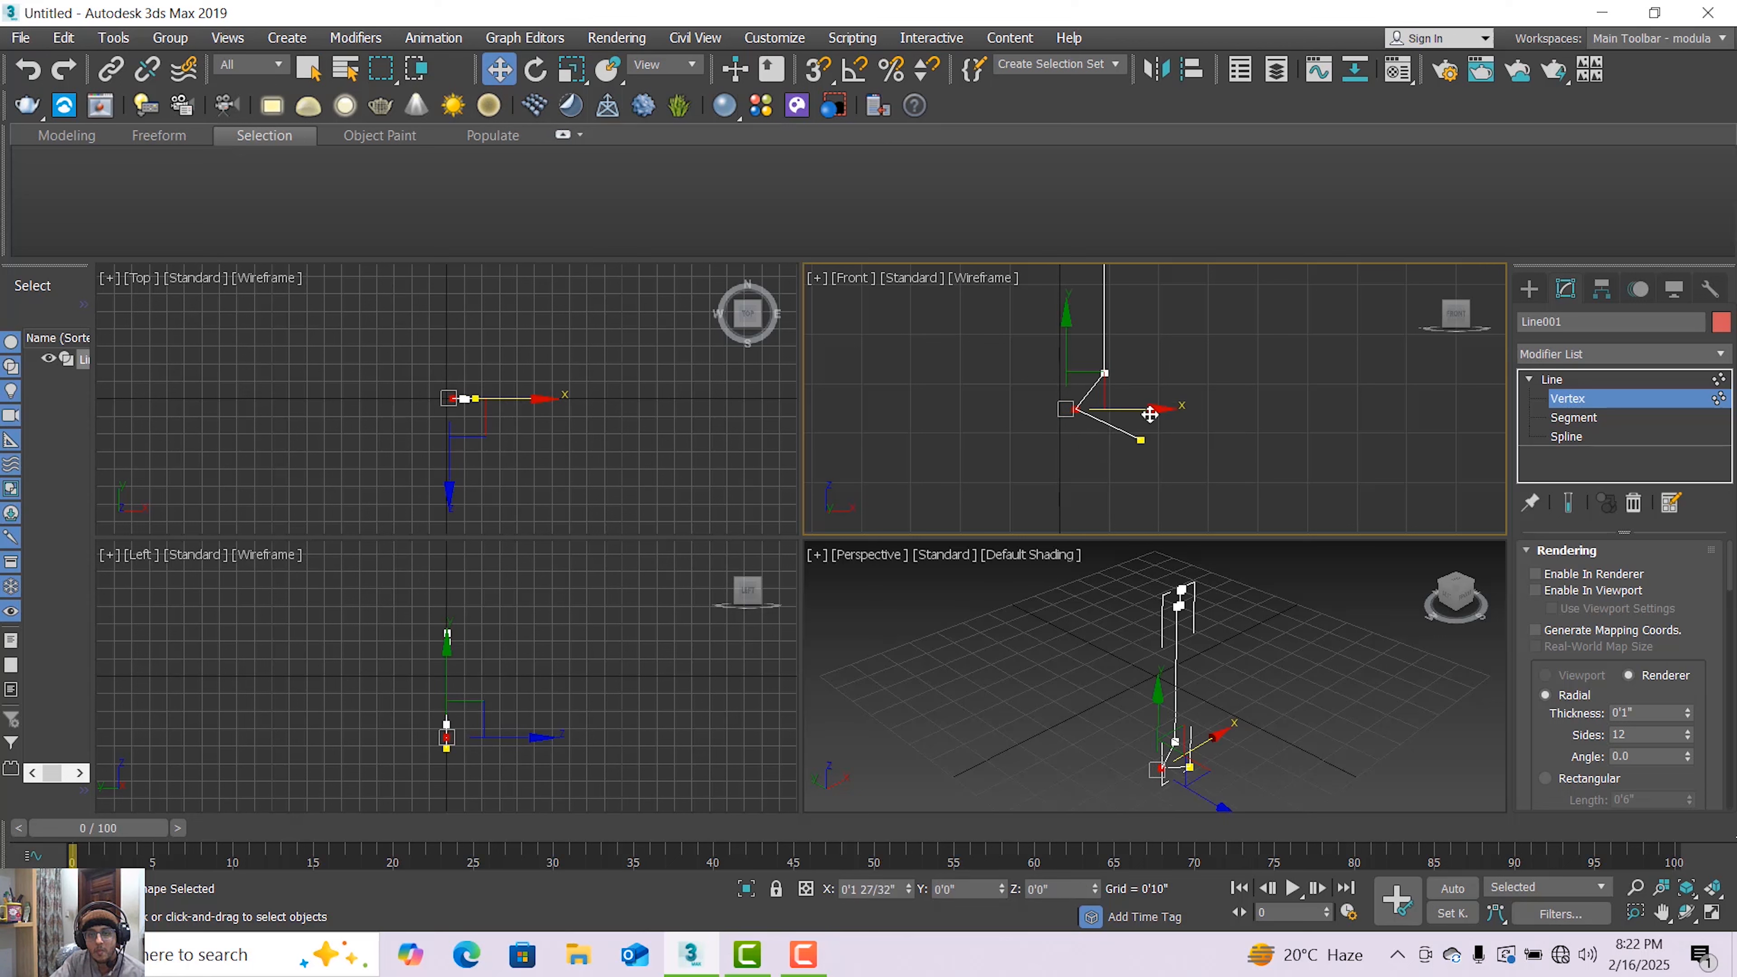
pyautogui.moveTo(1149, 413); pyautogui.dragTo(1152, 414)
# Examine the vertices at the base of the line in the Front viewport, selecting each one in turn
pyautogui.scroll(-5, 1138, 424)
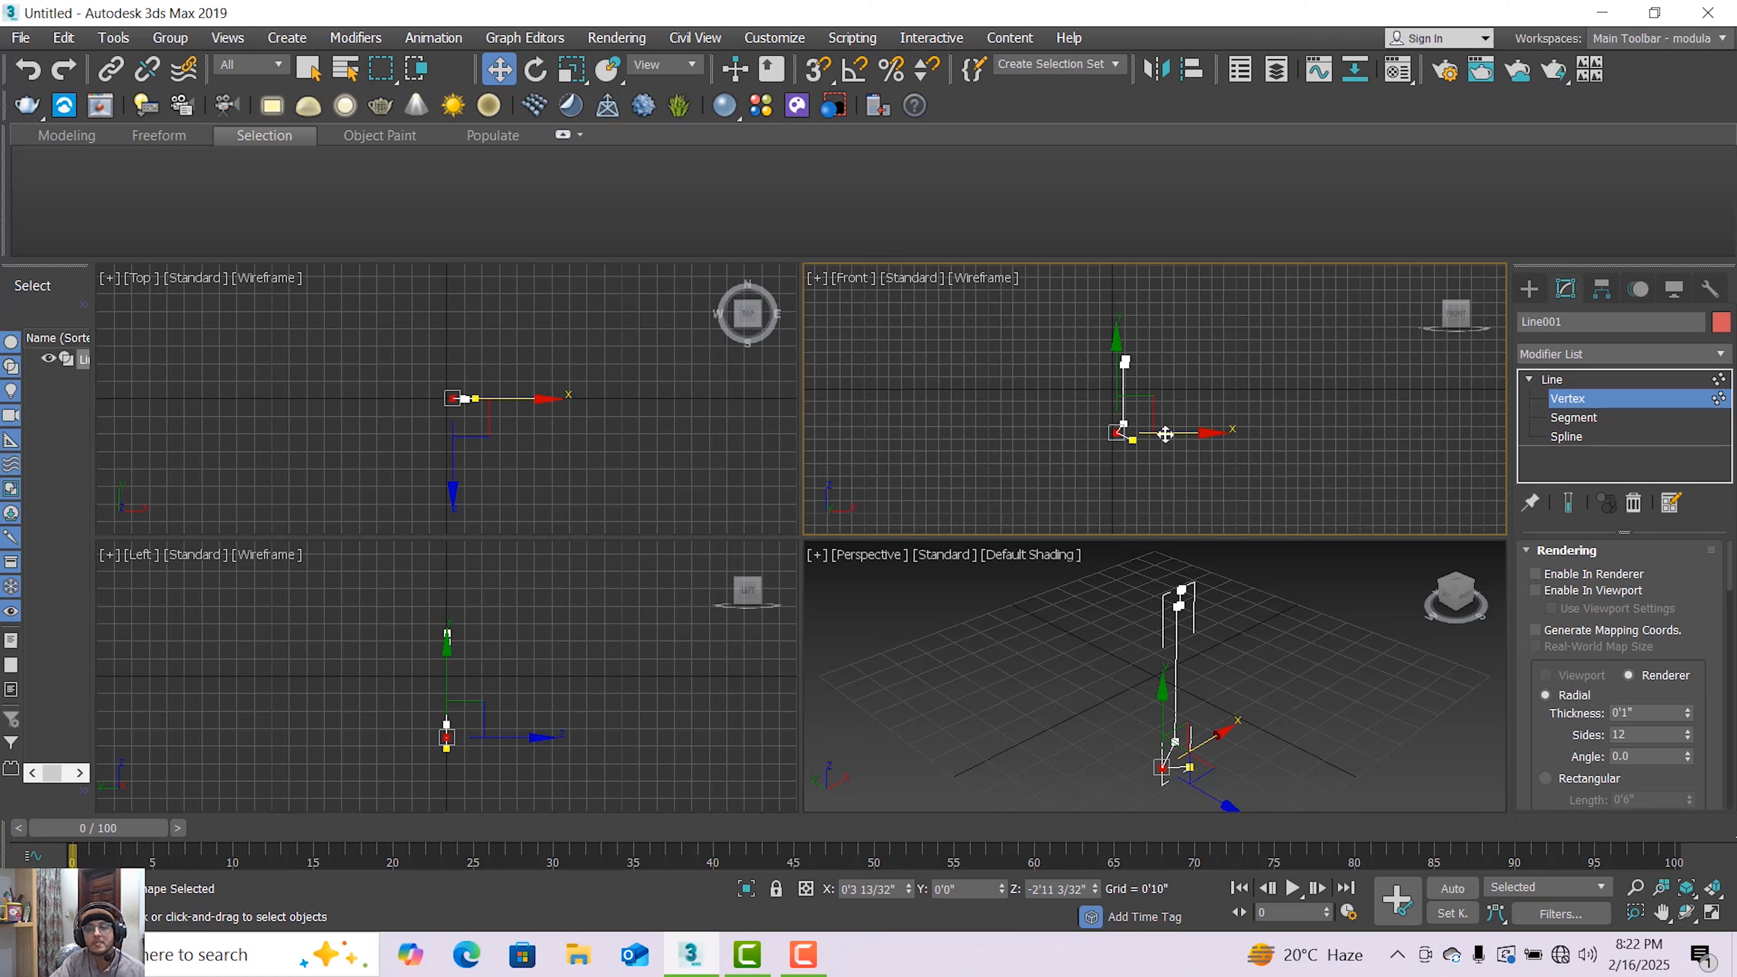
pyautogui.scroll(3, 1153, 419)
pyautogui.scroll(3, 1134, 339)
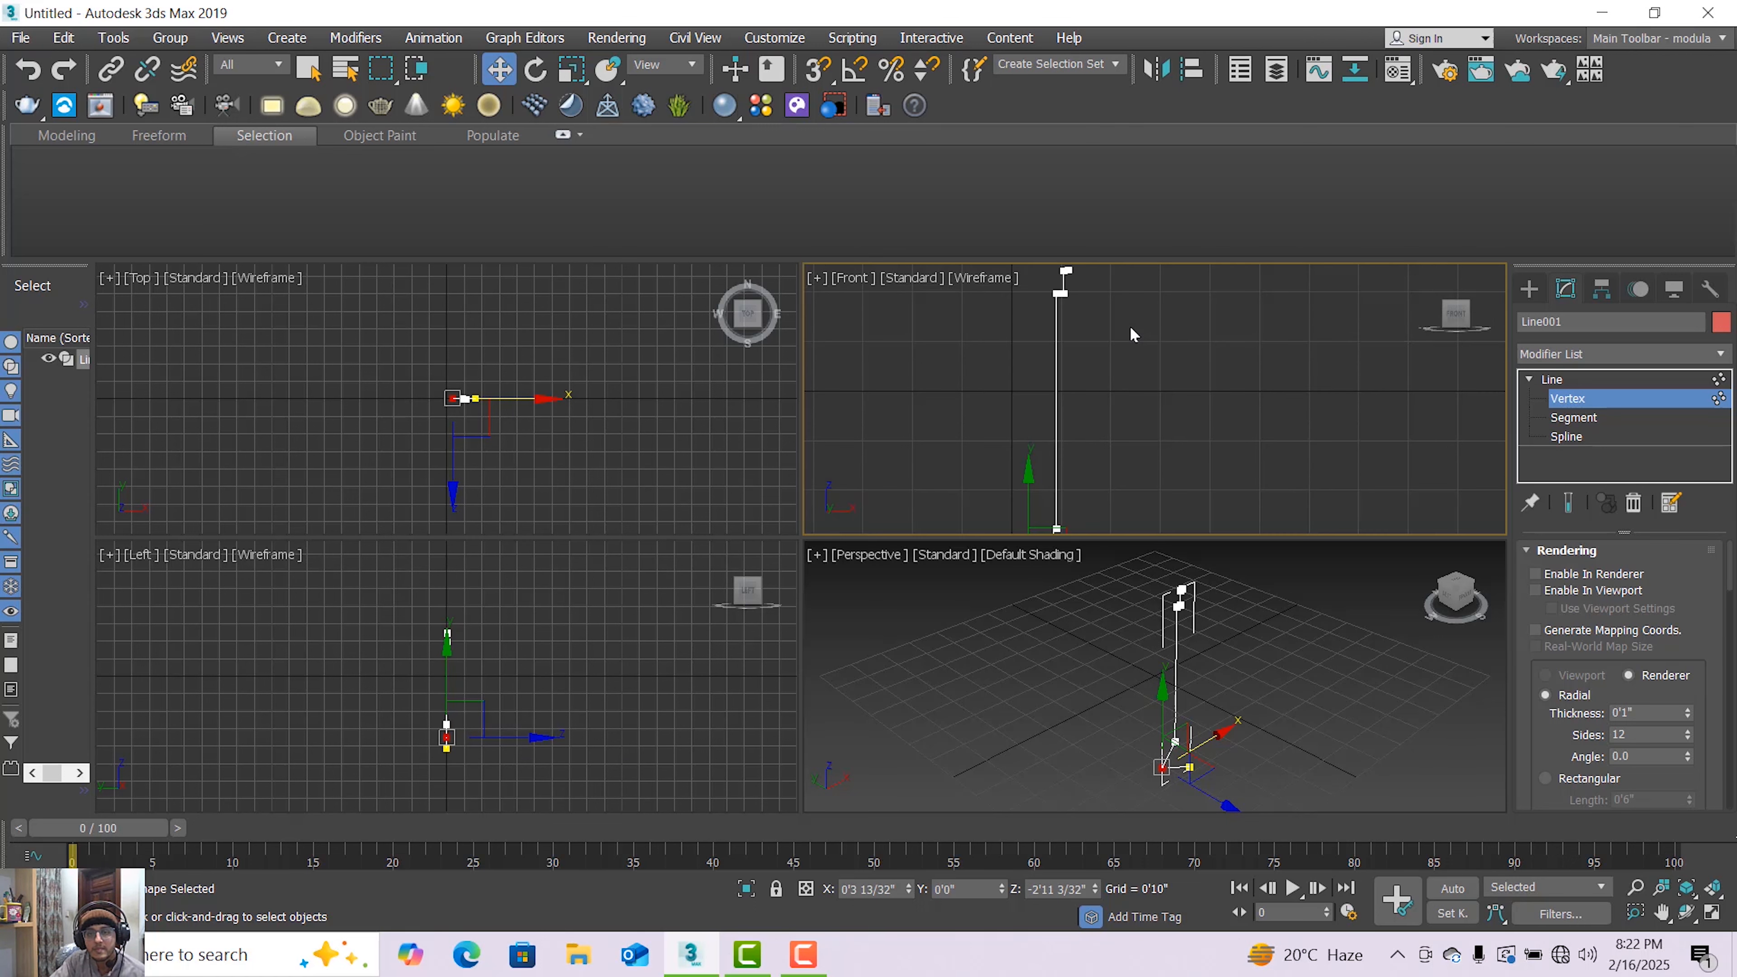
pyautogui.scroll(-3, 1131, 334)
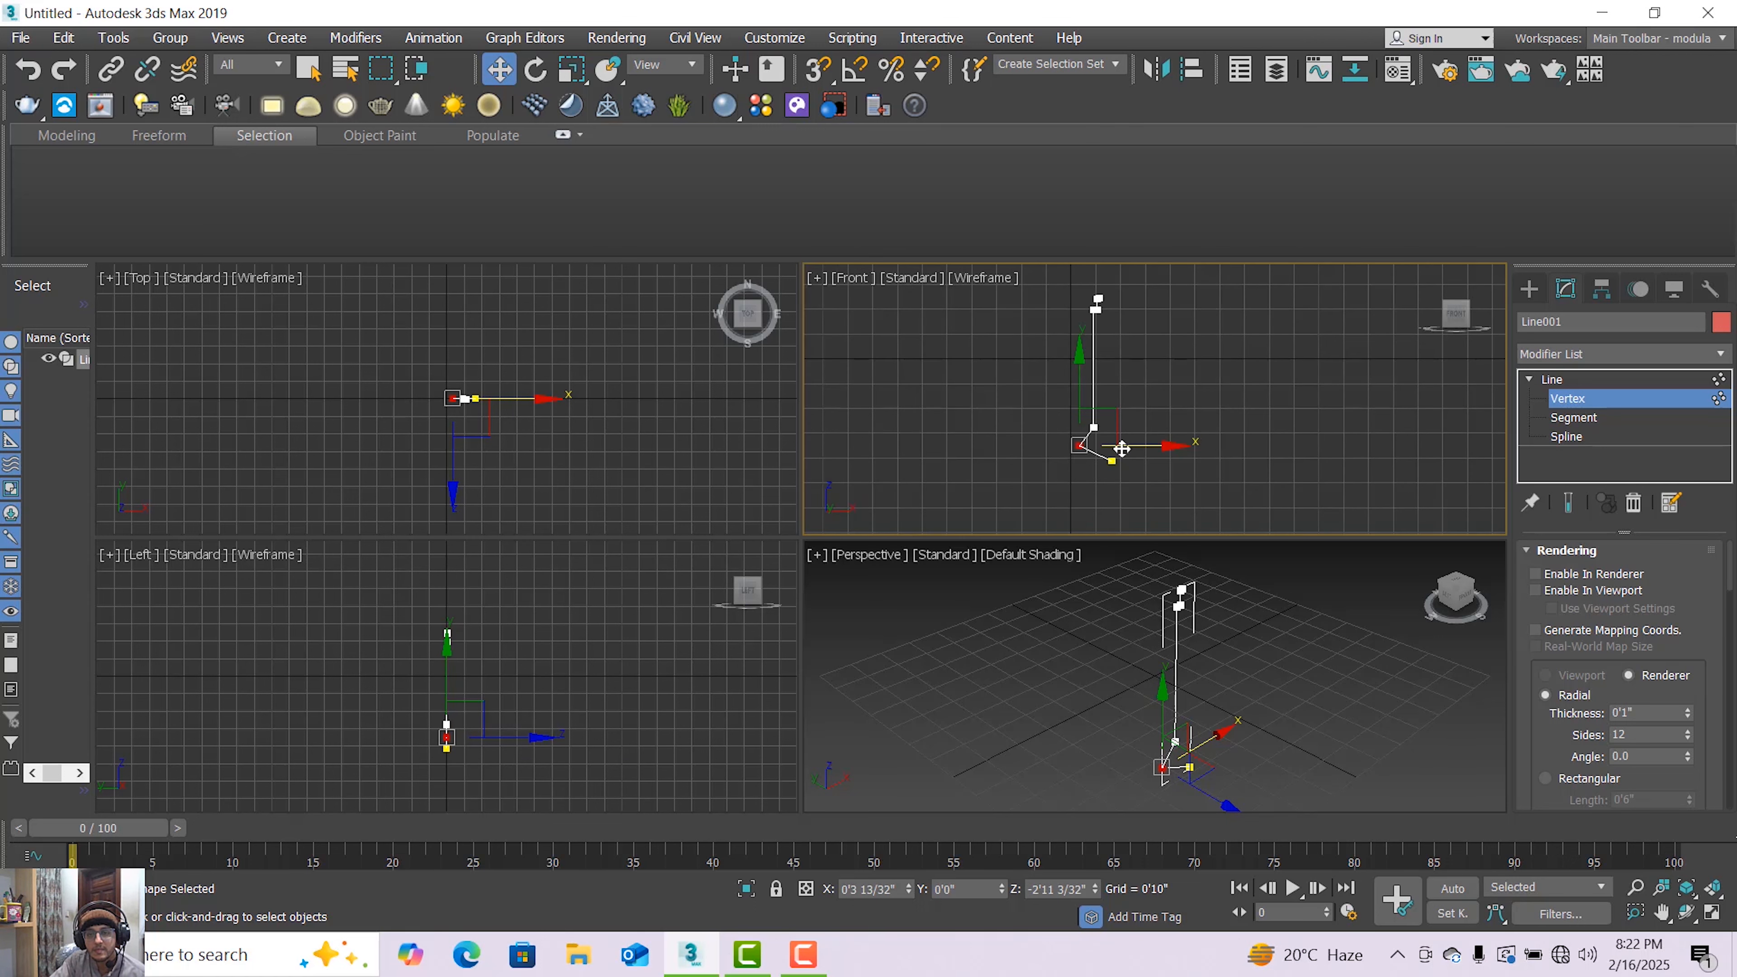
pyautogui.scroll(2, 1126, 450)
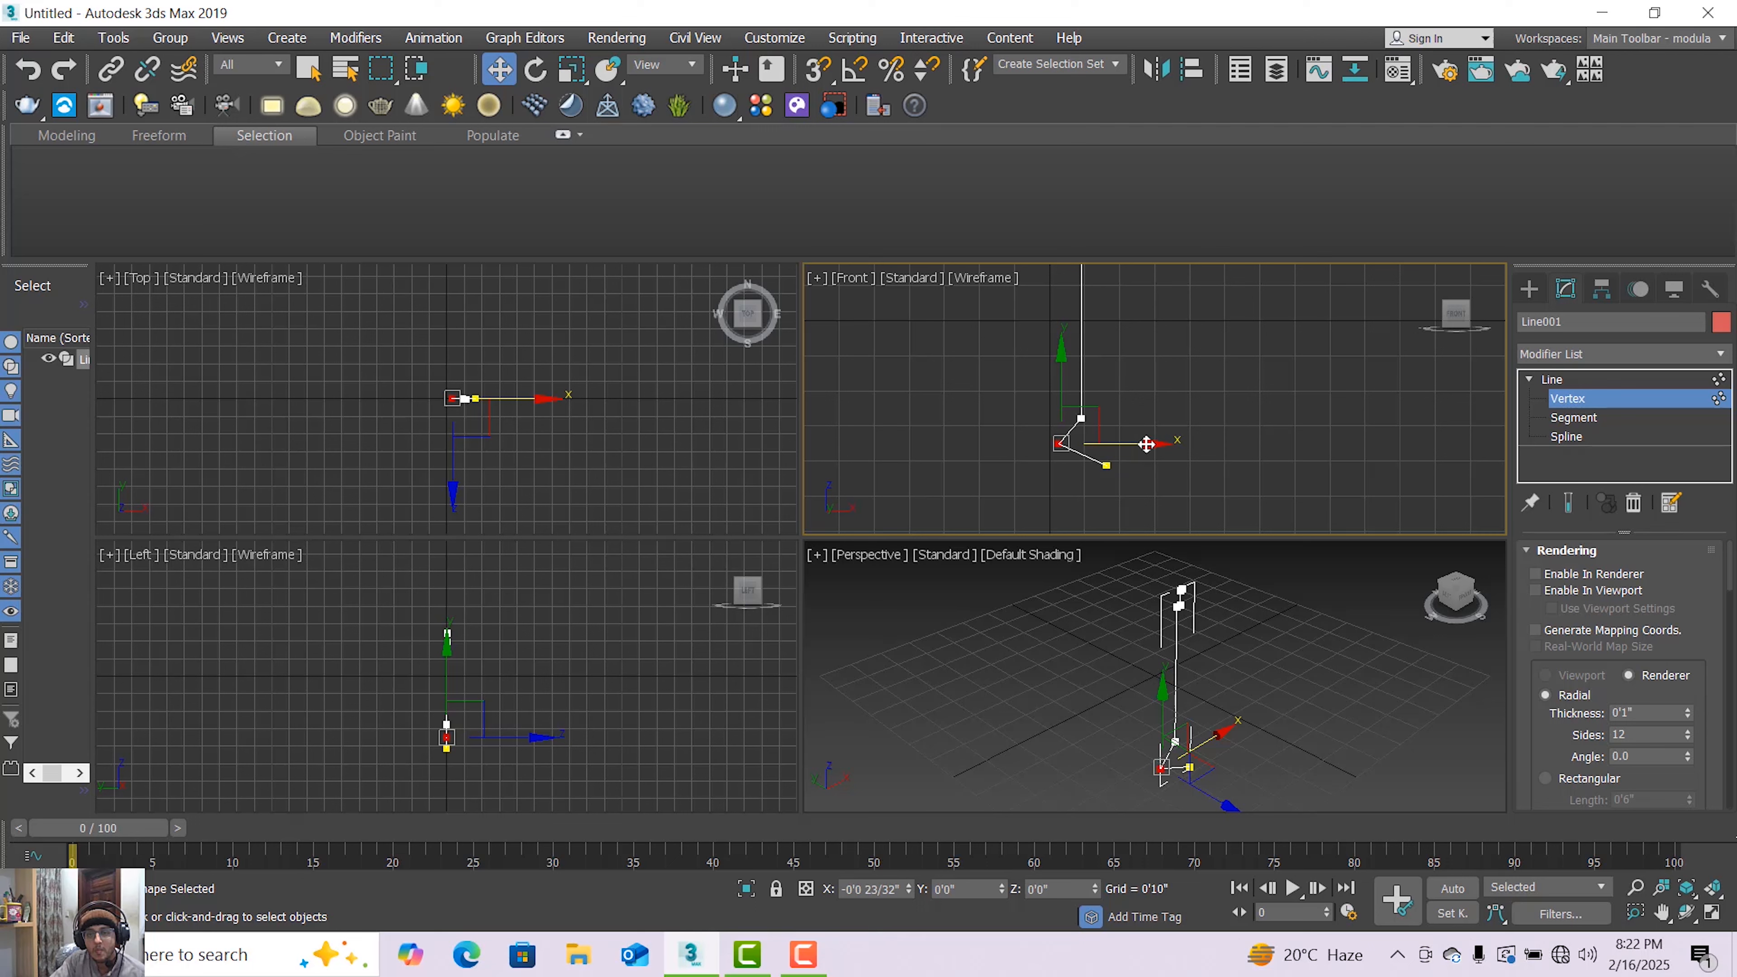
pyautogui.click(1106, 467)
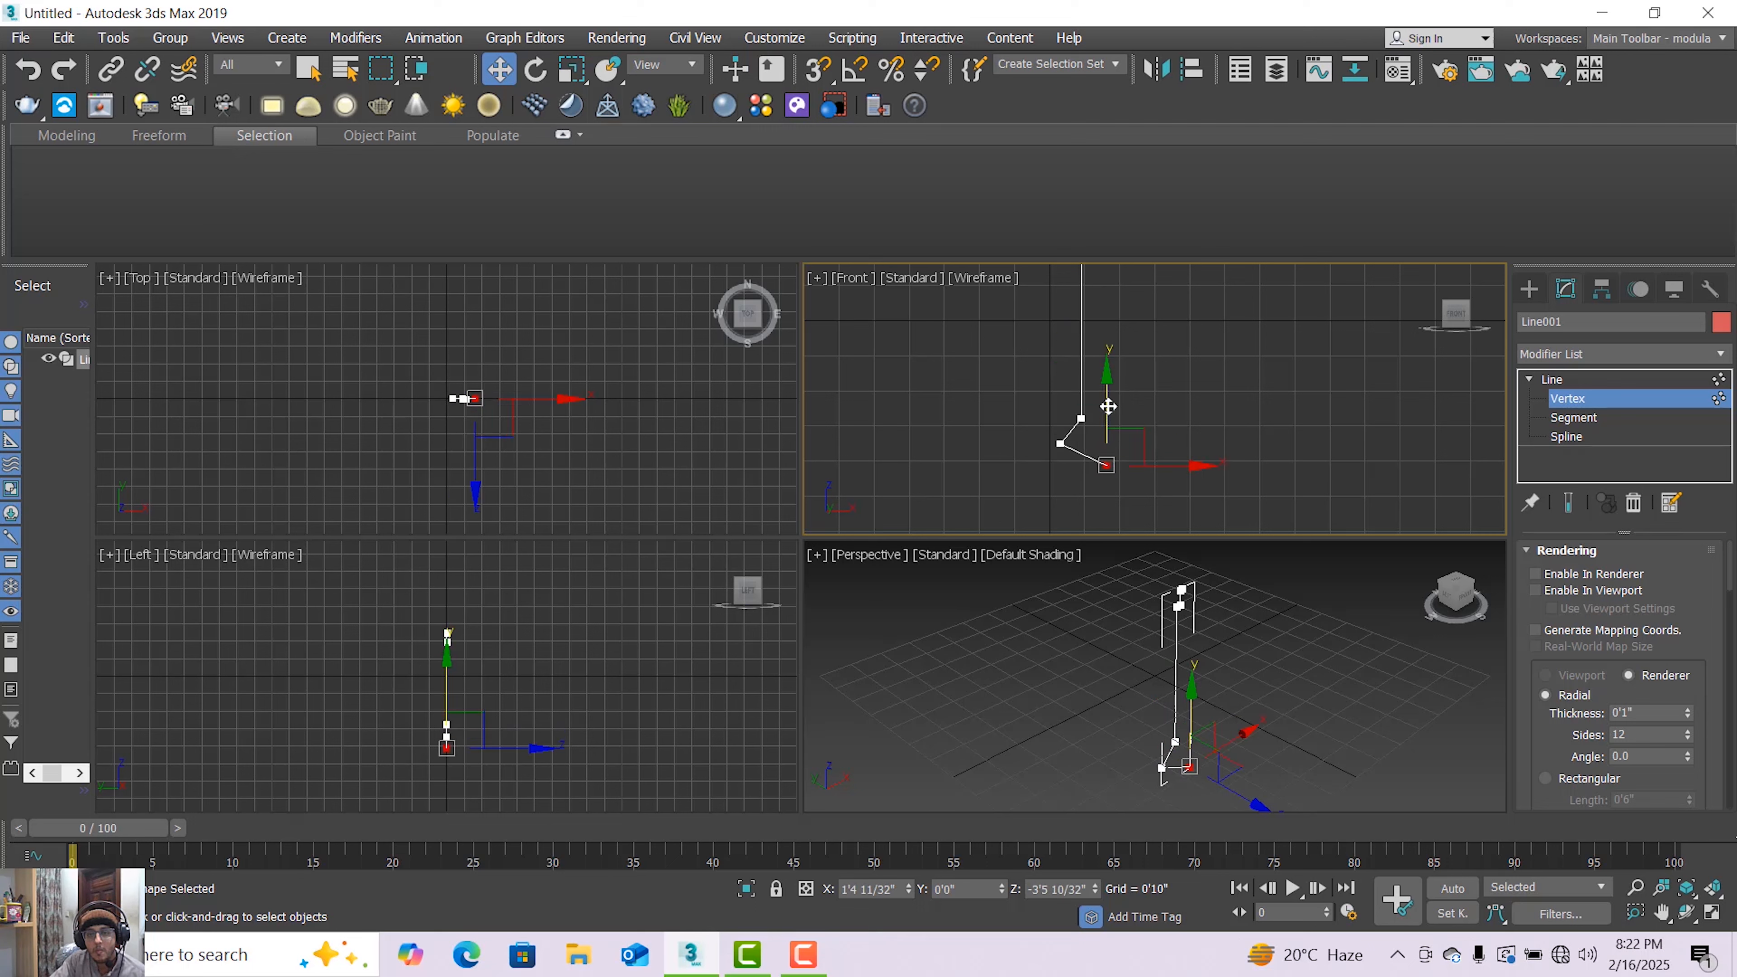
pyautogui.click(1080, 418)
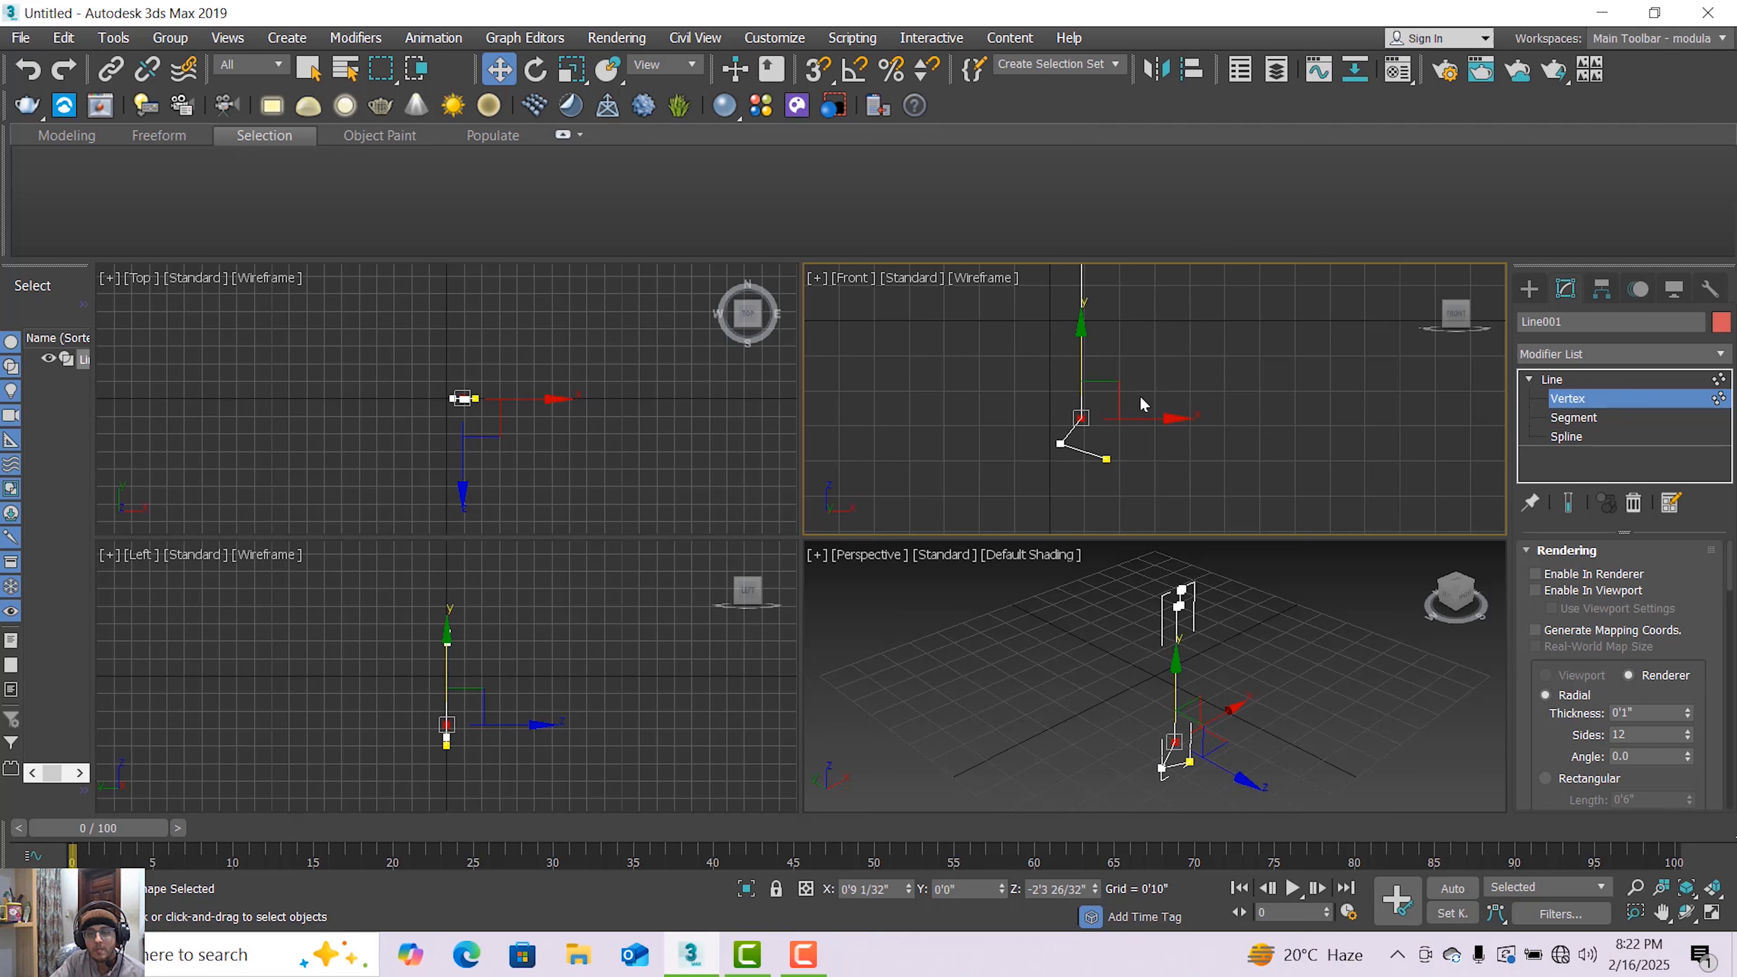
pyautogui.scroll(-2, 1139, 395)
pyautogui.moveTo(1139, 395); pyautogui.dragTo(1136, 443, button='middle')
pyautogui.scroll(3, 1134, 432)
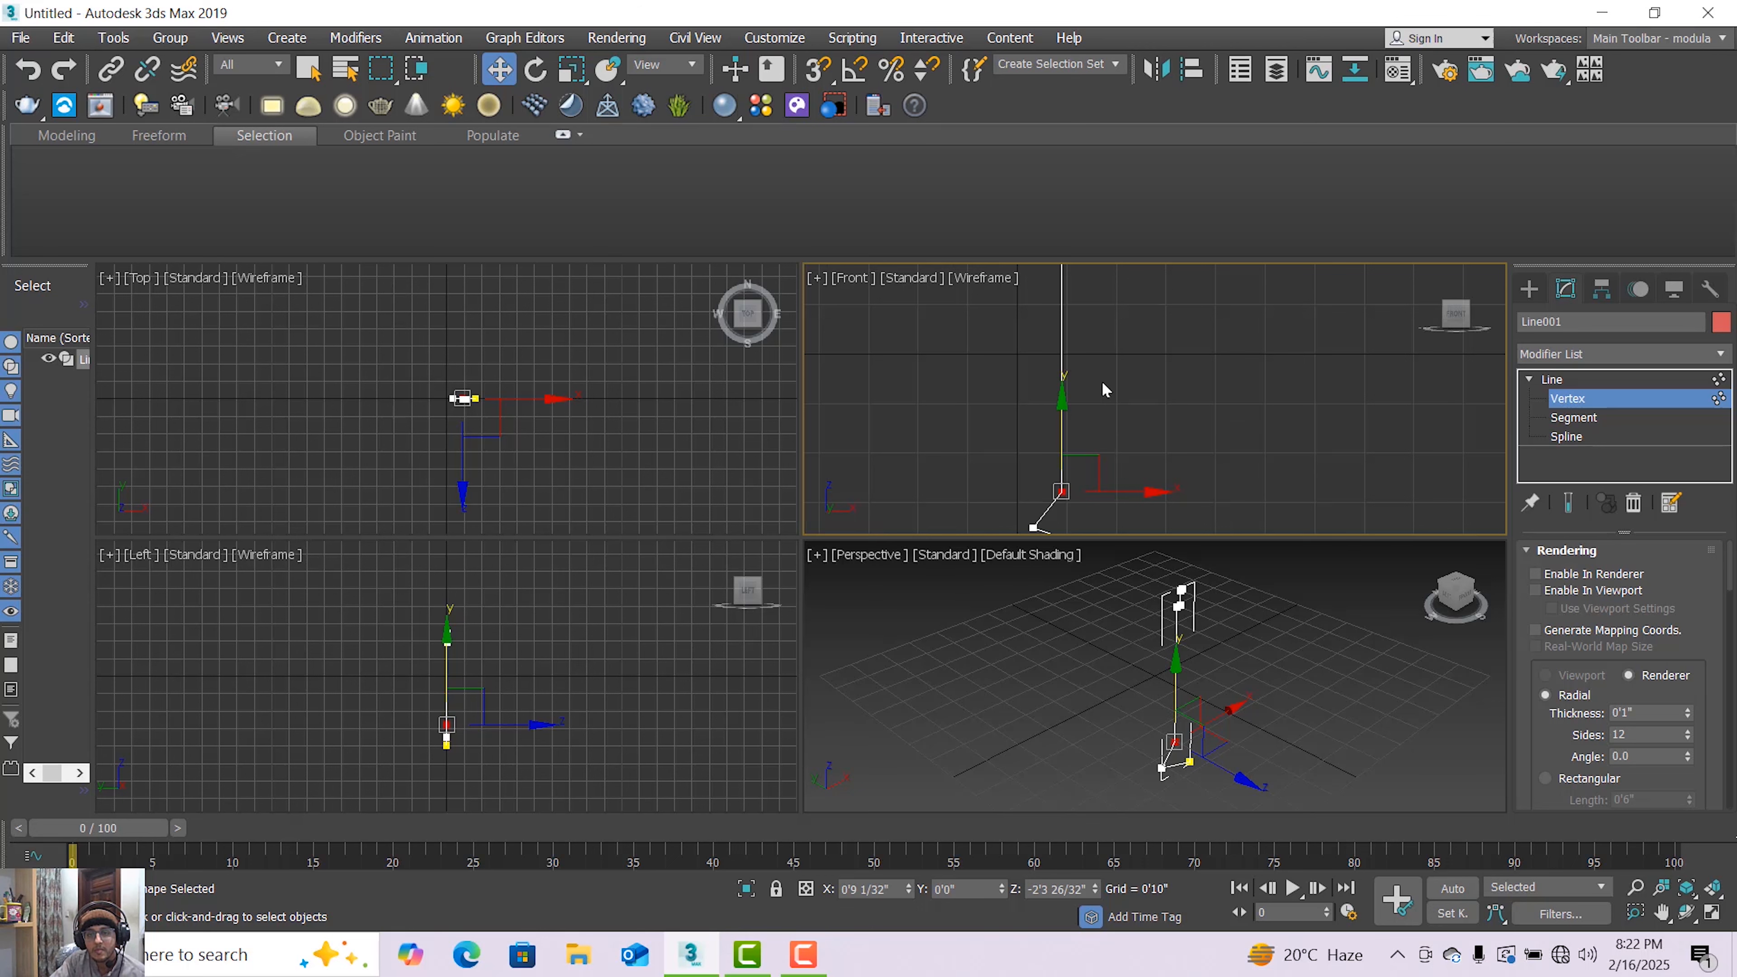
pyautogui.scroll(-1, 1106, 389)
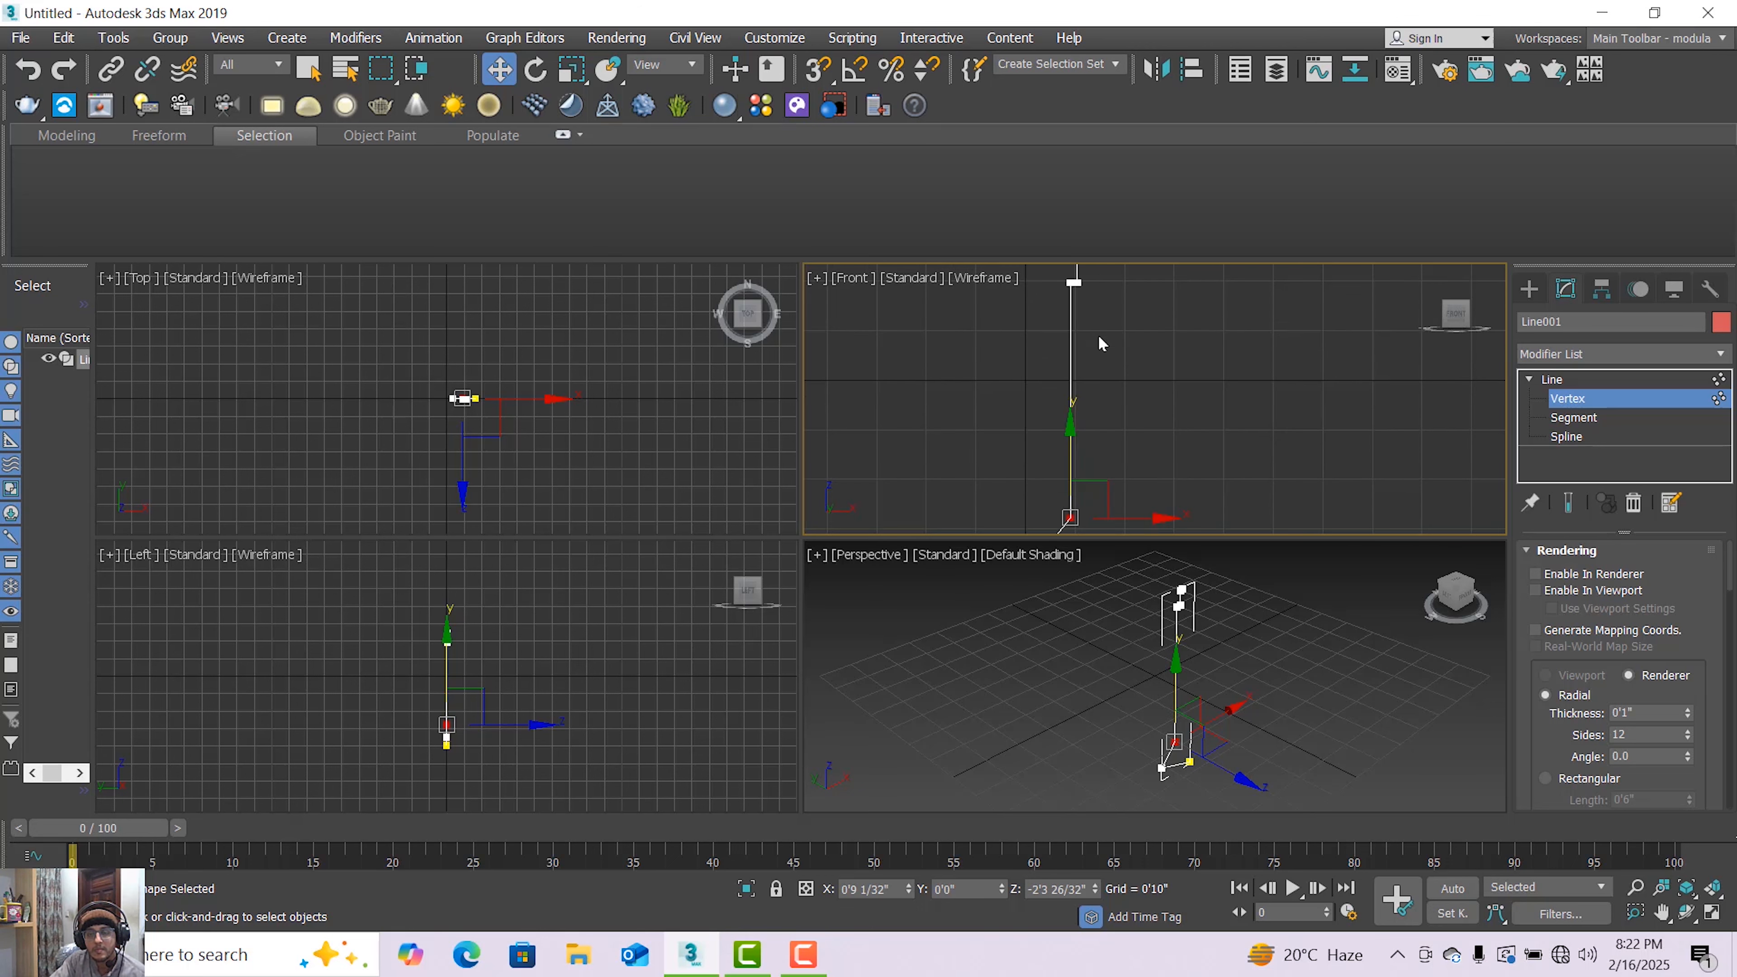
pyautogui.click(1125, 364)
pyautogui.moveTo(1125, 364); pyautogui.dragTo(1141, 378, button='middle')
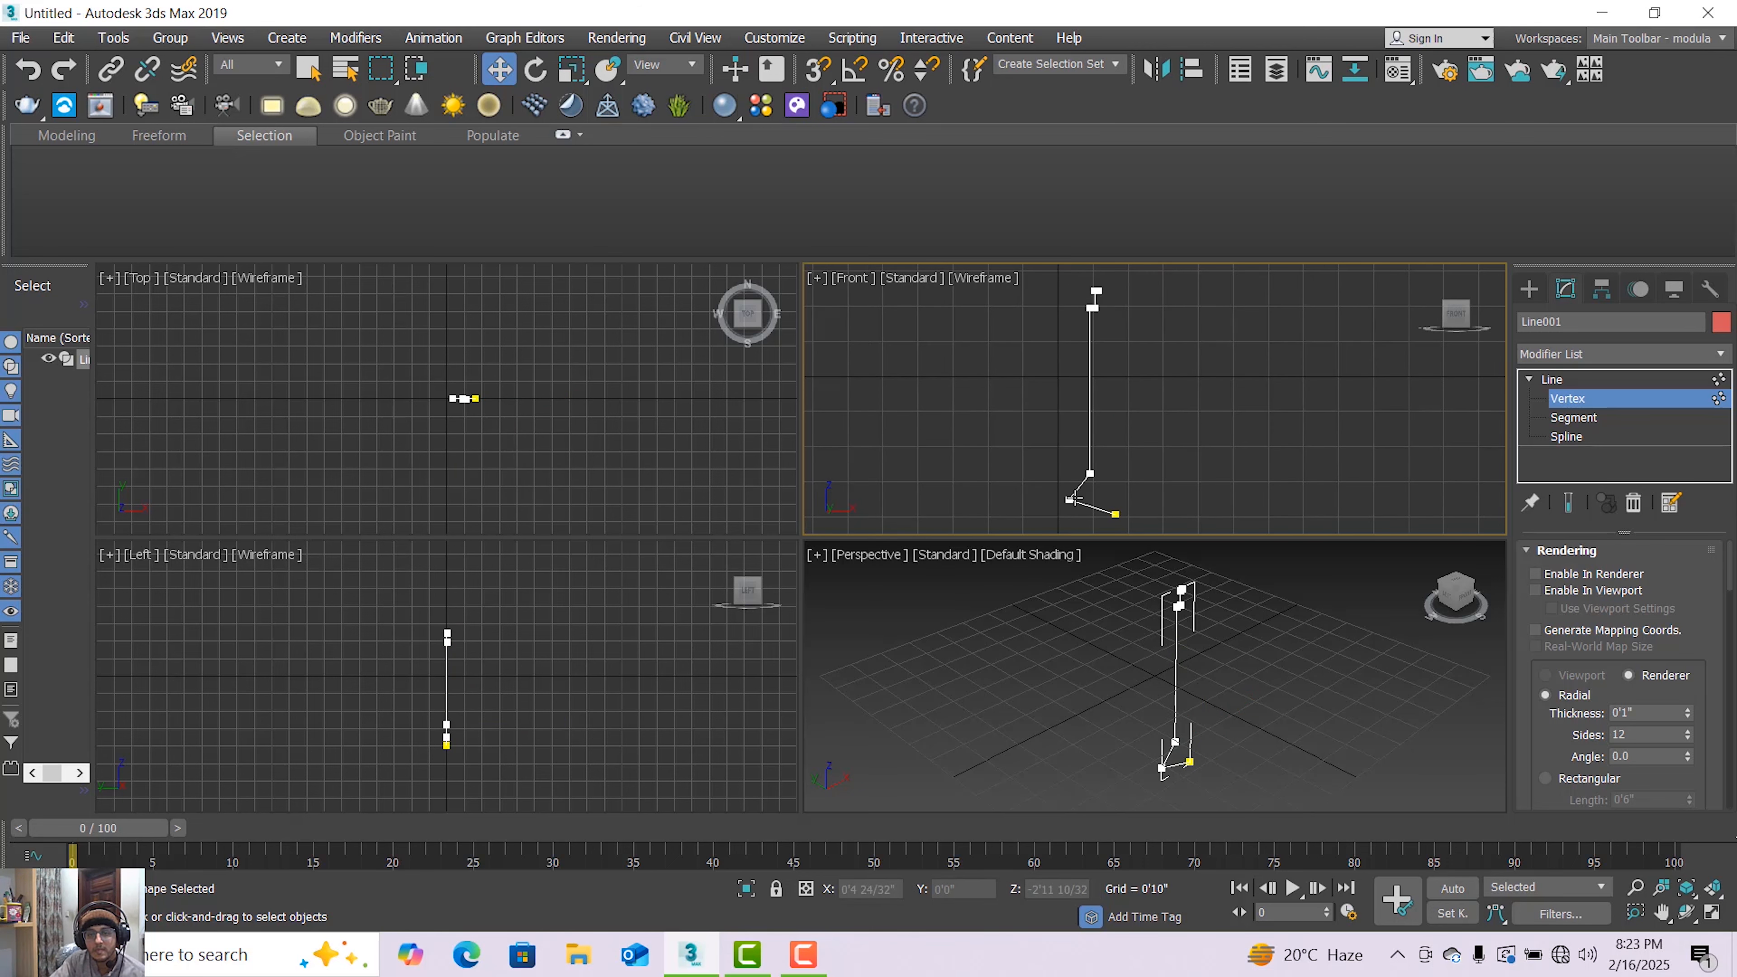
pyautogui.click(1114, 513)
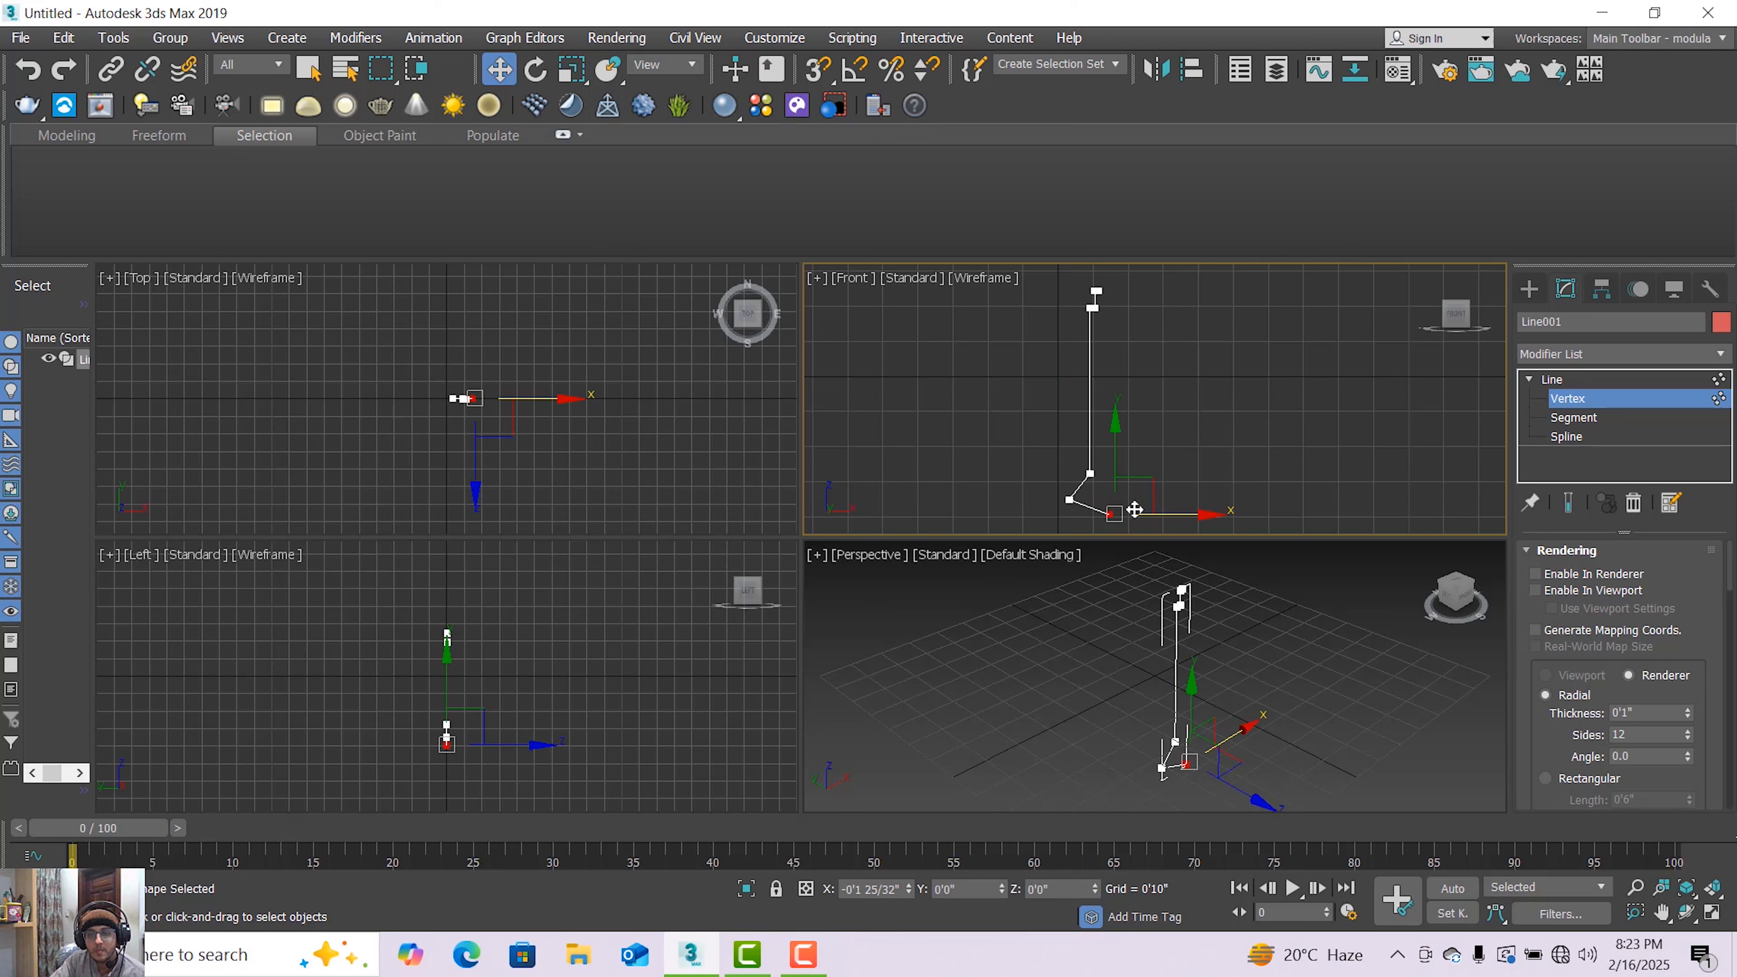
pyautogui.moveTo(1135, 510); pyautogui.dragTo(1085, 458)
pyautogui.click(1069, 499)
pyautogui.scroll(1, 1081, 515)
pyautogui.click(1117, 509)
pyautogui.click(1073, 488)
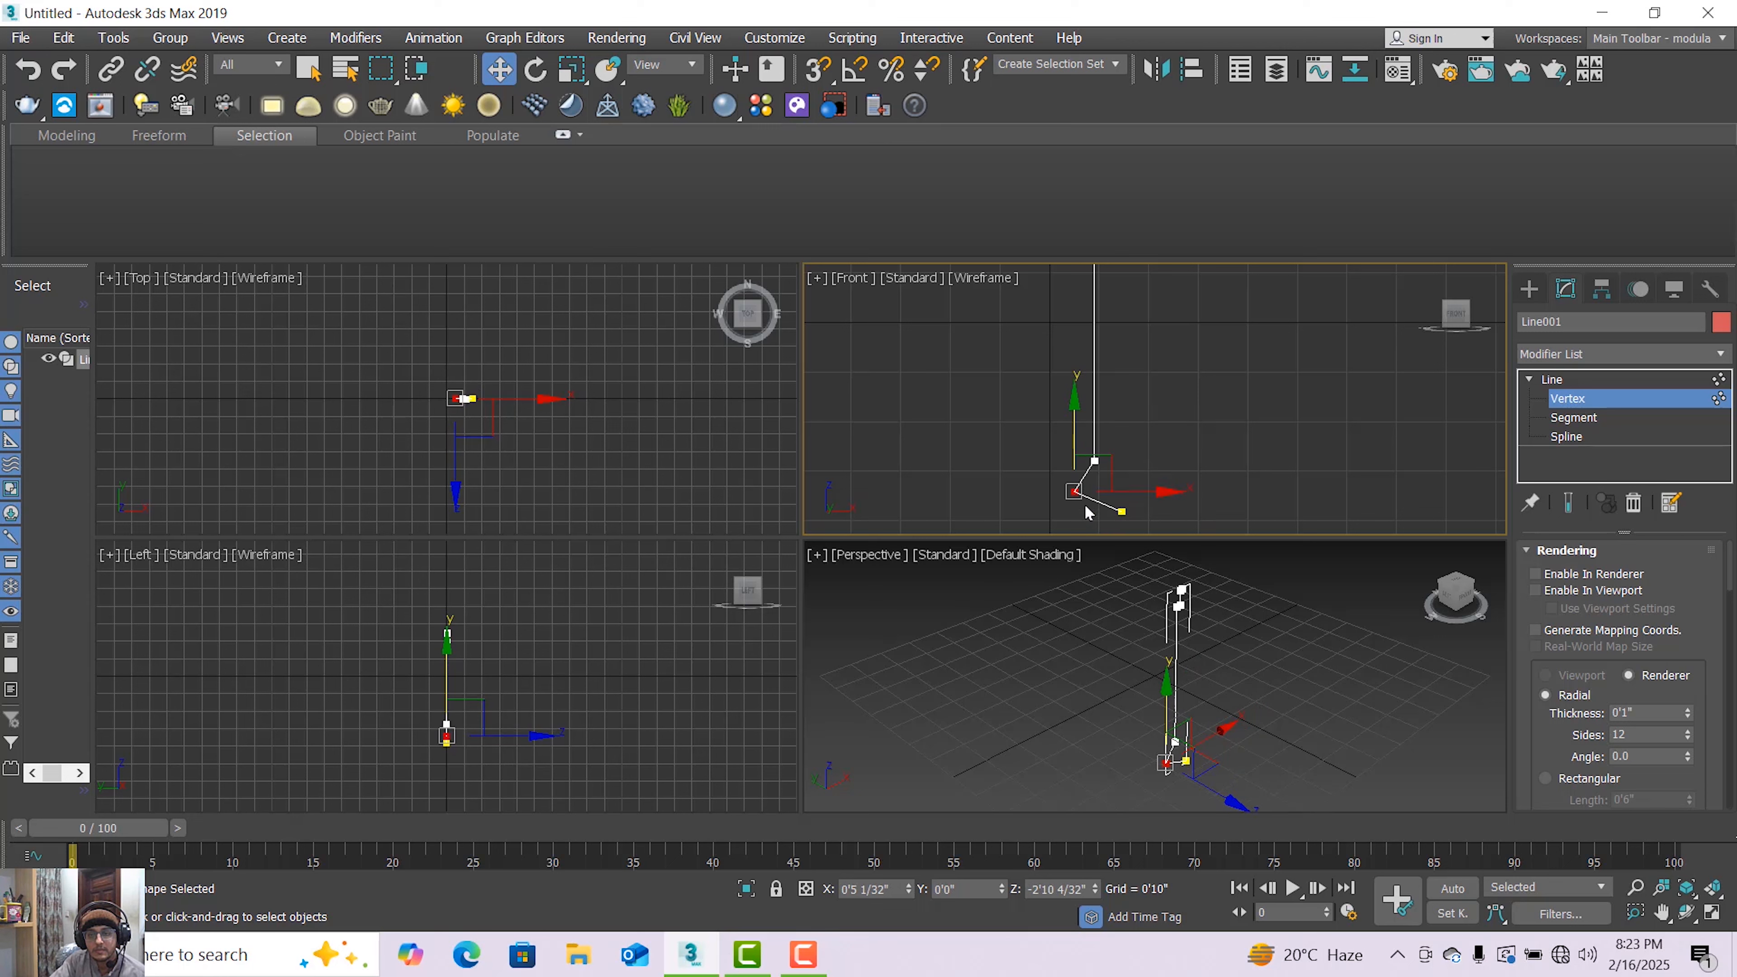
pyautogui.click(1036, 514)
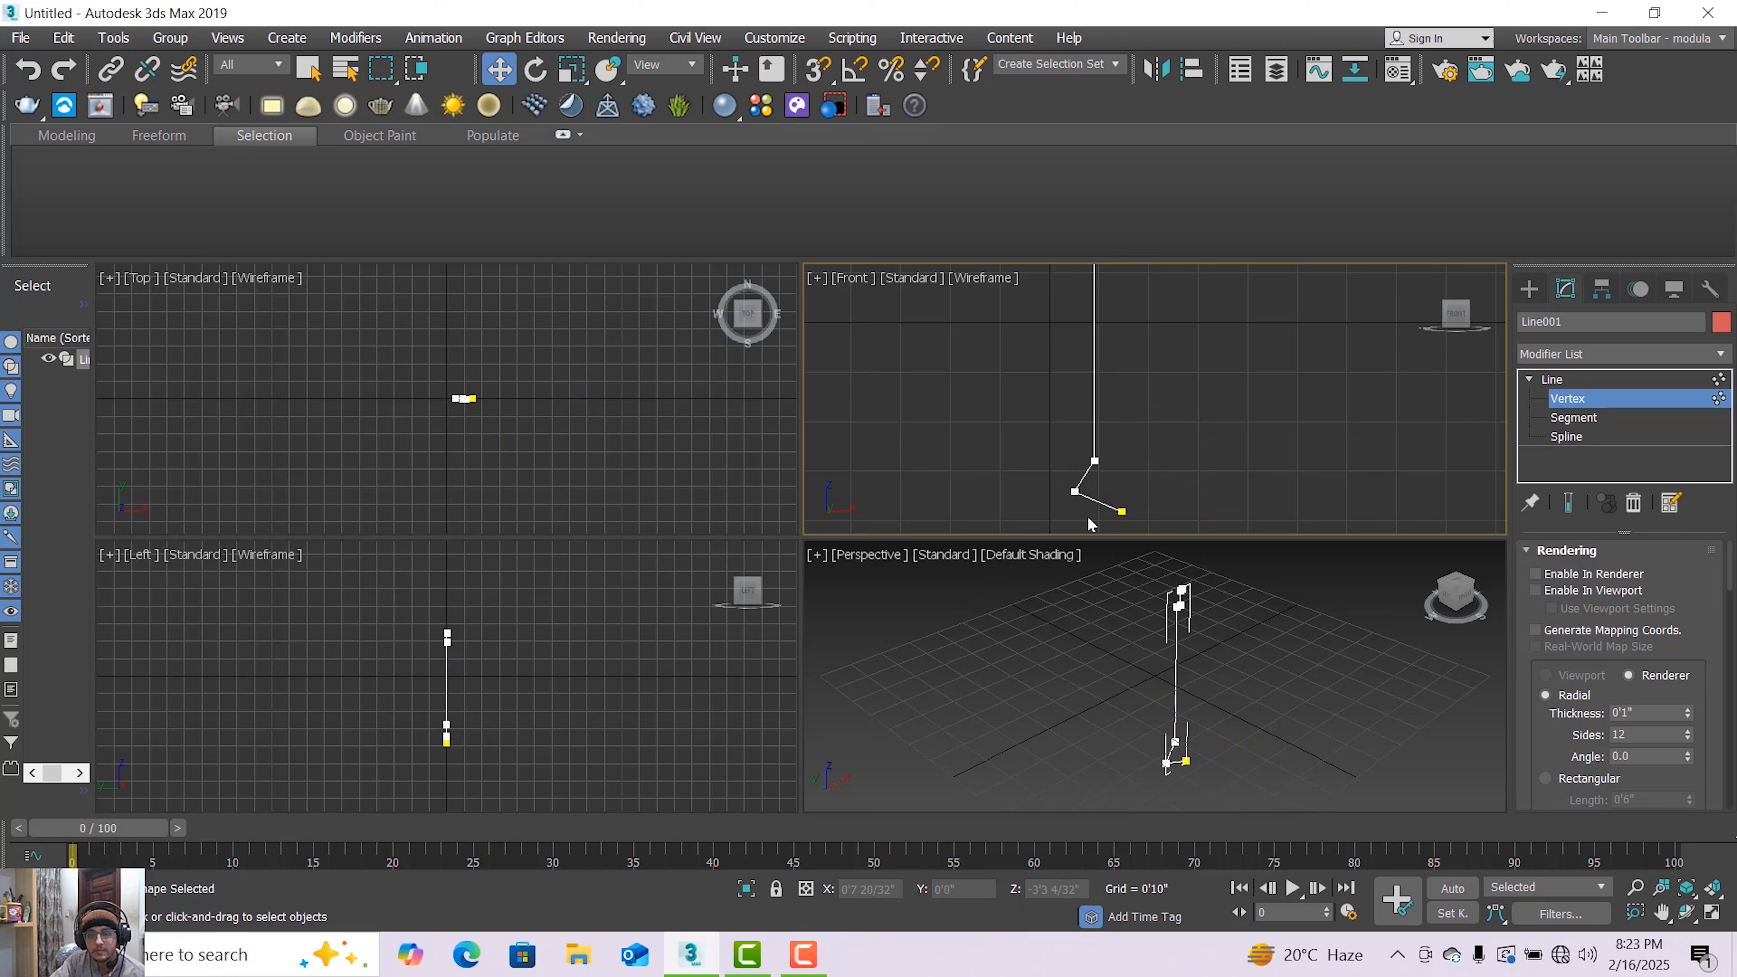
# Fillet the lower corner vertex of the line's zigzag base to round it
pyautogui.click(1119, 510)
pyautogui.moveTo(1117, 466); pyautogui.dragTo(1111, 485)
pyautogui.click(1071, 492)
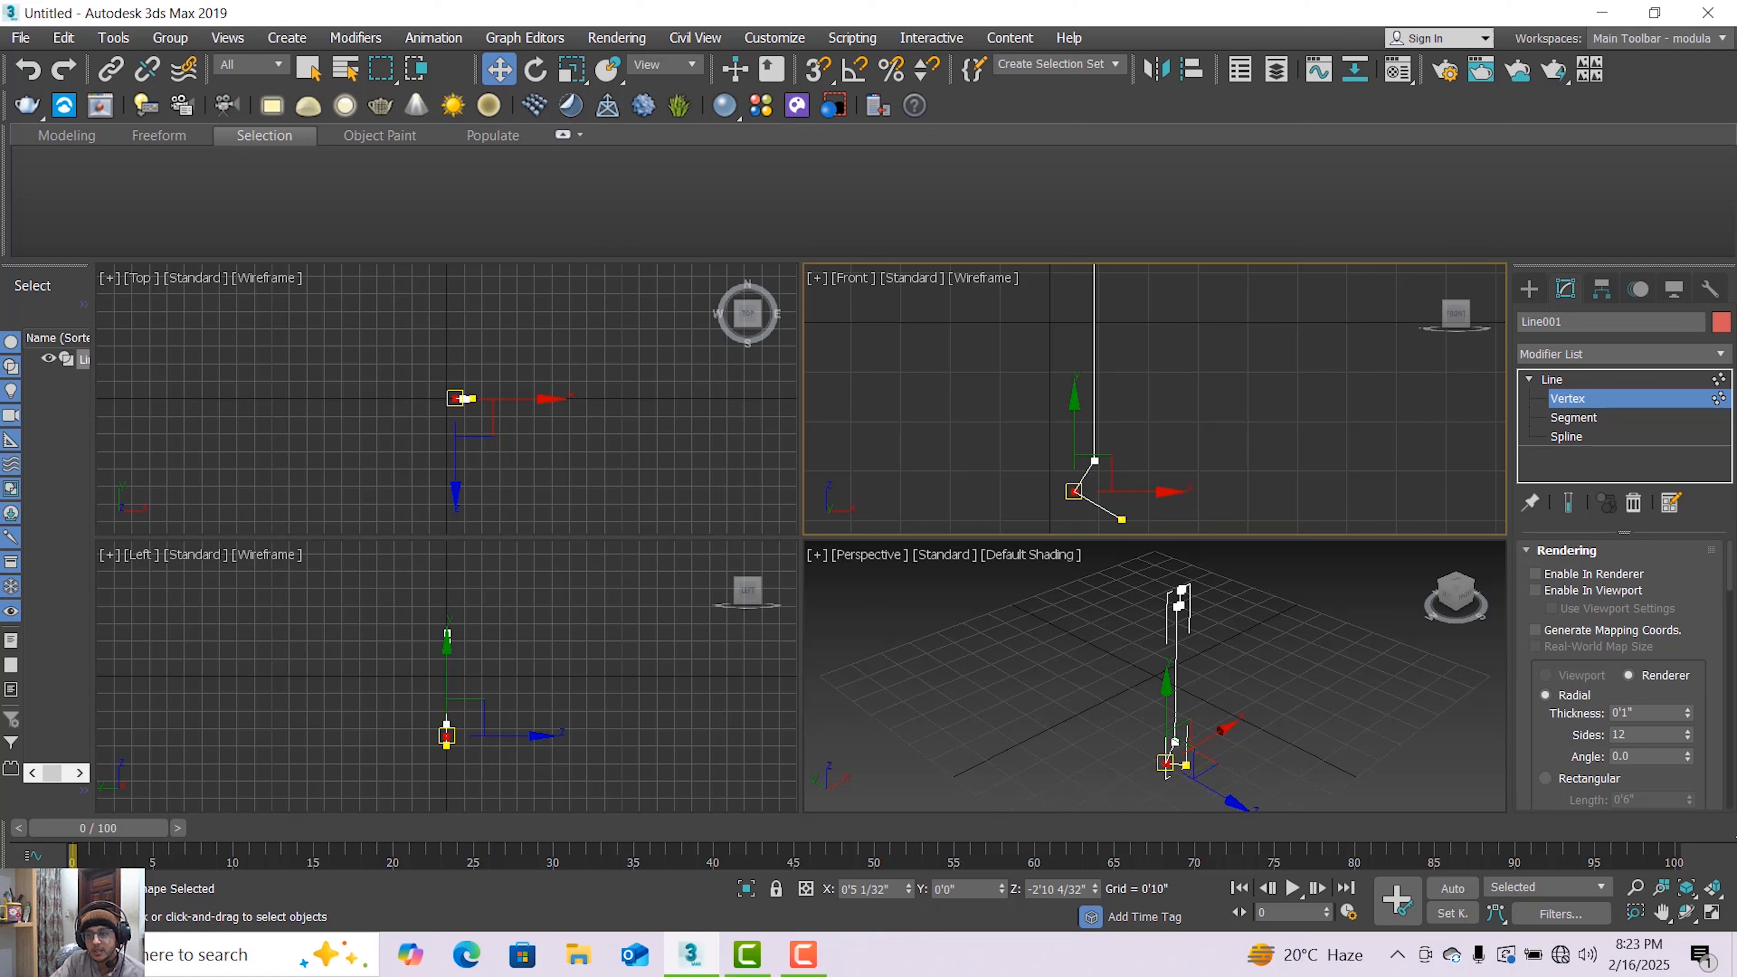
pyautogui.scroll(-5, 1620, 670)
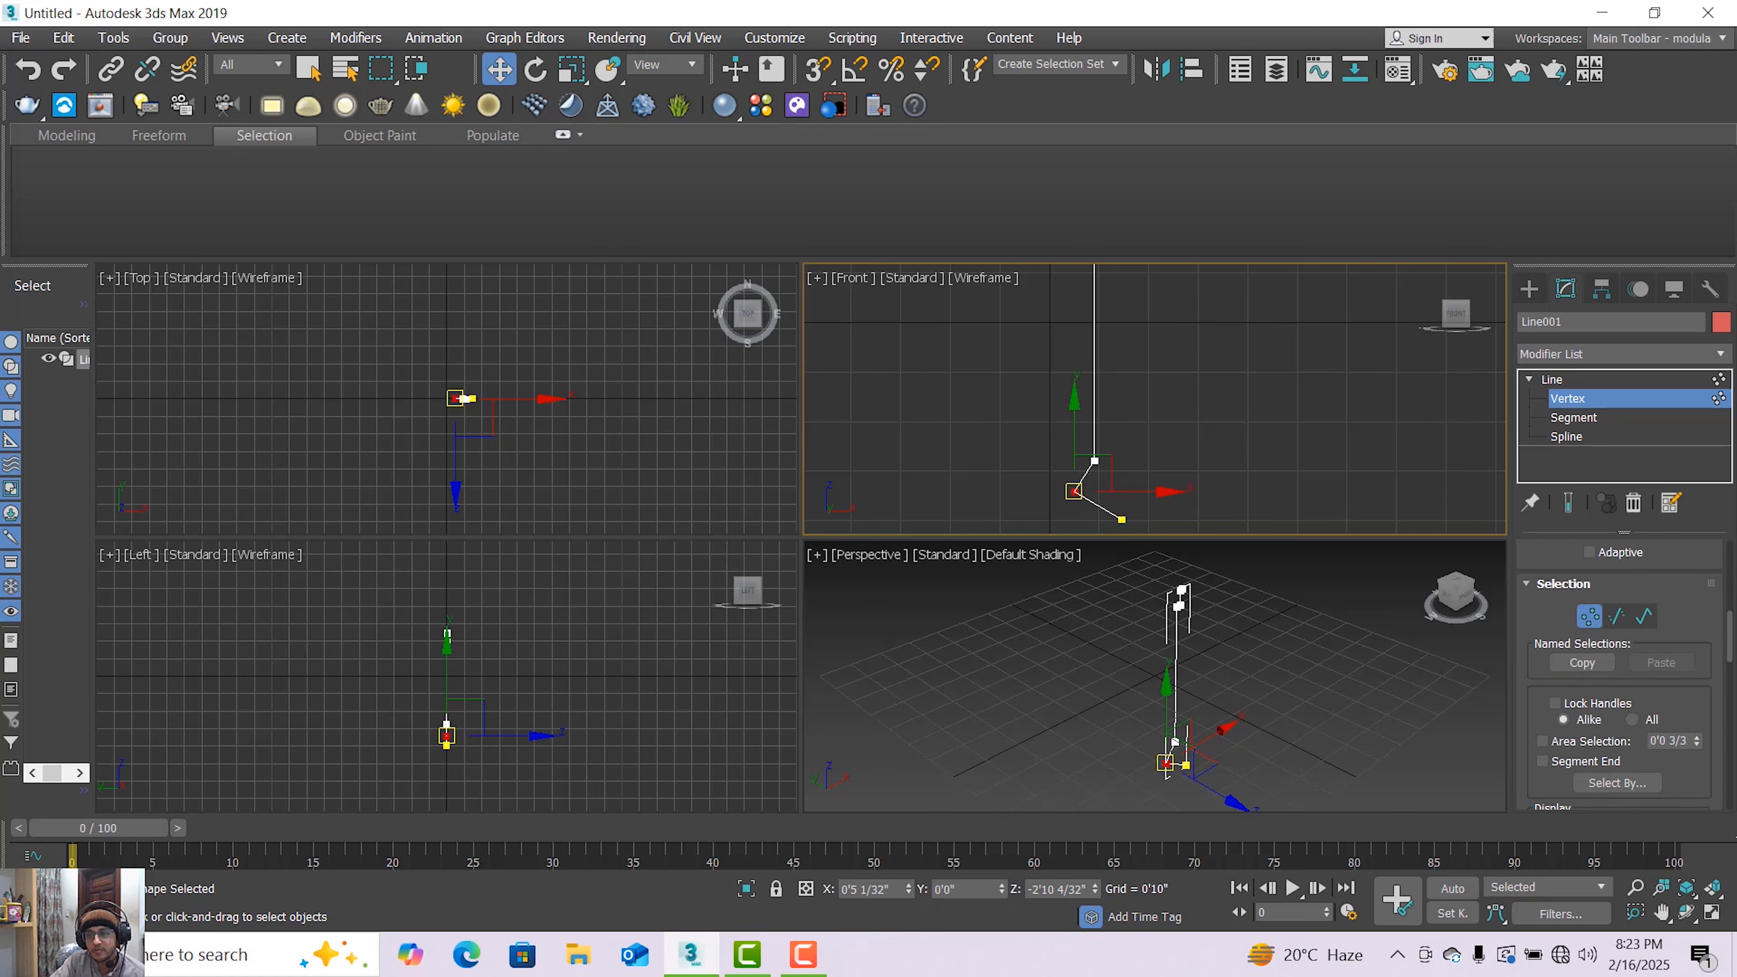
pyautogui.scroll(-3, 1621, 670)
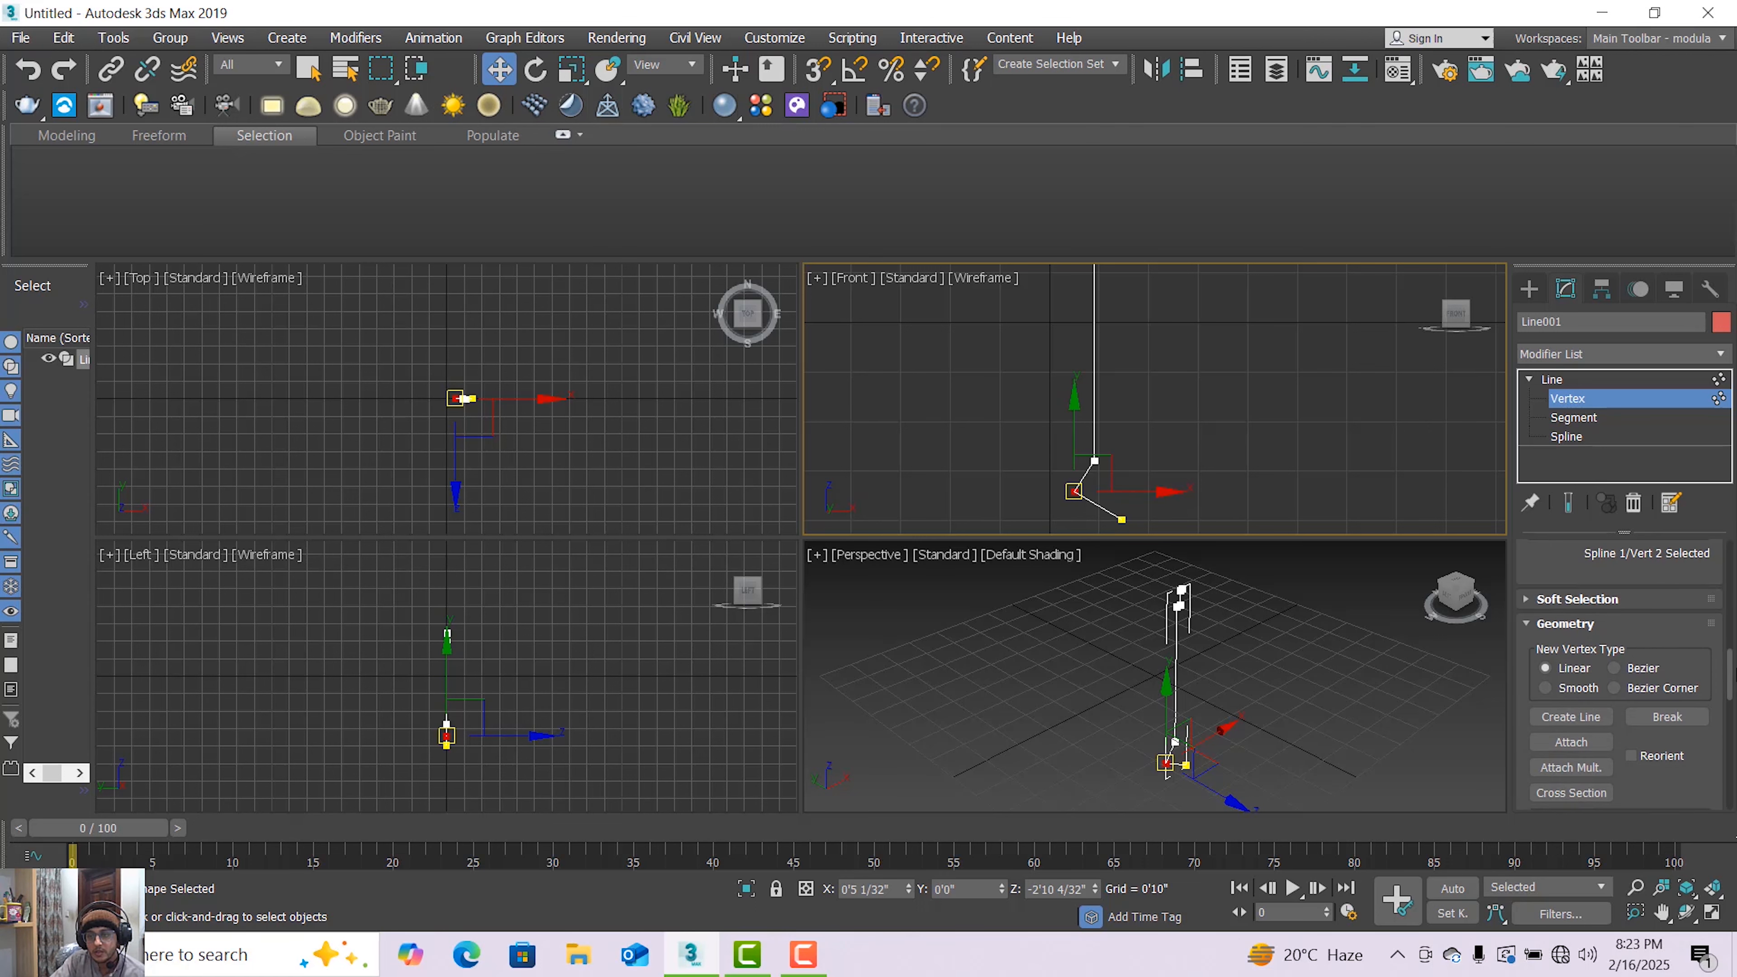
pyautogui.scroll(-8, 1581, 732)
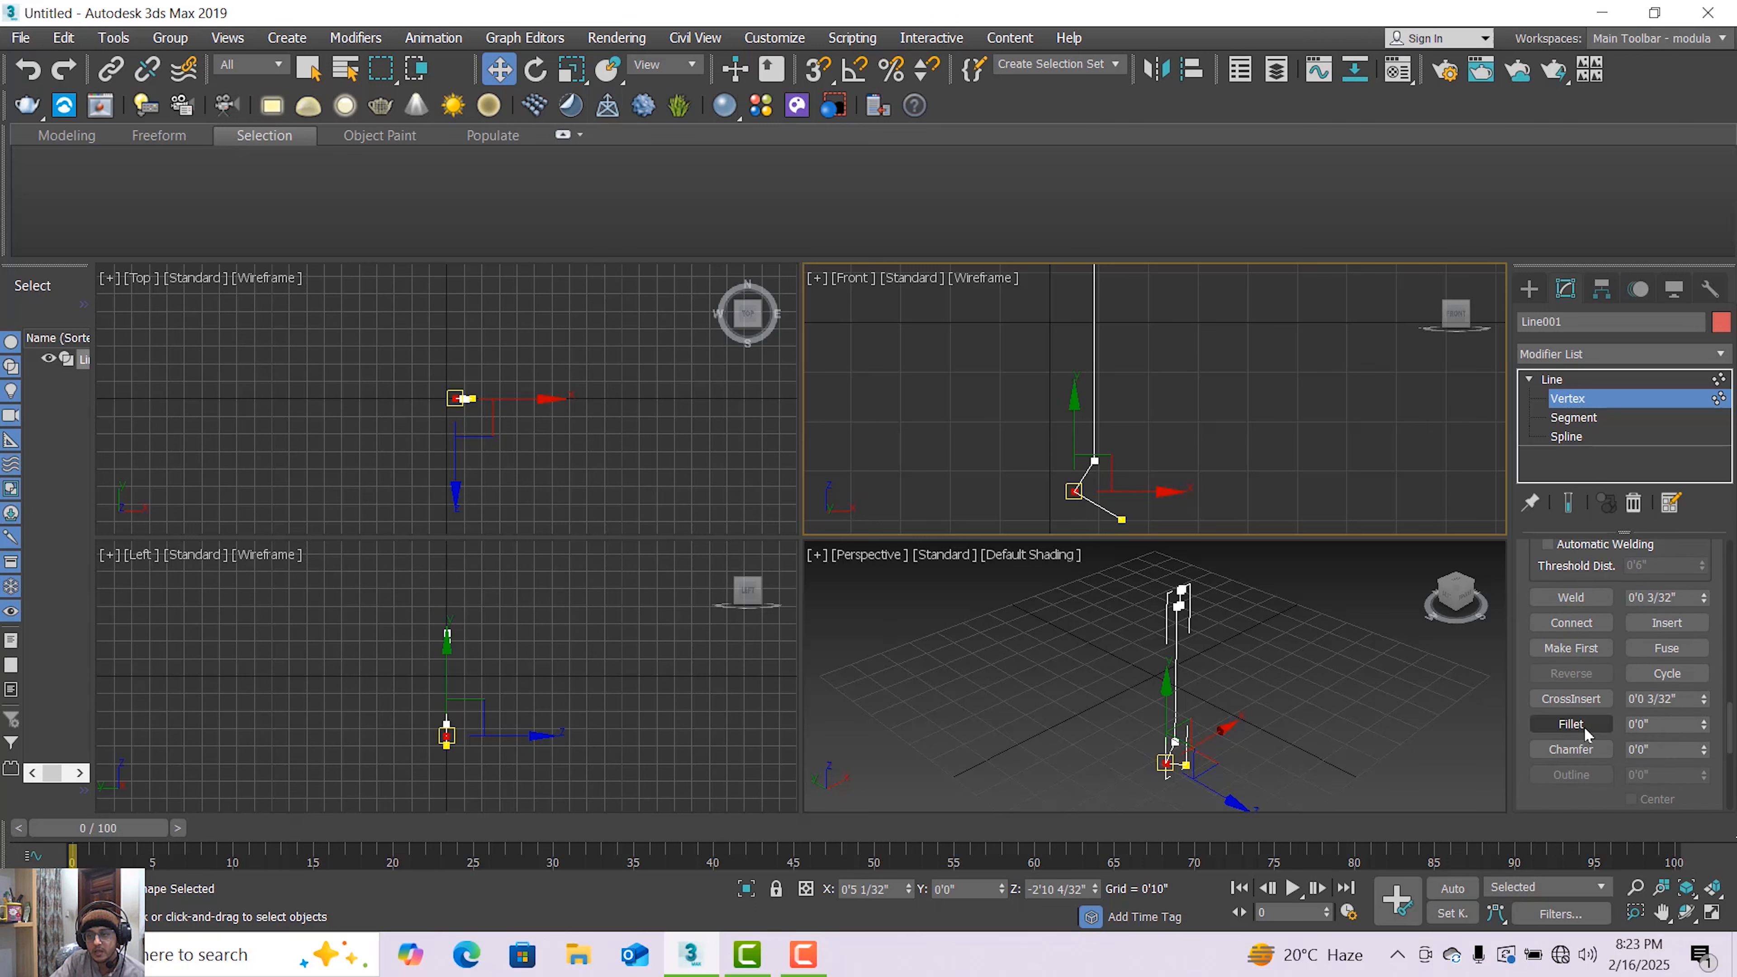
pyautogui.click(1584, 726)
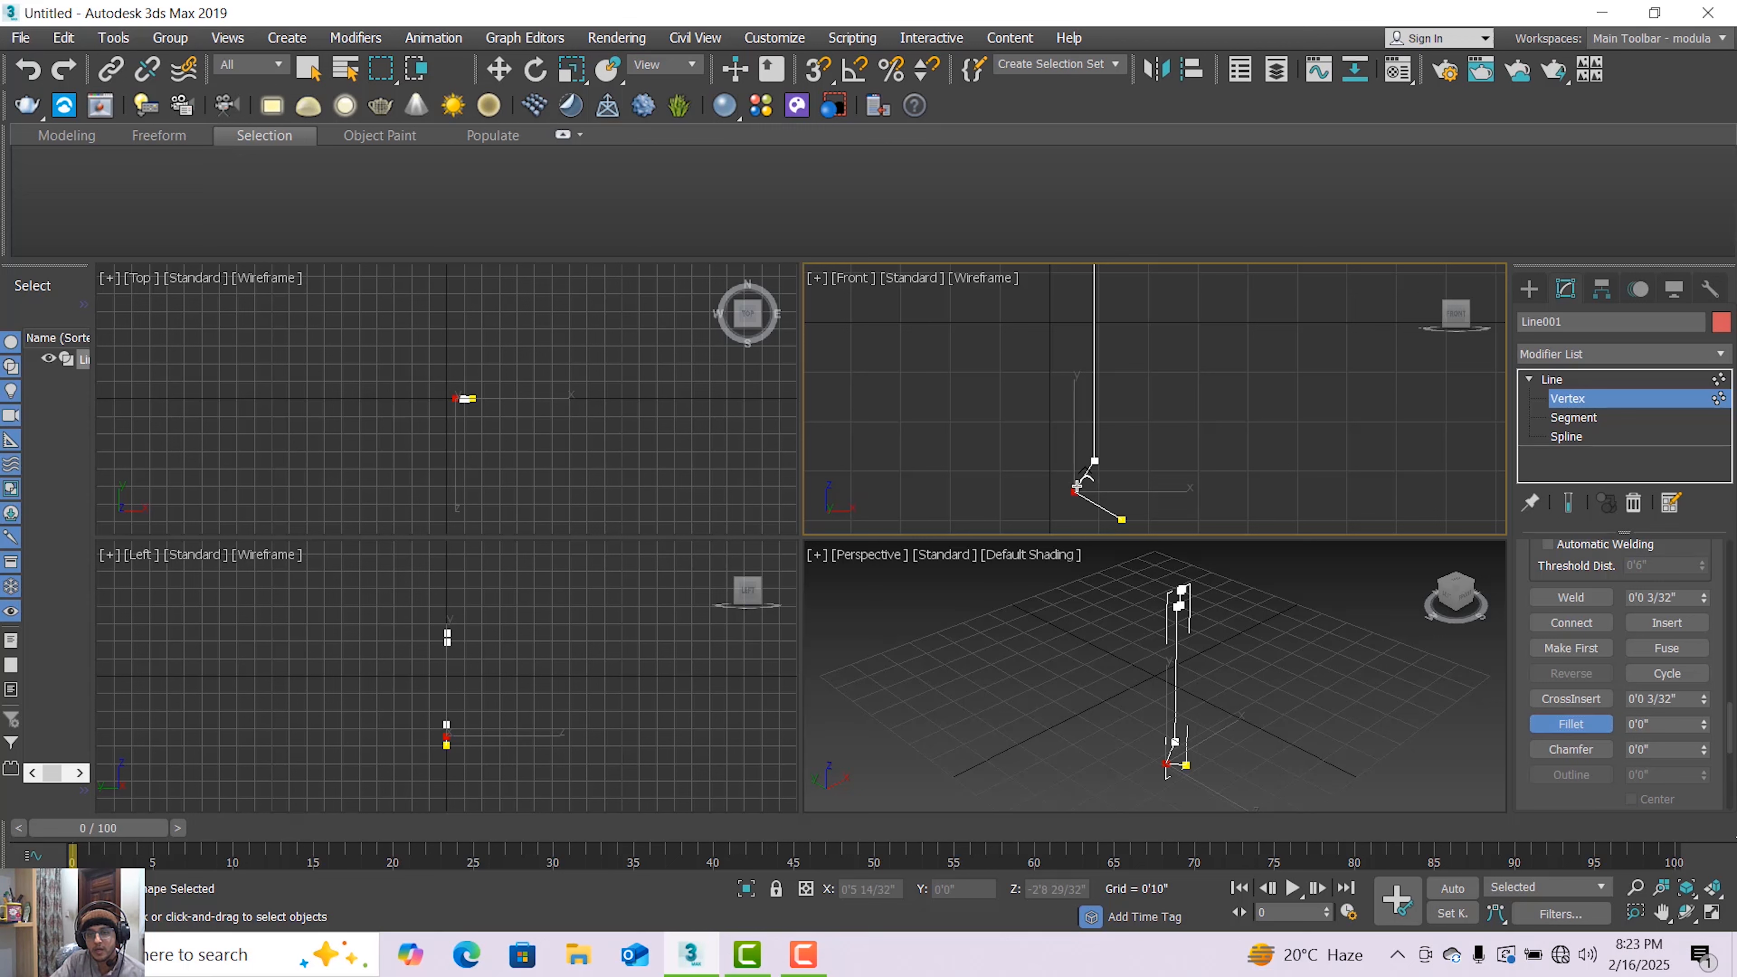
pyautogui.moveTo(1077, 485); pyautogui.dragTo(1079, 471)
pyautogui.scroll(2, 1084, 499)
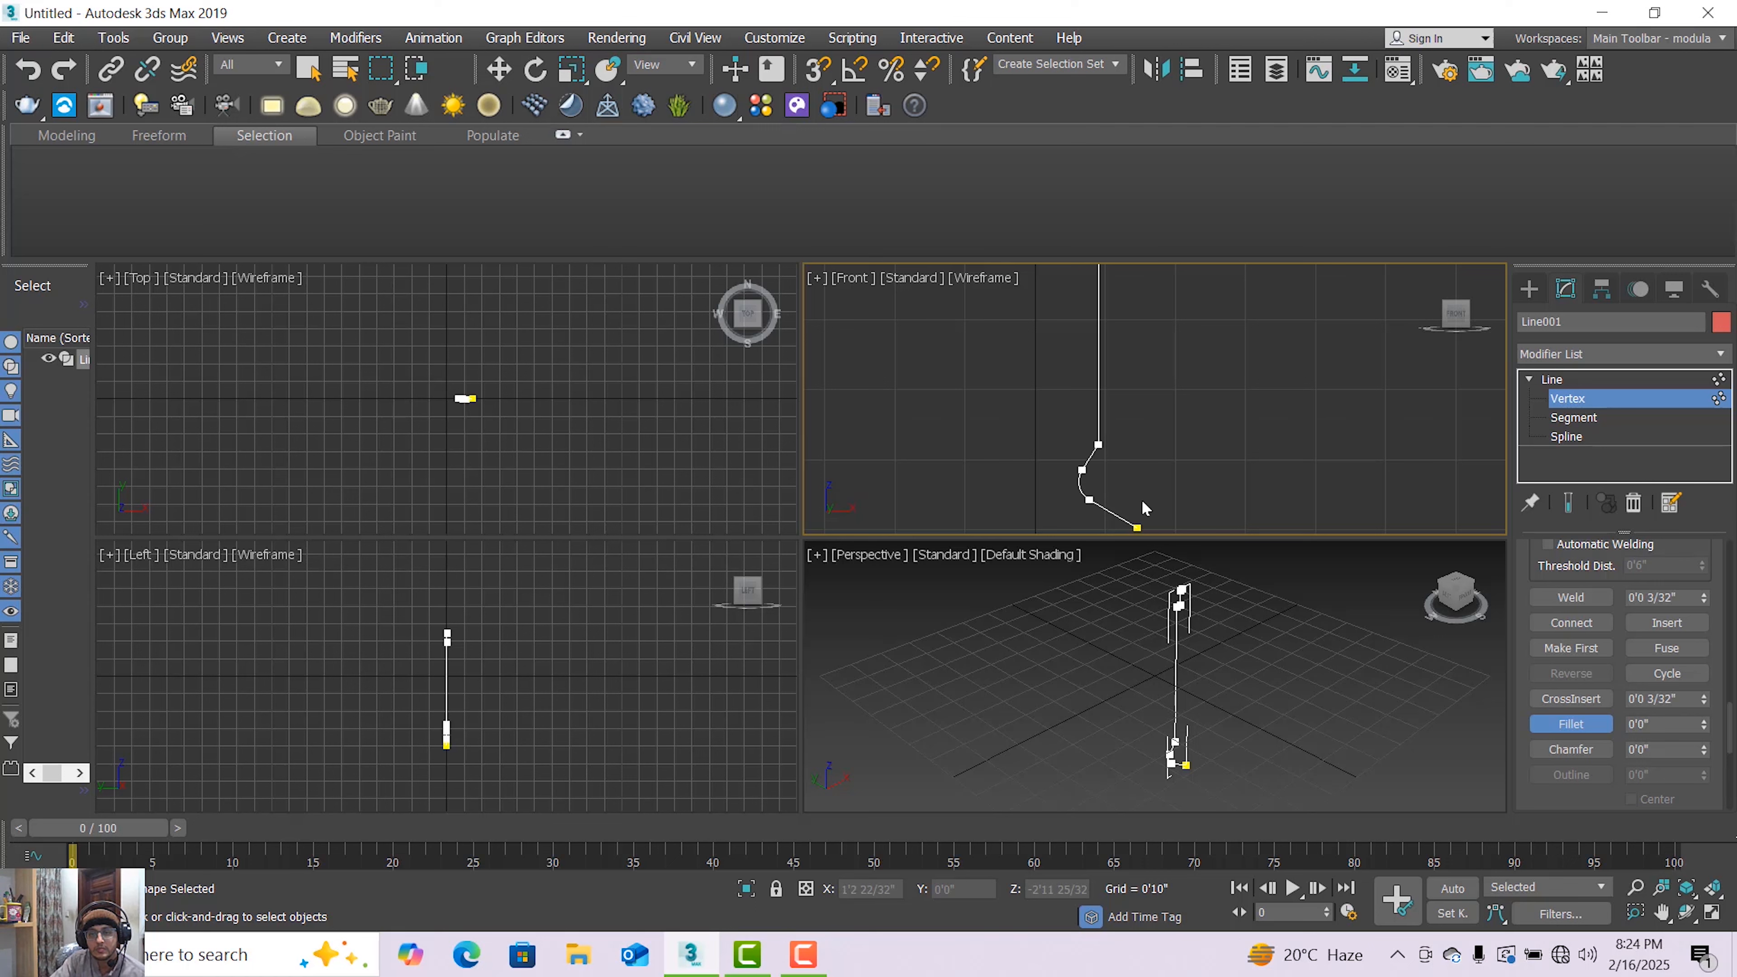
# Return to Vertex level and move the base's bottom end vertex up, reshaping the curved base
pyautogui.click(1579, 380)
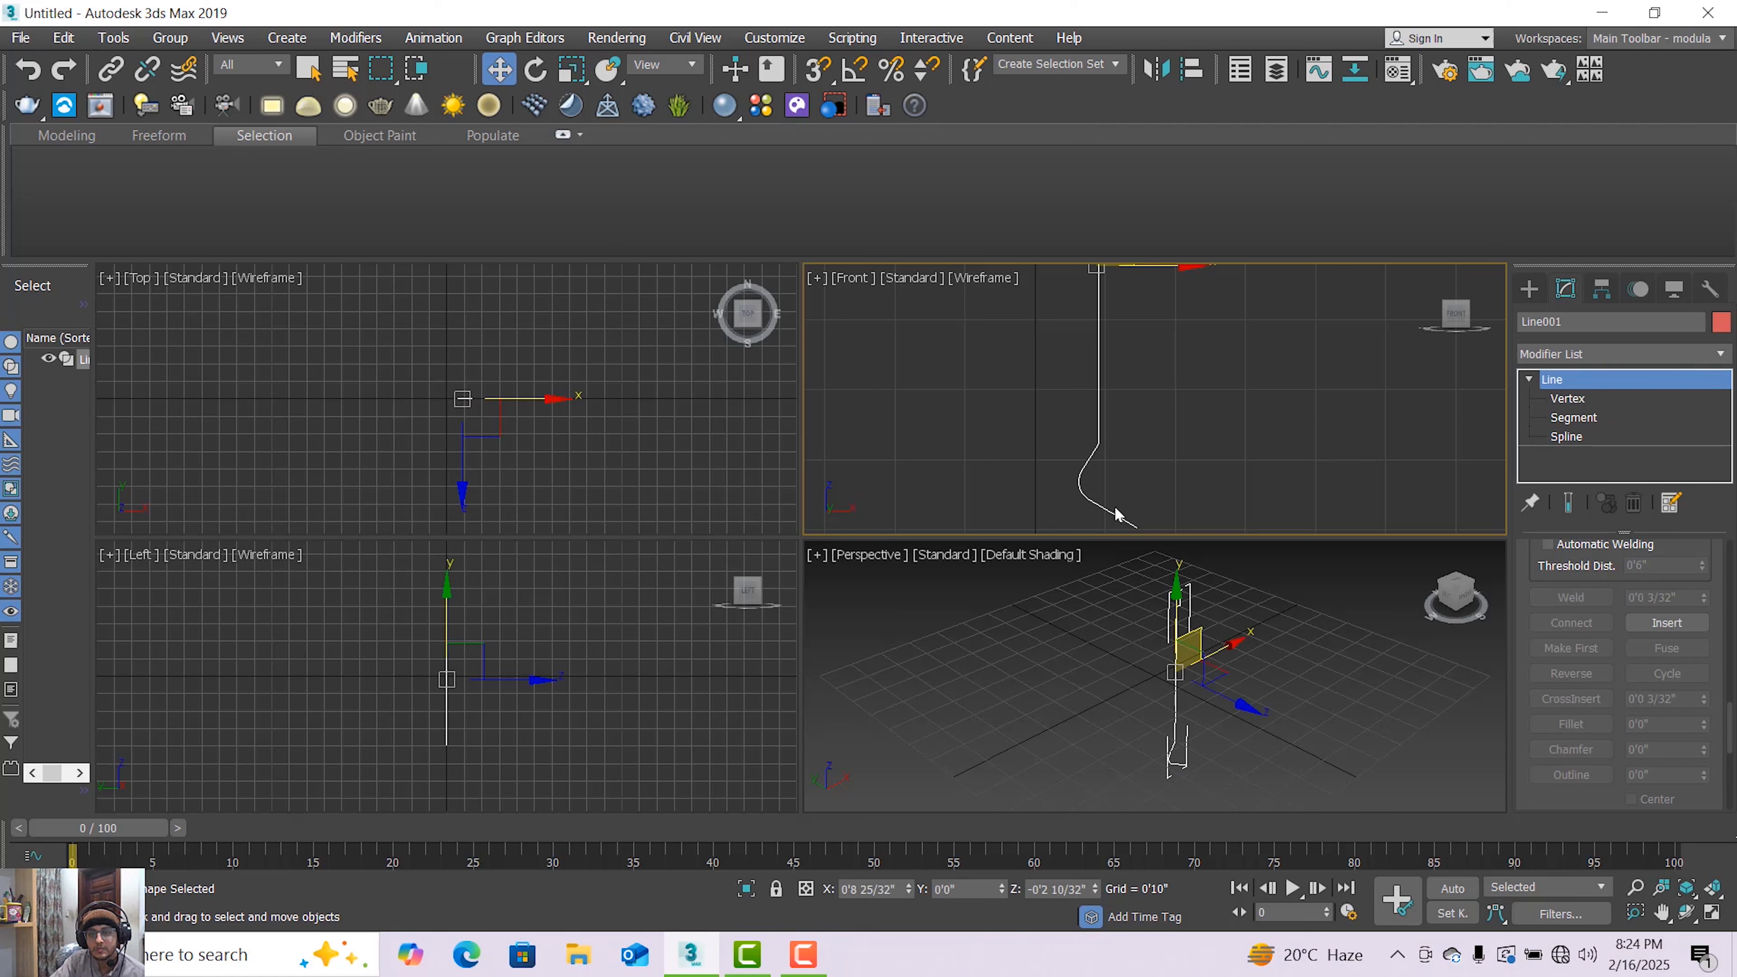
pyautogui.click(1585, 399)
pyautogui.moveTo(1149, 523); pyautogui.dragTo(1154, 482, button='middle')
pyautogui.click(1141, 484)
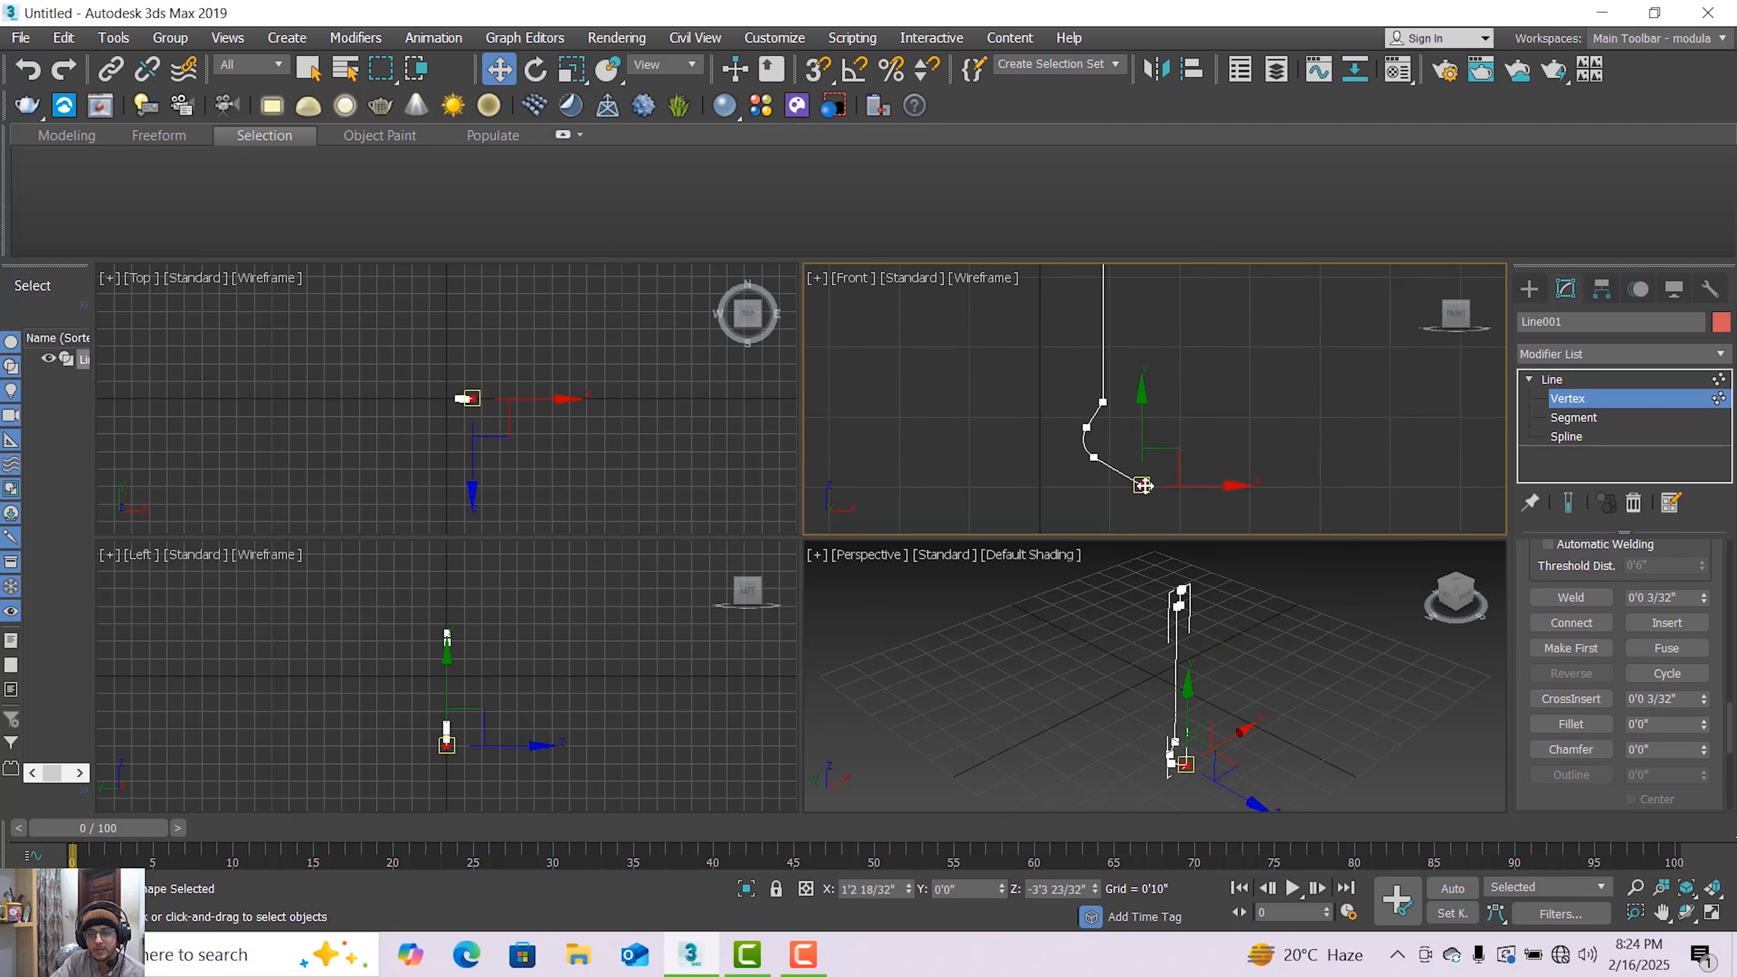
pyautogui.moveTo(1155, 482); pyautogui.dragTo(1137, 407)
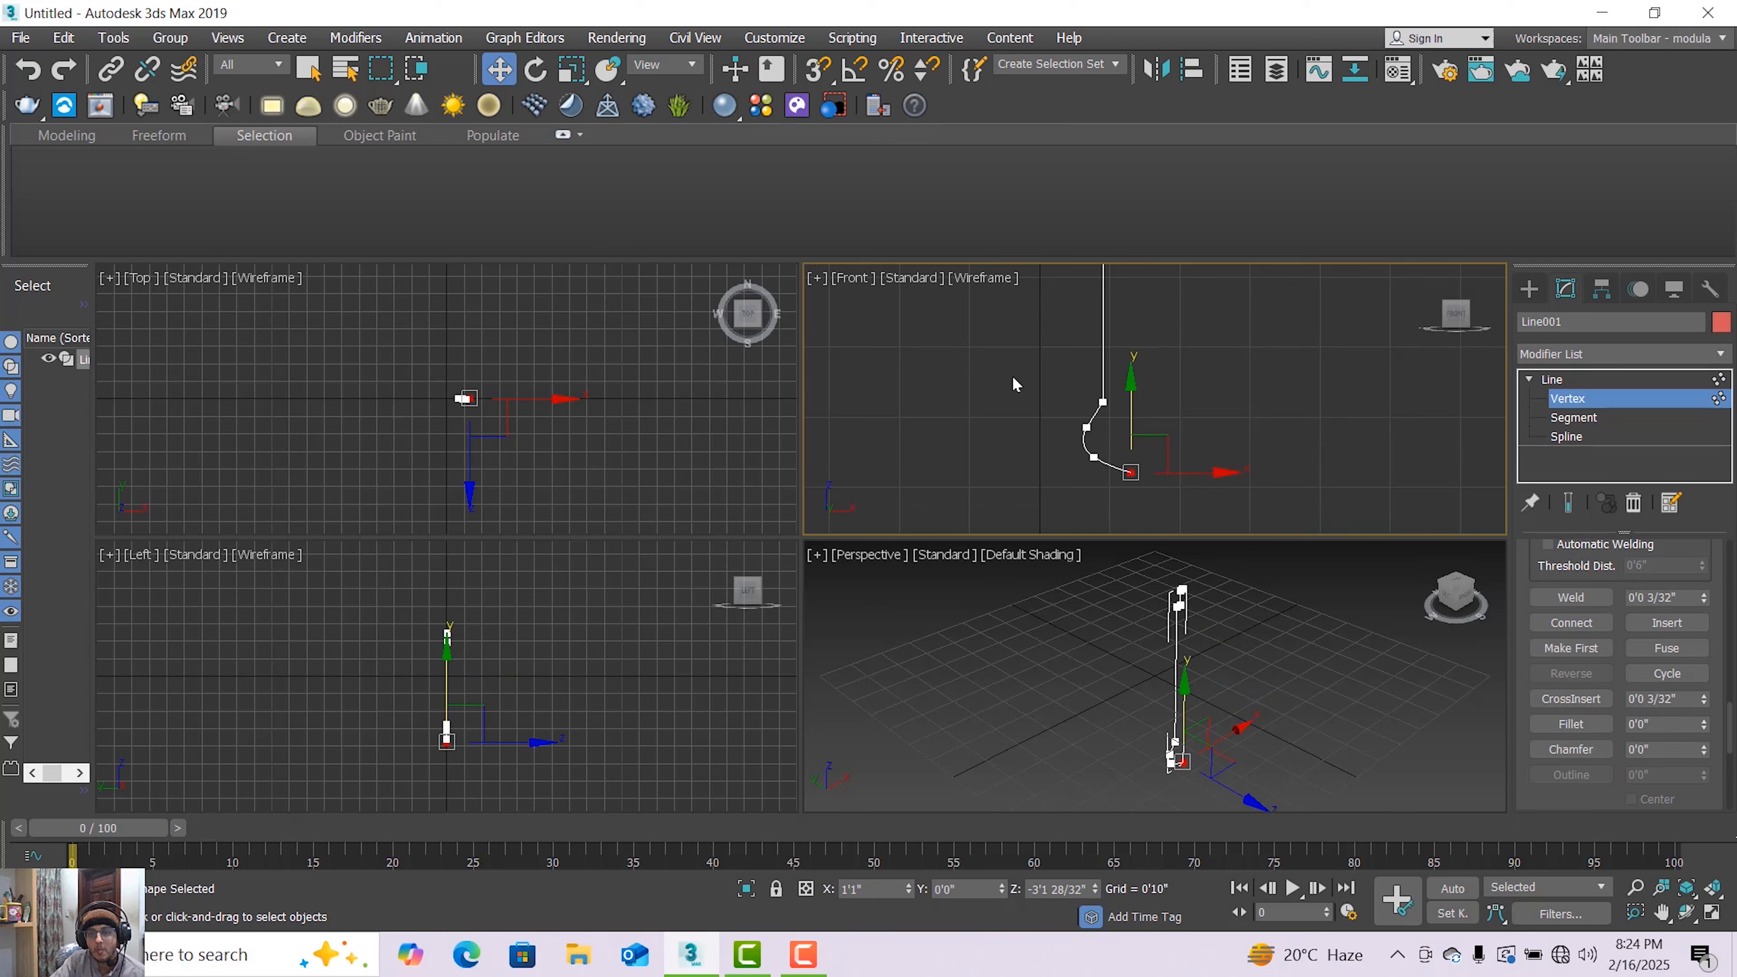
pyautogui.moveTo(1096, 475); pyautogui.dragTo(1135, 457)
pyautogui.click(1156, 452)
pyautogui.click(1151, 448)
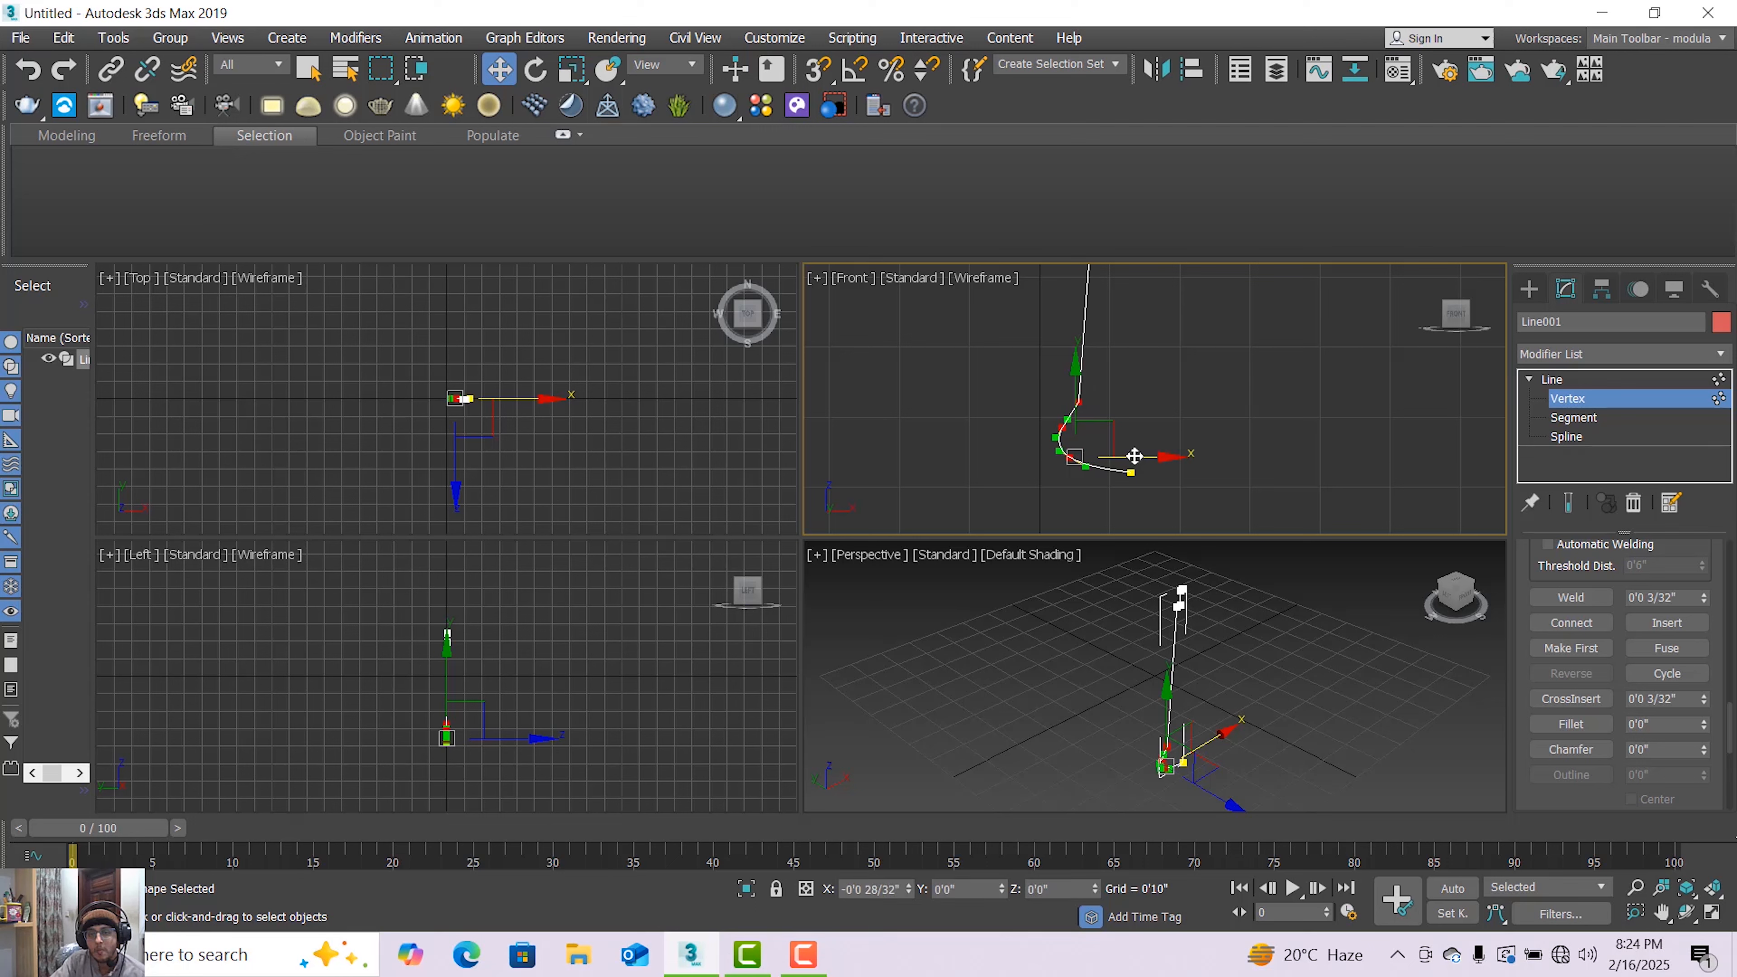
pyautogui.click(1015, 392)
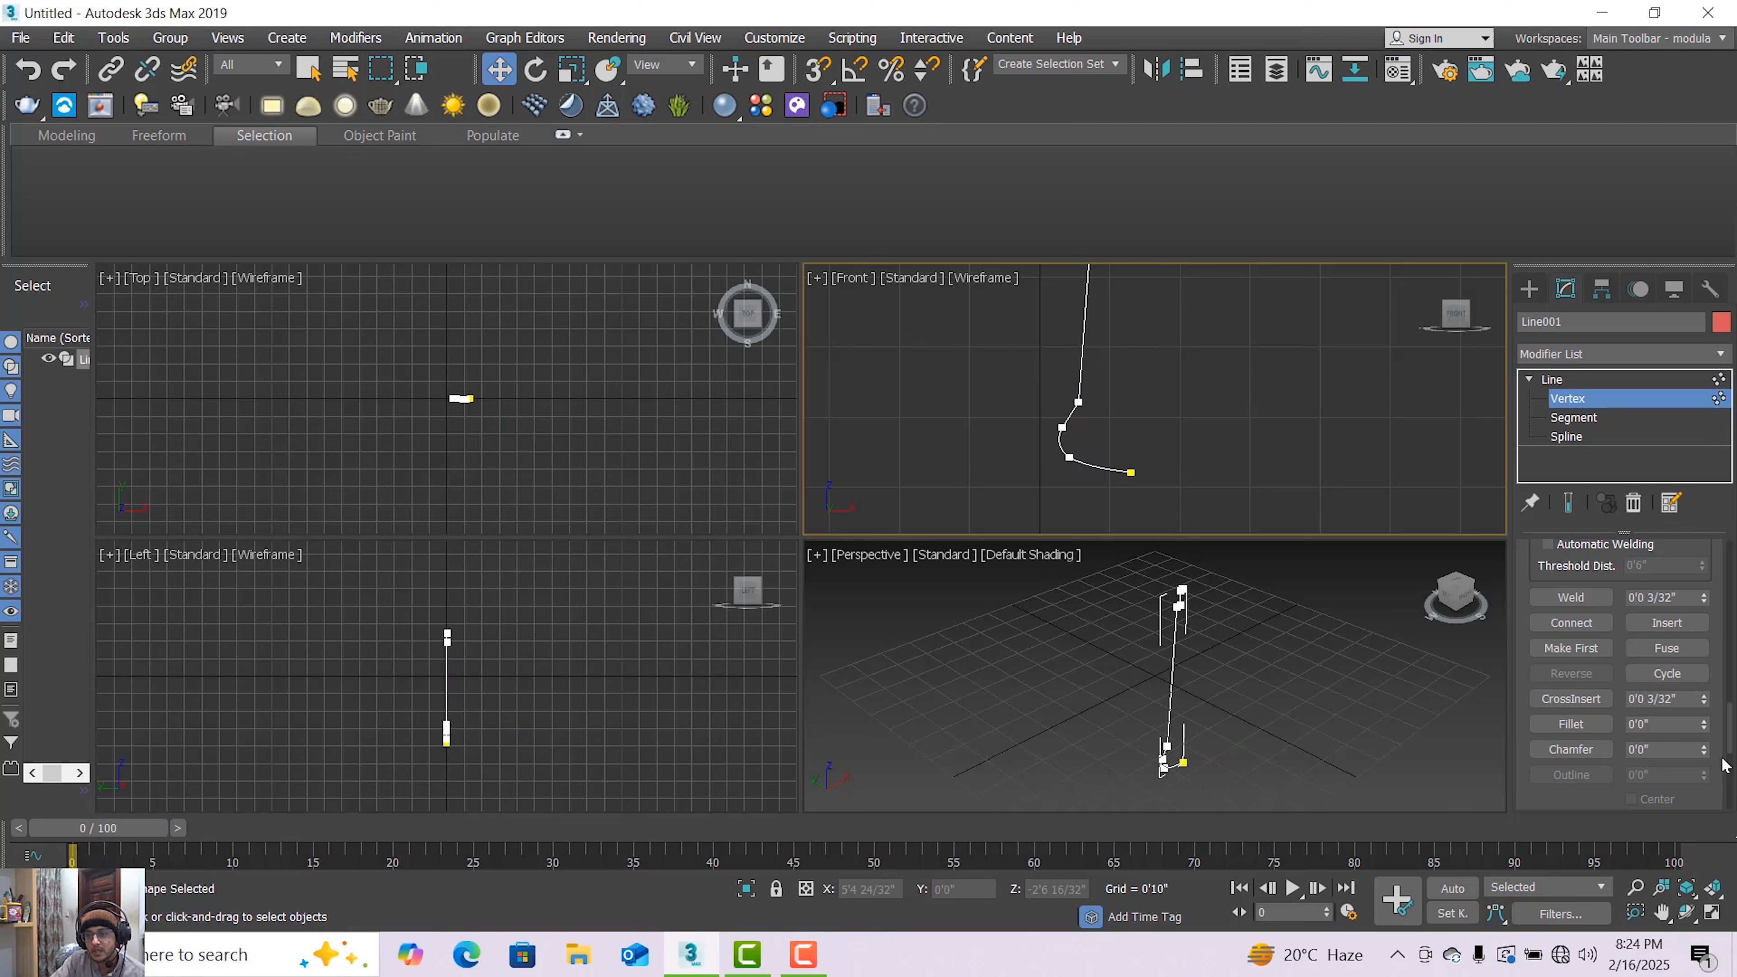
# Use Refine to add a new vertex on the stem just above the base
pyautogui.scroll(5, 1730, 687)
pyautogui.scroll(-3, 1731, 691)
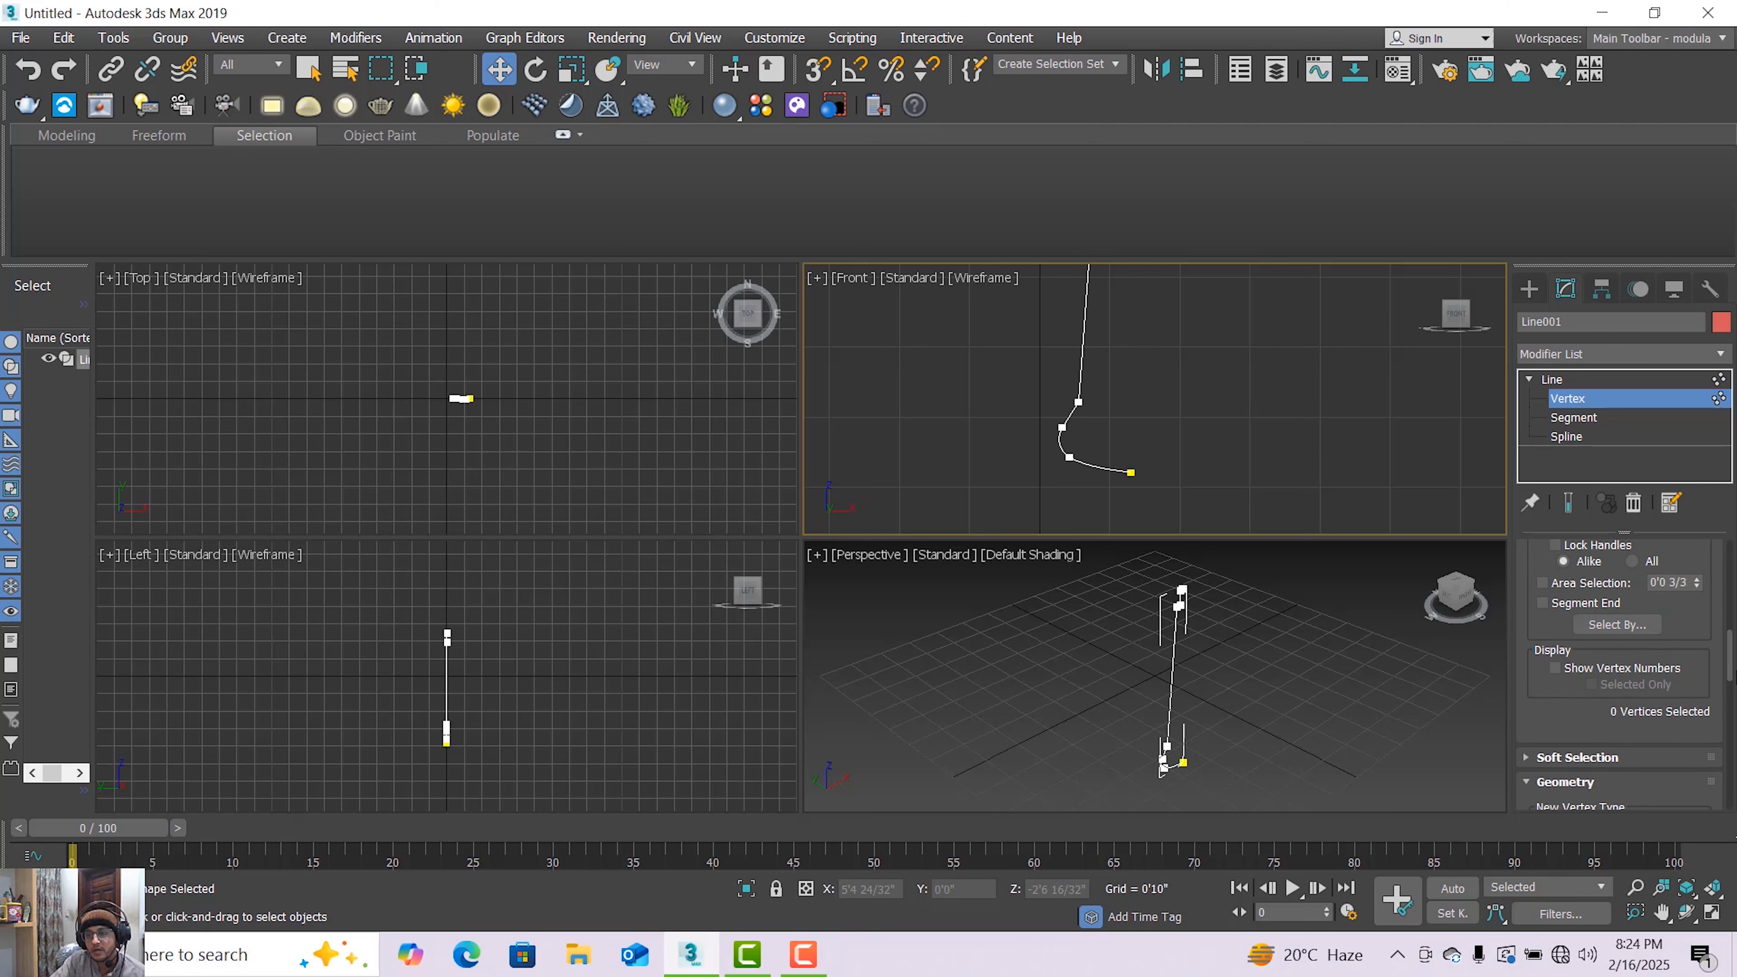
pyautogui.scroll(2, 1662, 735)
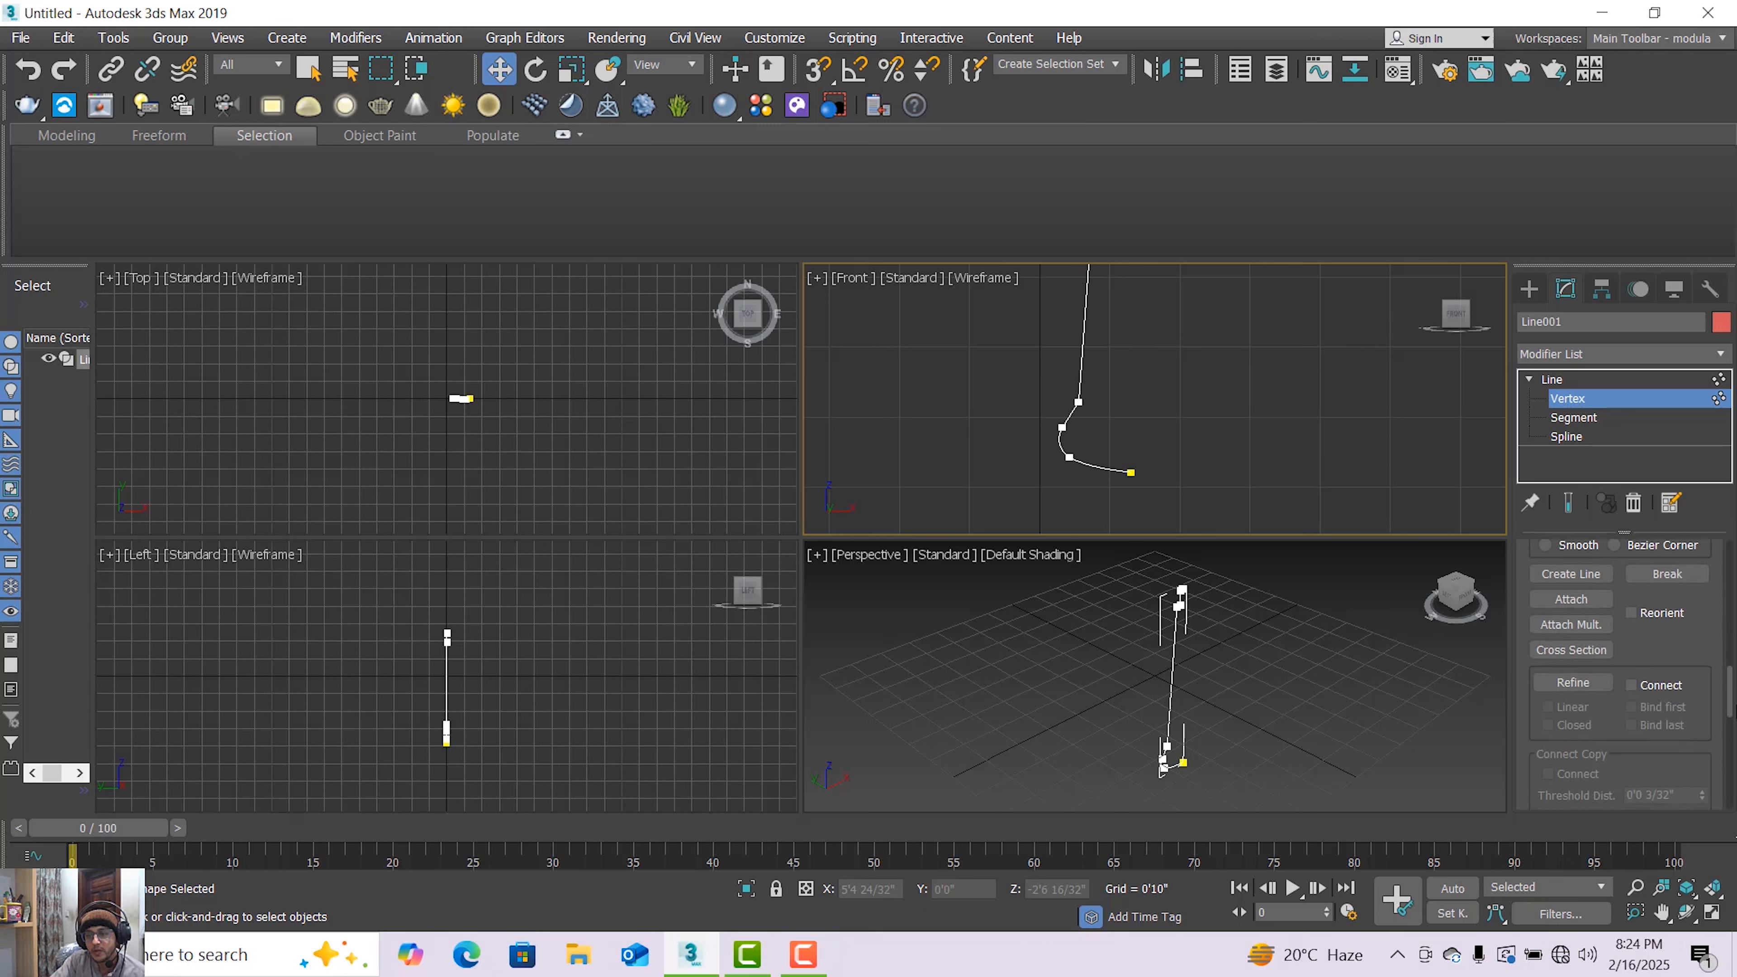
pyautogui.click(1572, 735)
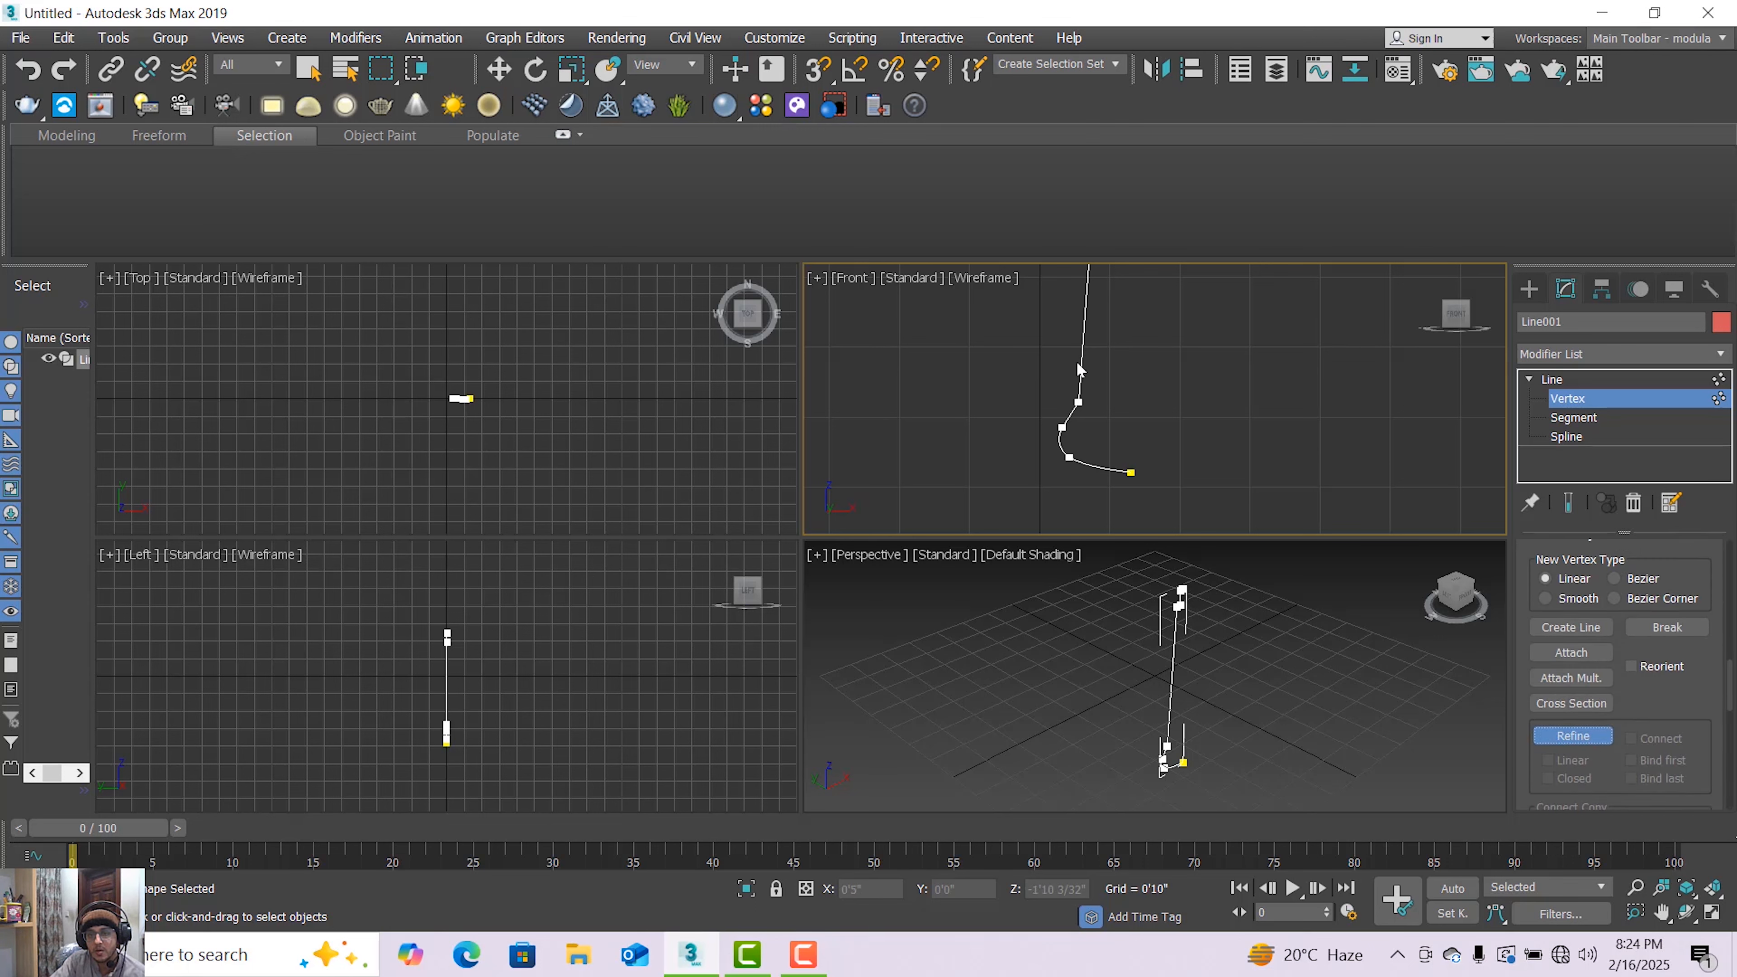
pyautogui.click(1081, 375)
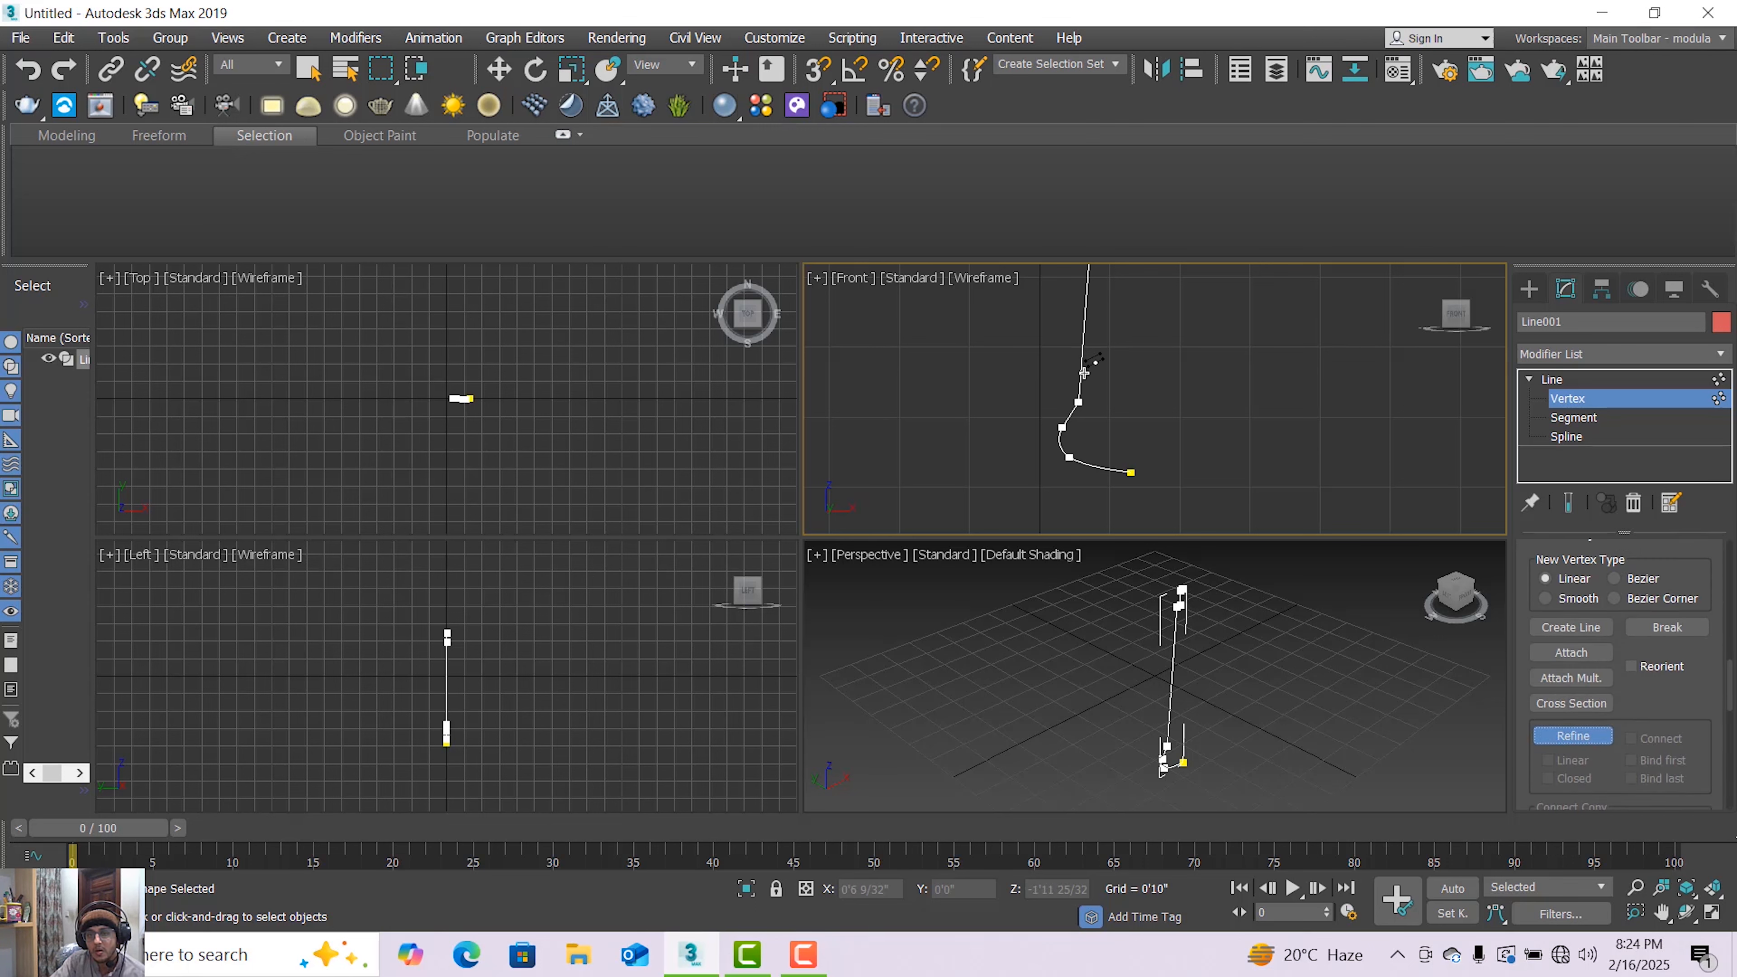
# Move the newly added stem vertex slightly to the right with the Move tool
pyautogui.click(498, 68)
pyautogui.click(1081, 375)
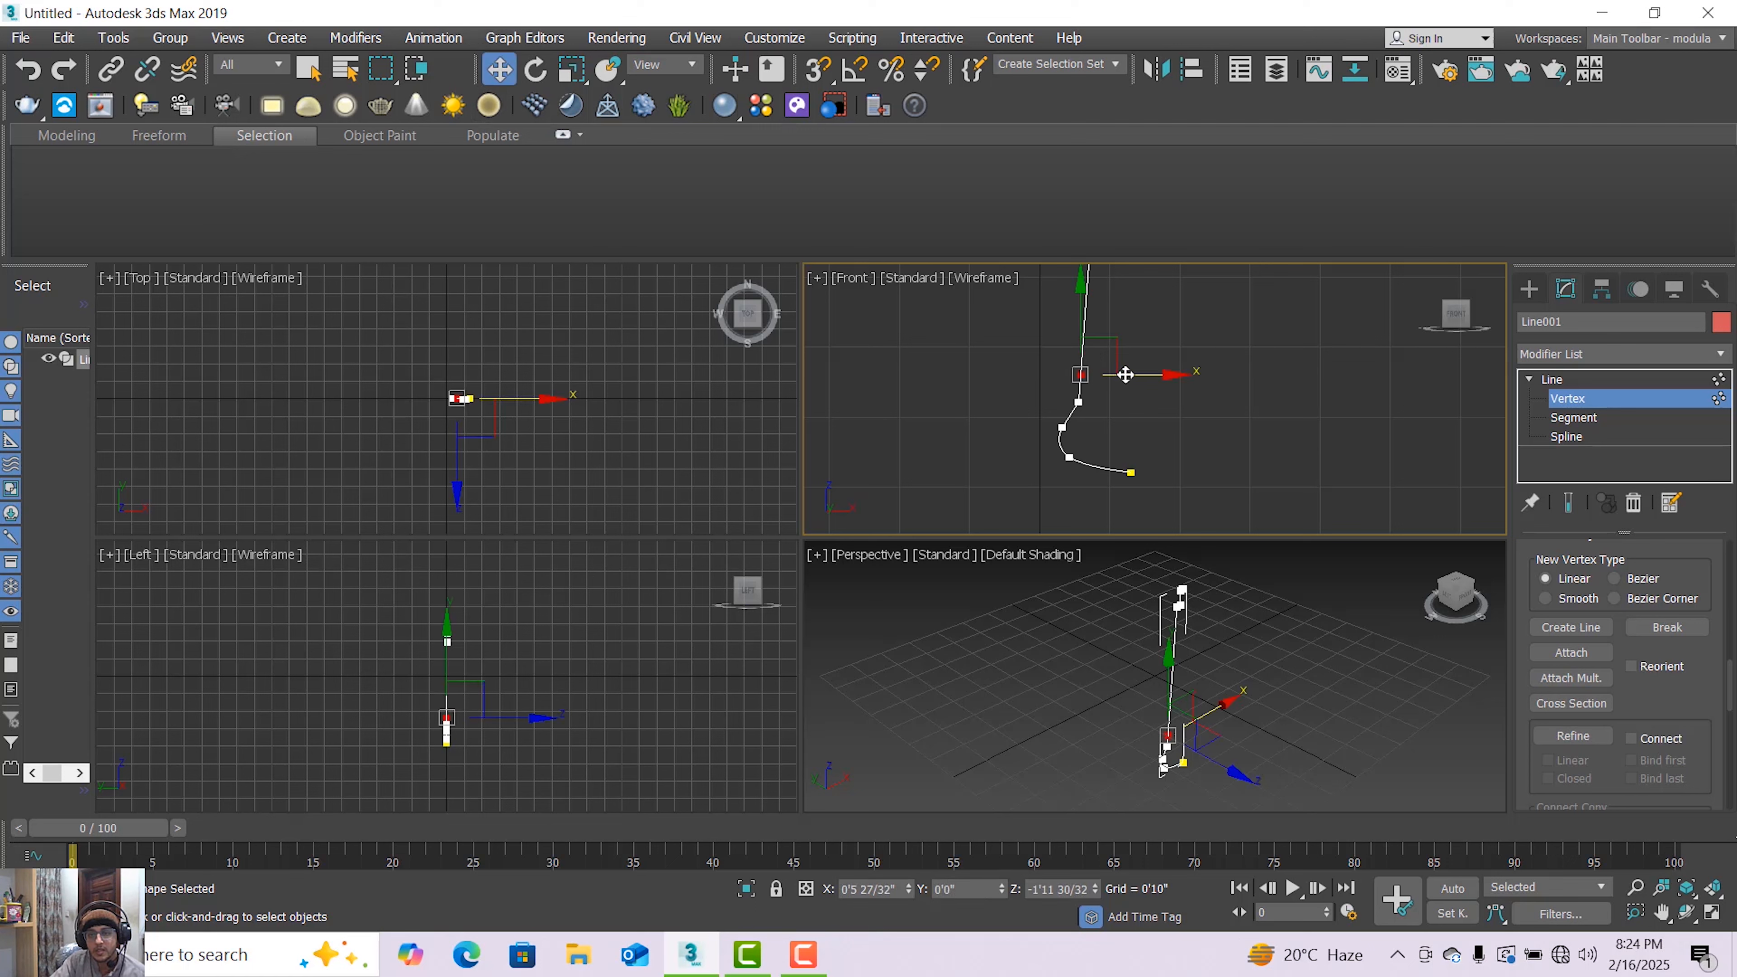
pyautogui.moveTo(1124, 375); pyautogui.dragTo(1141, 375)
pyautogui.scroll(-5, 1138, 379)
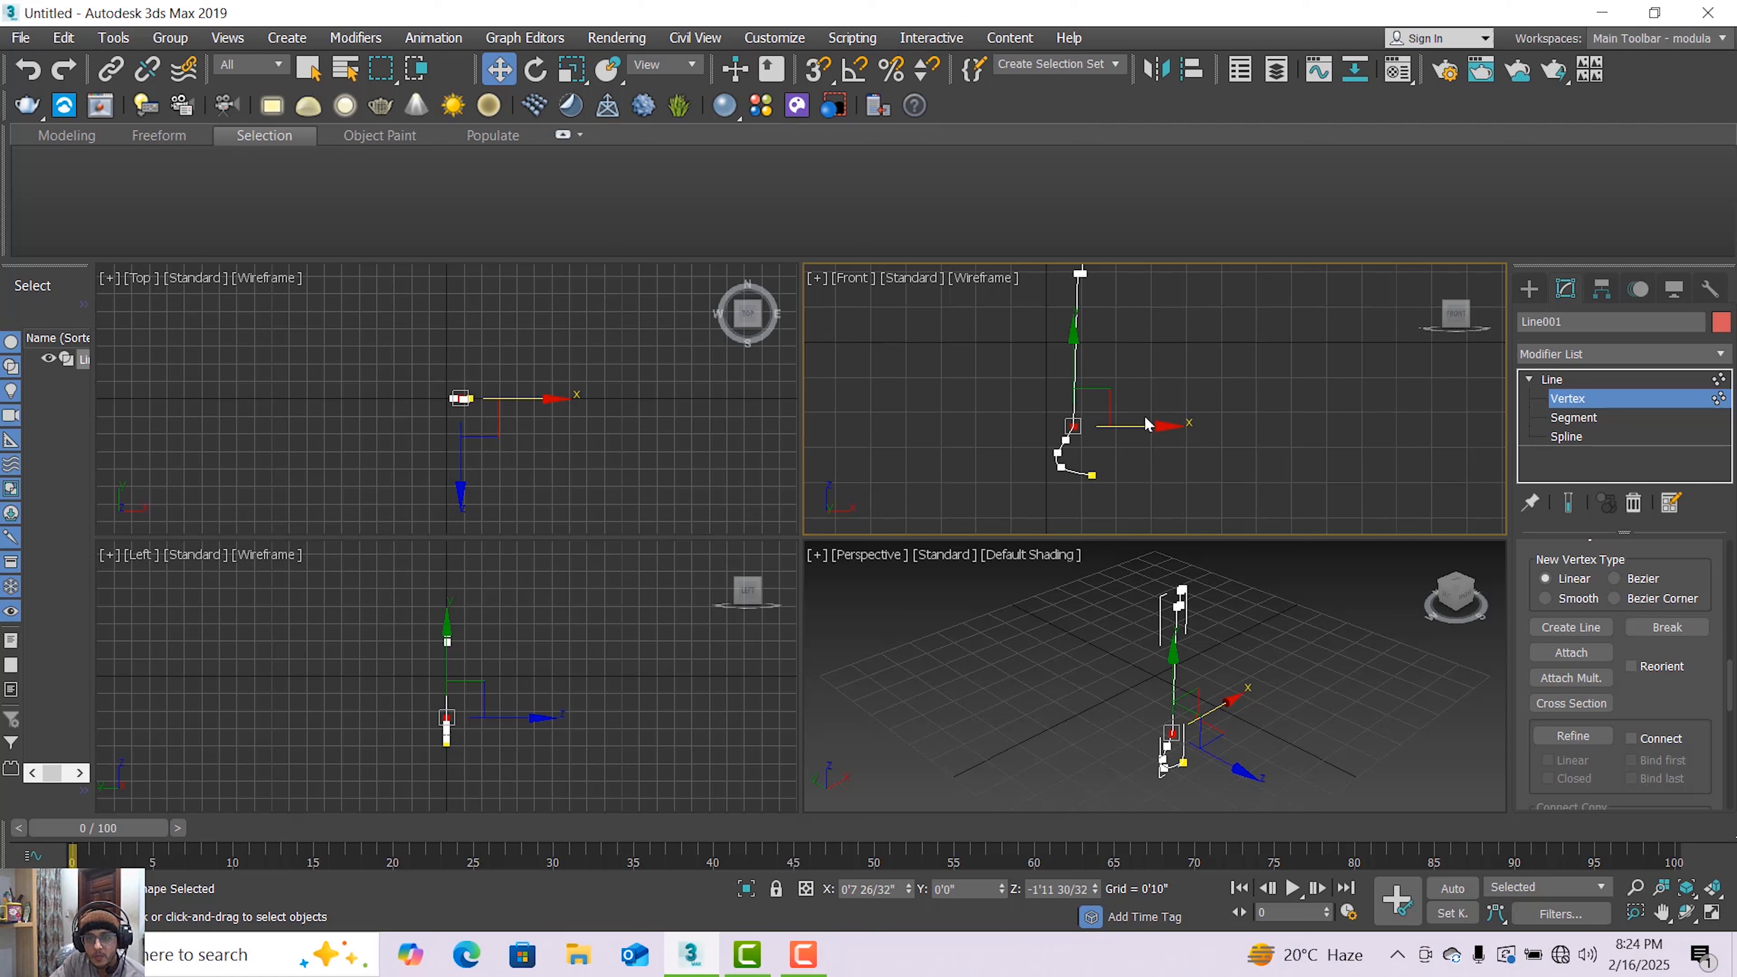
pyautogui.moveTo(1146, 423); pyautogui.dragTo(1149, 423)
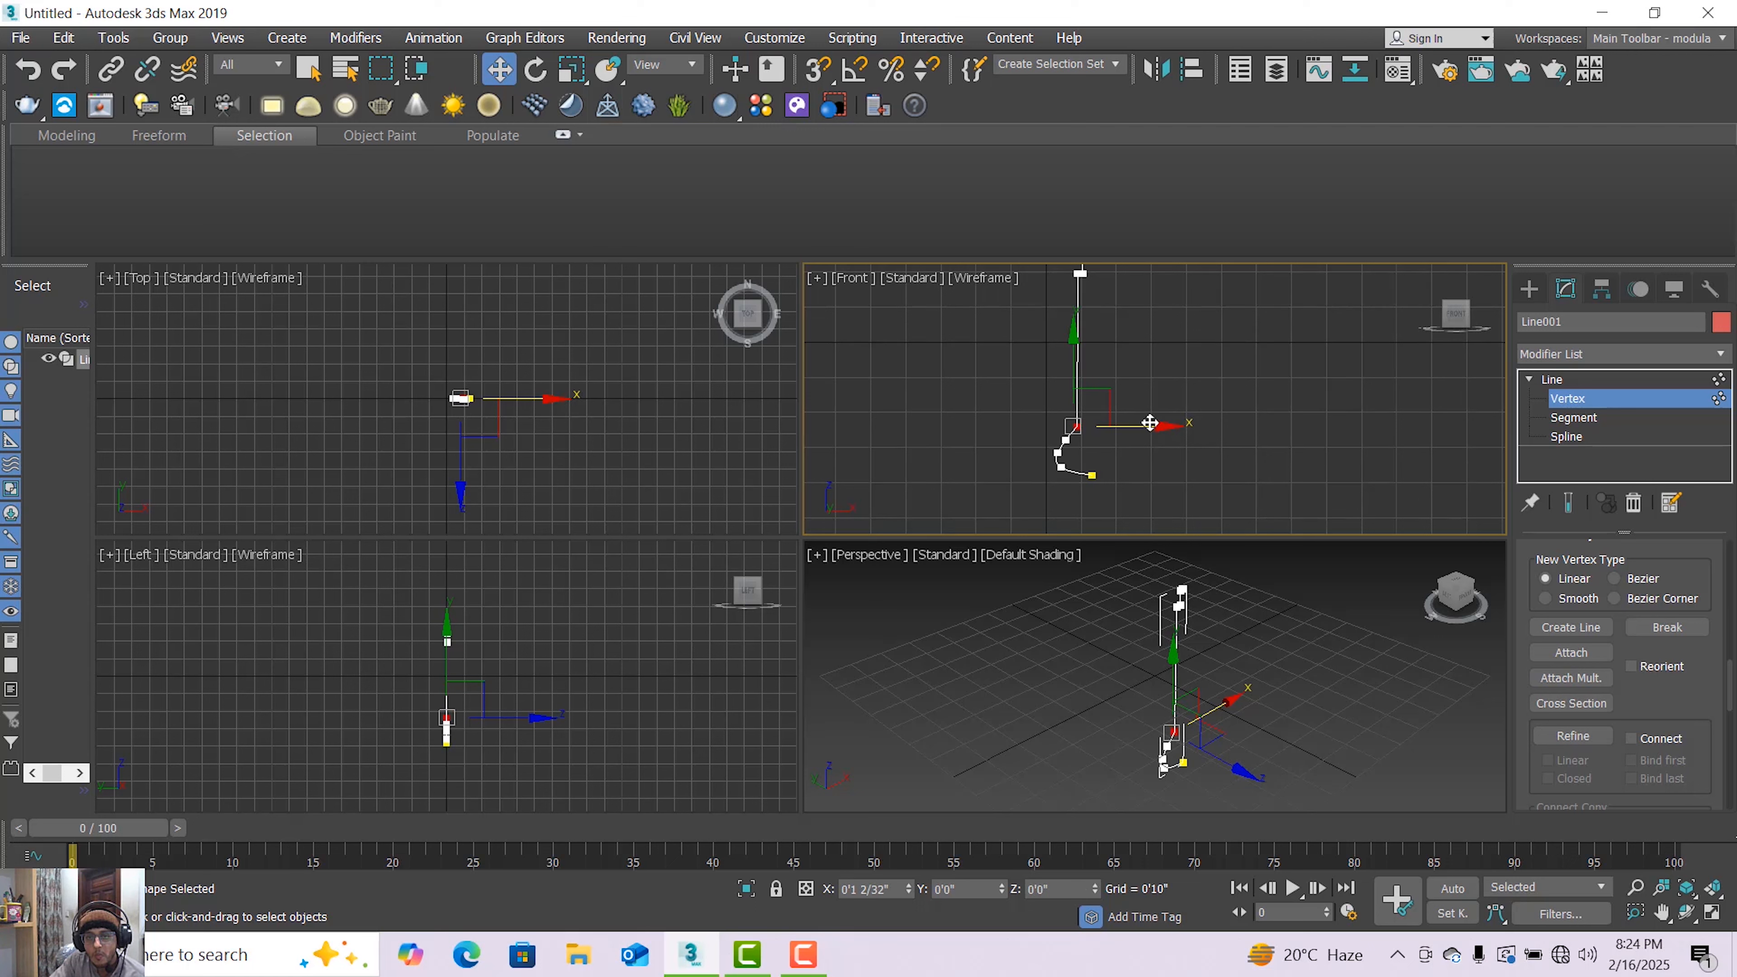
pyautogui.scroll(2, 1149, 425)
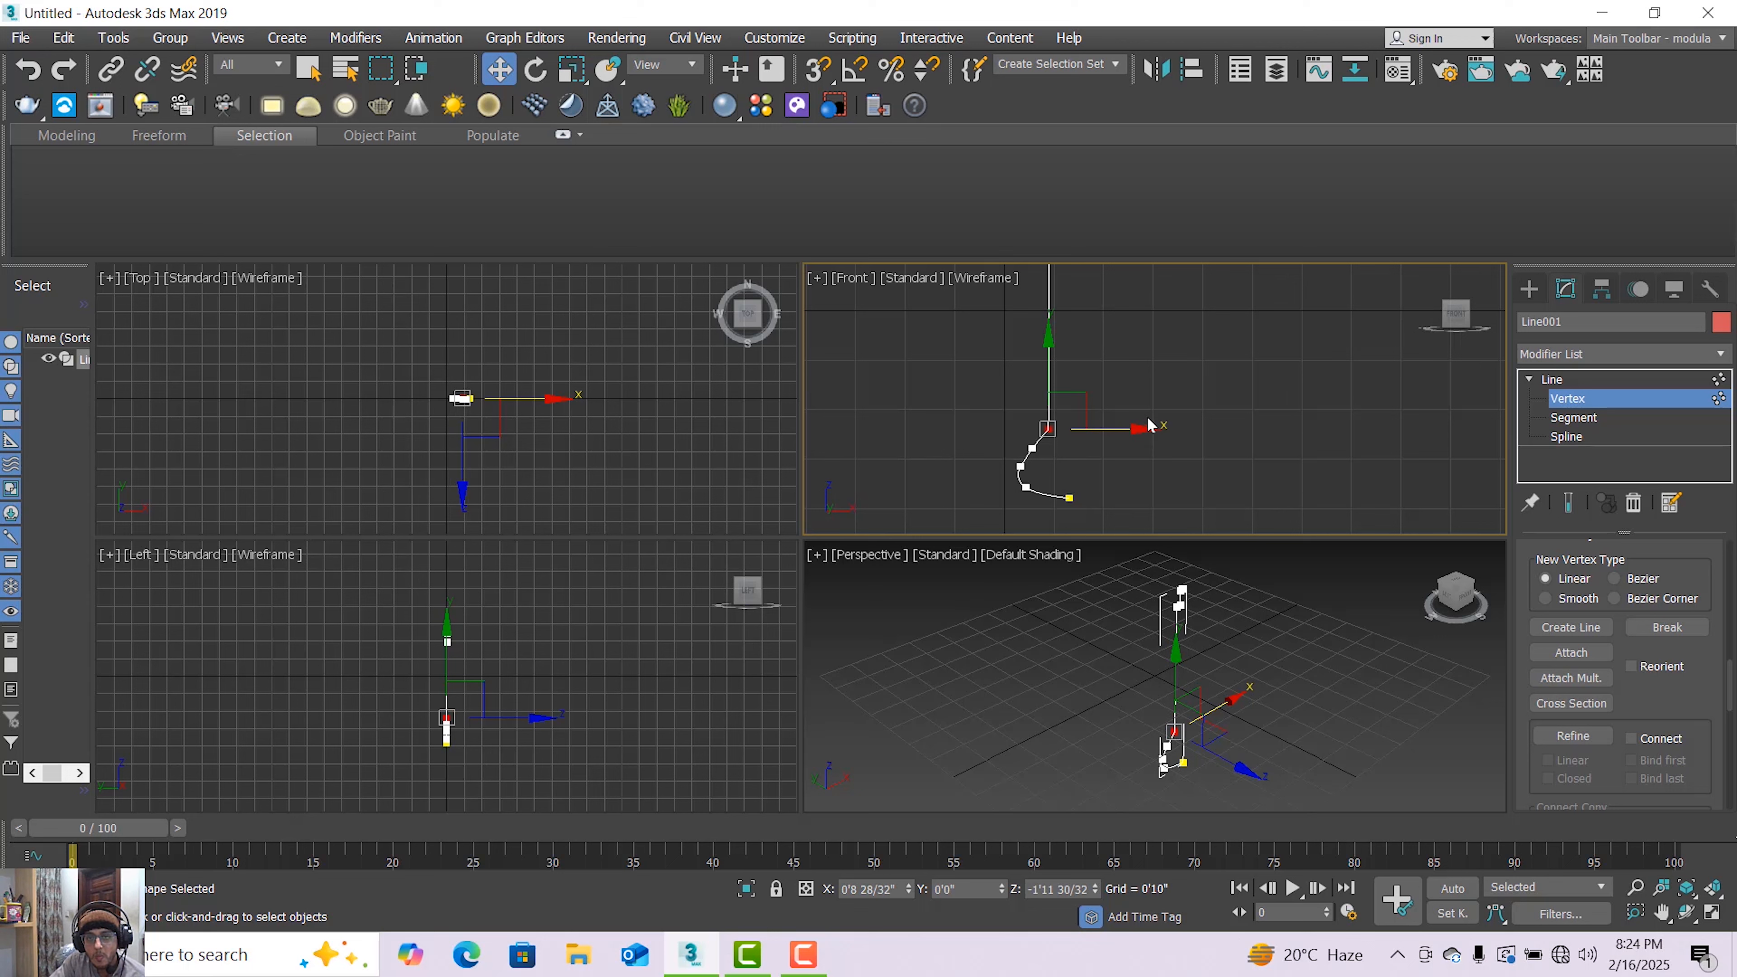
pyautogui.click(1251, 444)
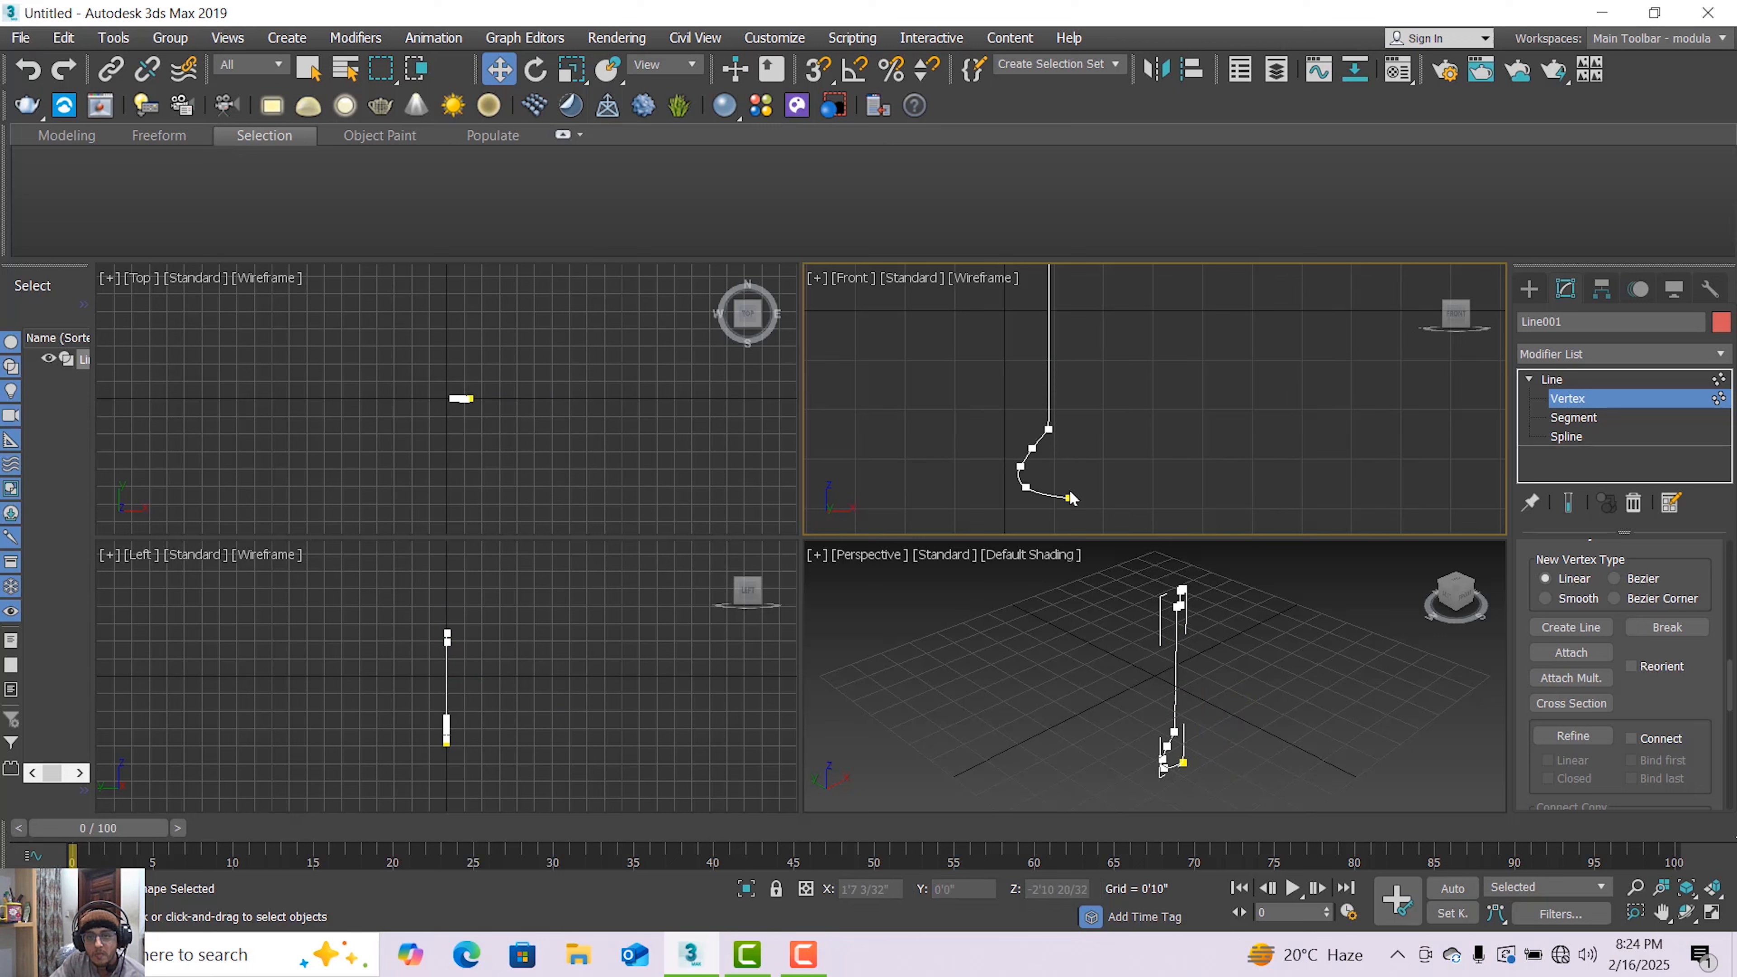
# Select the group of base vertices and move them right and down, then nudge individual vertices
pyautogui.click(1032, 448)
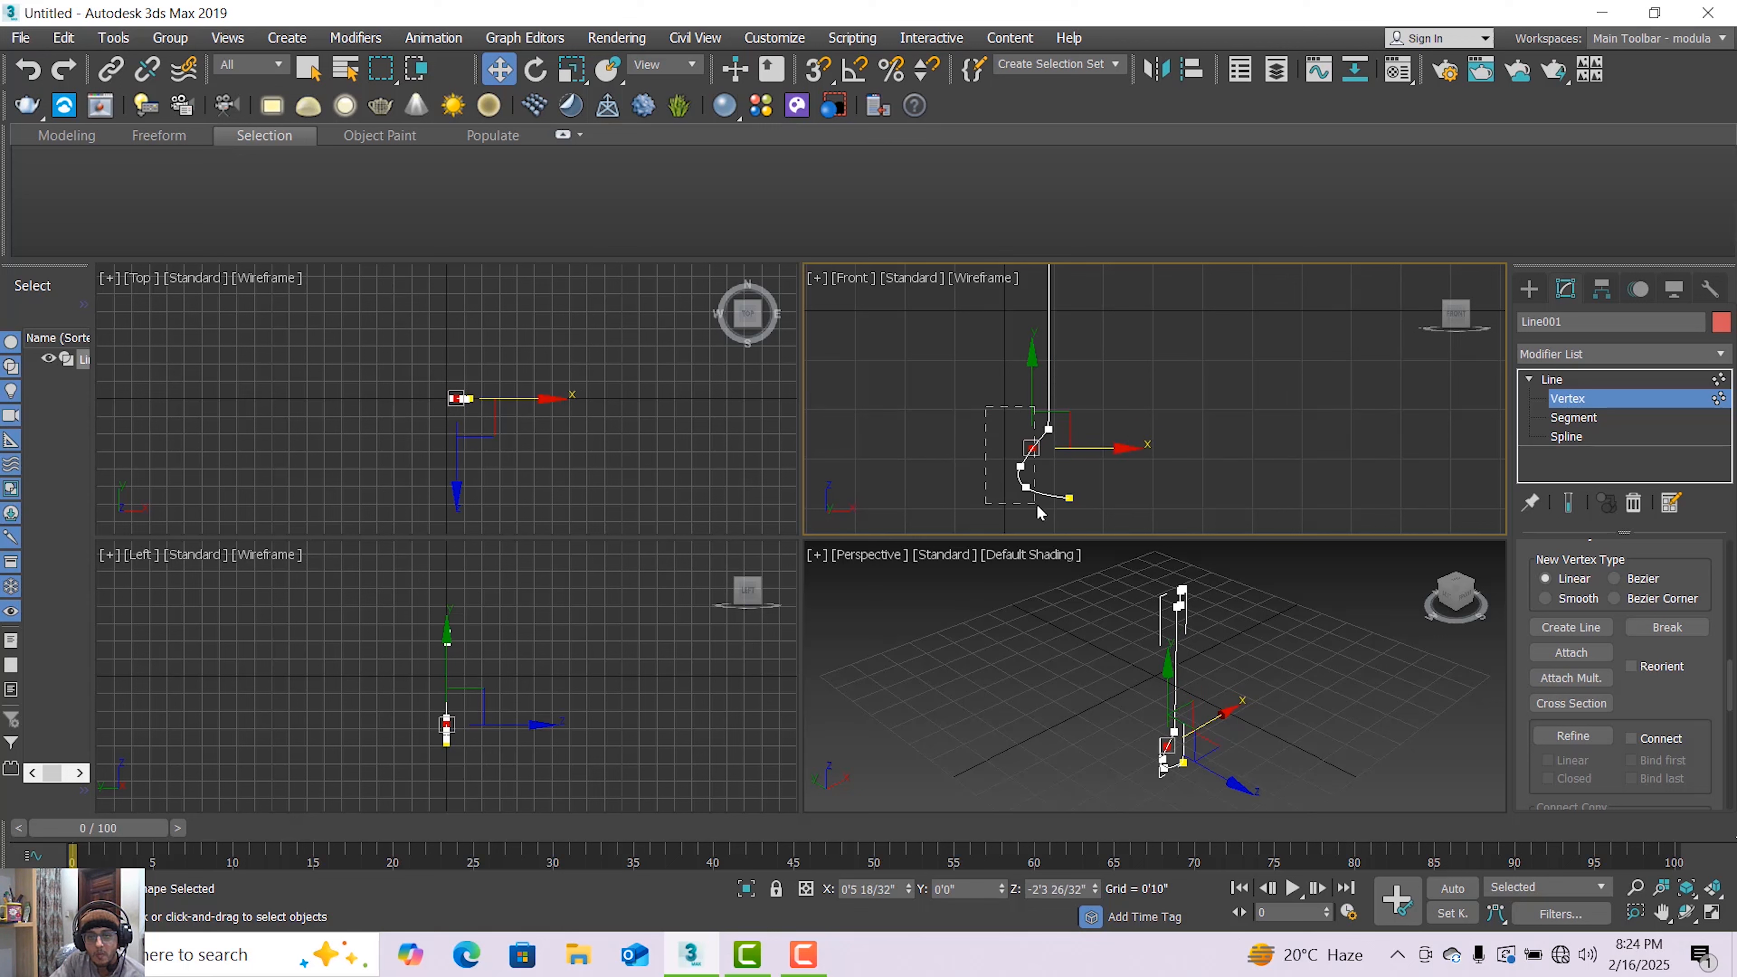
pyautogui.moveTo(1040, 508); pyautogui.dragTo(1041, 508)
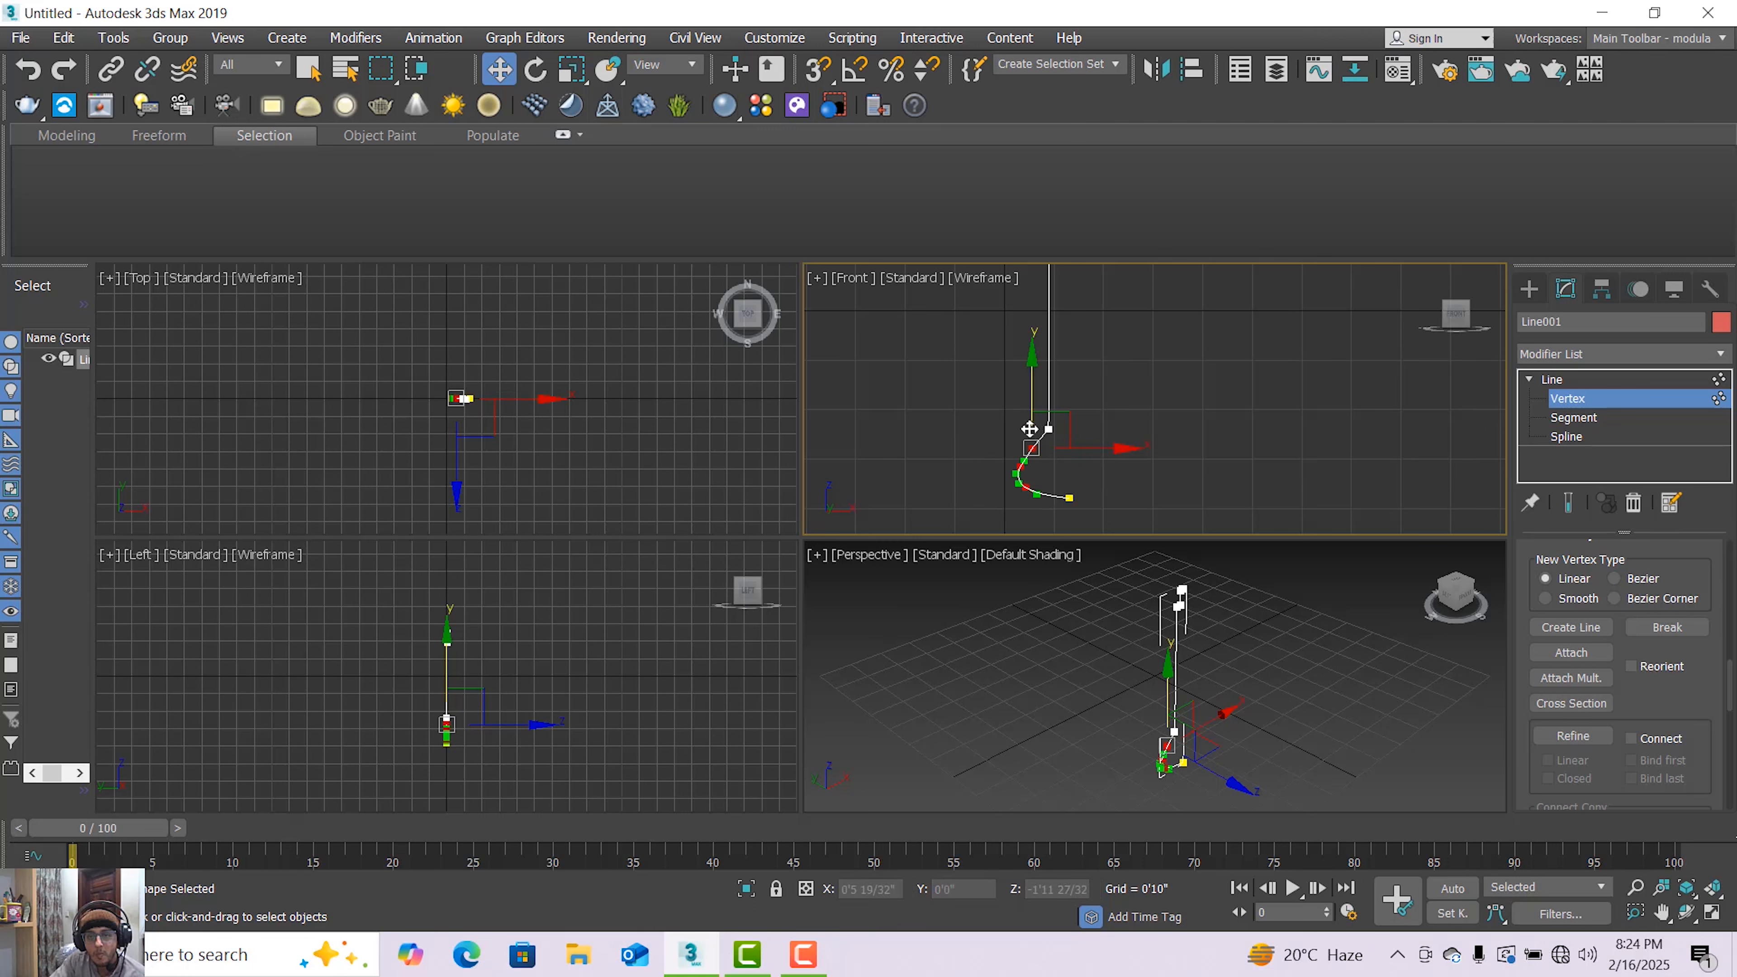
pyautogui.moveTo(1027, 423); pyautogui.dragTo(1160, 464)
pyautogui.click(1068, 498)
pyautogui.scroll(-2, 1071, 436)
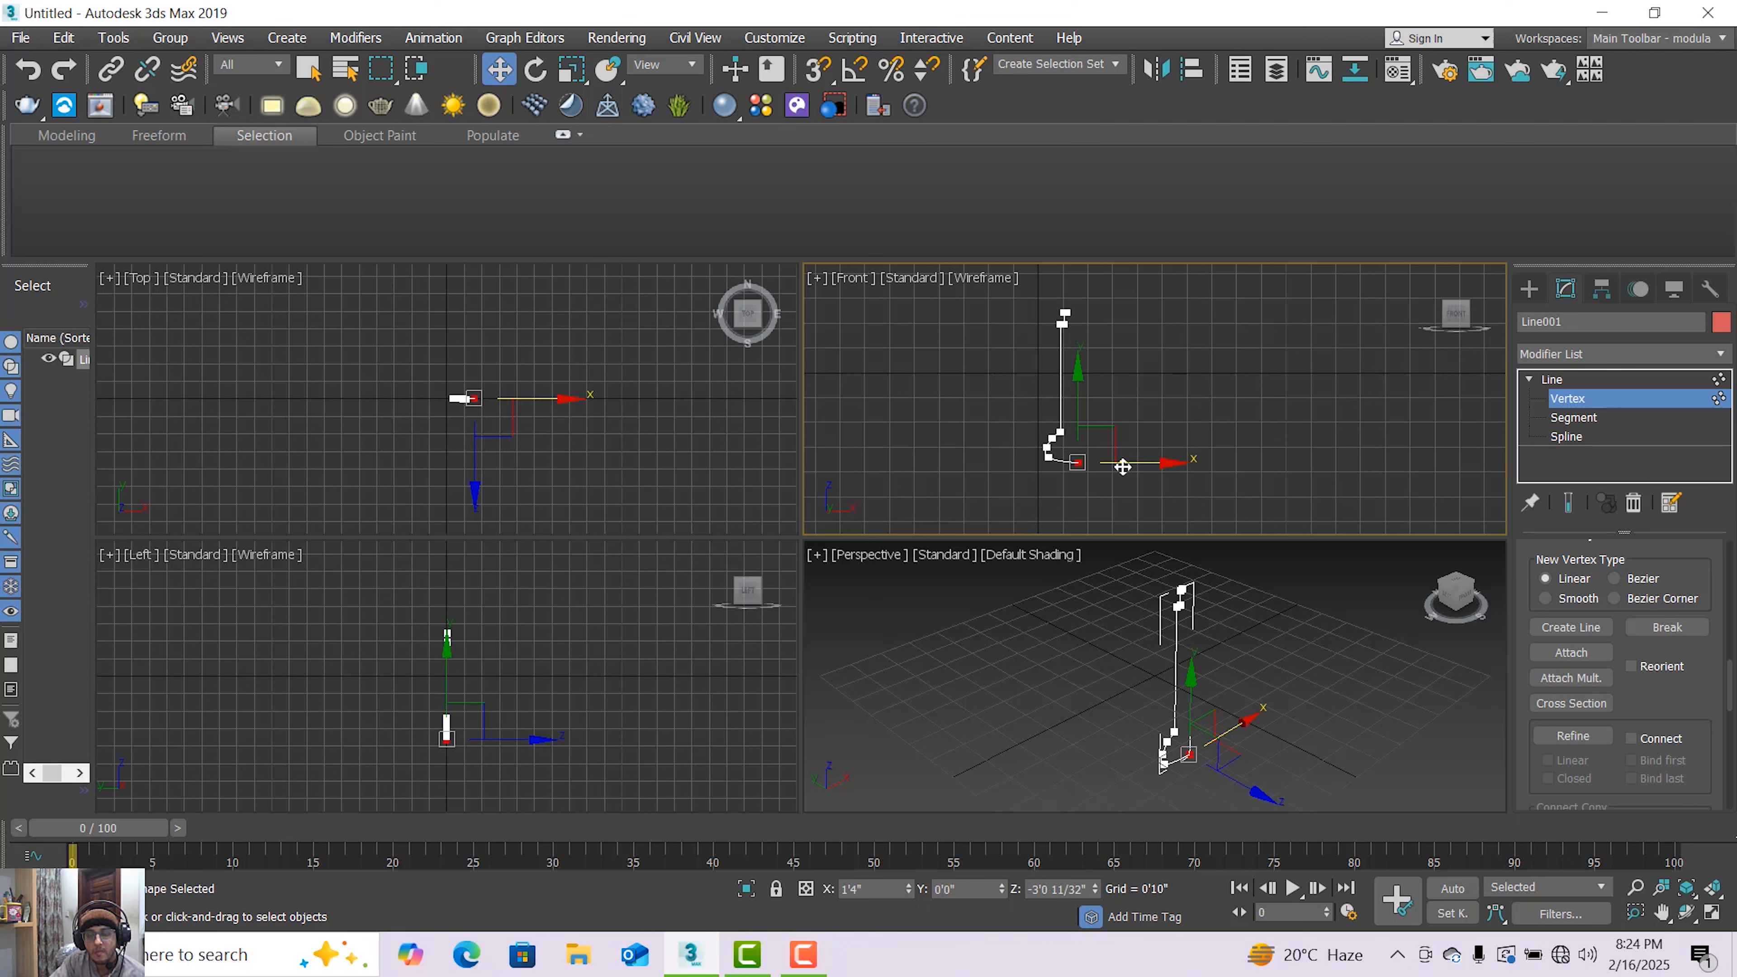
pyautogui.scroll(3, 1078, 463)
pyautogui.scroll(-2, 1078, 463)
pyautogui.moveTo(1082, 391); pyautogui.dragTo(1082, 383)
pyautogui.moveTo(1139, 457); pyautogui.dragTo(1130, 456)
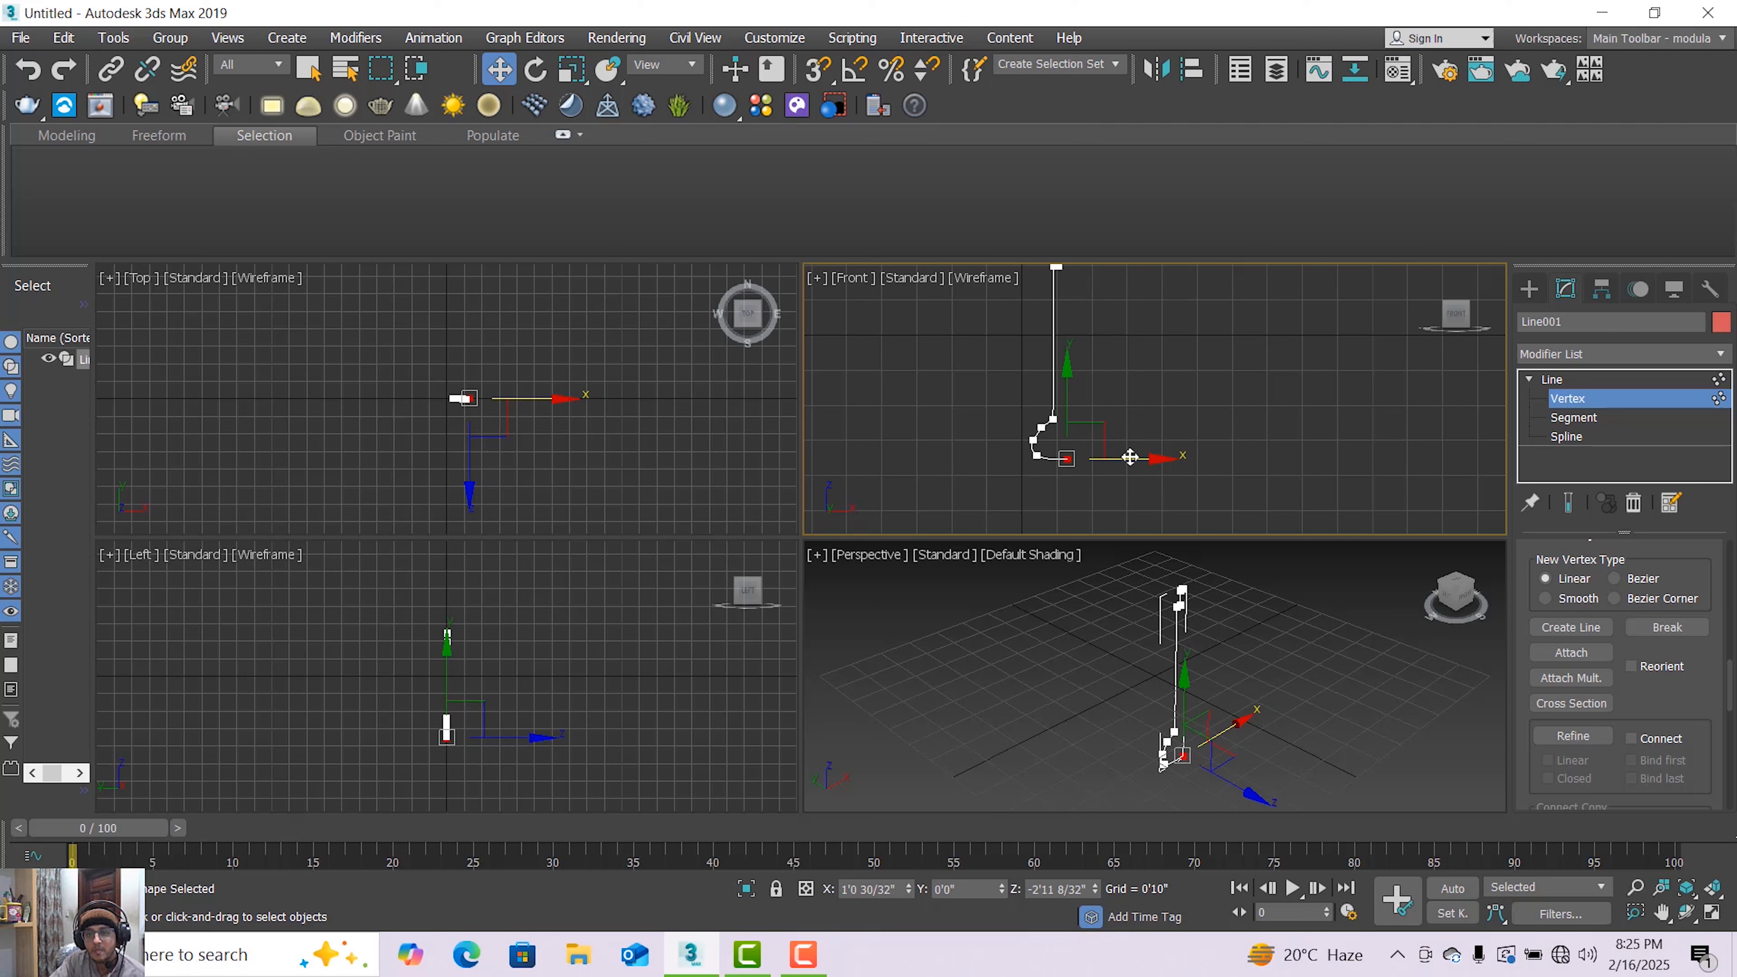
# Apply a Lathe modifier to the line and set its alignment to Max
pyautogui.click(1566, 382)
pyautogui.click(1720, 355)
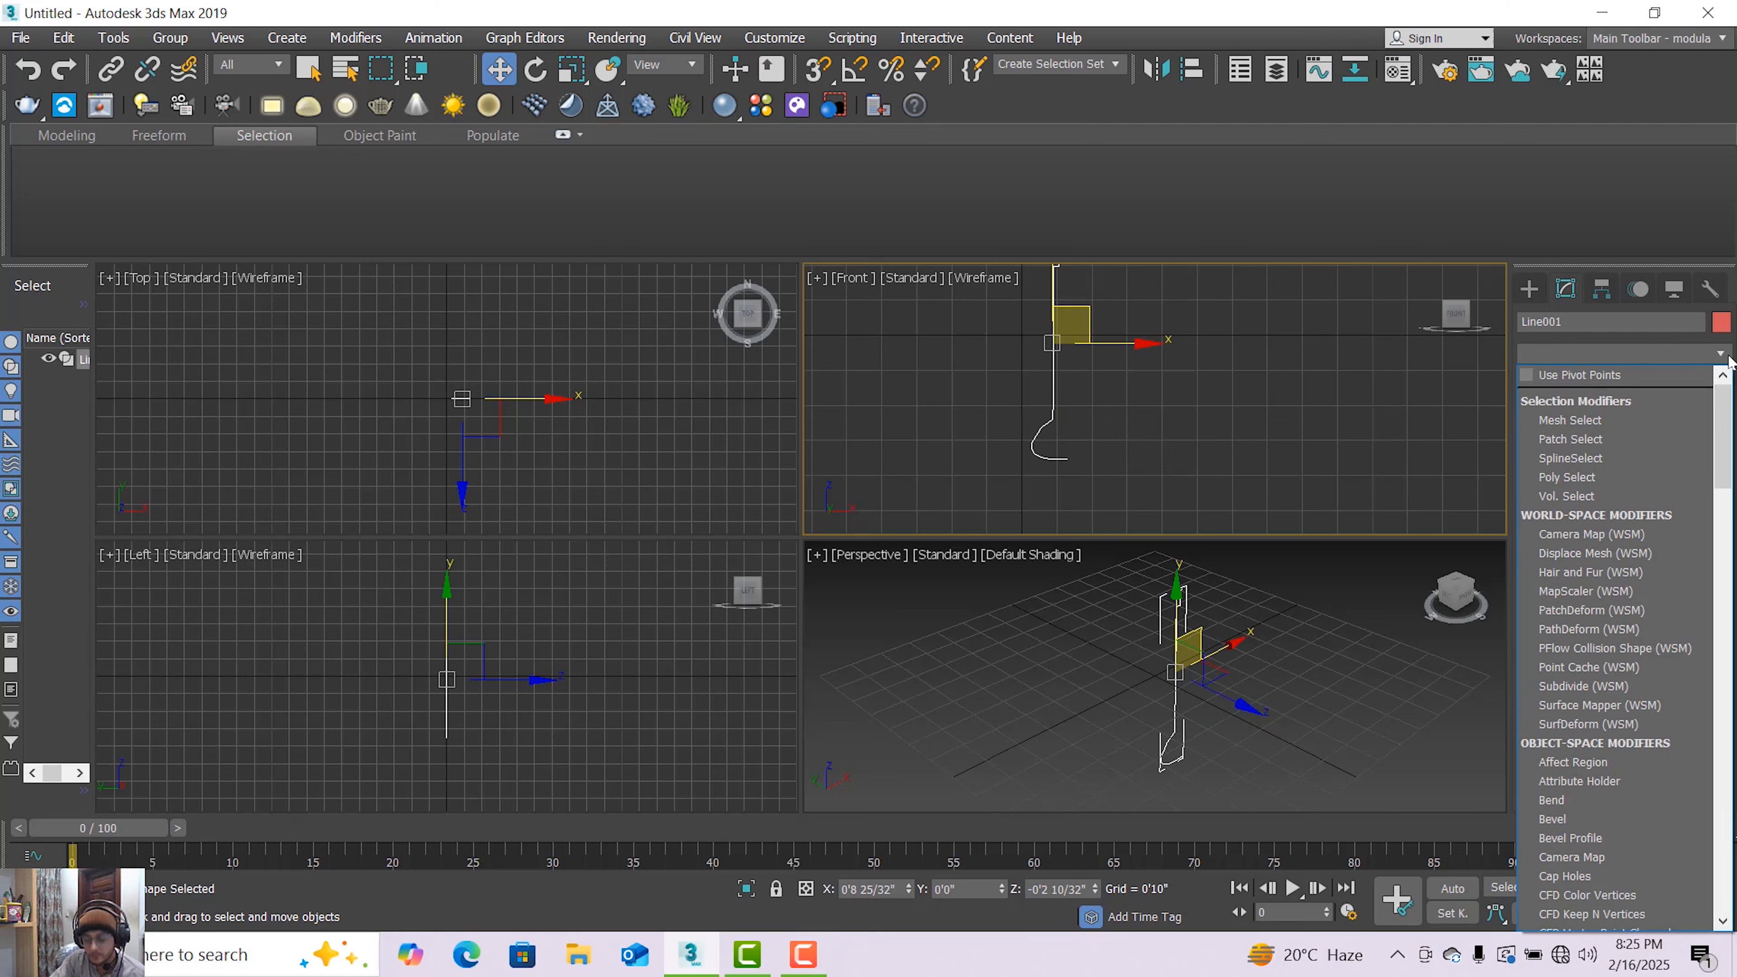
pyautogui.press('l')
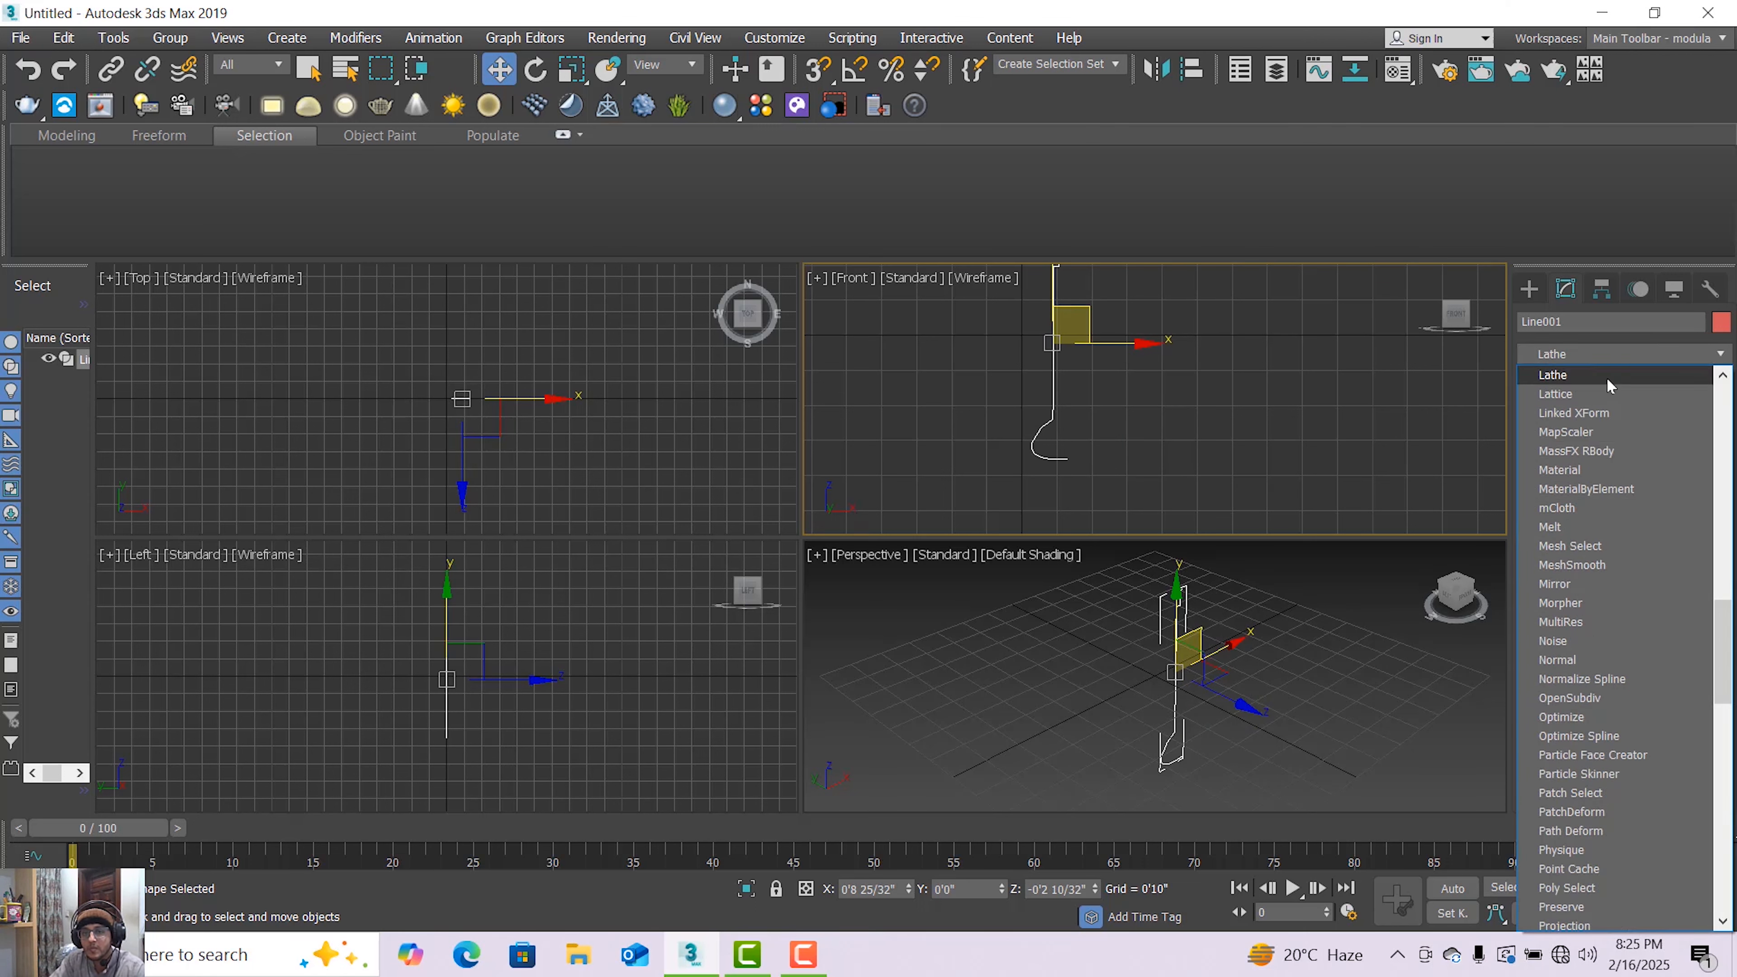
pyautogui.click(1573, 375)
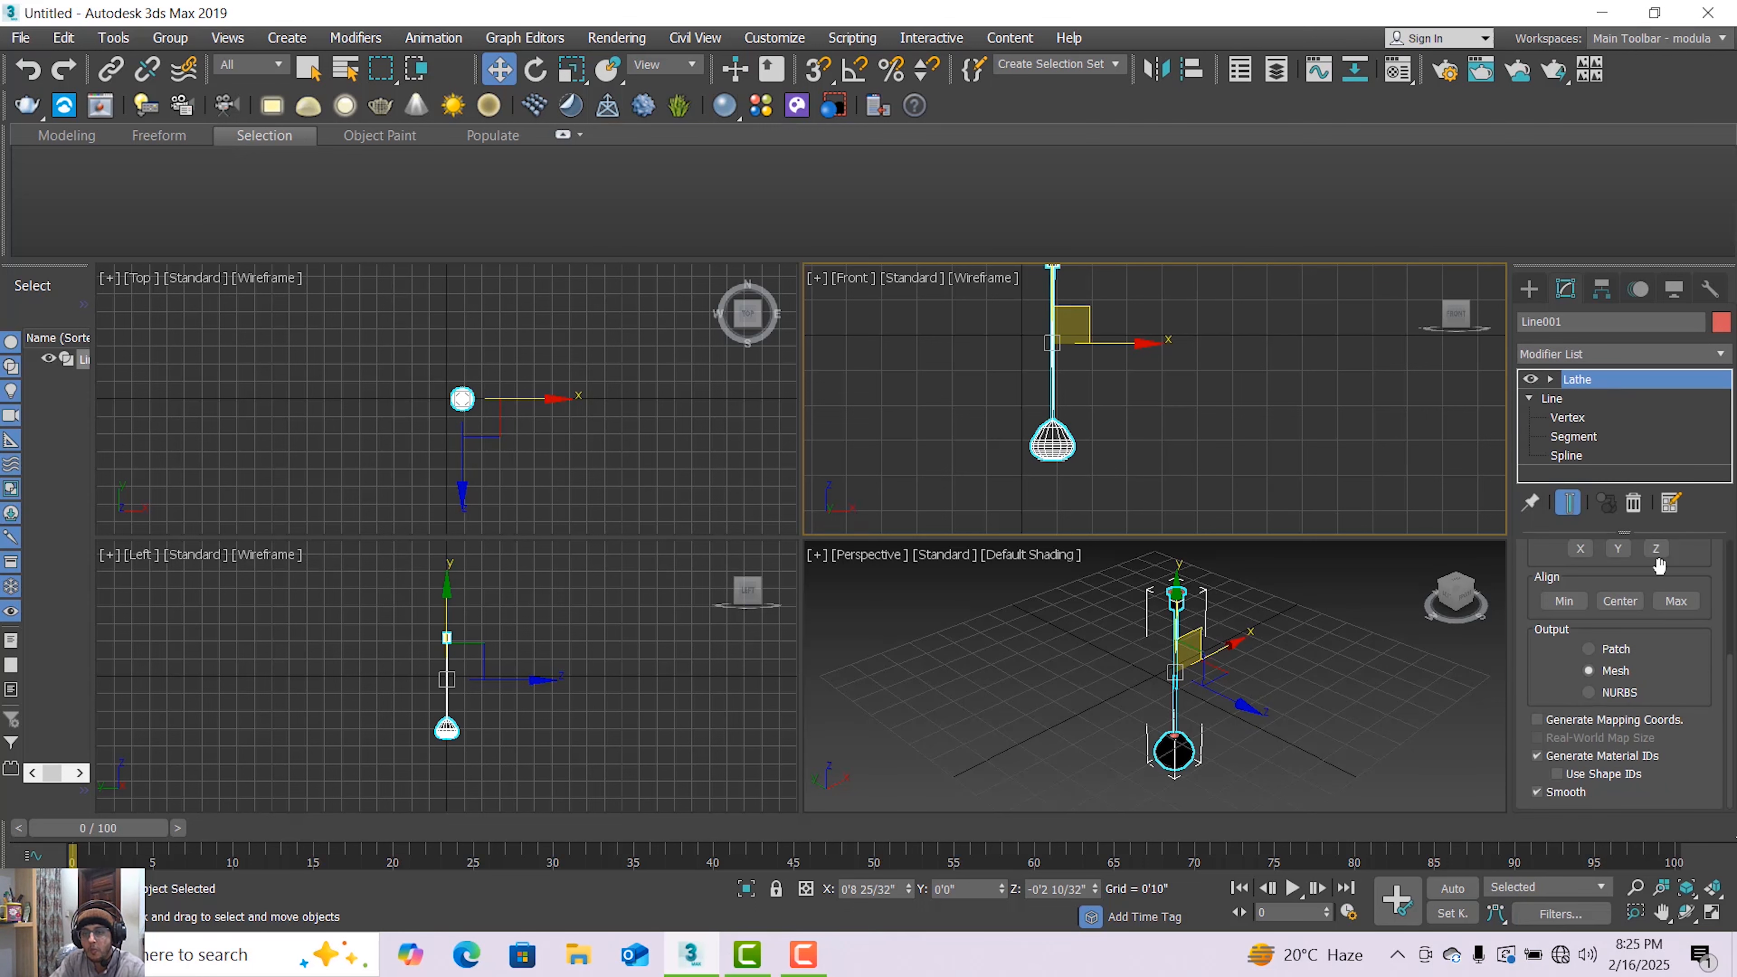
pyautogui.click(1675, 601)
pyautogui.scroll(-2, 1077, 390)
pyautogui.scroll(2, 1076, 391)
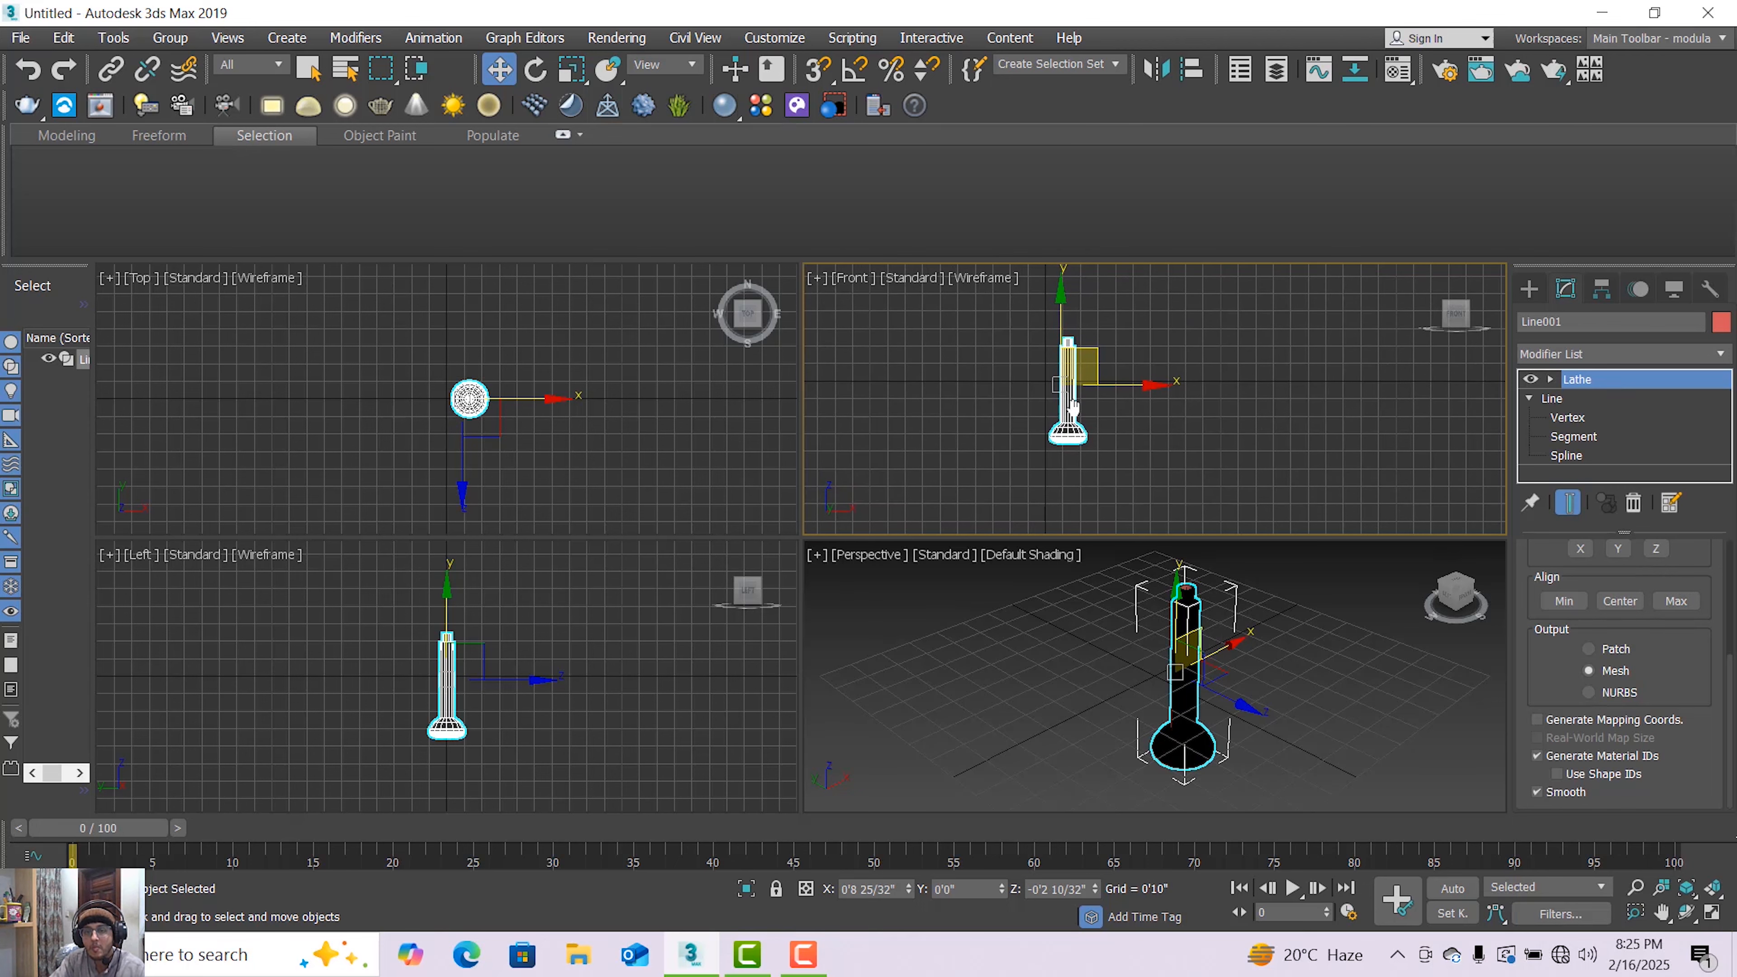
# Switch the Perspective viewport shading to Facets
pyautogui.click(1029, 555)
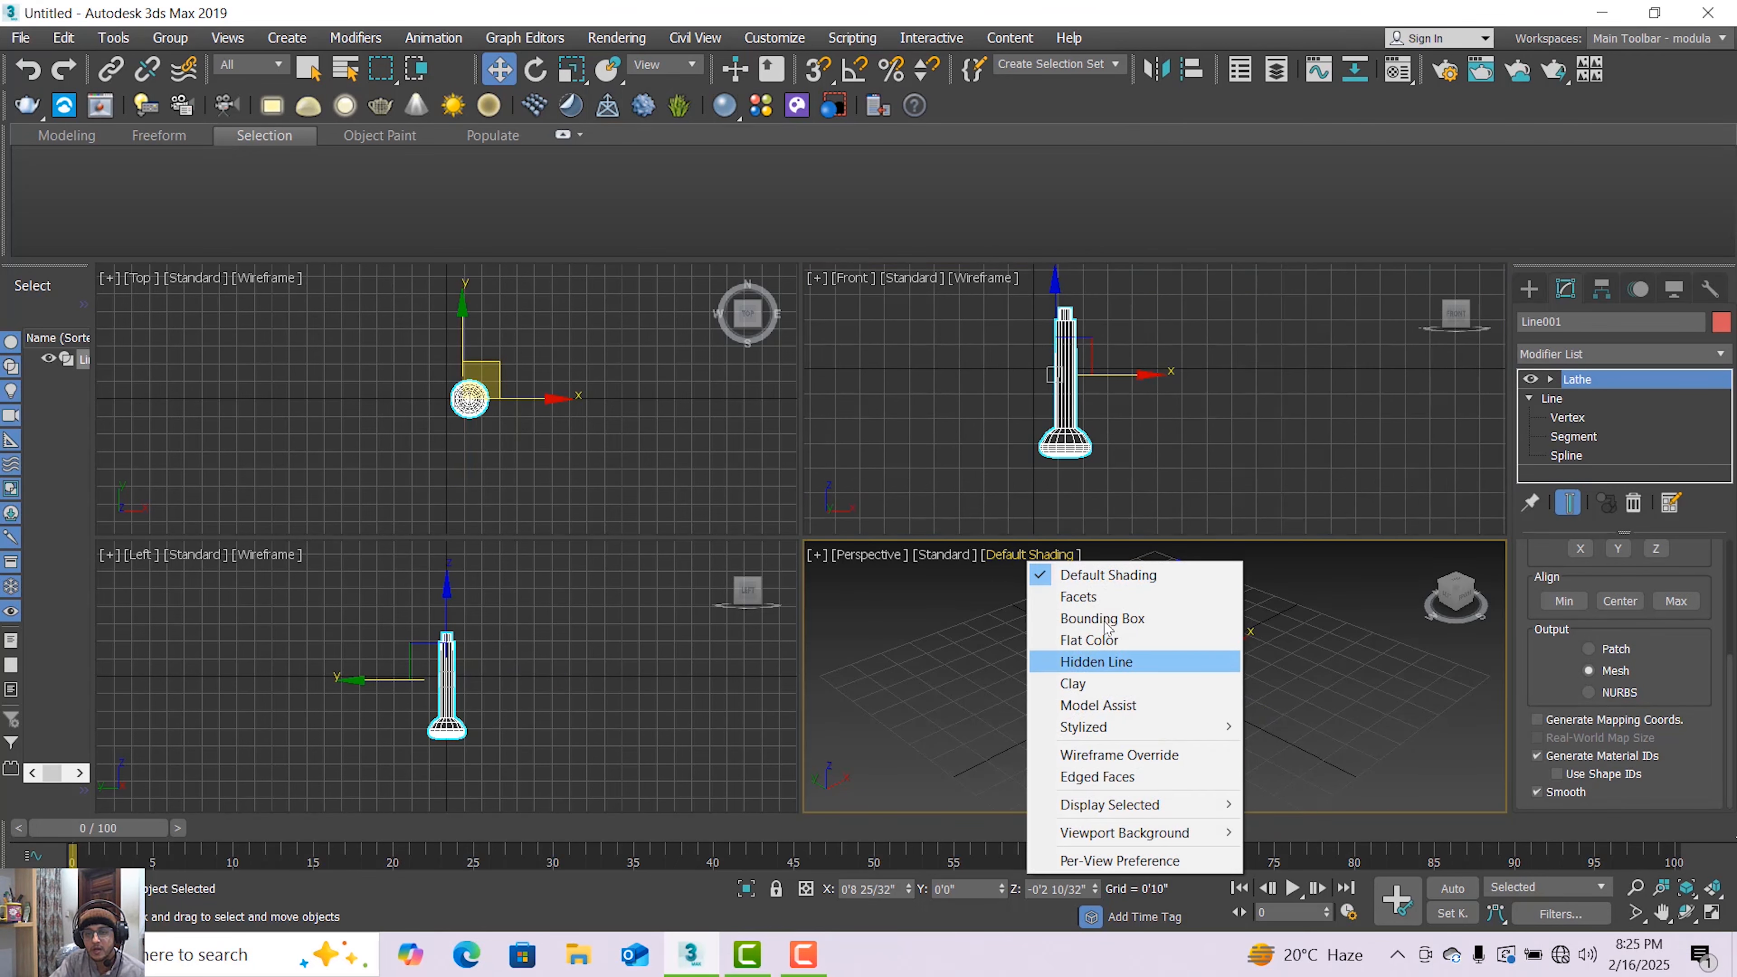
pyautogui.click(1108, 598)
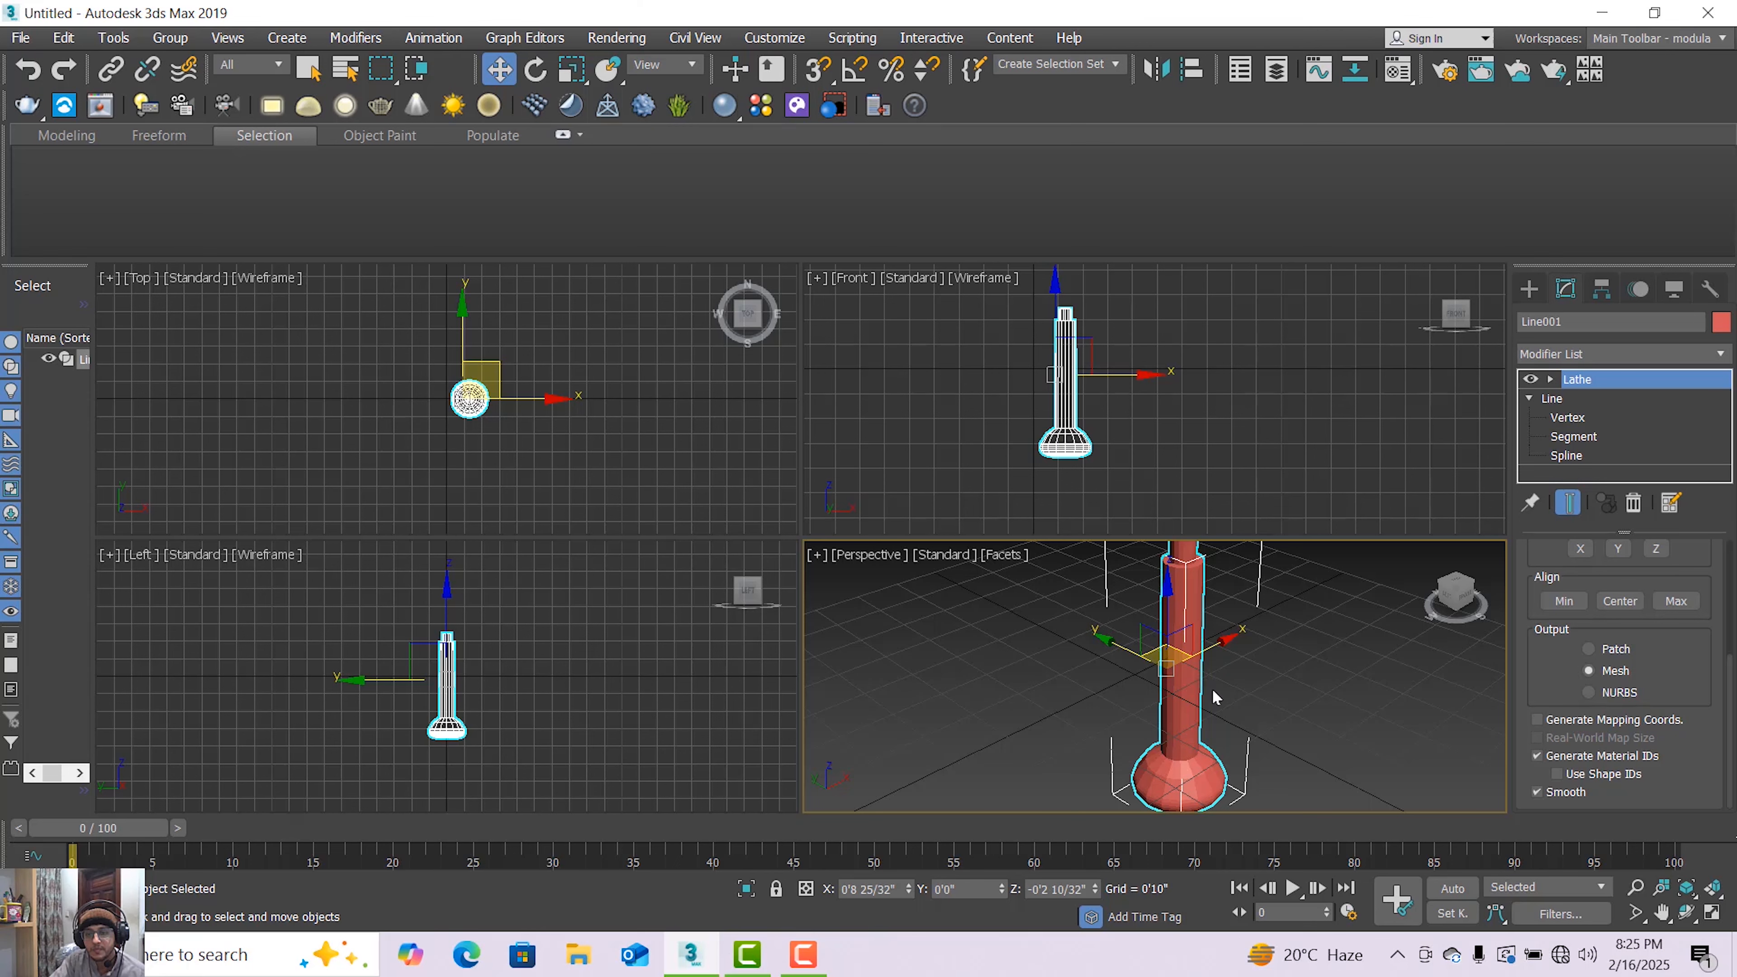
pyautogui.press('z')
pyautogui.hotkey('ctrl', 'r')
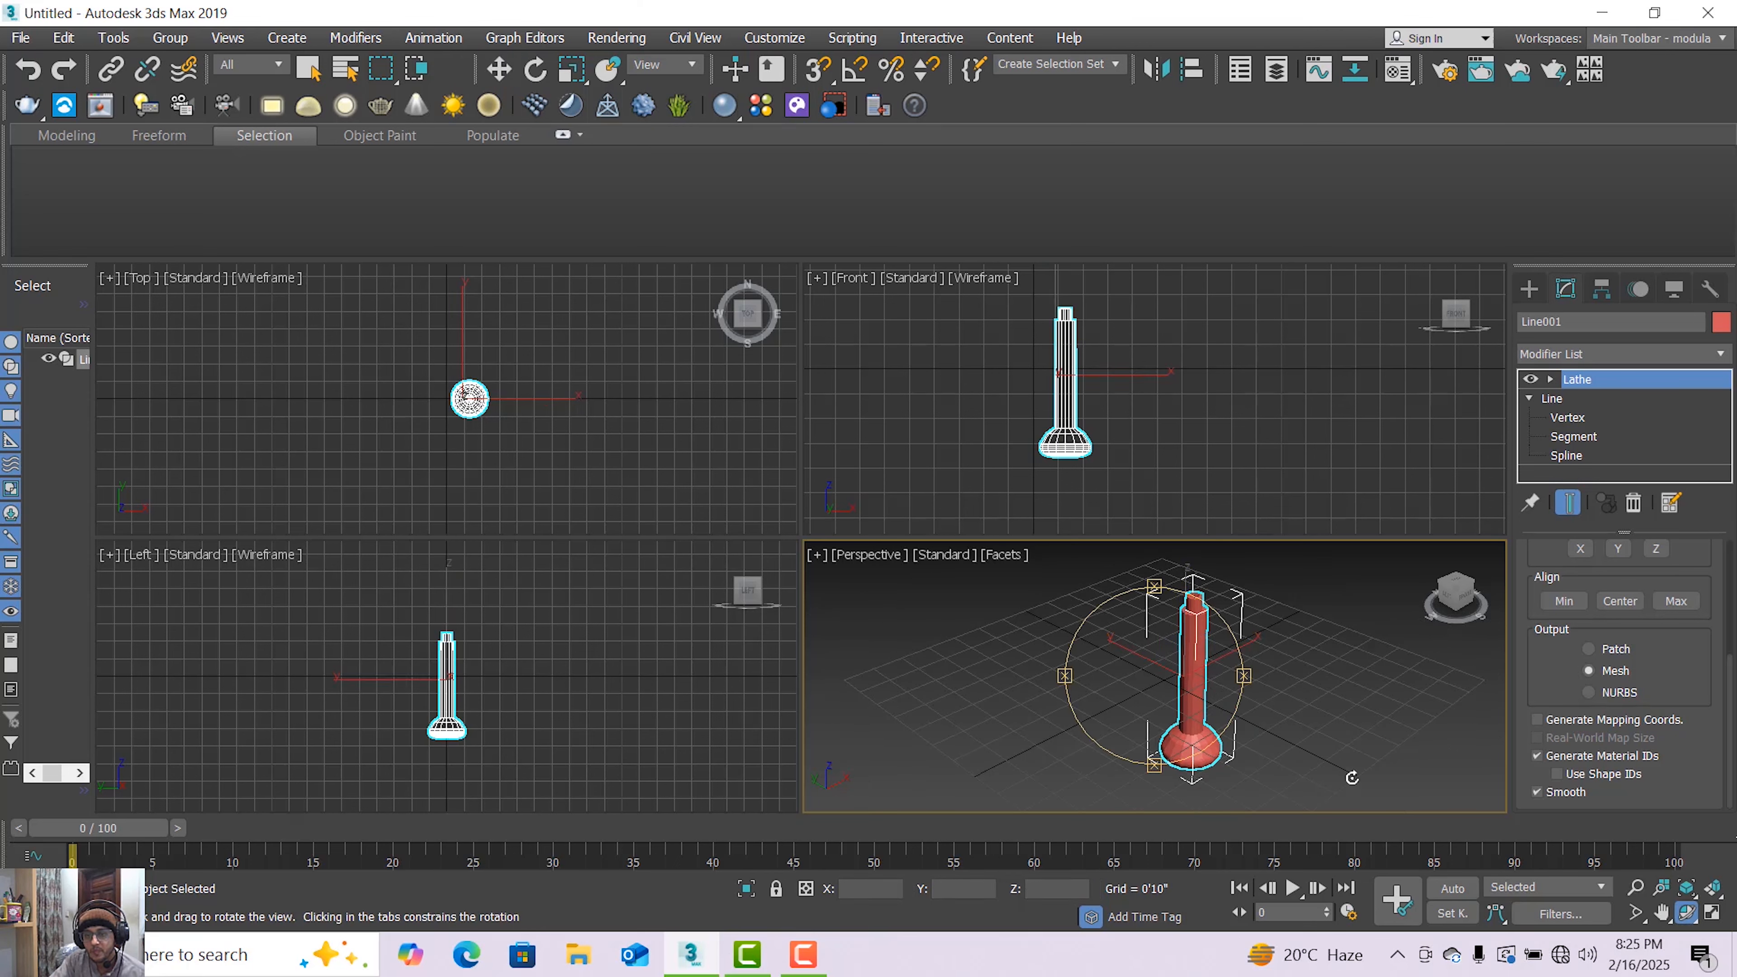
pyautogui.moveTo(1226, 715); pyautogui.dragTo(1187, 658)
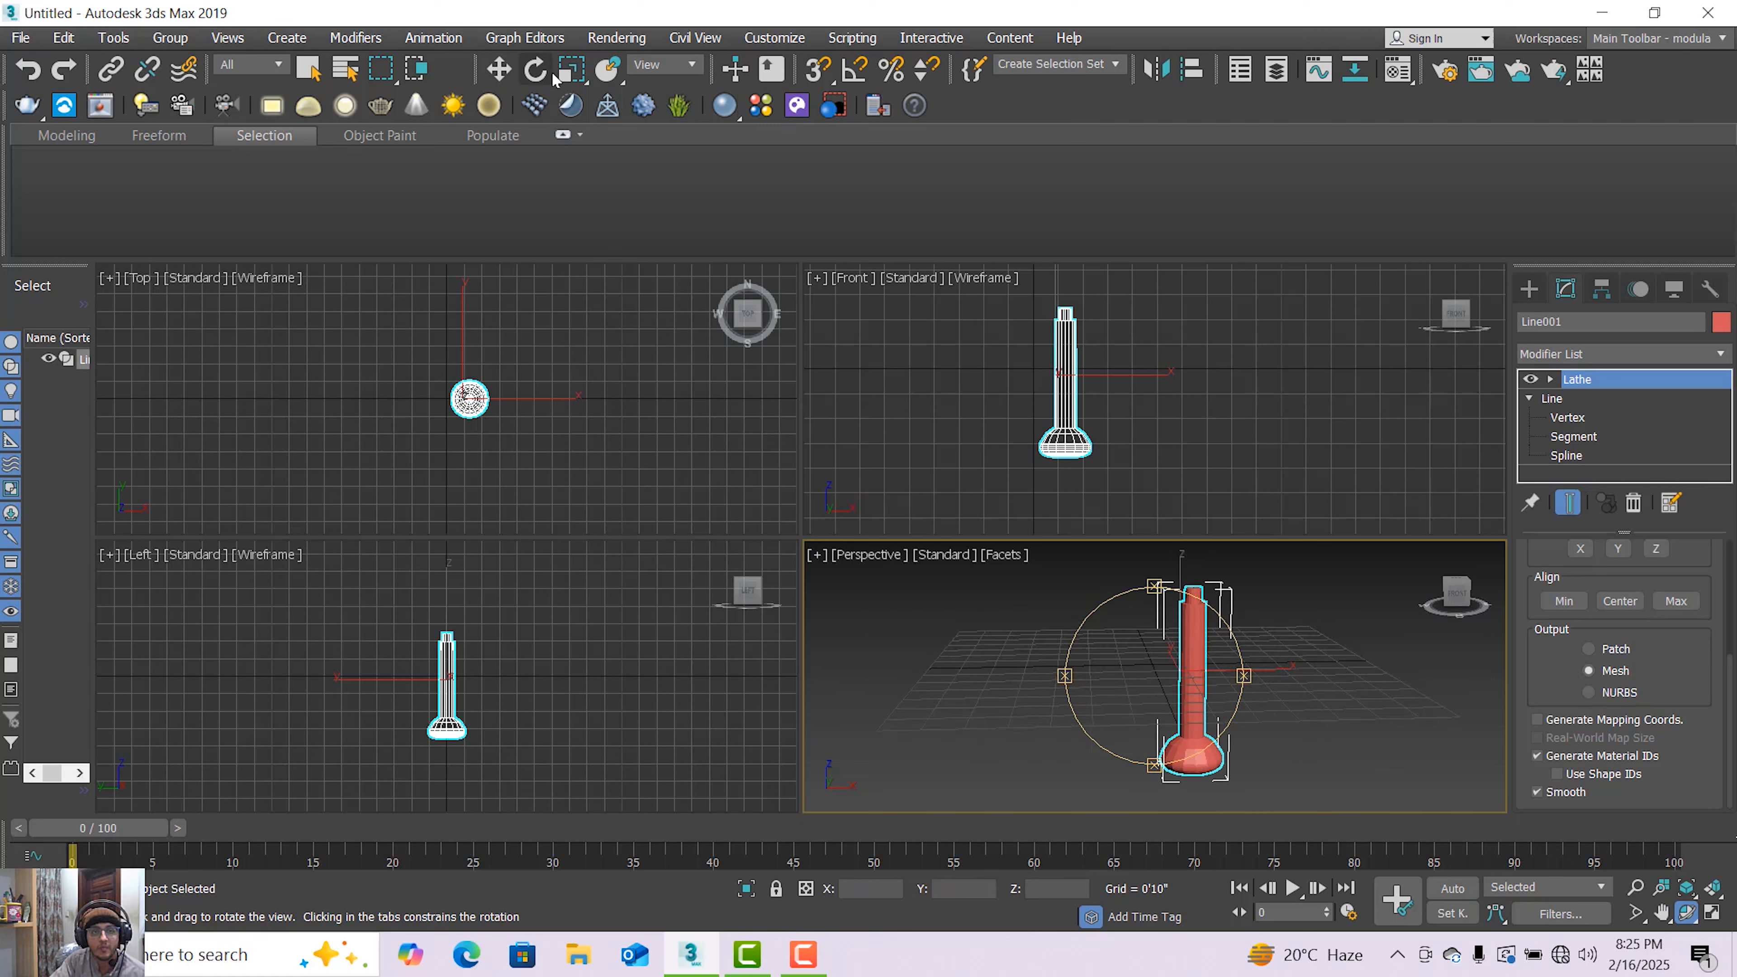
# Change the object's color to a light cyan swatch
pyautogui.click(1719, 323)
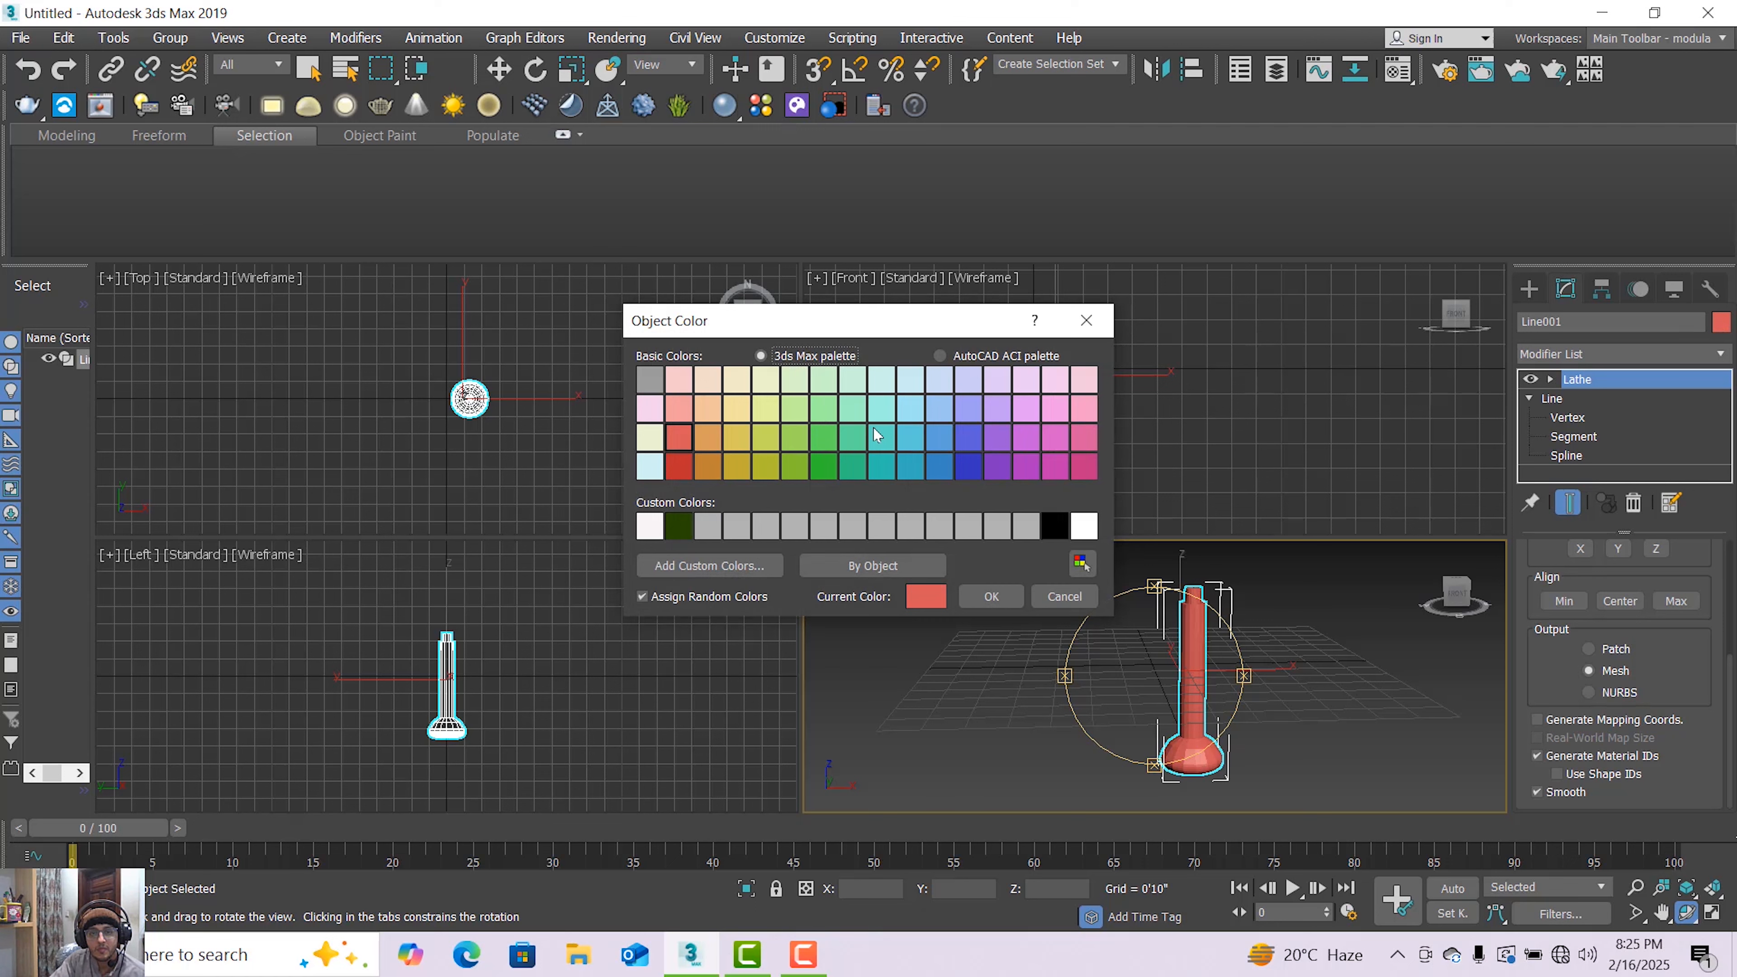
pyautogui.click(884, 387)
pyautogui.click(991, 595)
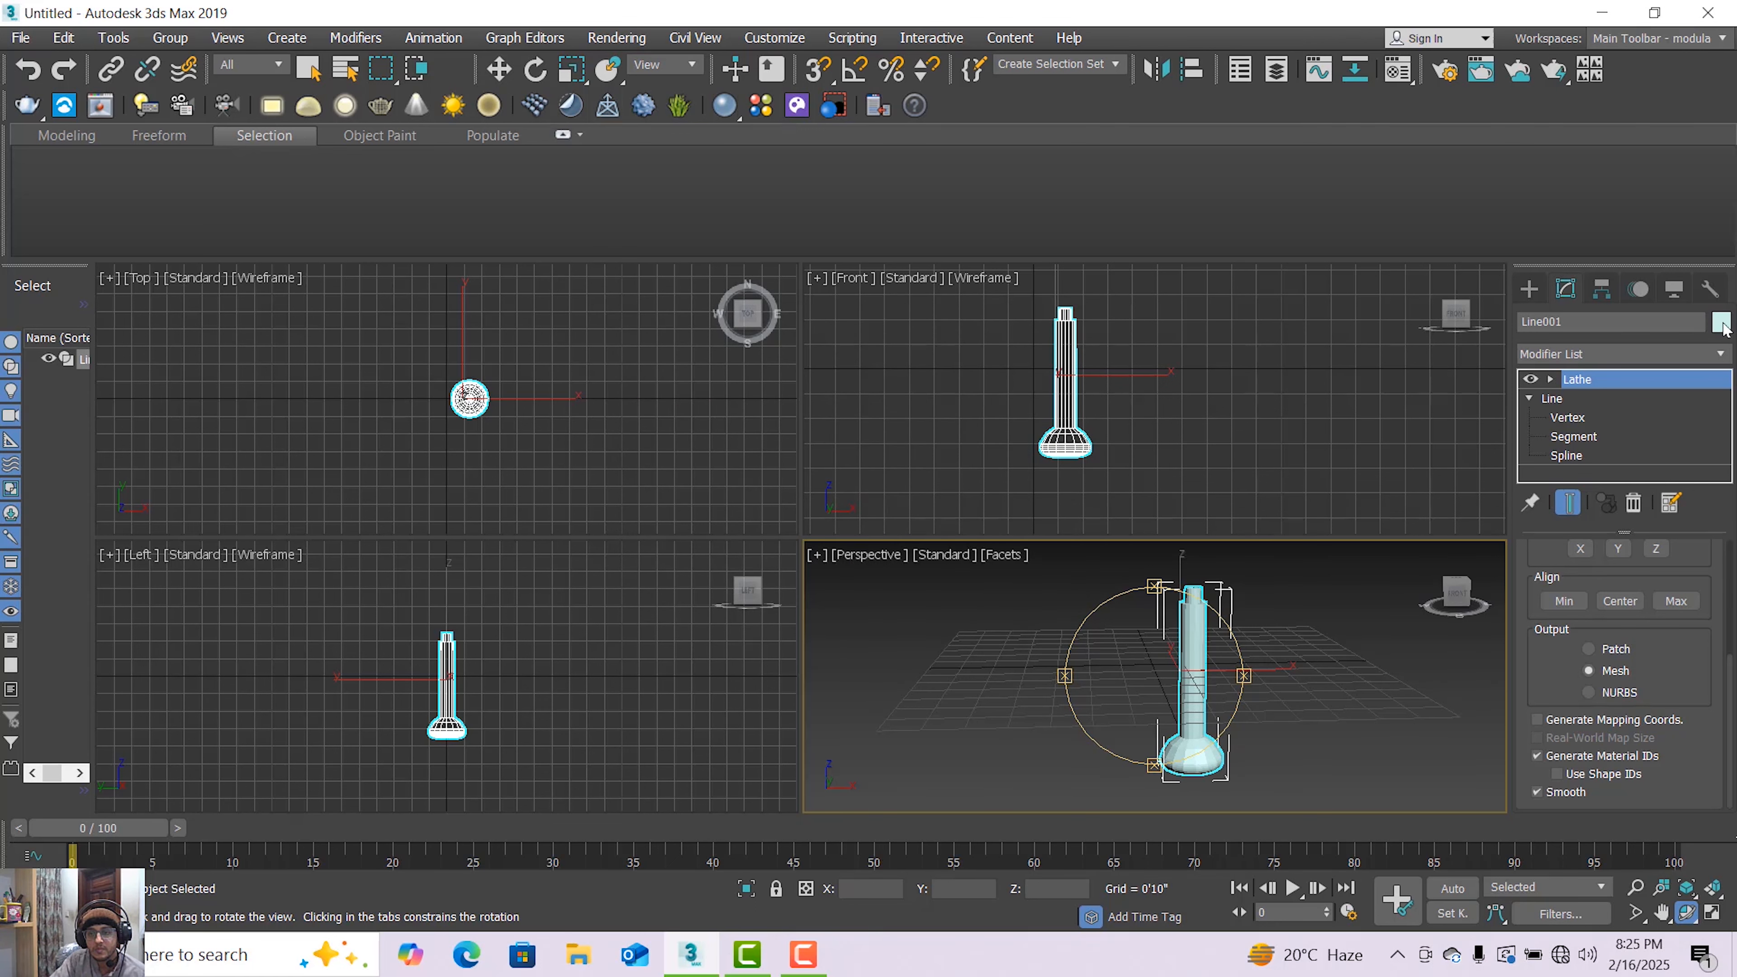
# Open the Compact Material Editor and change the first slot's material type to VRayMtl
pyautogui.click(615, 37)
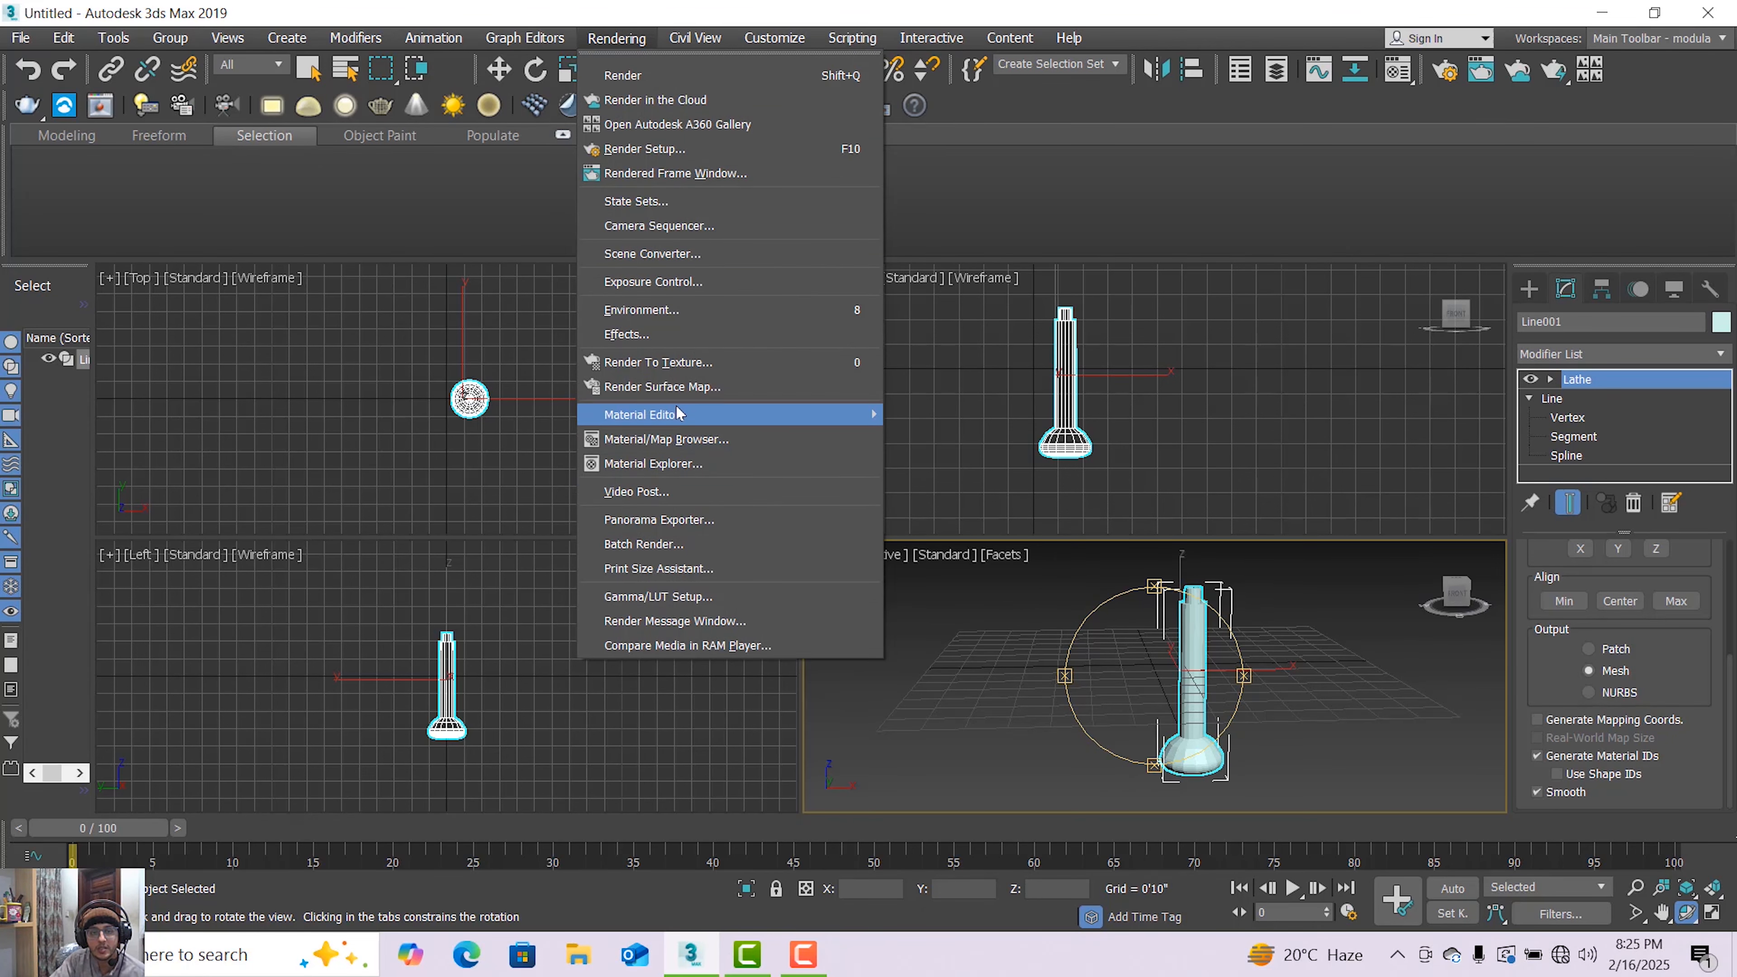
pyautogui.moveTo(684, 415)
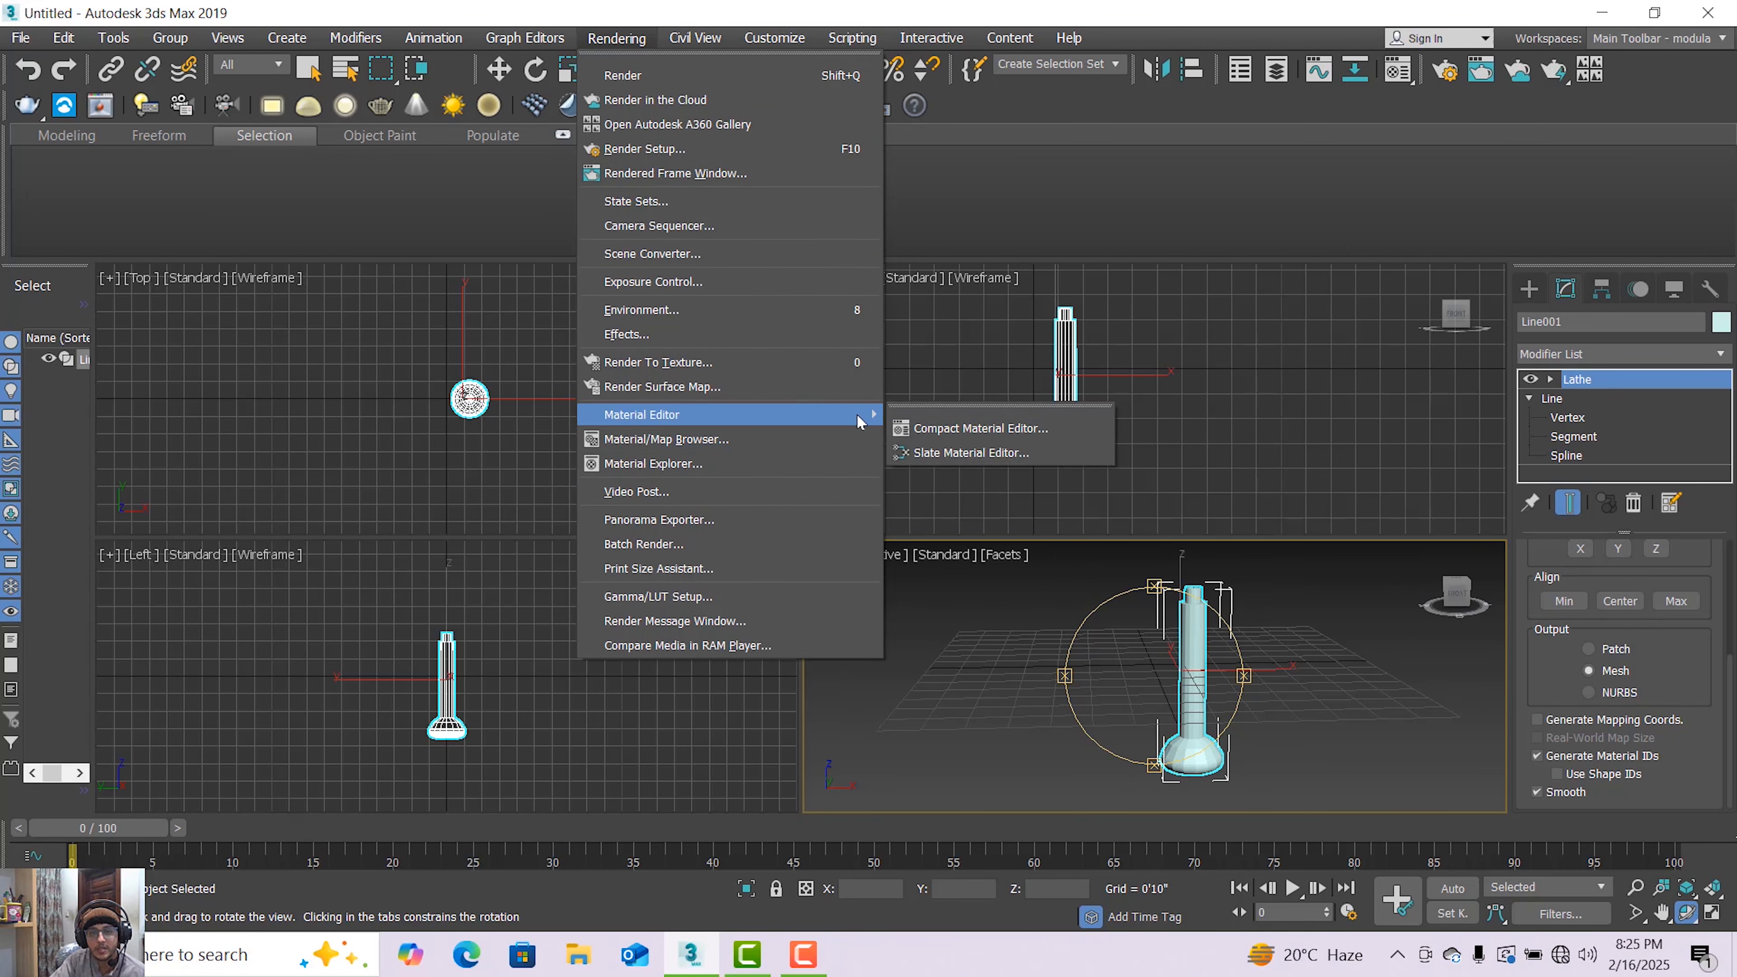
pyautogui.click(958, 427)
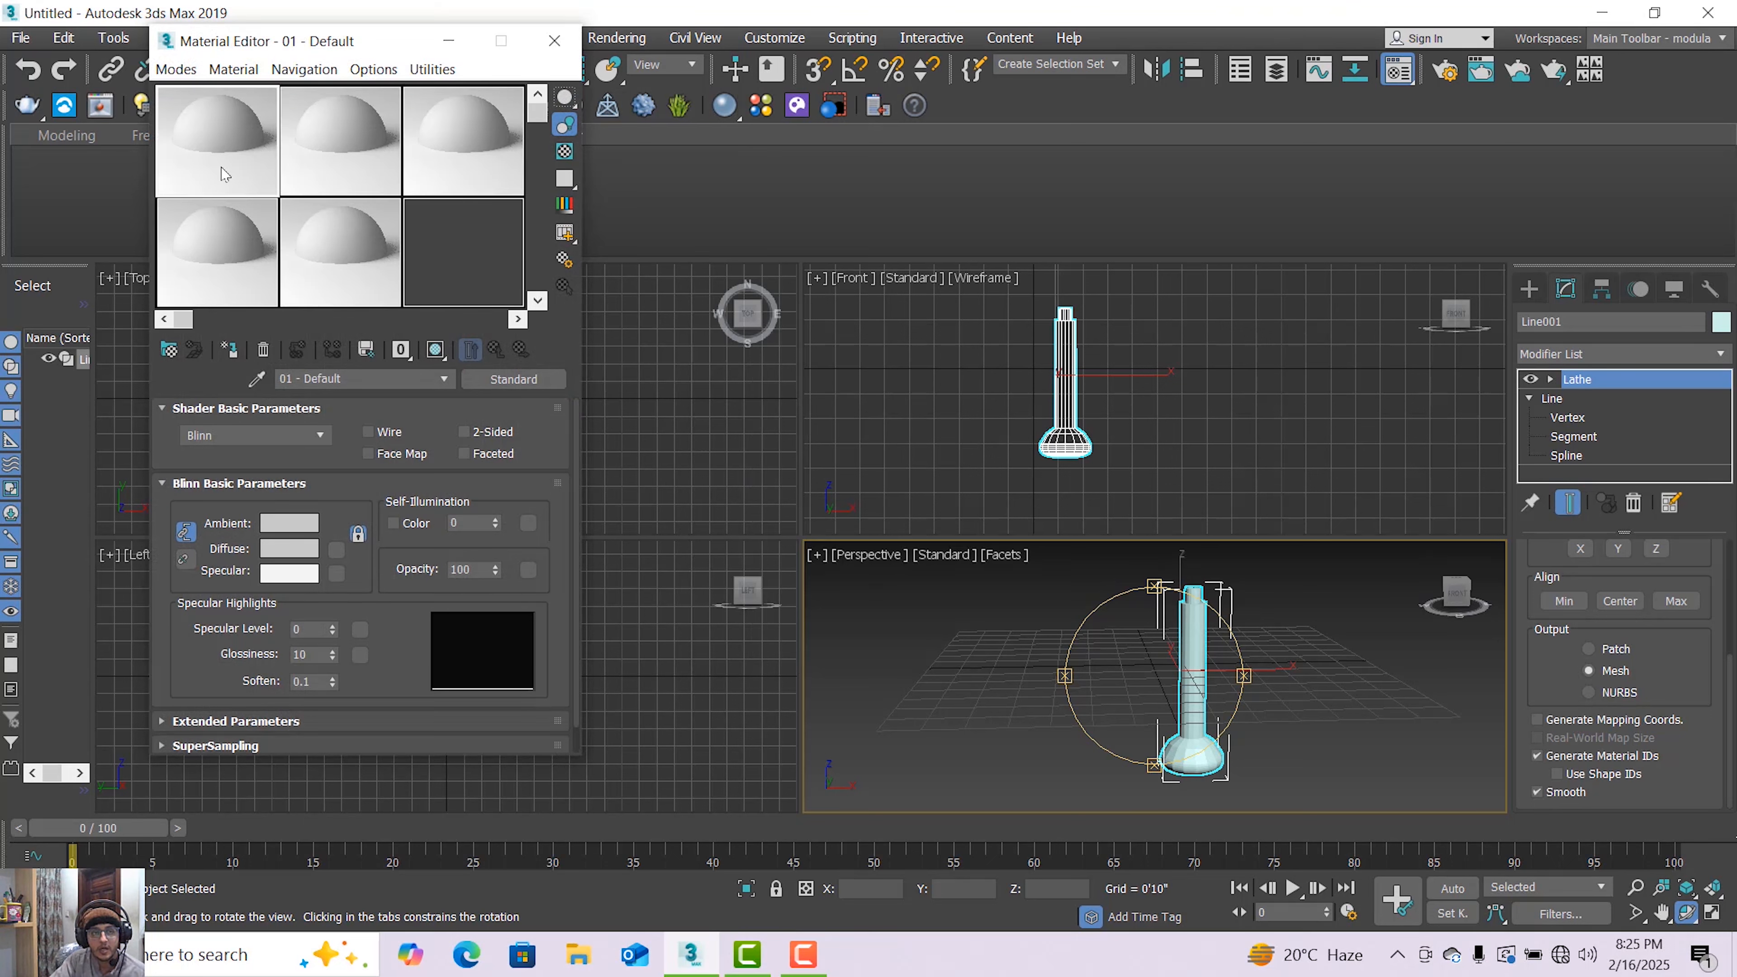
pyautogui.click(514, 378)
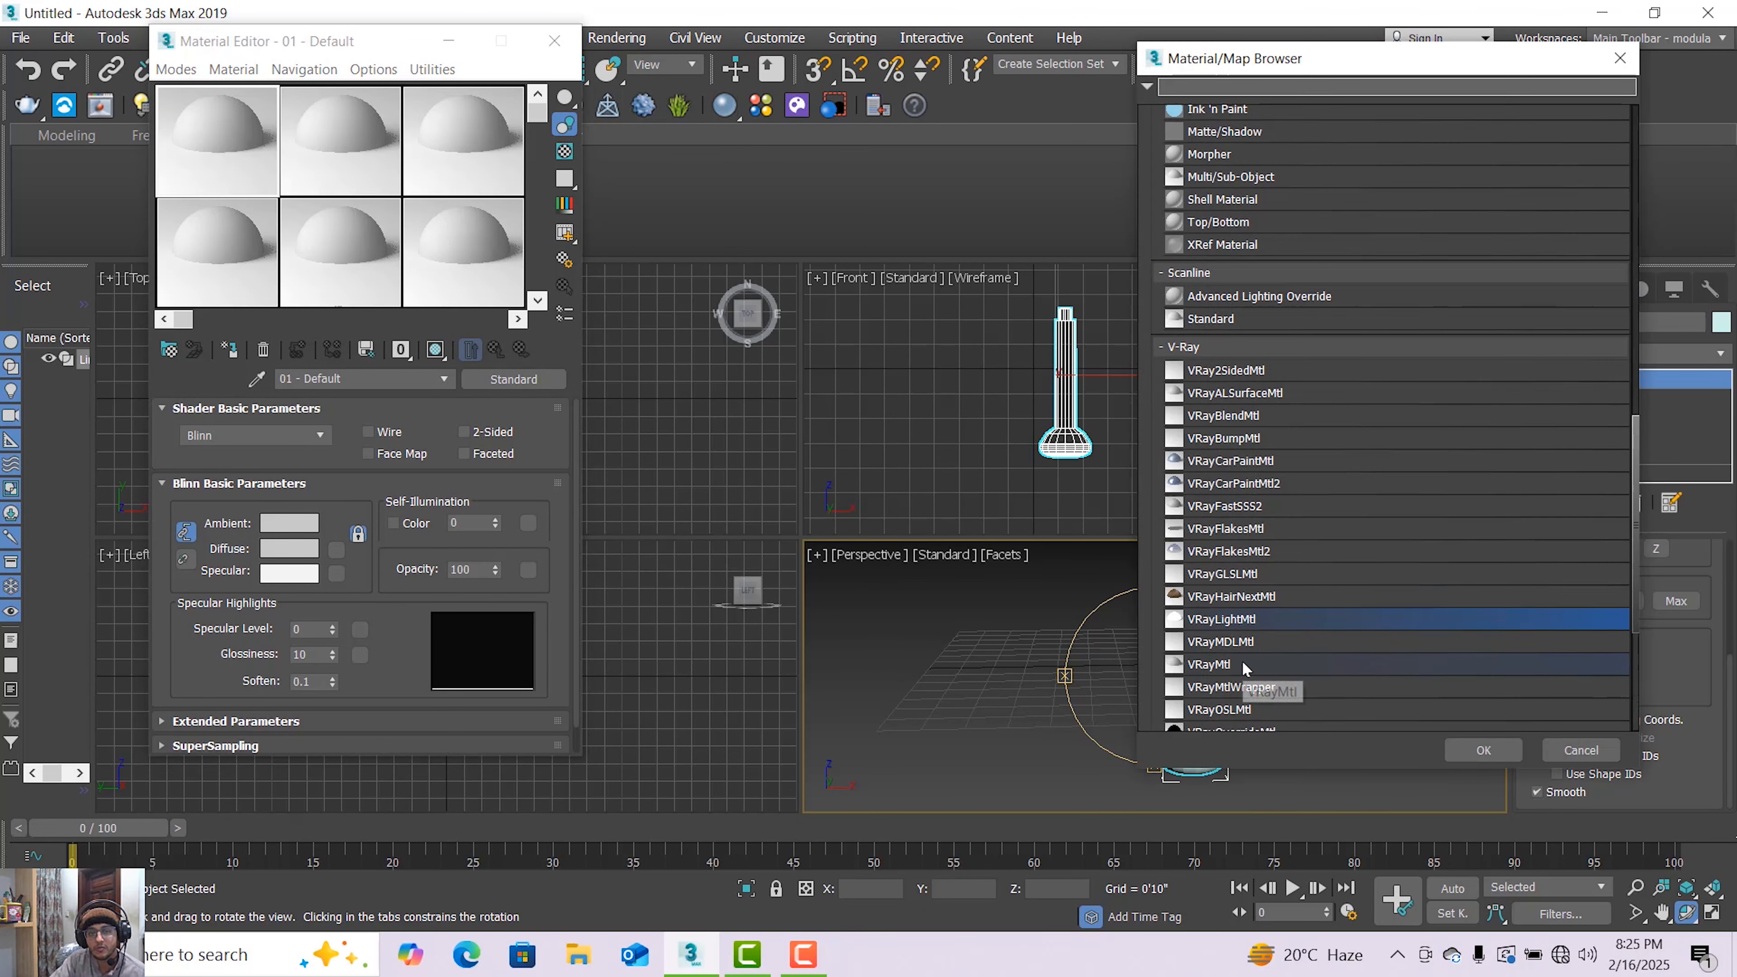
pyautogui.doubleClick(1209, 665)
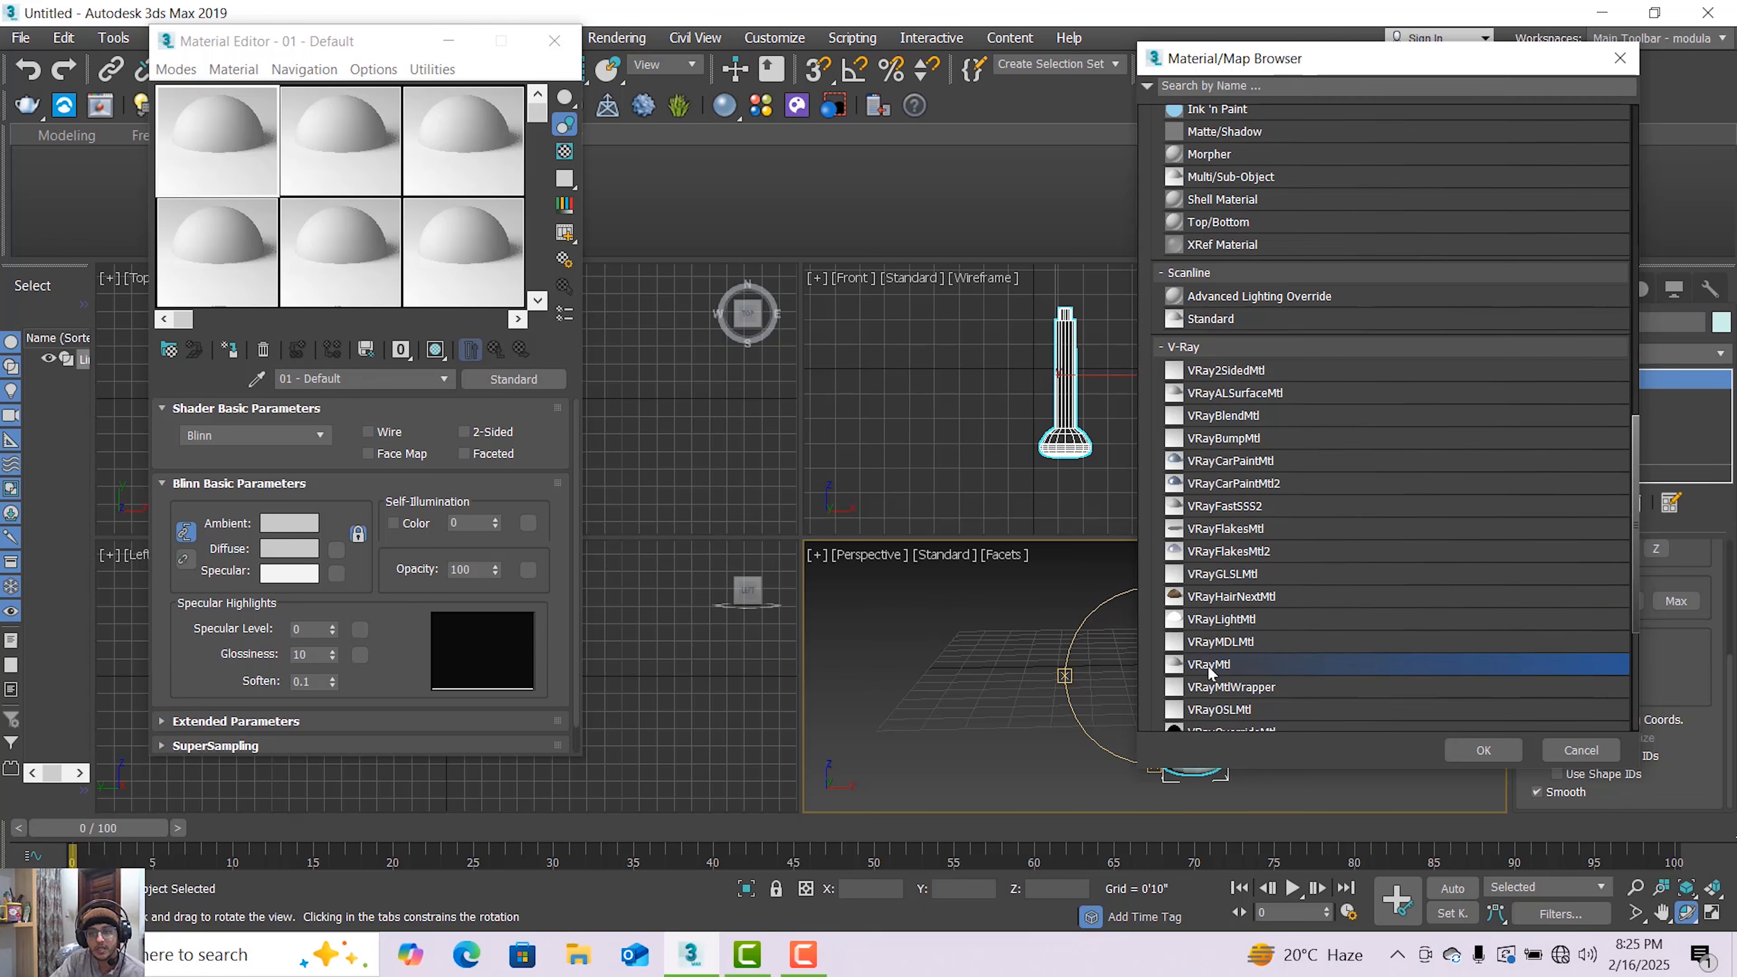
# Set the material's diffuse color to cyan (R 34, G 180, B 193) and assign it to the lathed object
pyautogui.click(304, 432)
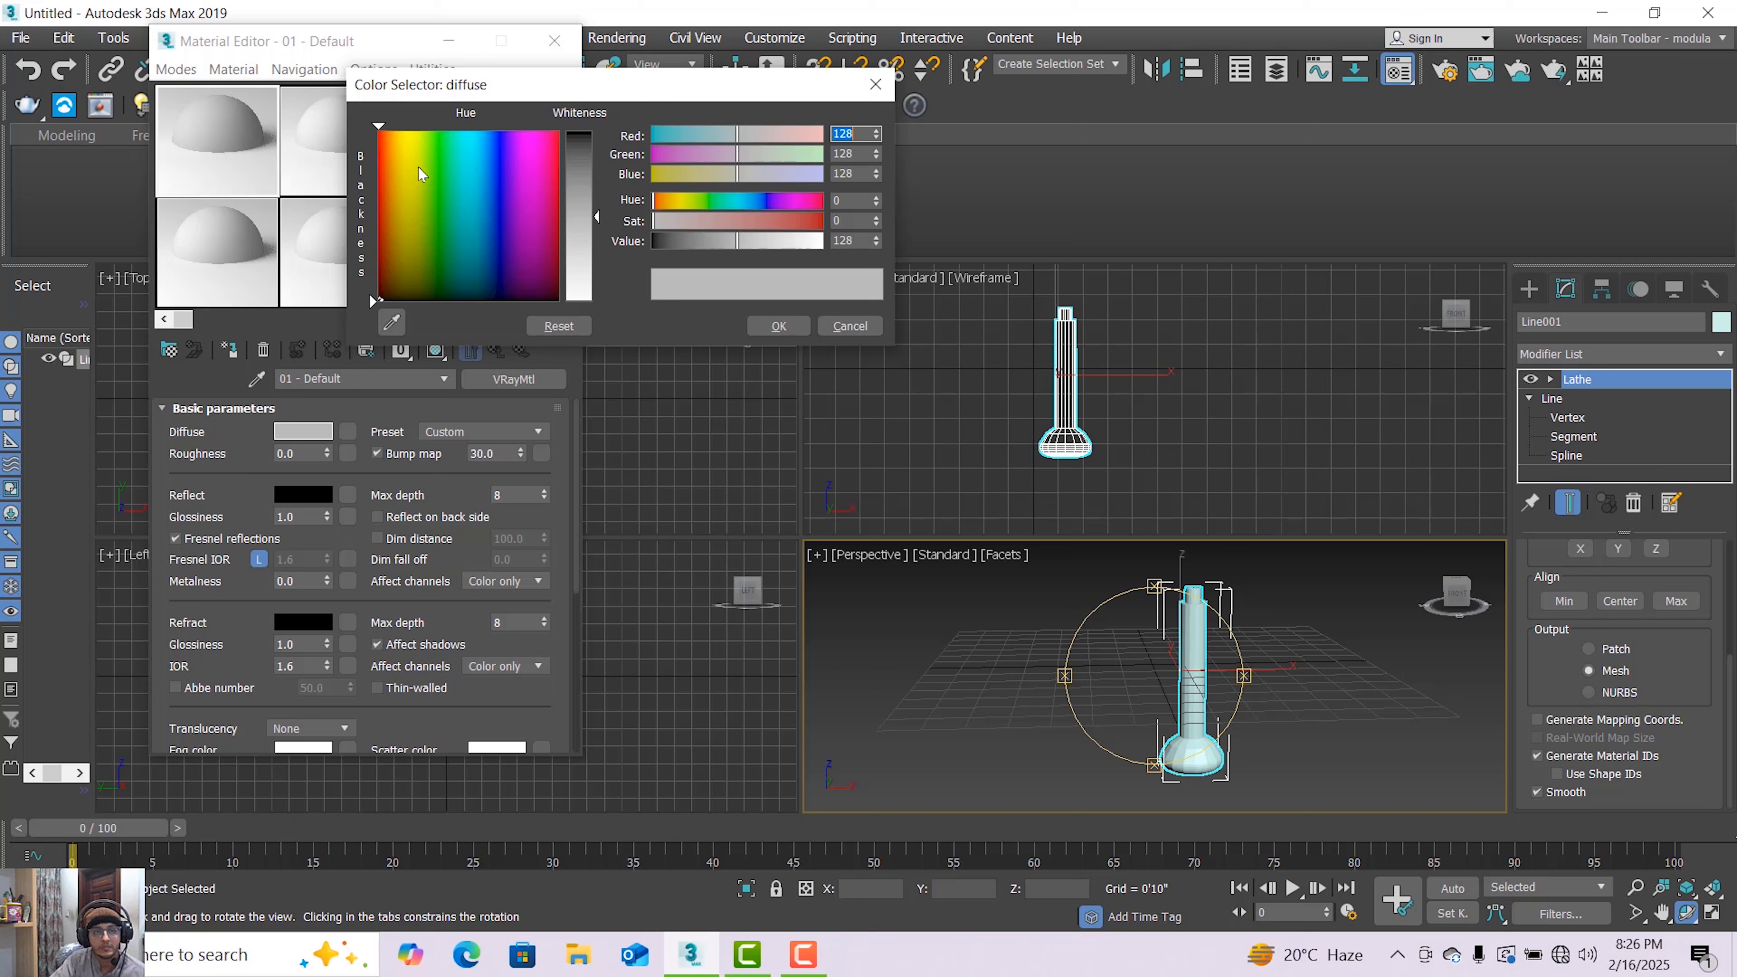
pyautogui.click(471, 178)
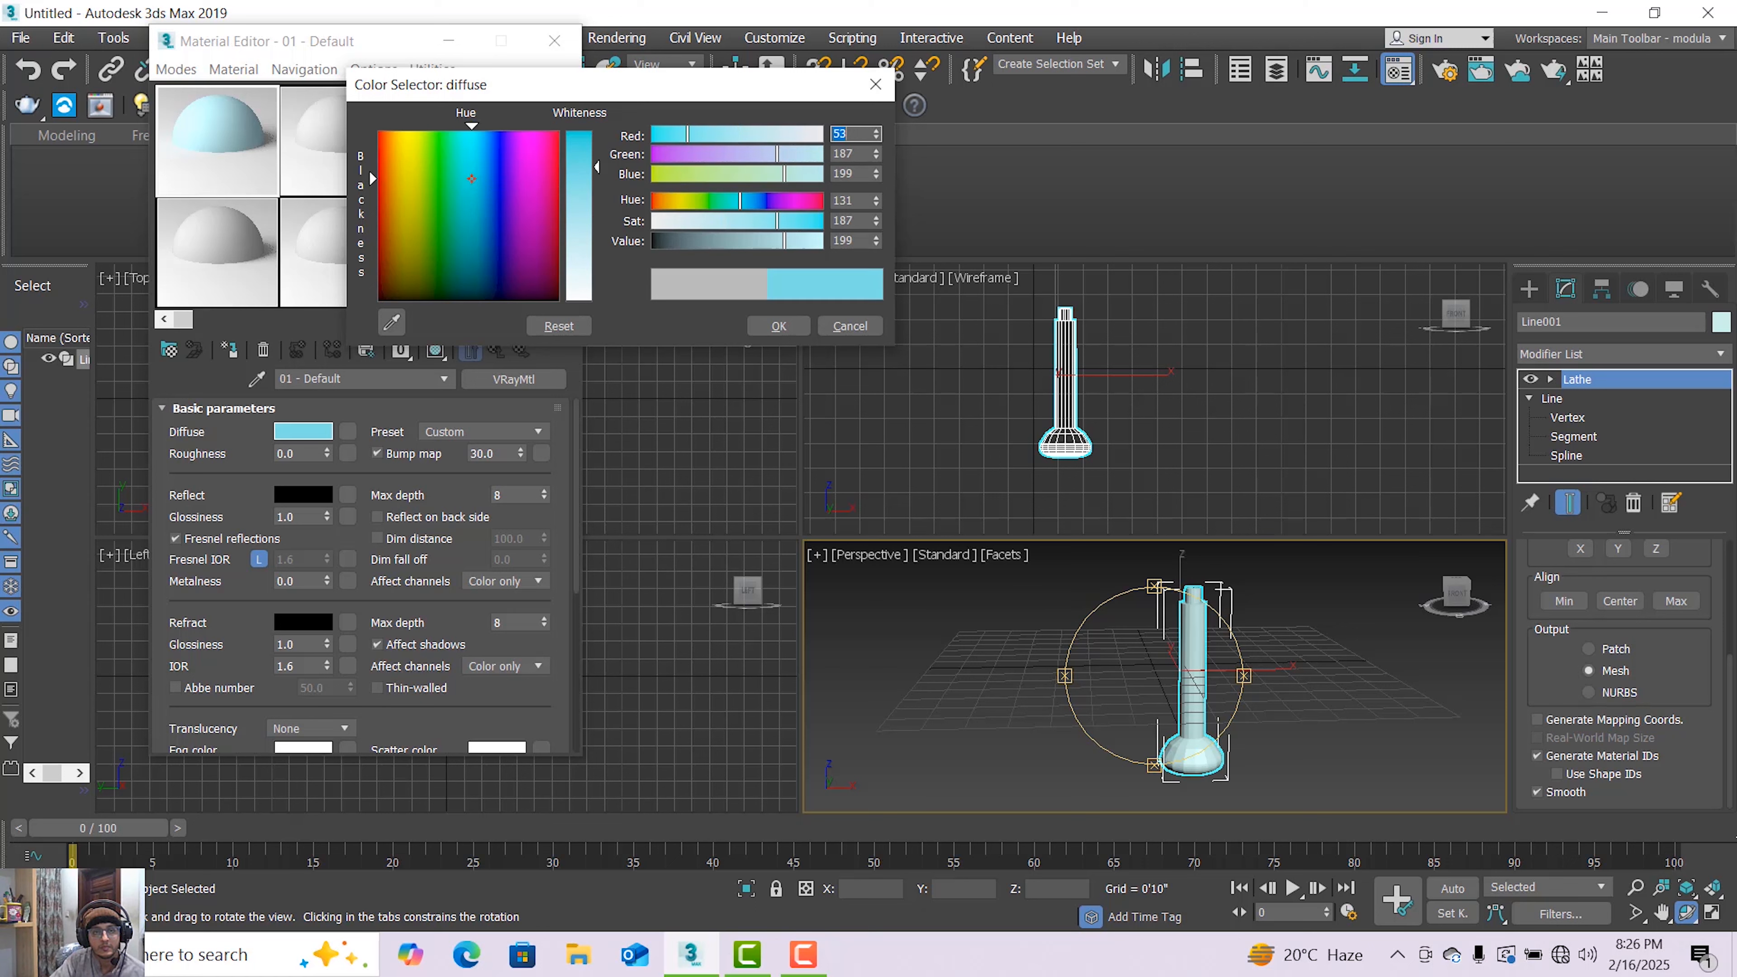
pyautogui.moveTo(580, 141); pyautogui.dragTo(579, 153)
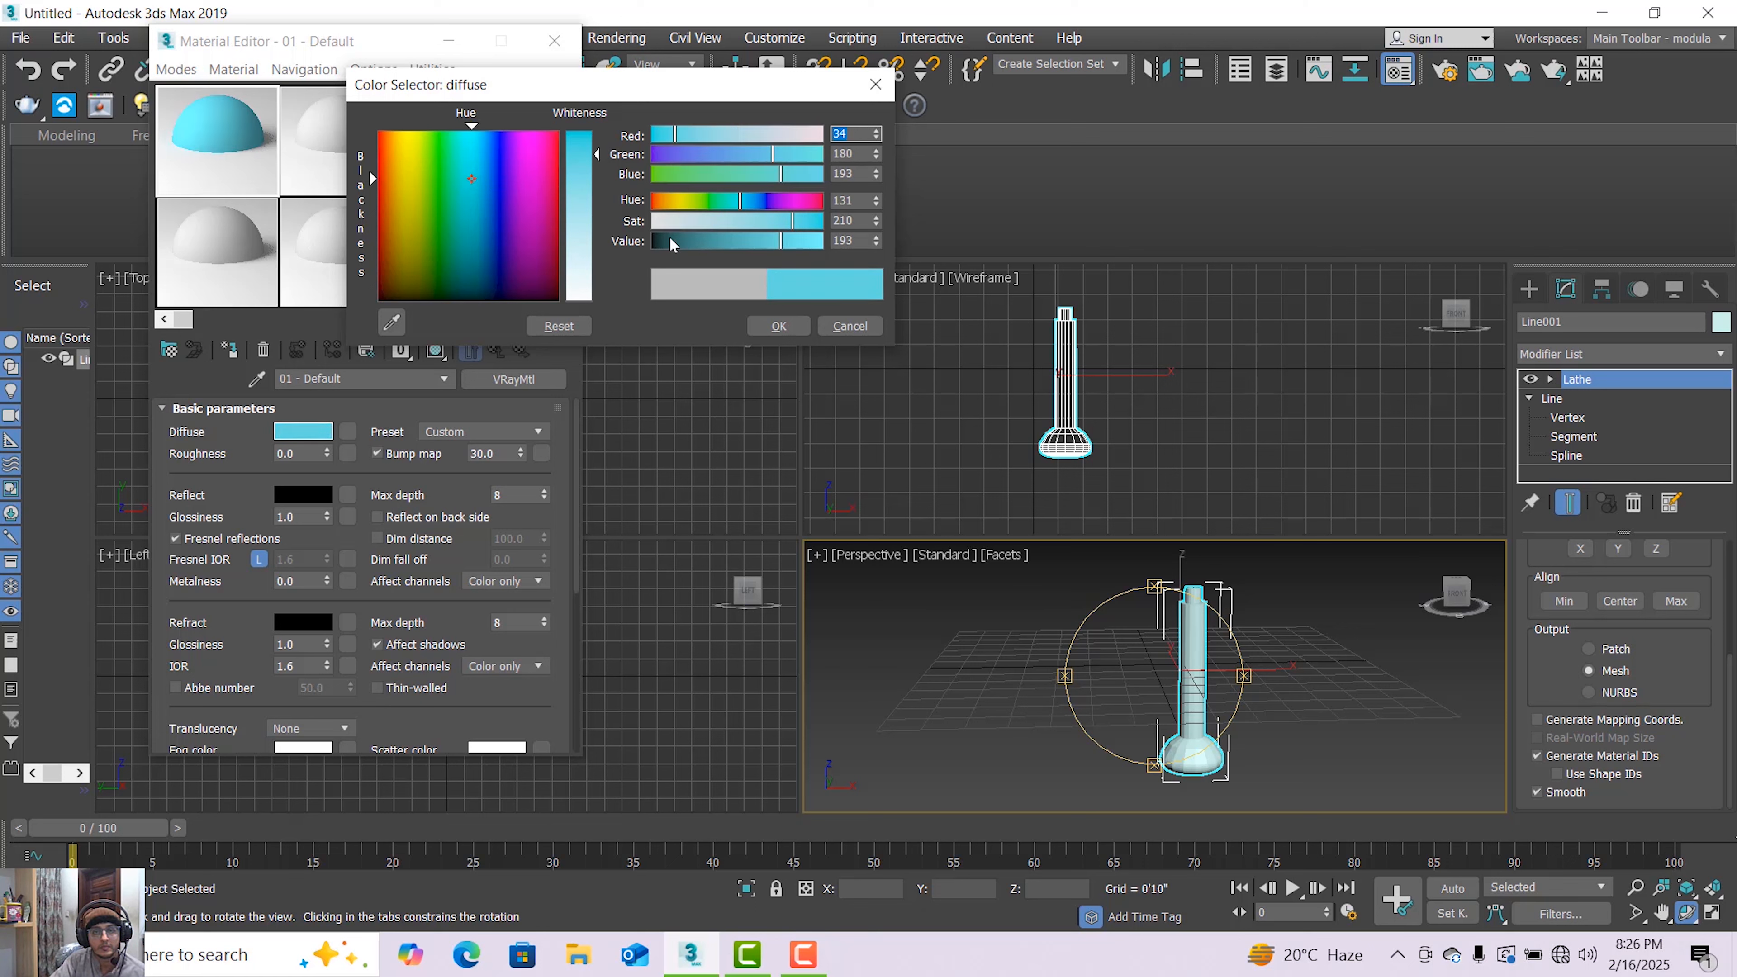
pyautogui.click(779, 327)
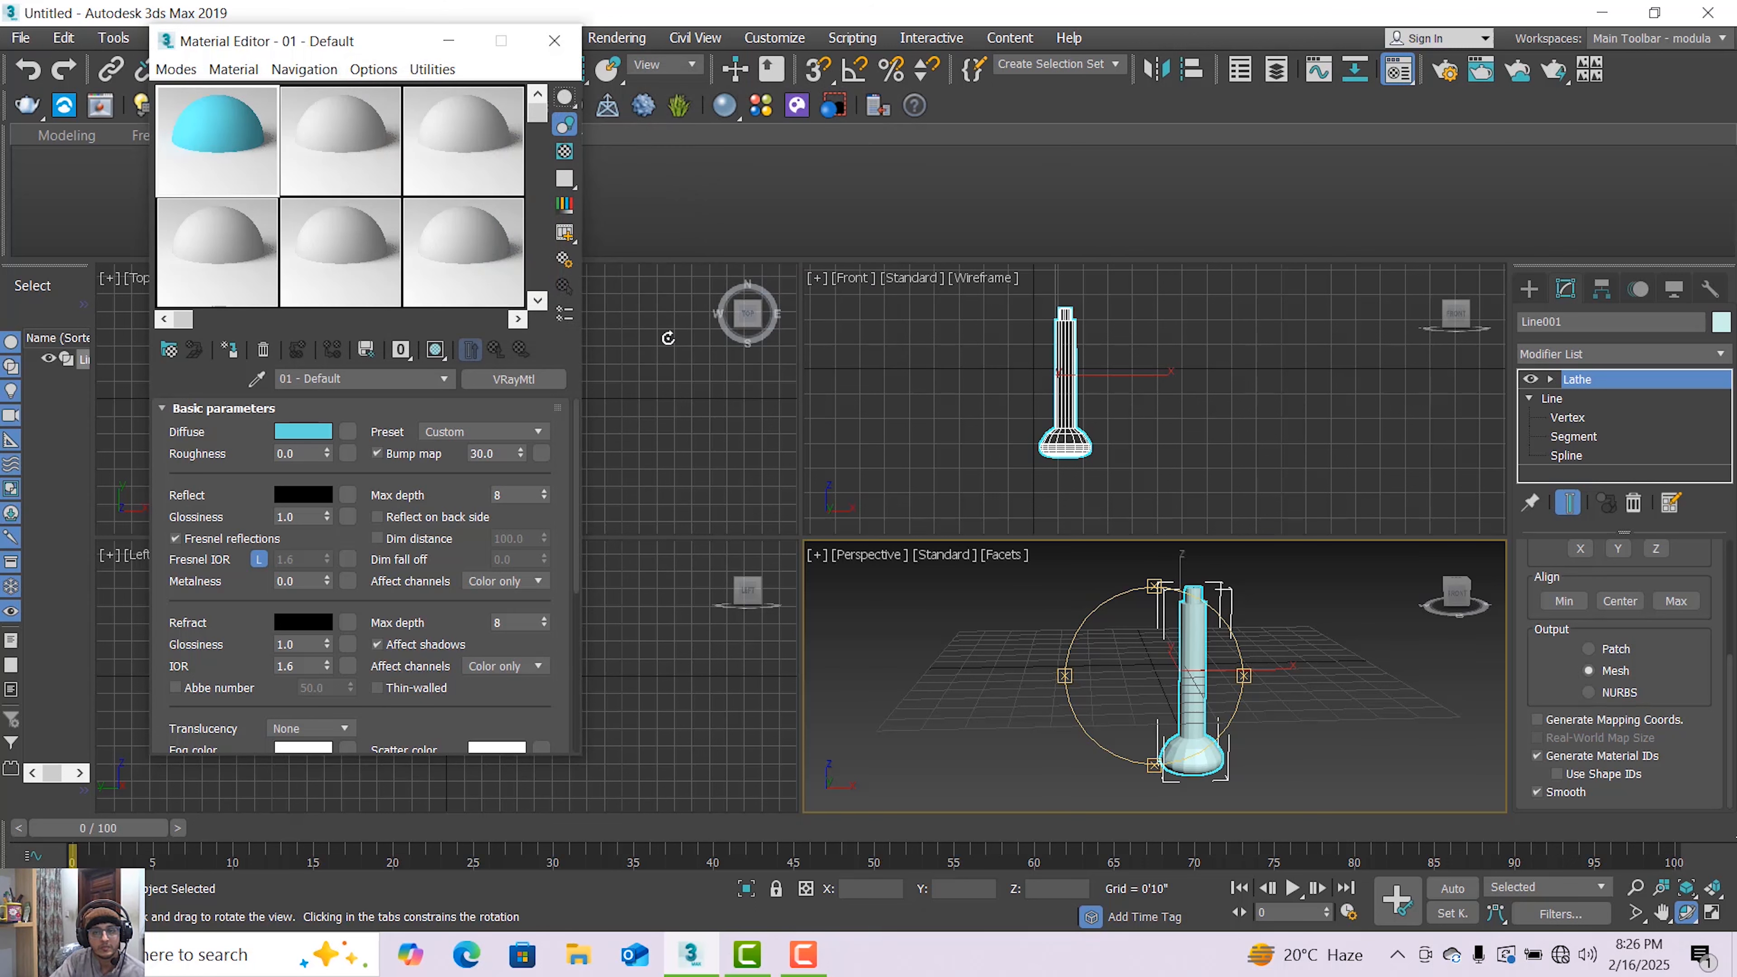
pyautogui.click(222, 353)
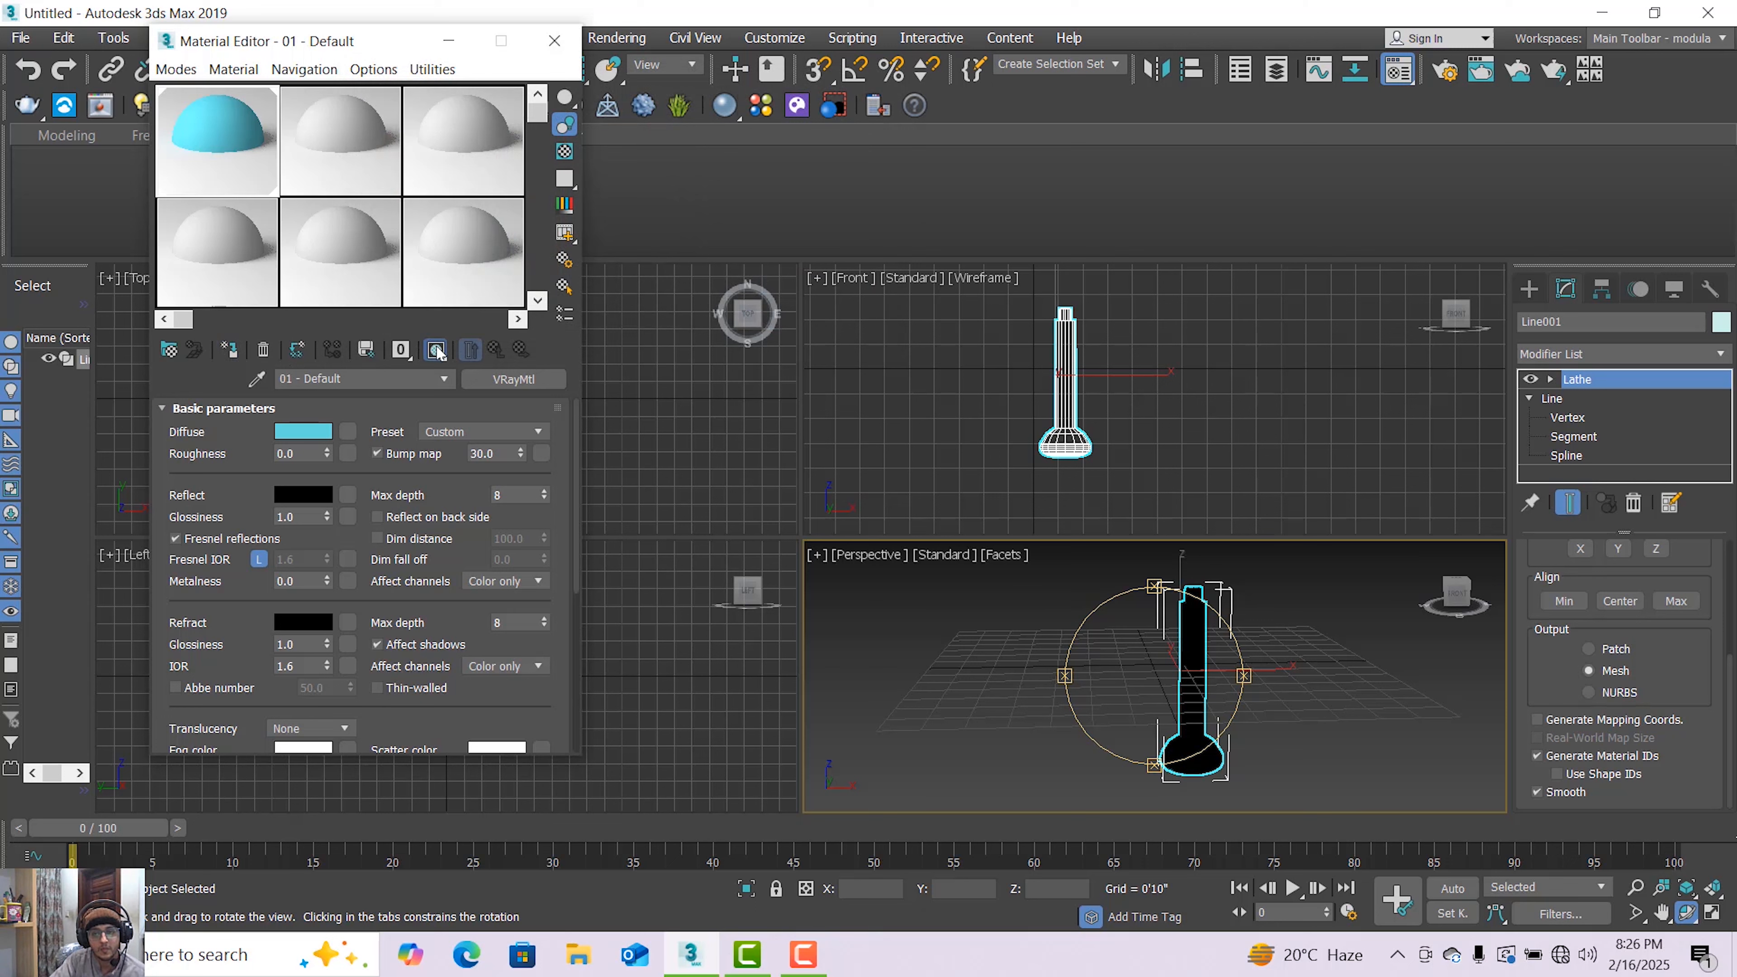
# Darken the diffuse color to a value of 144
pyautogui.click(298, 431)
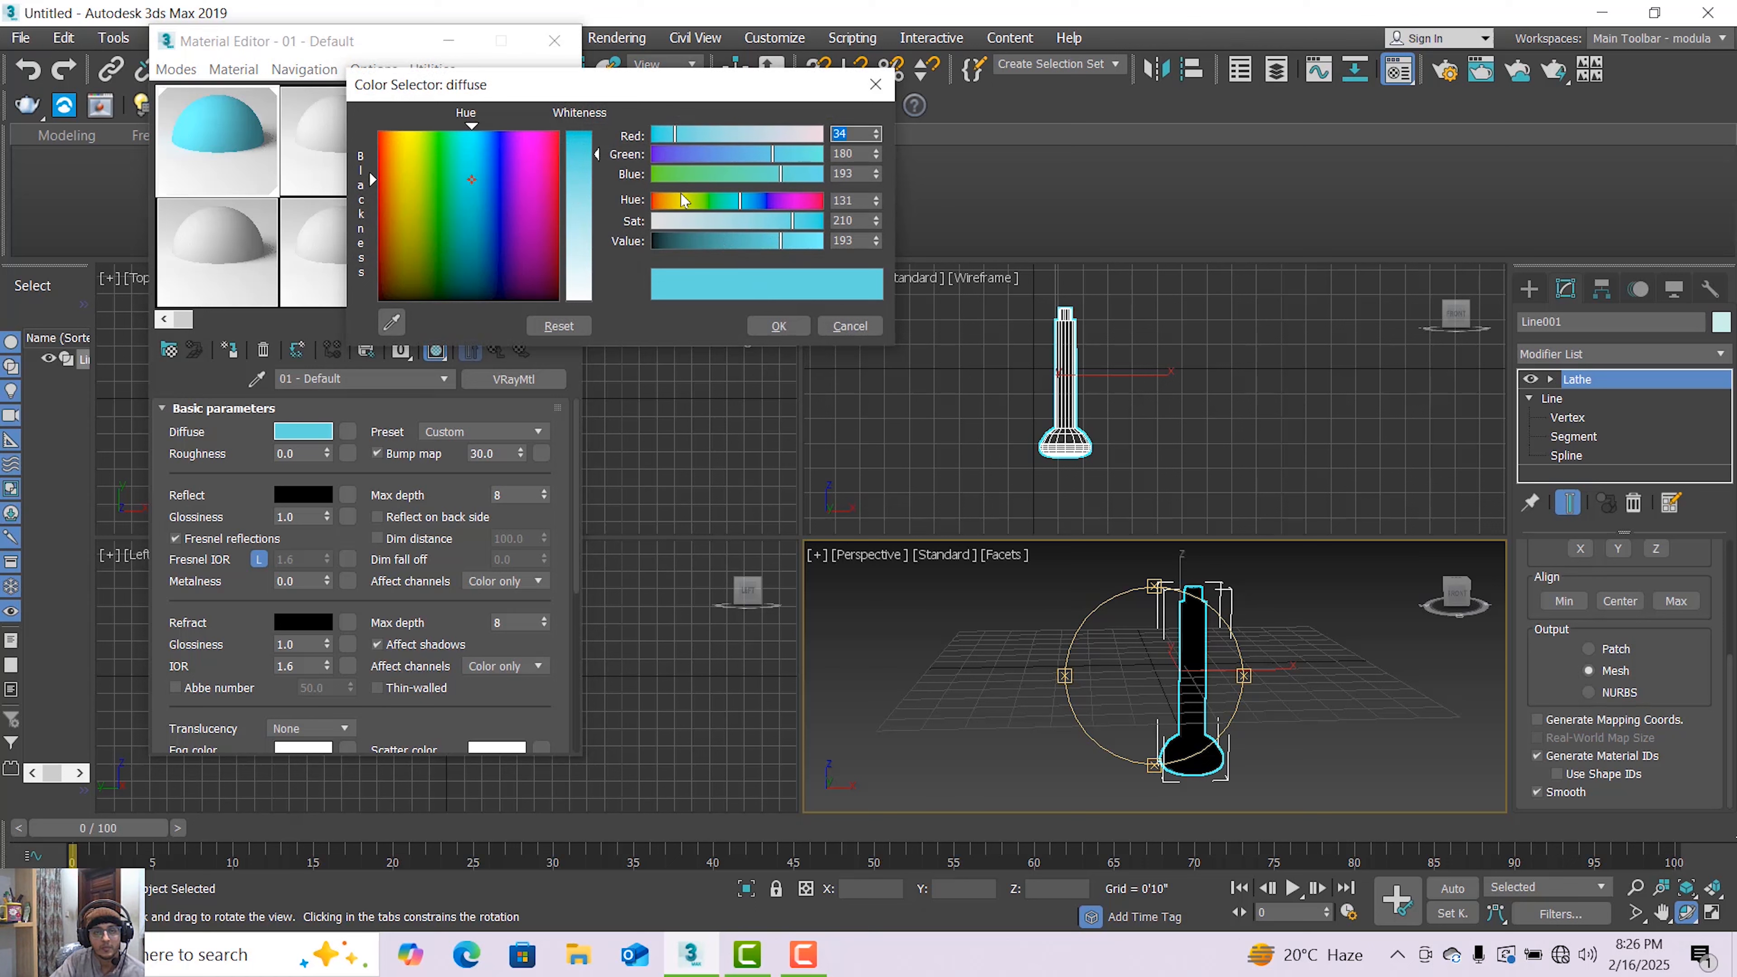
pyautogui.click(755, 243)
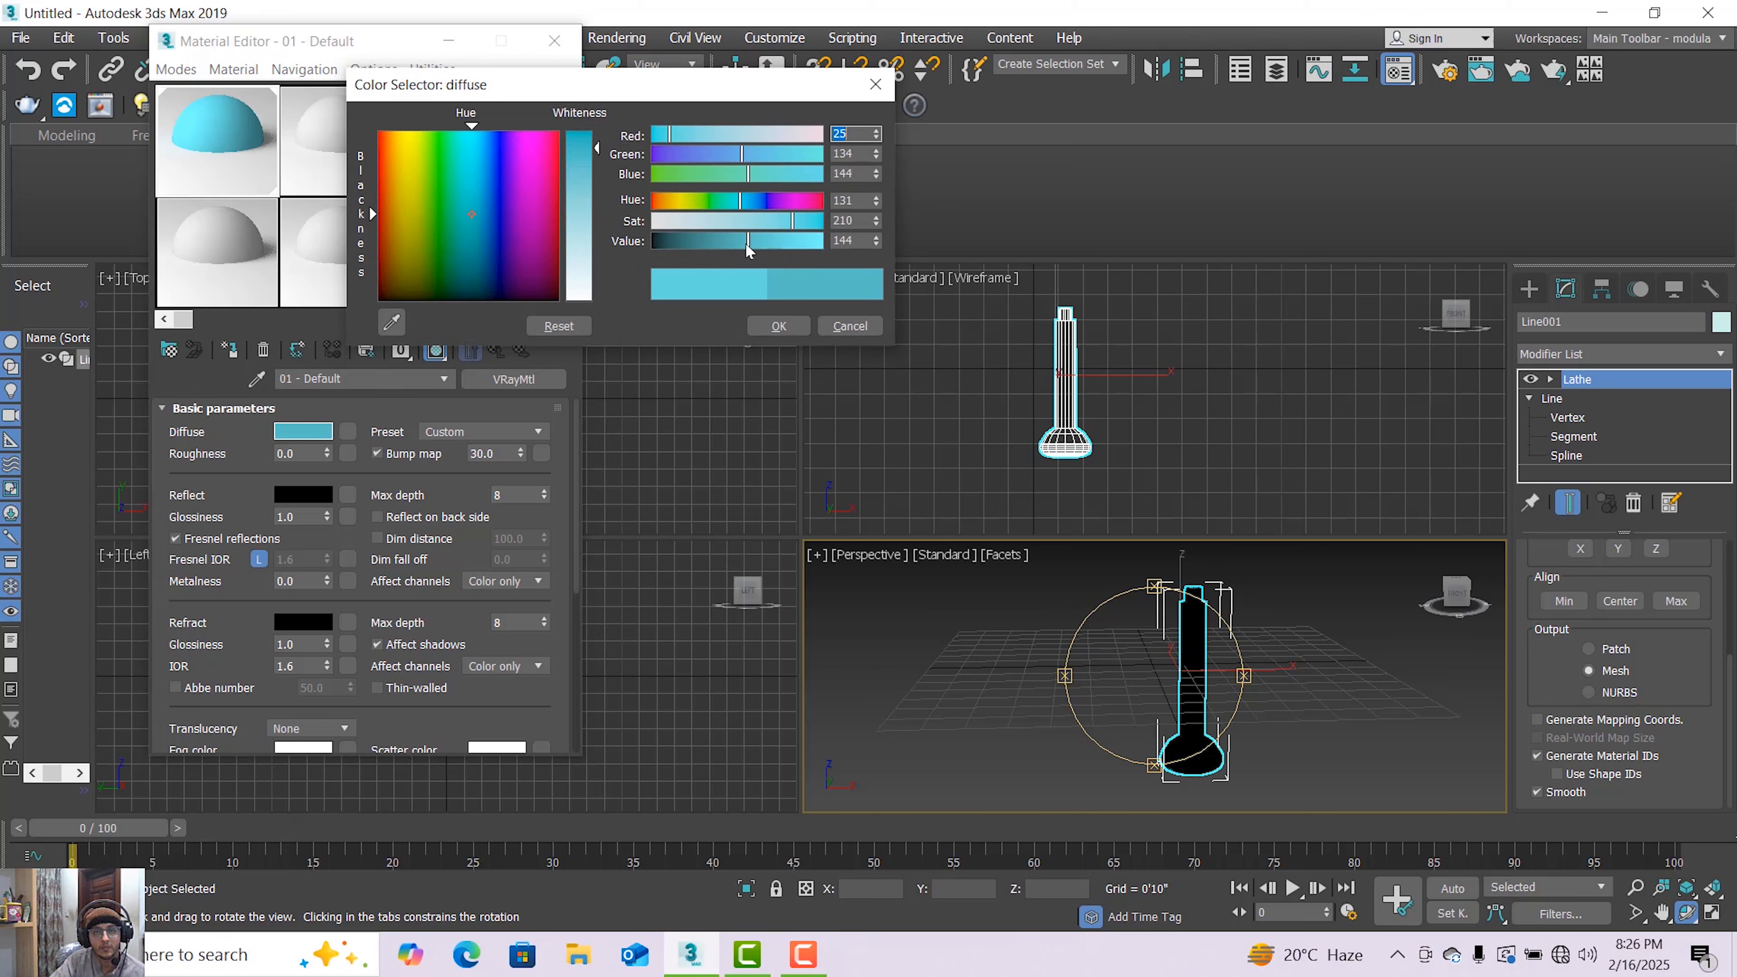
pyautogui.click(778, 326)
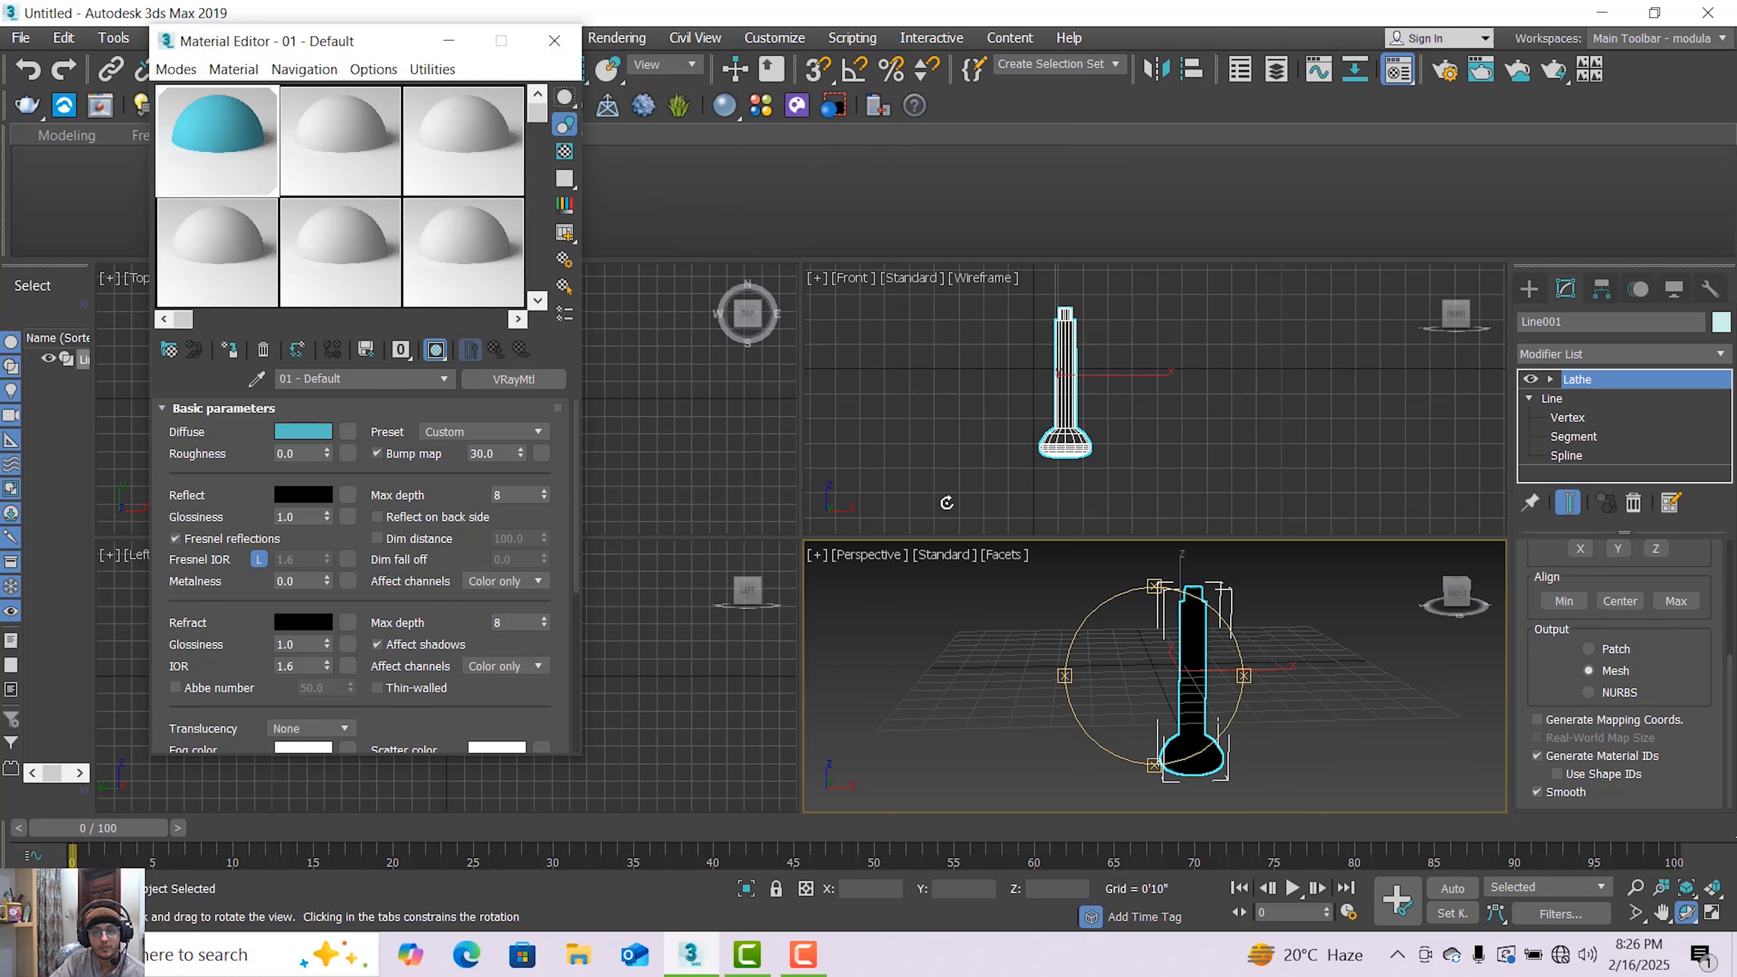
# Switch the Perspective viewport to Default Shading and close the Material Editor
pyautogui.click(1002, 555)
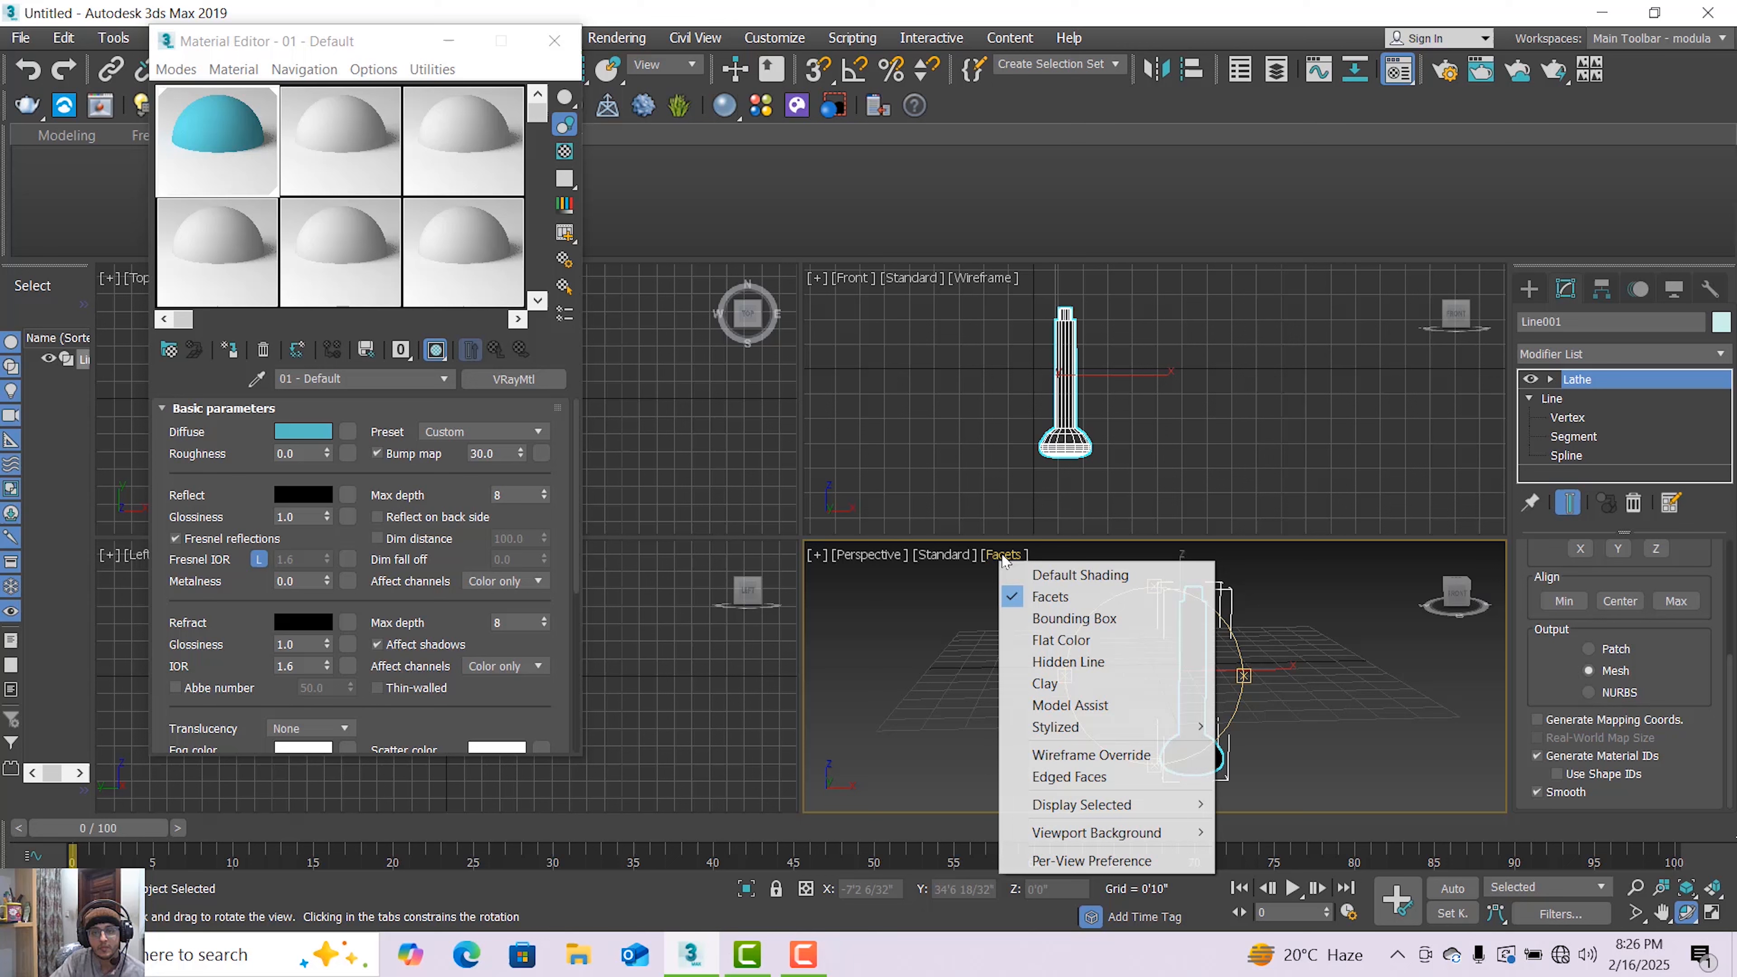
pyautogui.click(1033, 574)
pyautogui.click(456, 45)
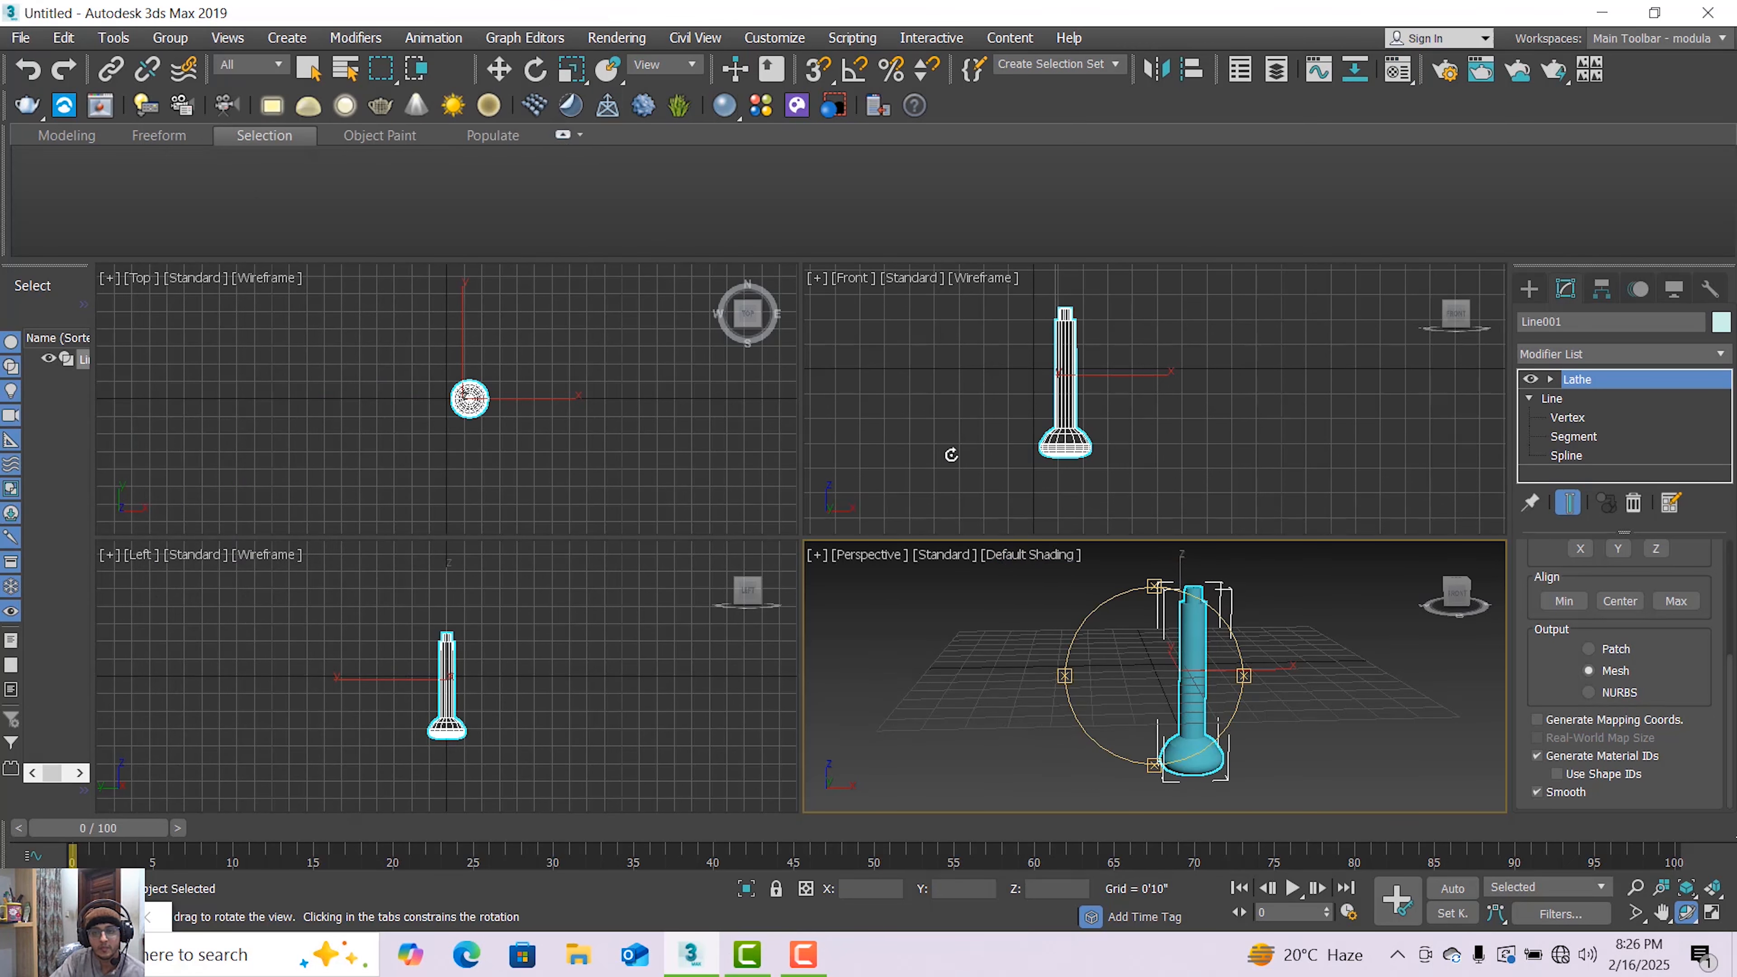
# Inspect the shaded lathed stand up close in the Perspective viewport
pyautogui.click(499, 68)
pyautogui.click(1057, 654)
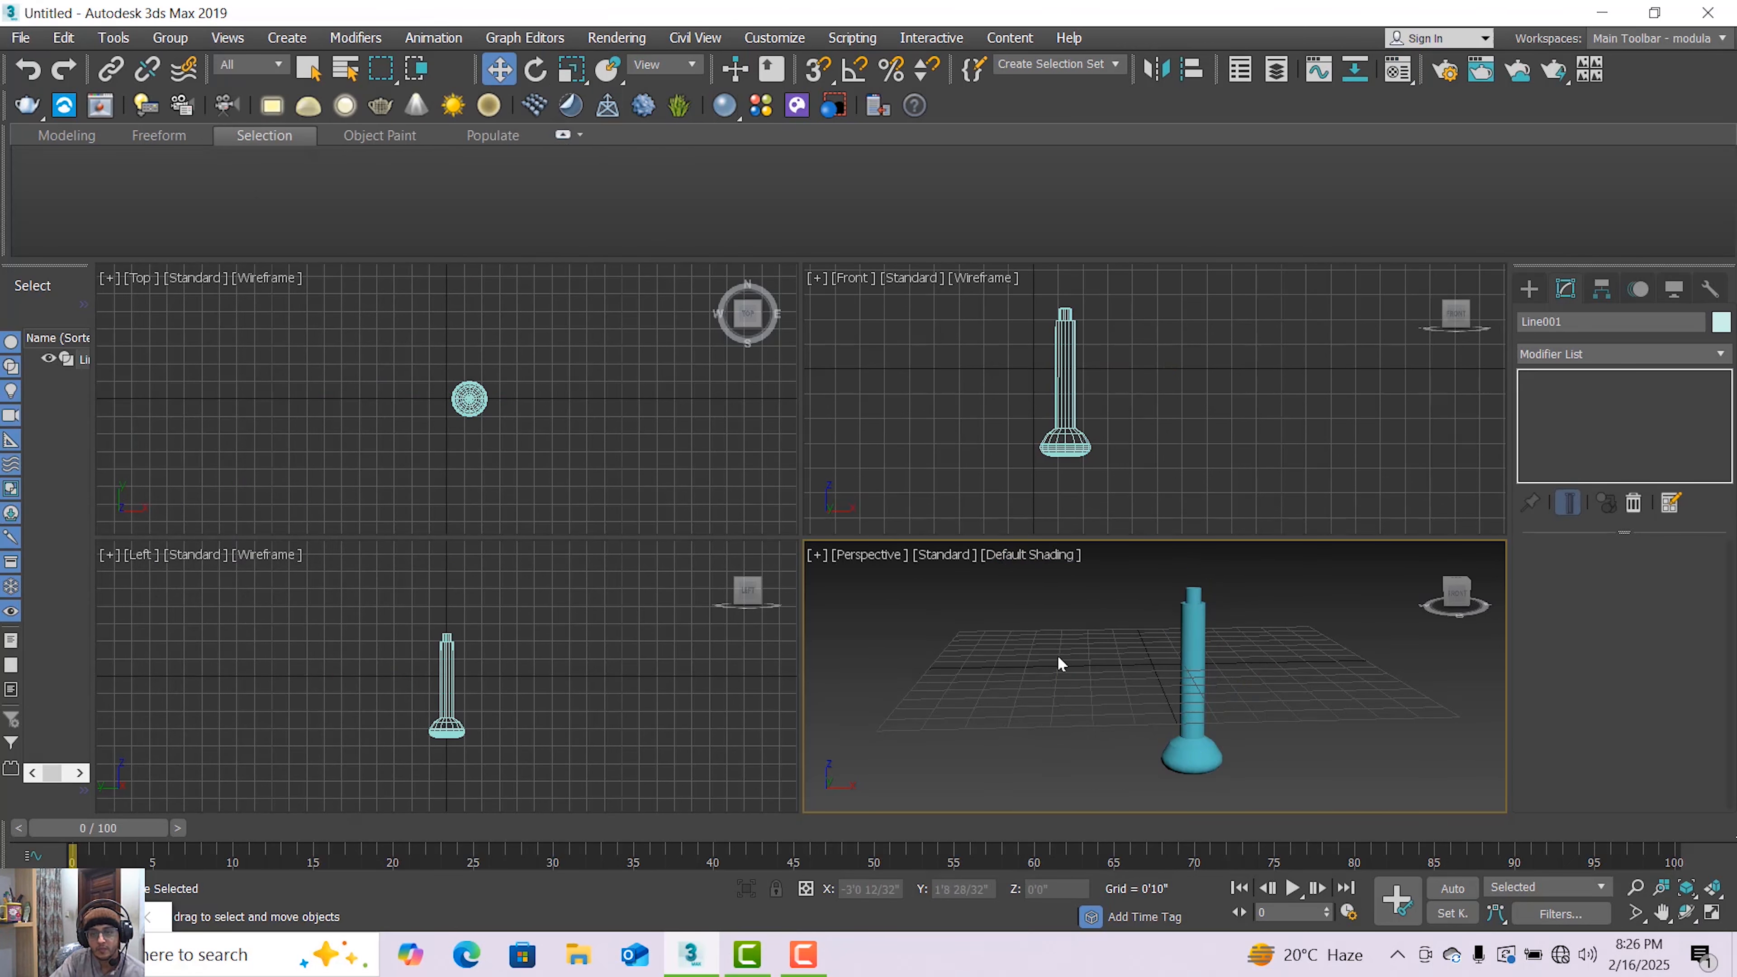
pyautogui.scroll(2, 1172, 683)
pyautogui.scroll(-3, 1176, 692)
pyautogui.scroll(4, 1177, 597)
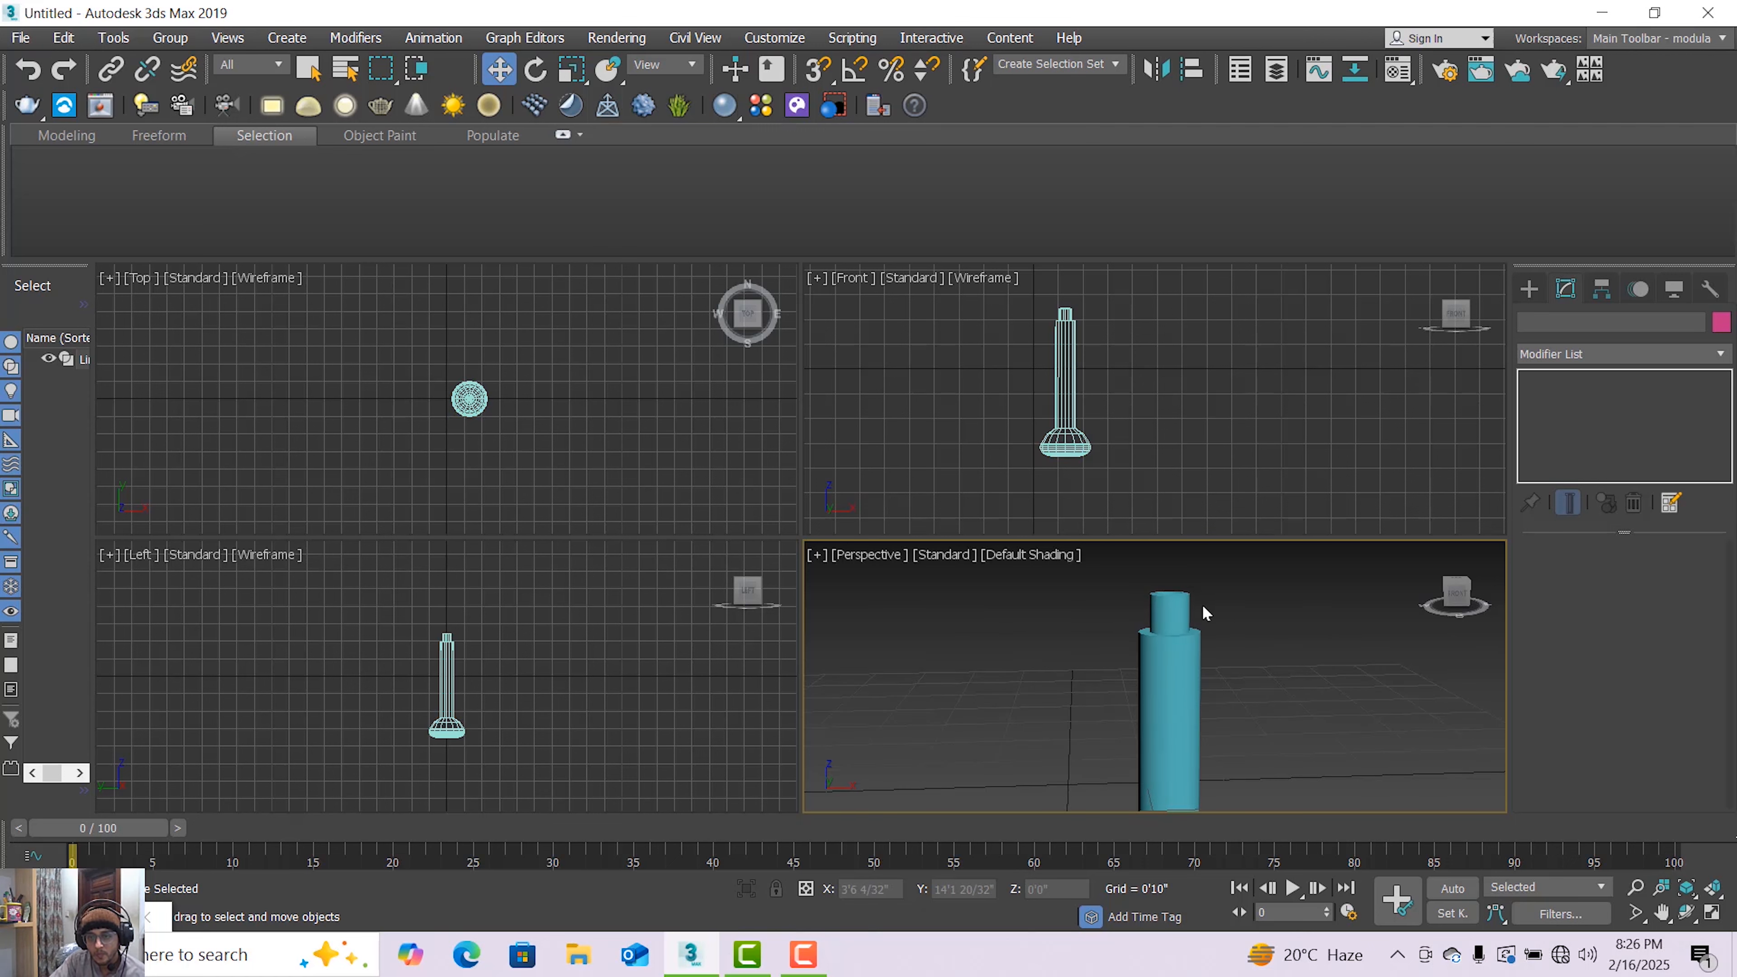
pyautogui.click(1178, 598)
pyautogui.scroll(-2, 1176, 596)
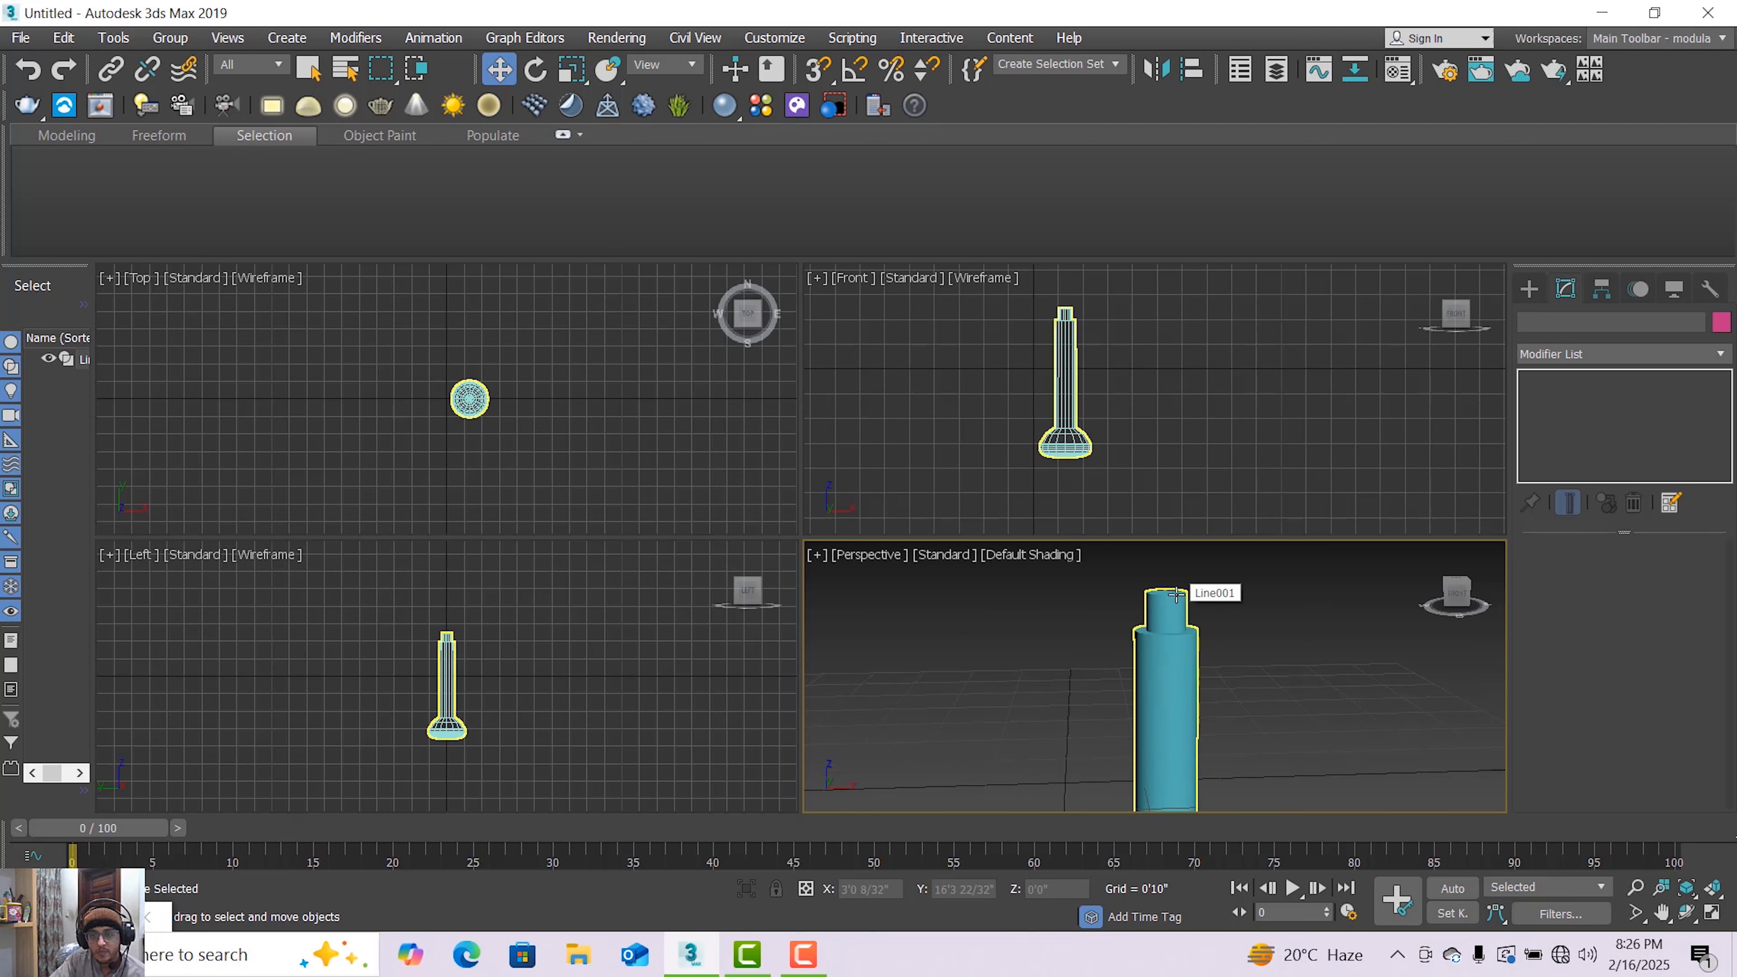
pyautogui.scroll(-3, 1171, 593)
pyautogui.scroll(-3, 1098, 430)
pyautogui.scroll(-2, 1125, 479)
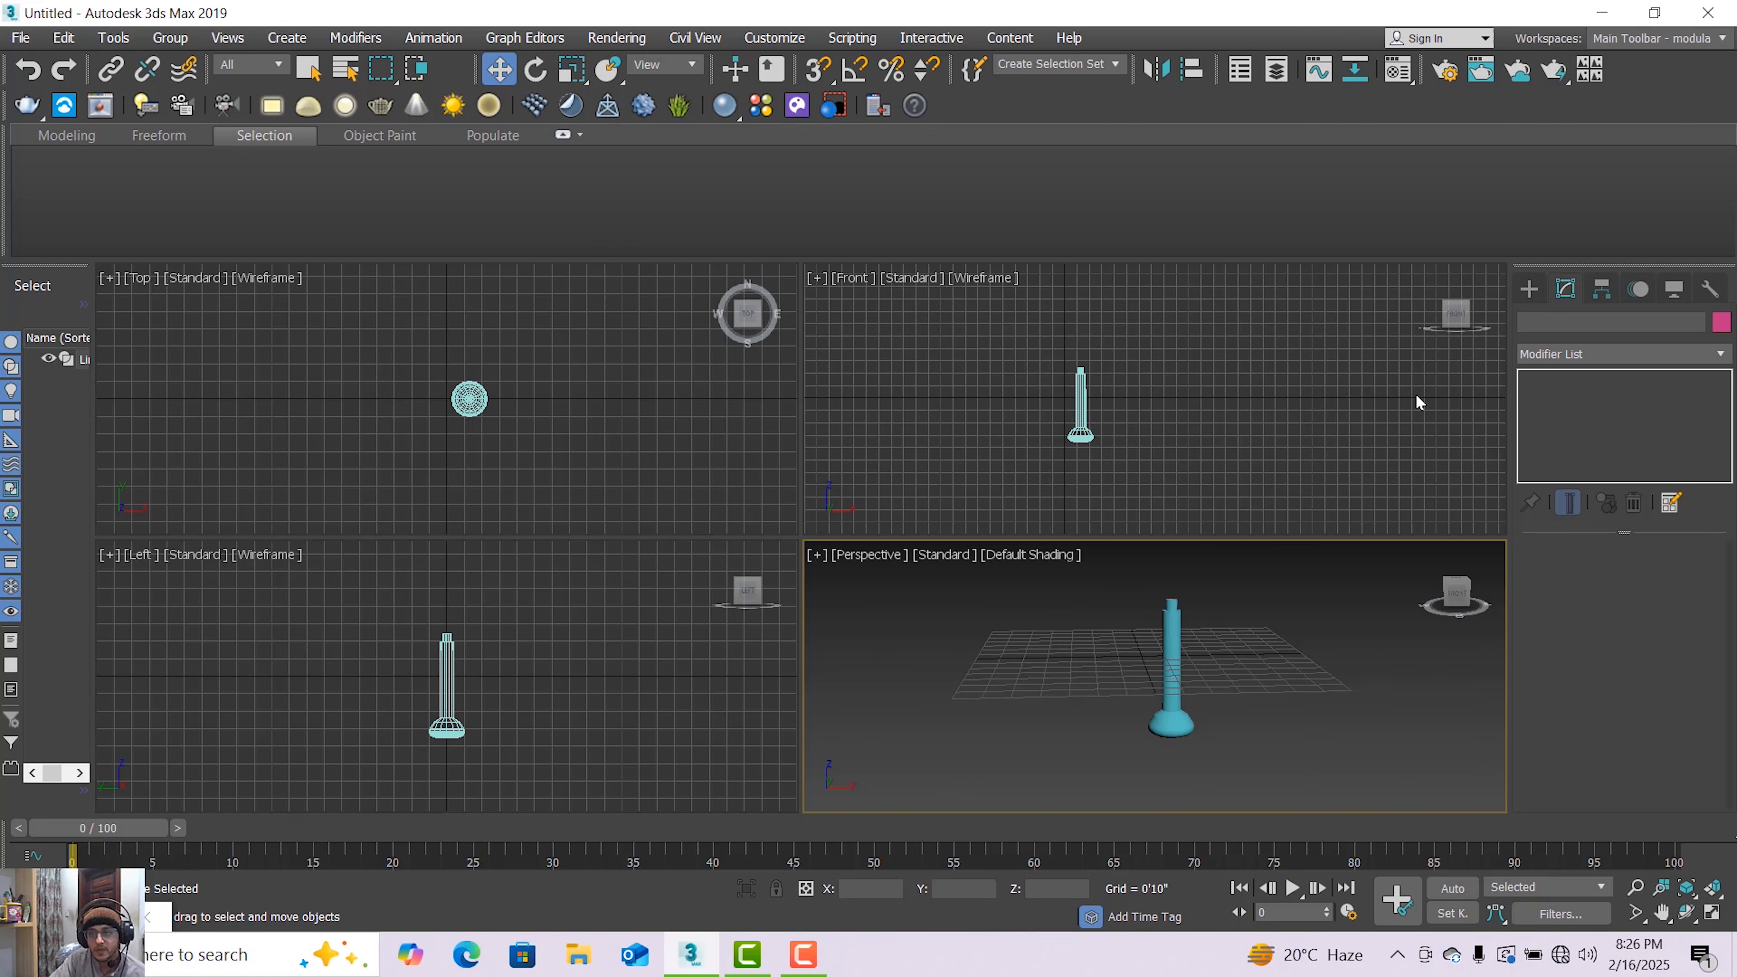
# Create a cone above the stand, about 6'11" bottom radius, 3'3" top radius and 6'2" high
pyautogui.click(1528, 288)
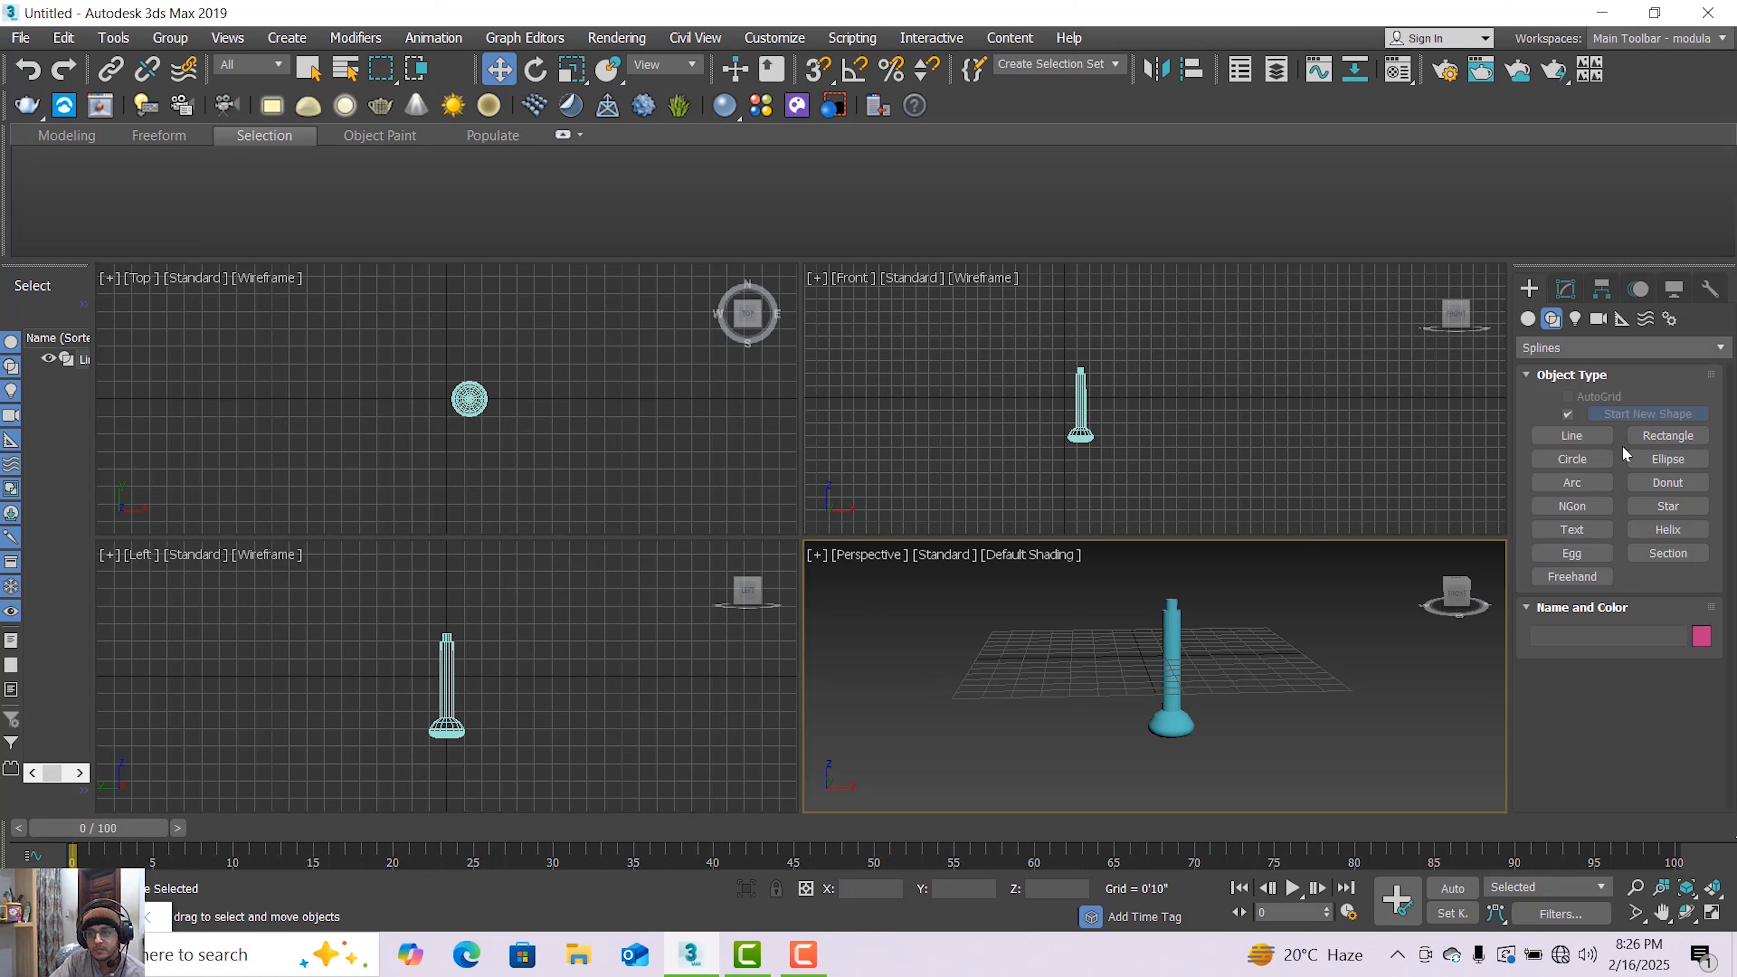
pyautogui.click(1527, 318)
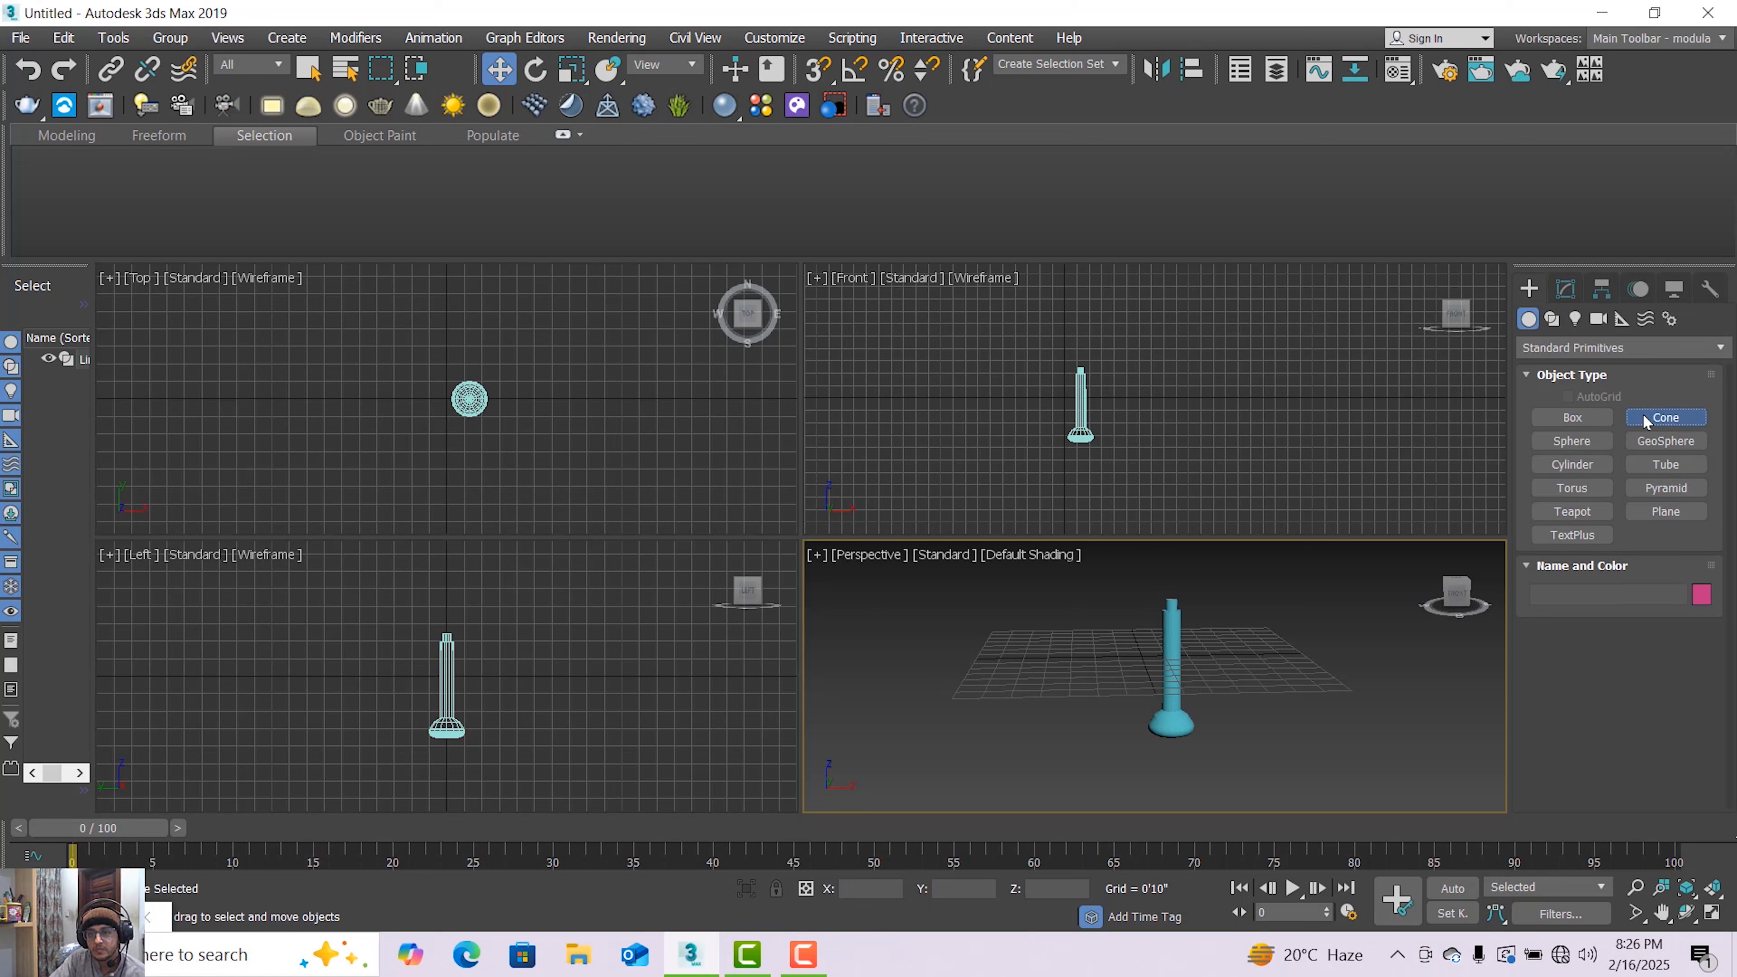
pyautogui.click(1666, 416)
pyautogui.scroll(3, 1186, 639)
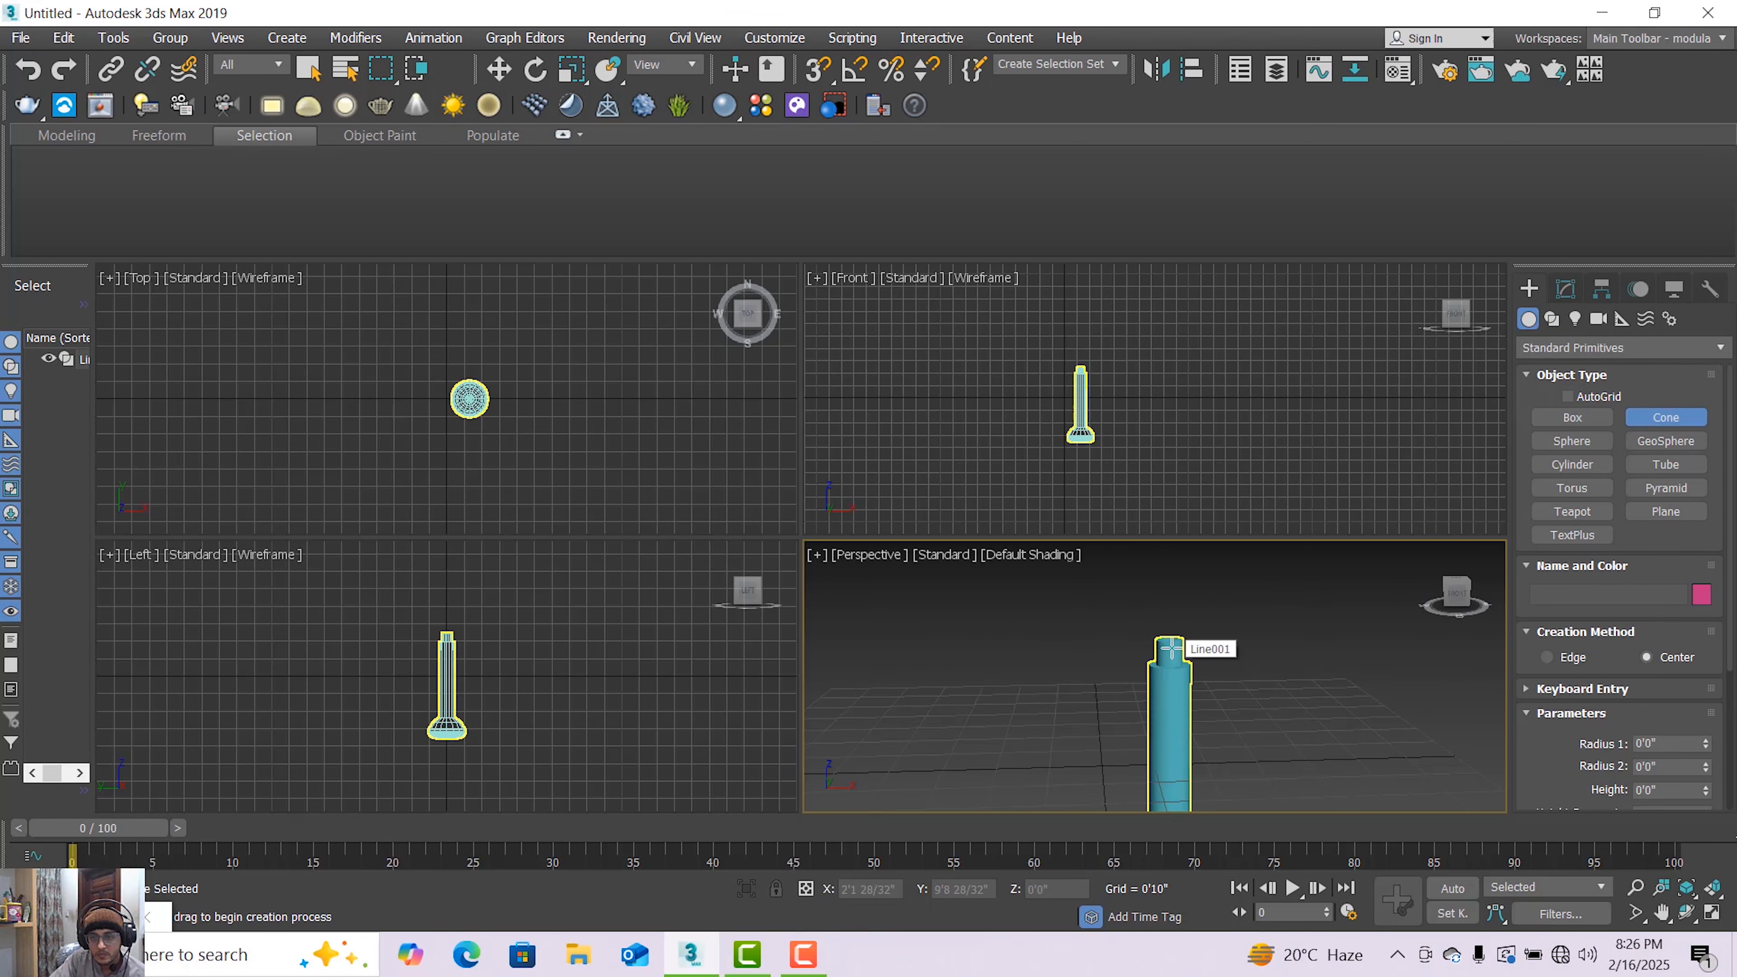
pyautogui.moveTo(1164, 628); pyautogui.dragTo(1163, 600)
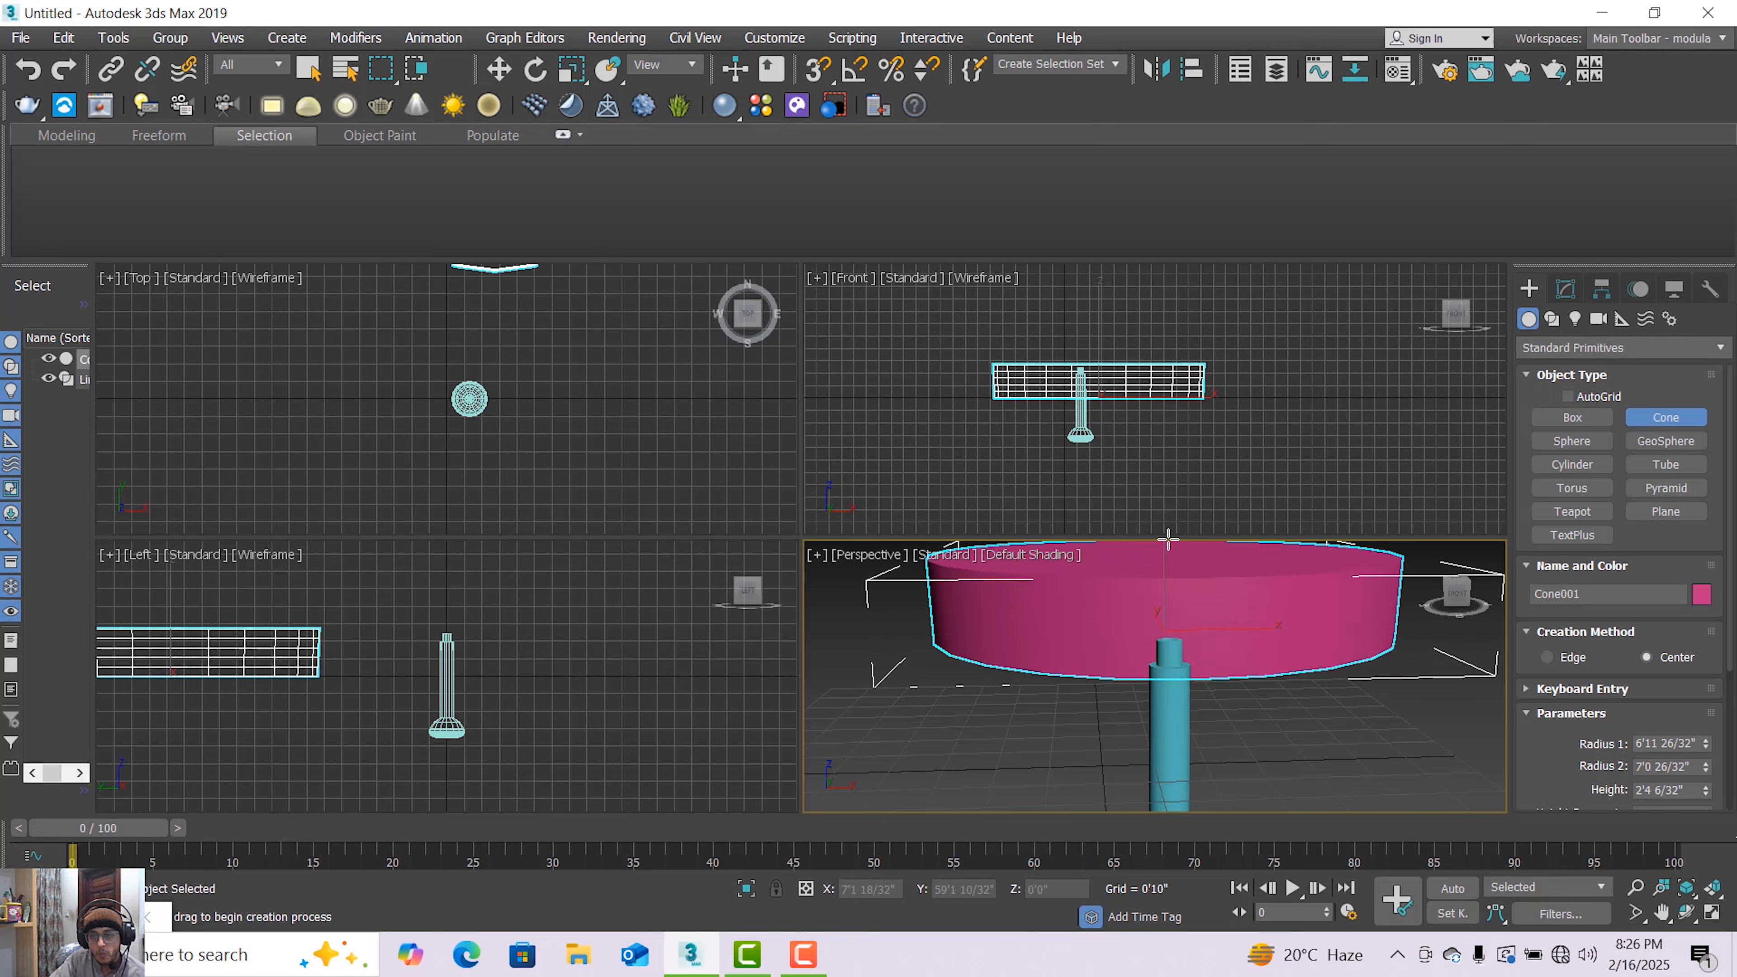
pyautogui.scroll(-6, 1189, 602)
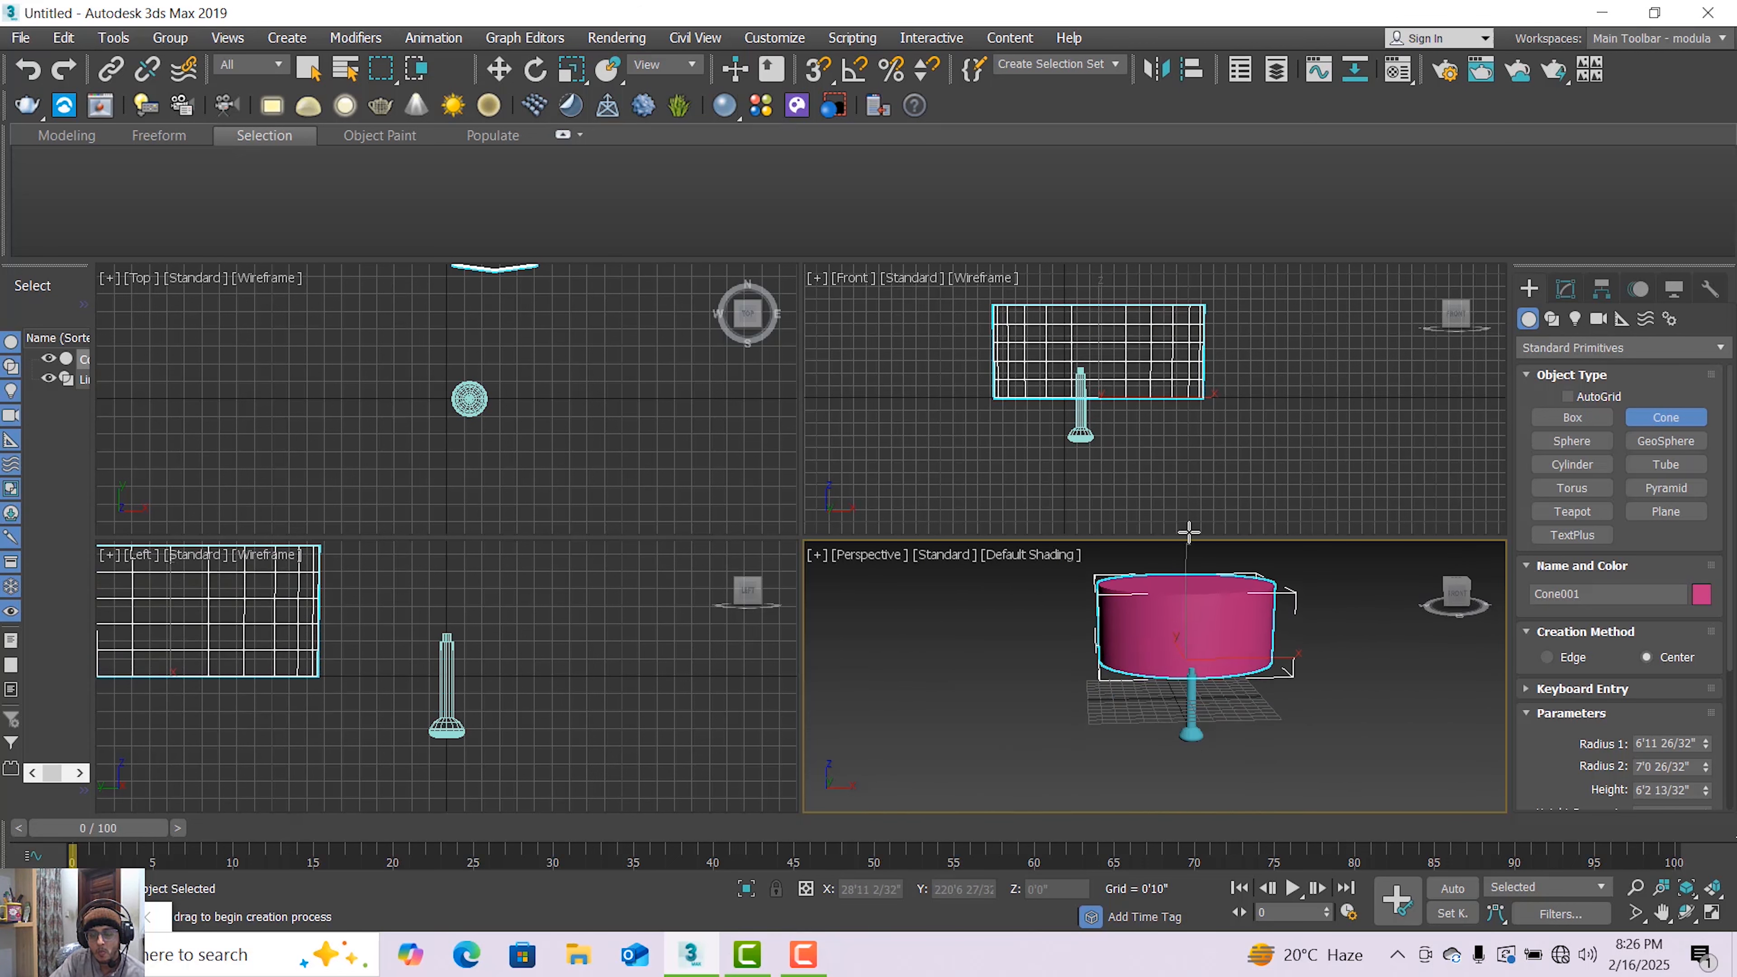
pyautogui.click(1191, 570)
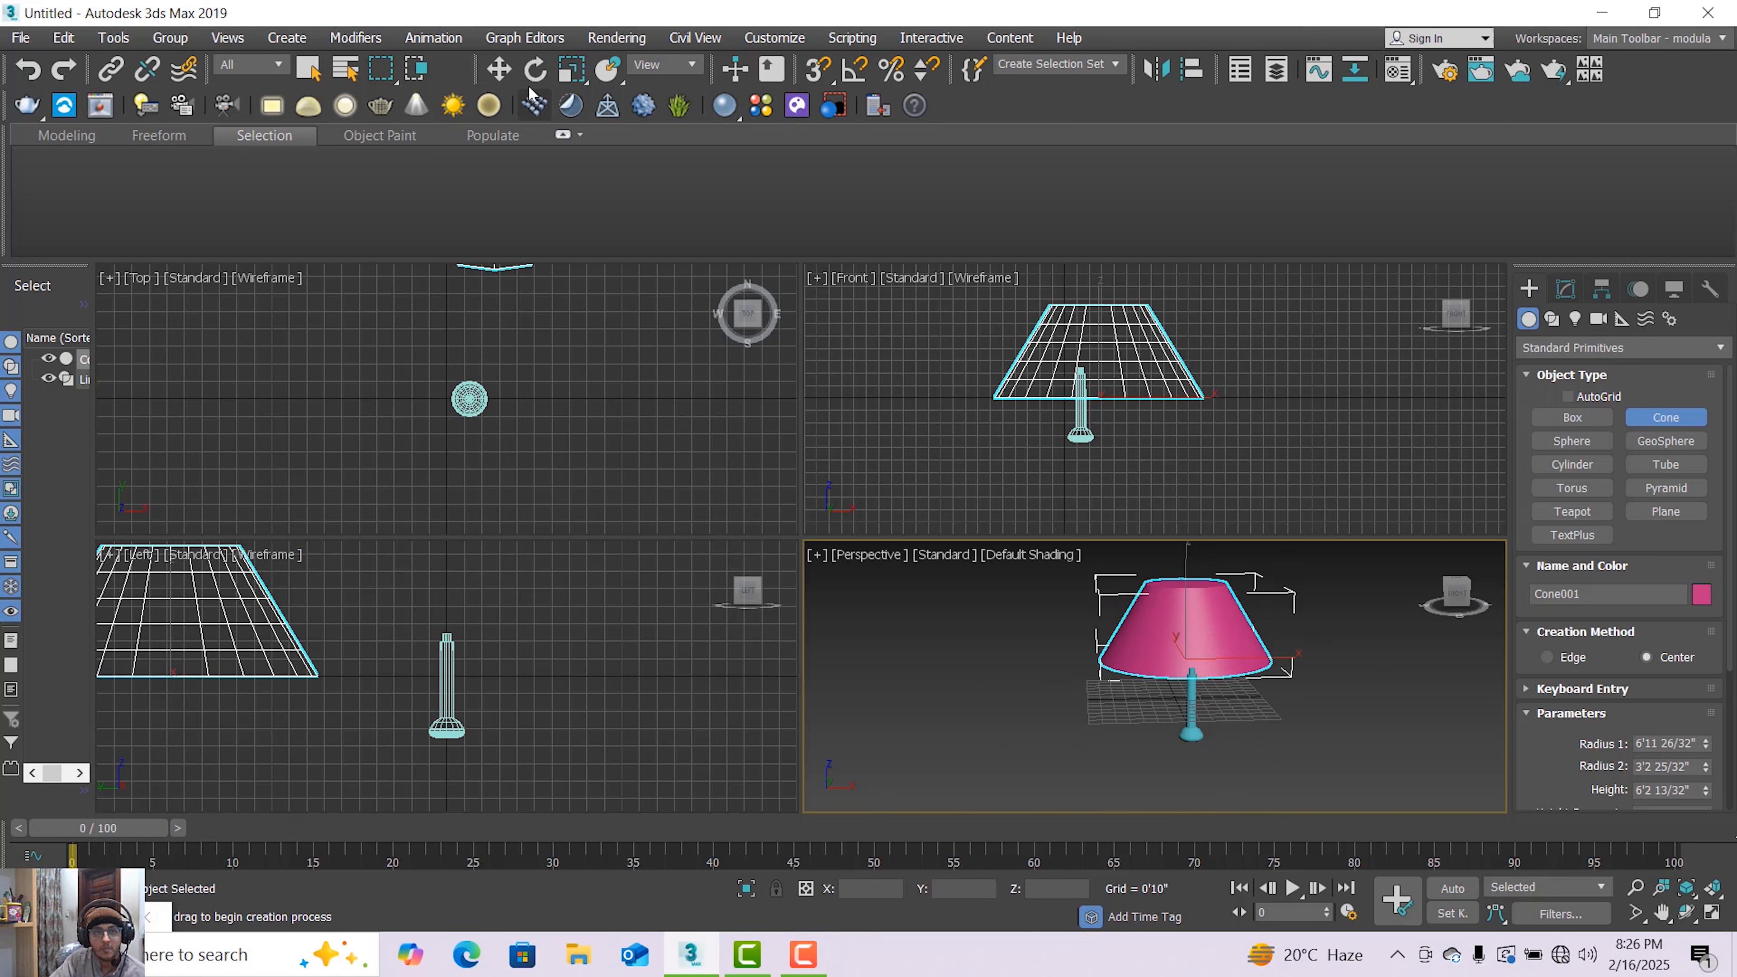
# Uniformly scale the cone down to about 47.6%
pyautogui.click(572, 69)
pyautogui.moveTo(1207, 663); pyautogui.dragTo(1193, 714)
pyautogui.scroll(3, 1193, 715)
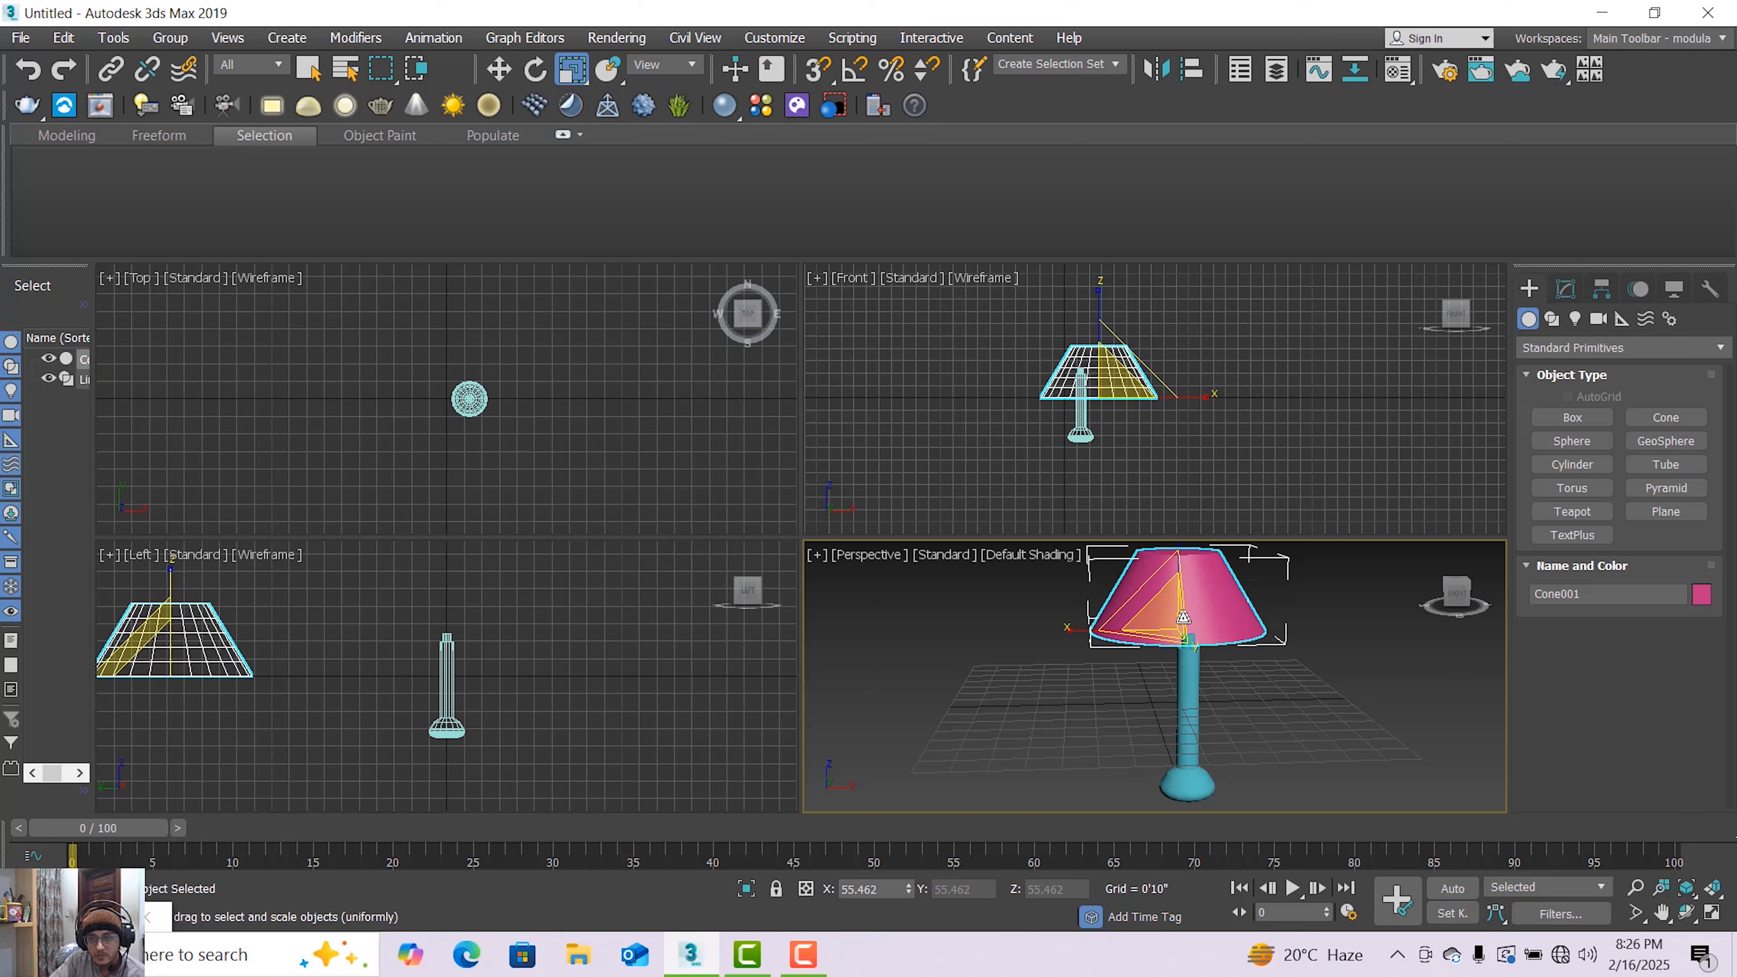
pyautogui.moveTo(1168, 615); pyautogui.dragTo(1180, 621)
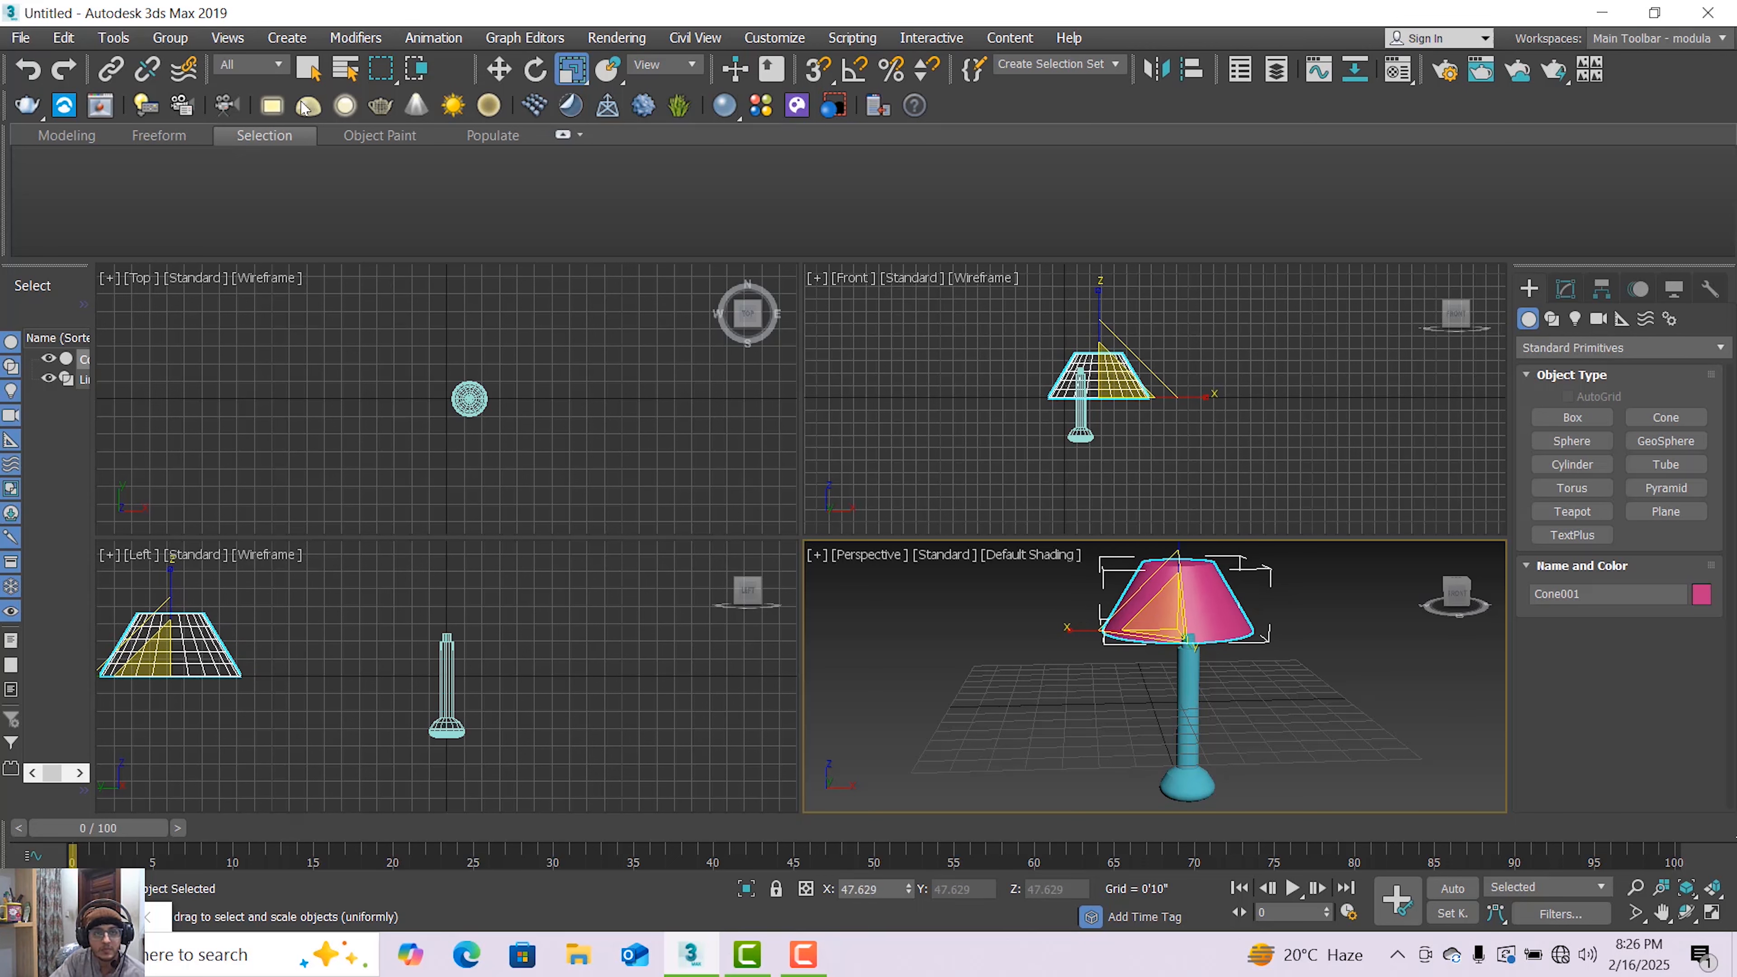
# Move the cone so it sits centered on top of the lamp stand
pyautogui.click(497, 70)
pyautogui.scroll(-5, 454, 339)
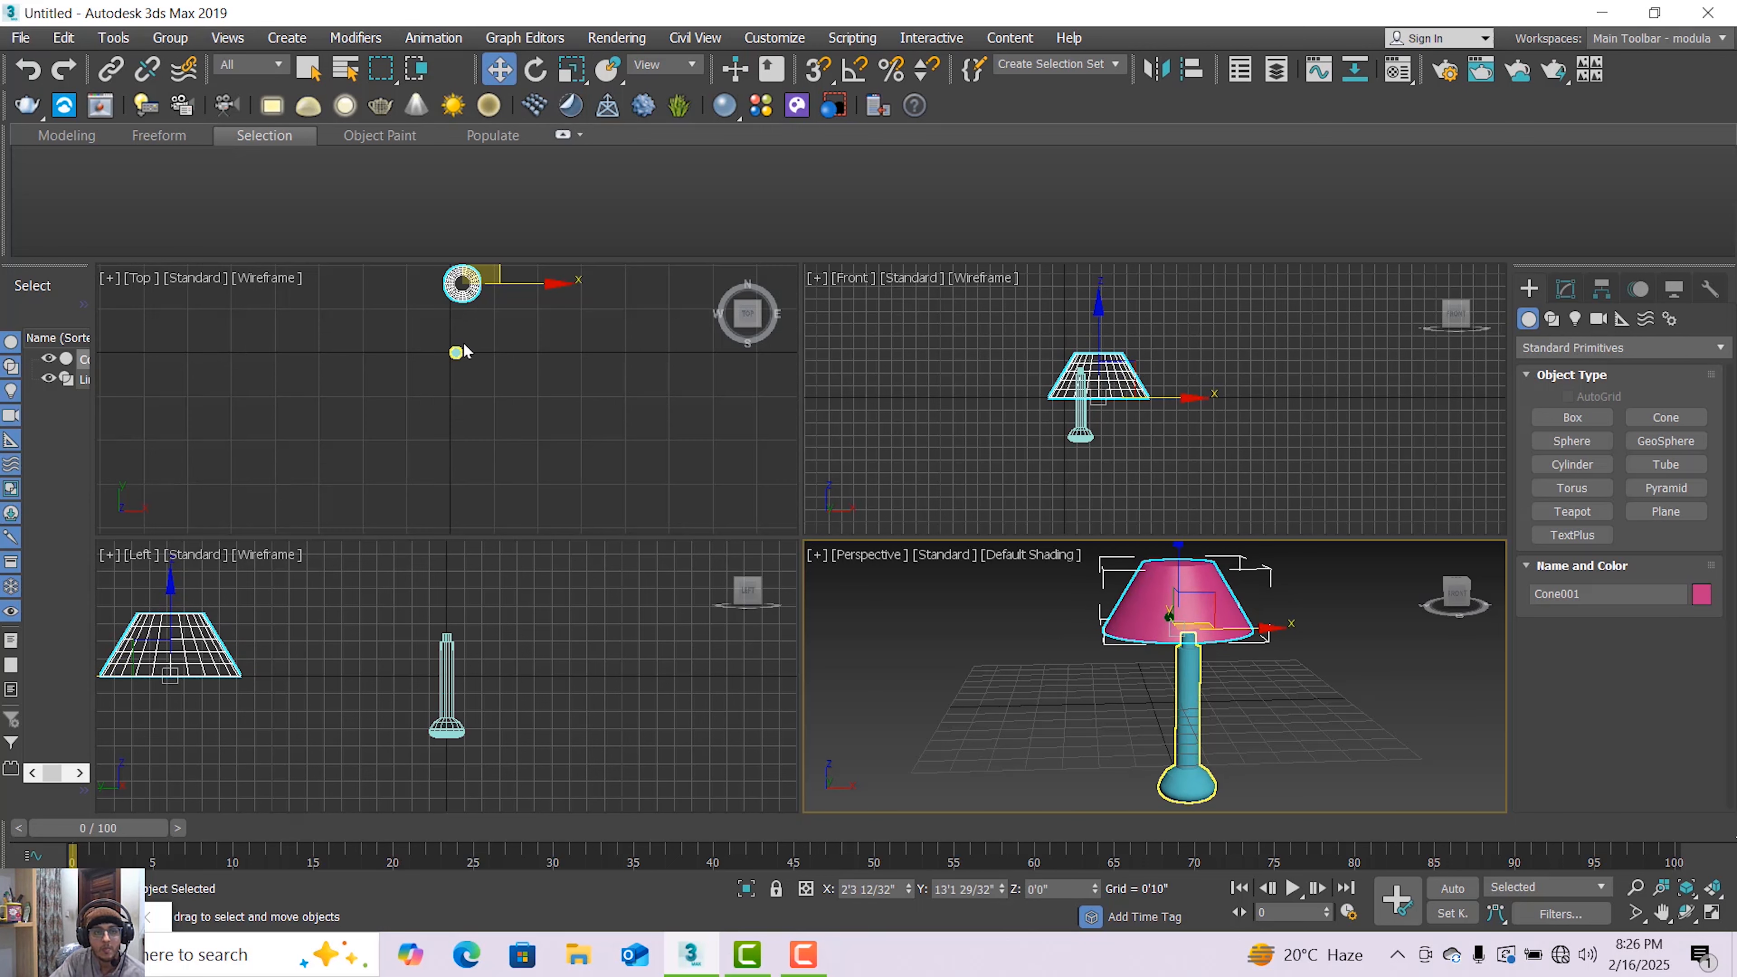
pyautogui.moveTo(457, 350); pyautogui.dragTo(455, 386, button='middle')
pyautogui.moveTo(463, 281); pyautogui.dragTo(543, 347)
pyautogui.scroll(3, 506, 368)
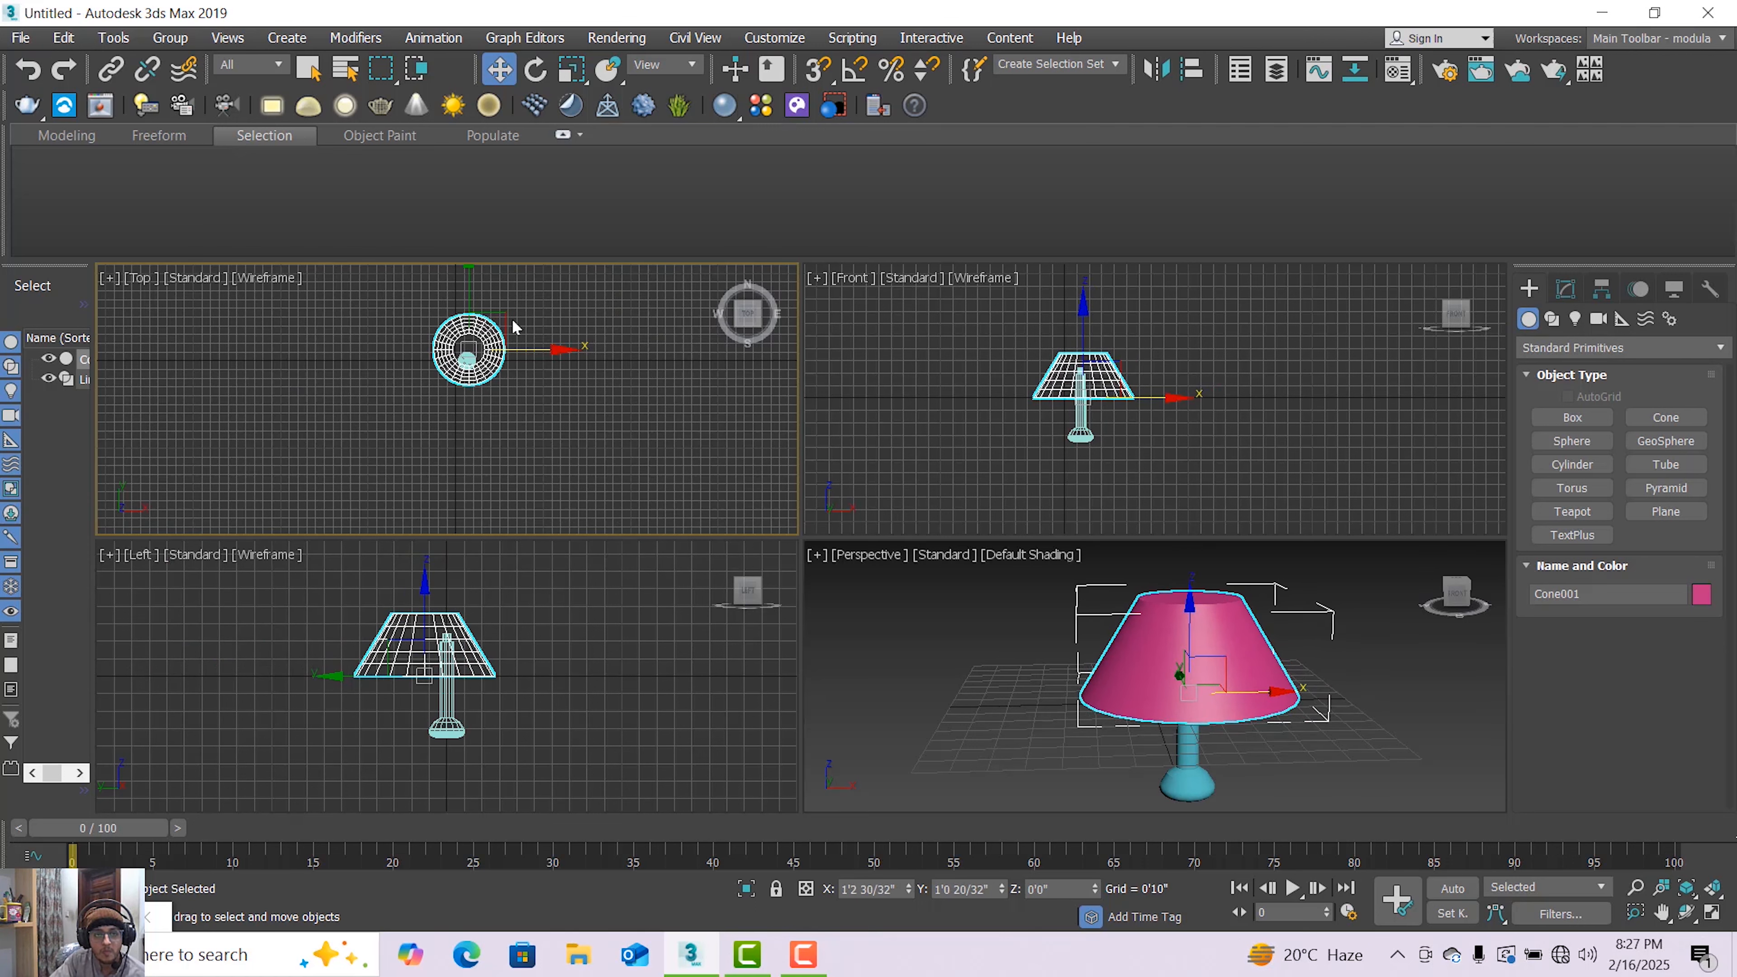
pyautogui.moveTo(477, 289); pyautogui.dragTo(464, 294)
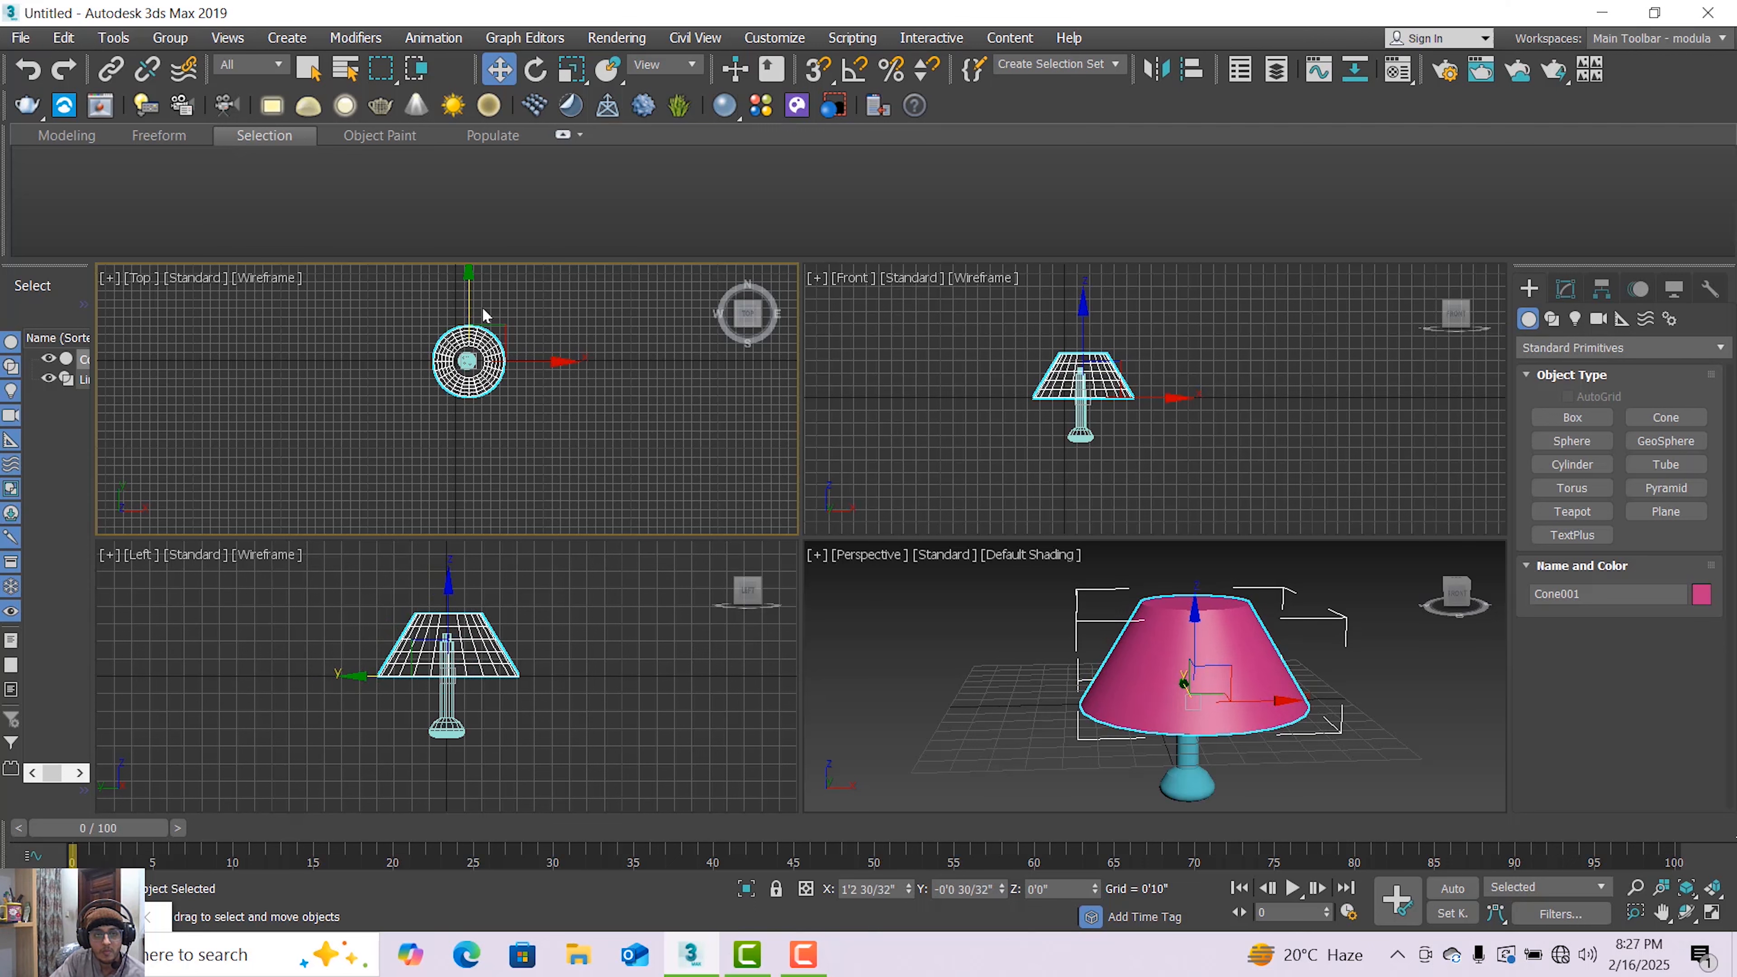
pyautogui.moveTo(532, 360); pyautogui.dragTo(527, 359)
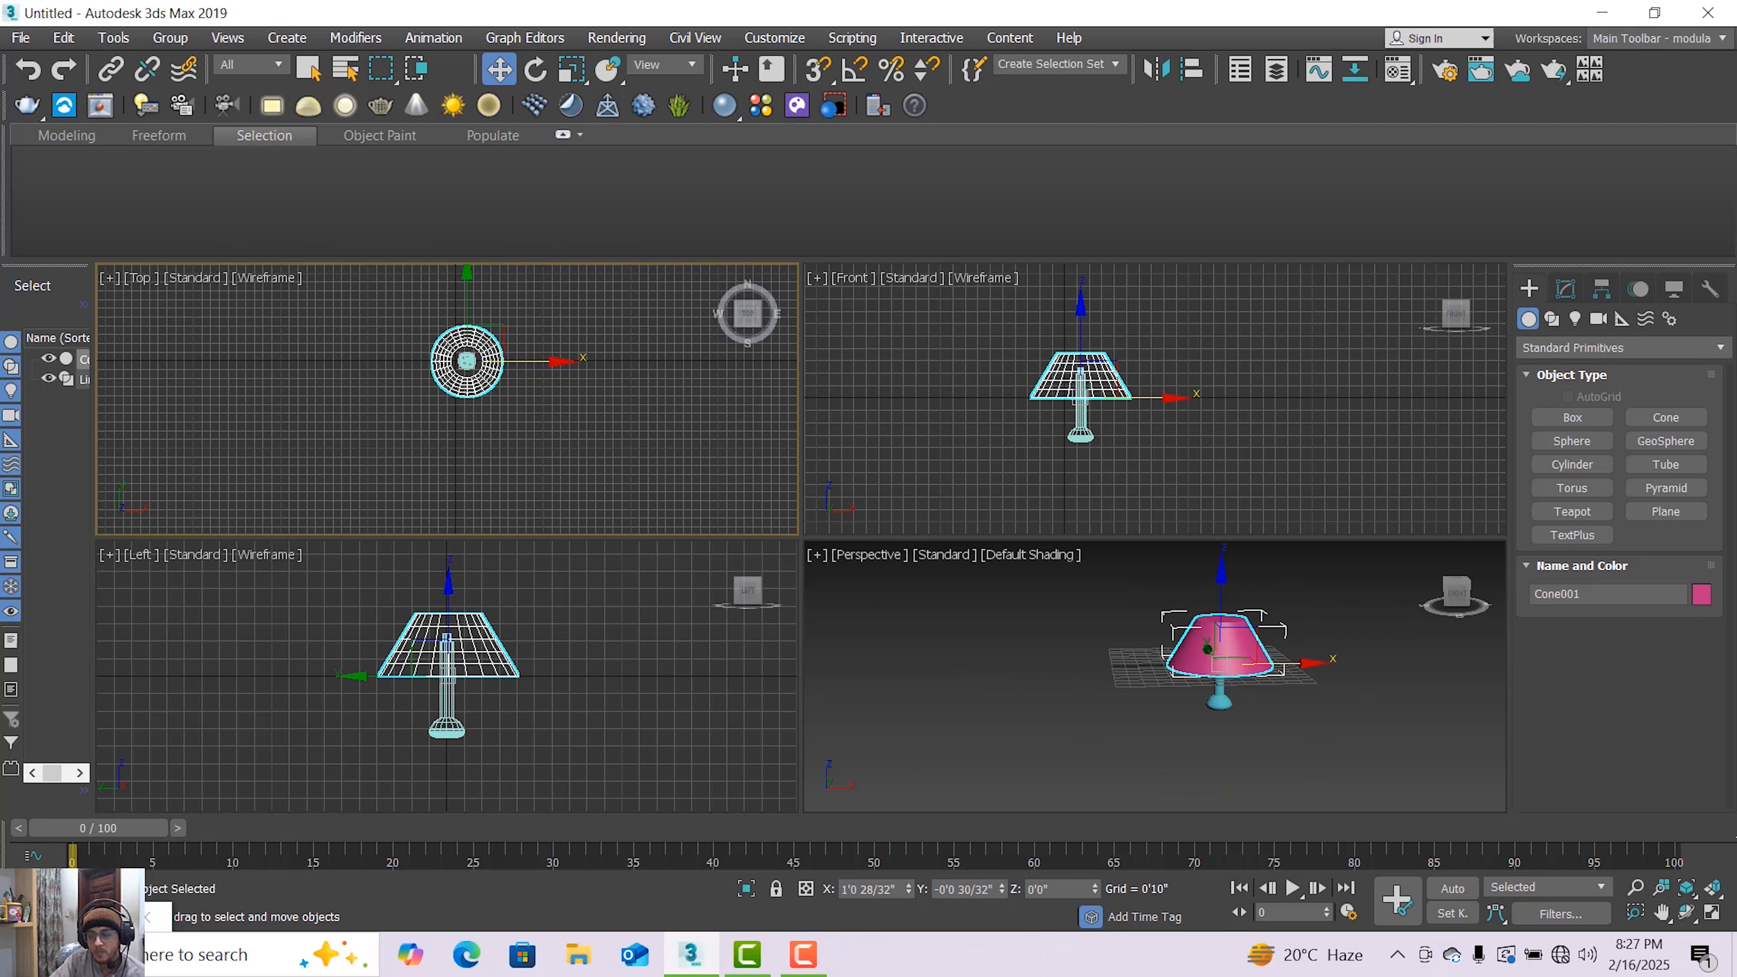
# Uniformly scale the lampshade cone down to about 47%
pyautogui.click(1711, 912)
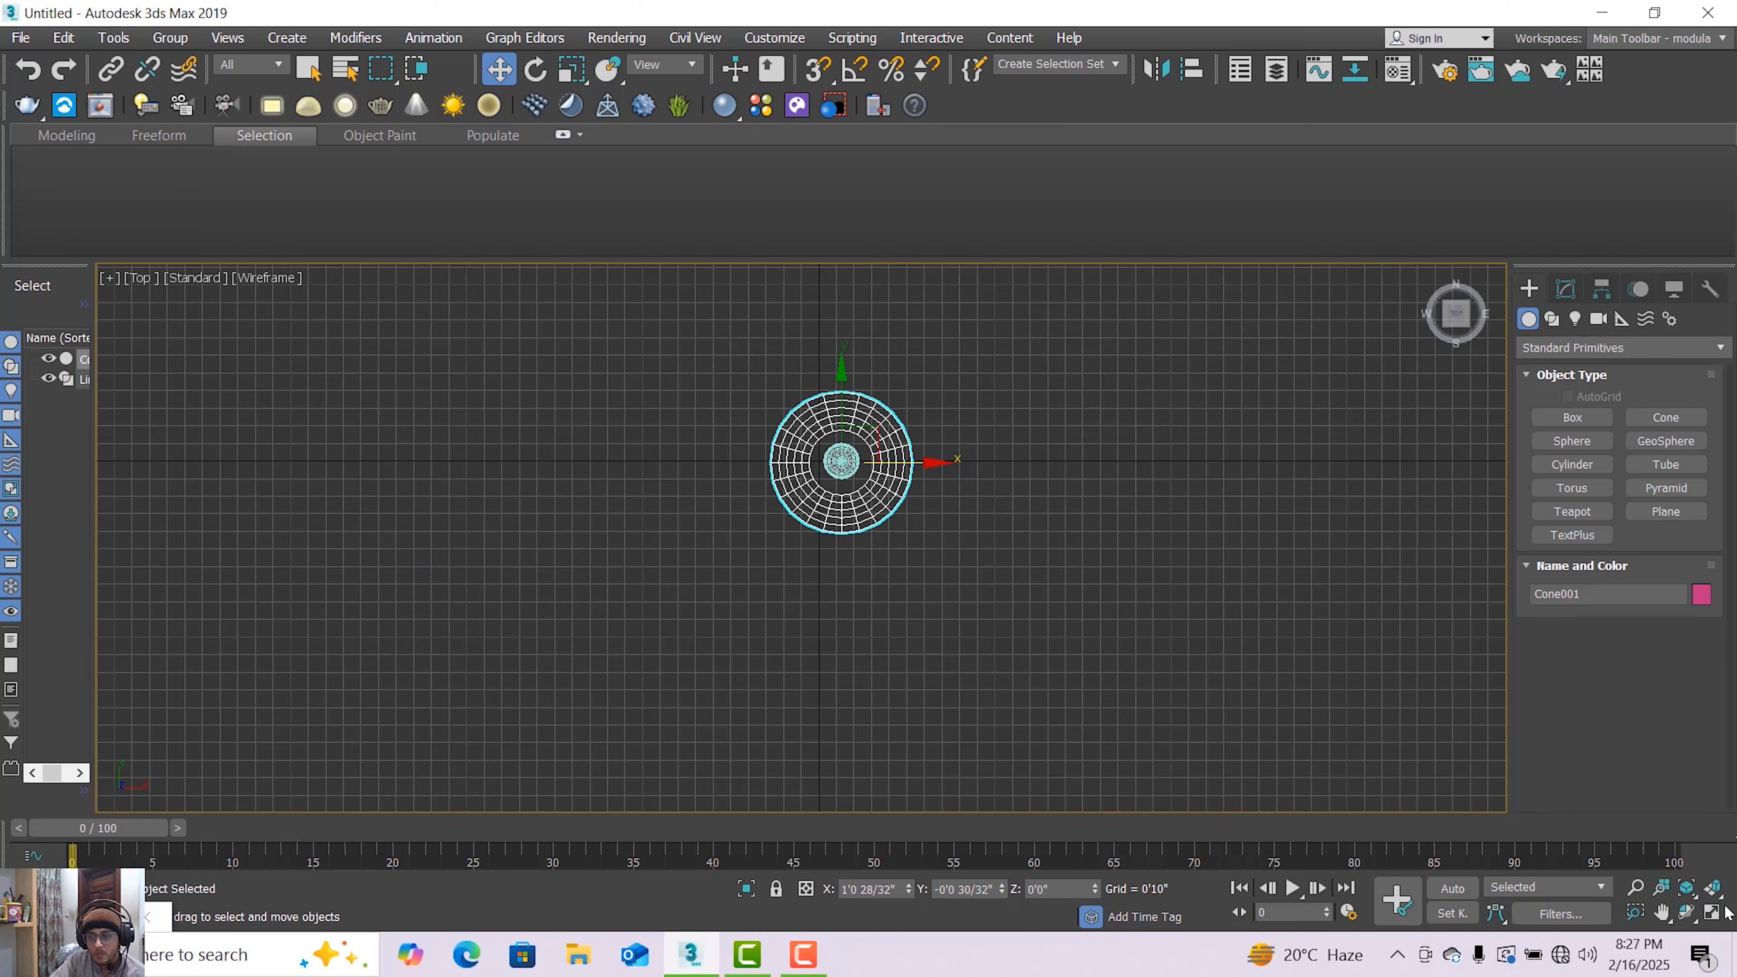
pyautogui.click(1713, 911)
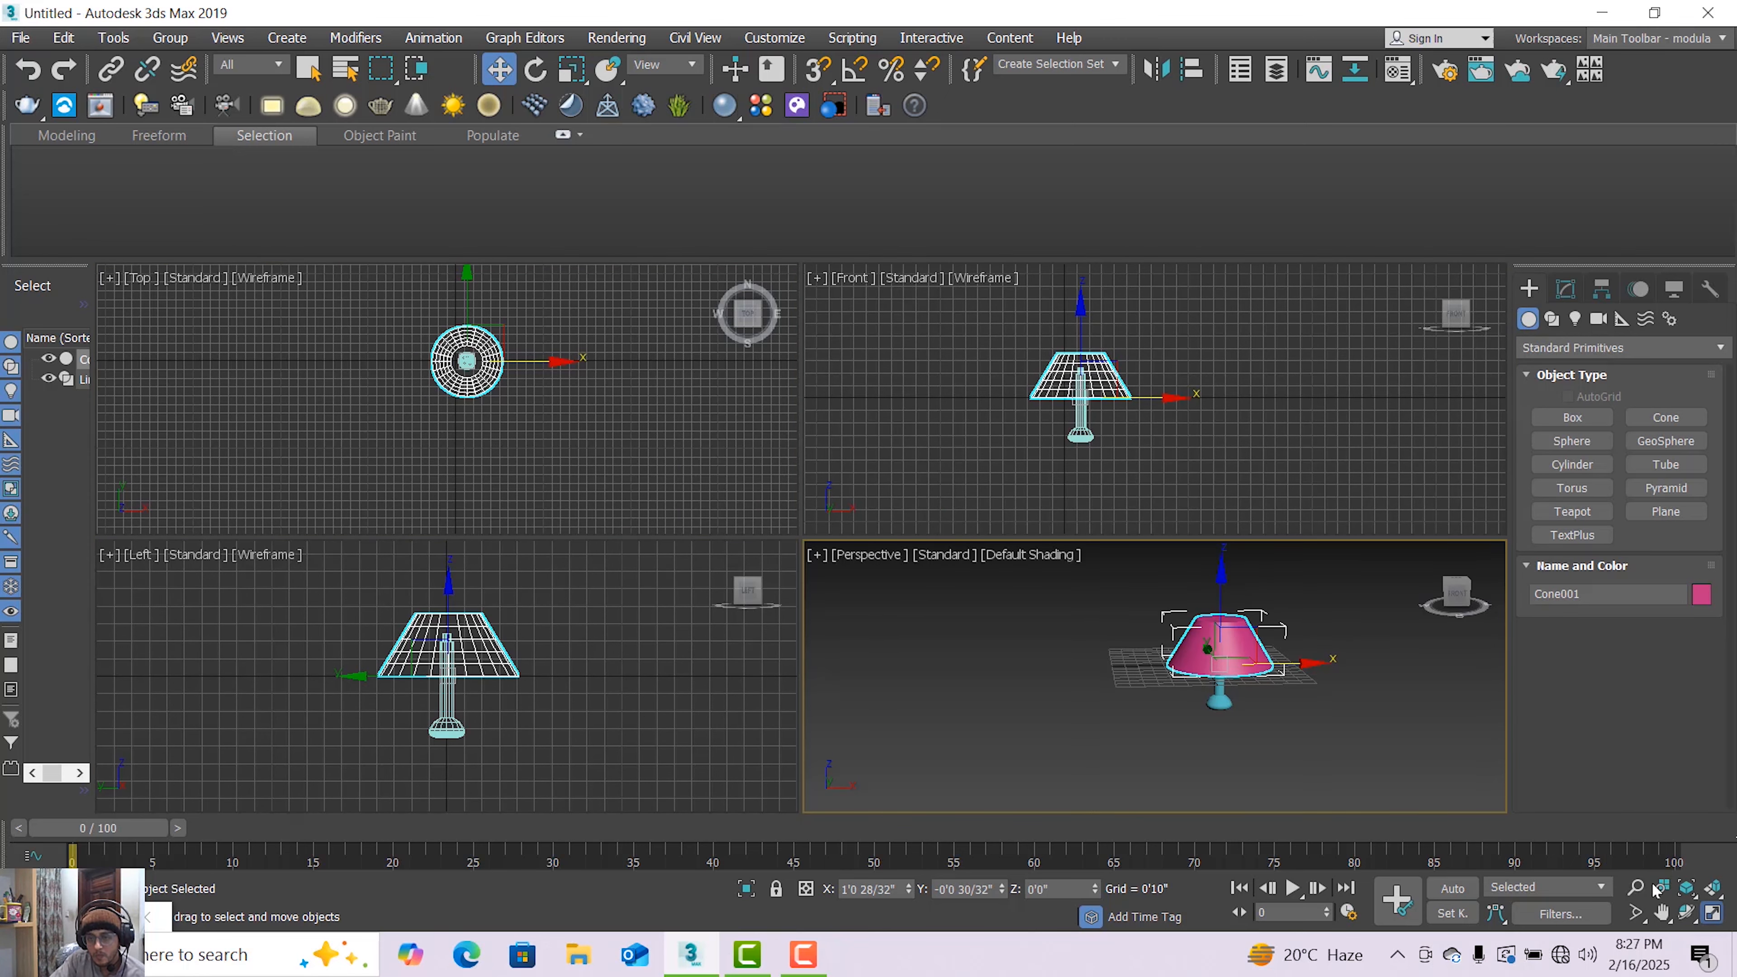
pyautogui.hotkey('alt', 'w')
pyautogui.scroll(5, 1012, 636)
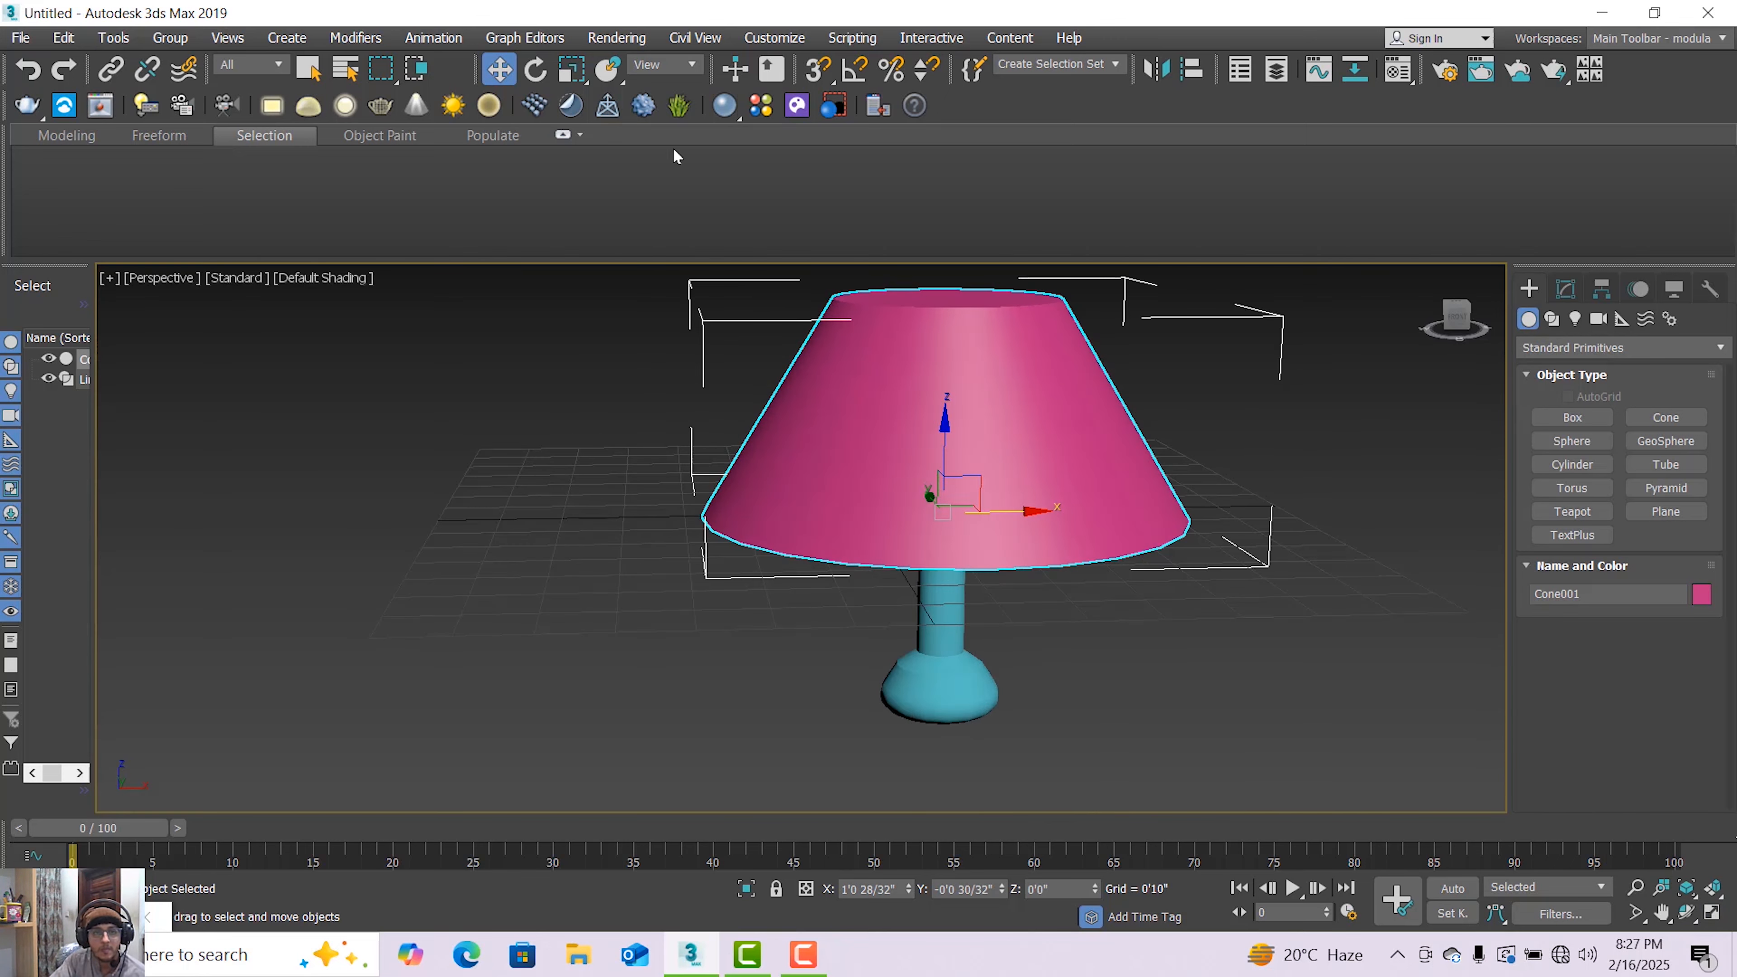
pyautogui.click(573, 70)
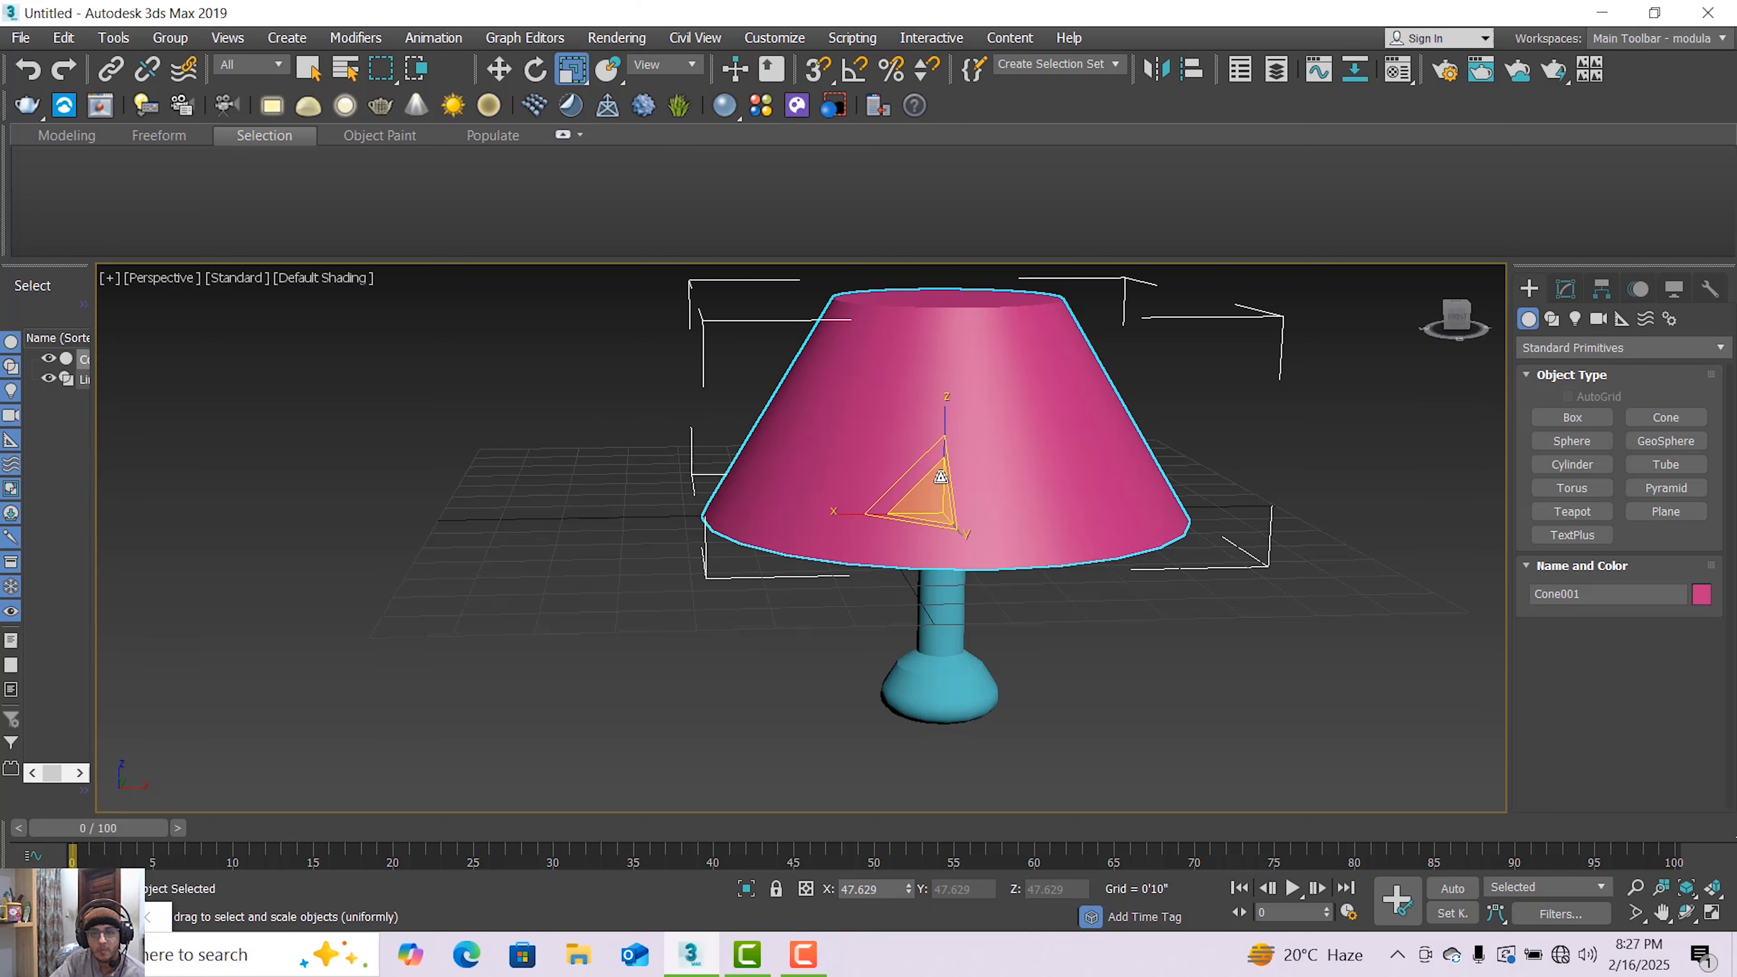
pyautogui.moveTo(942, 482); pyautogui.dragTo(961, 578)
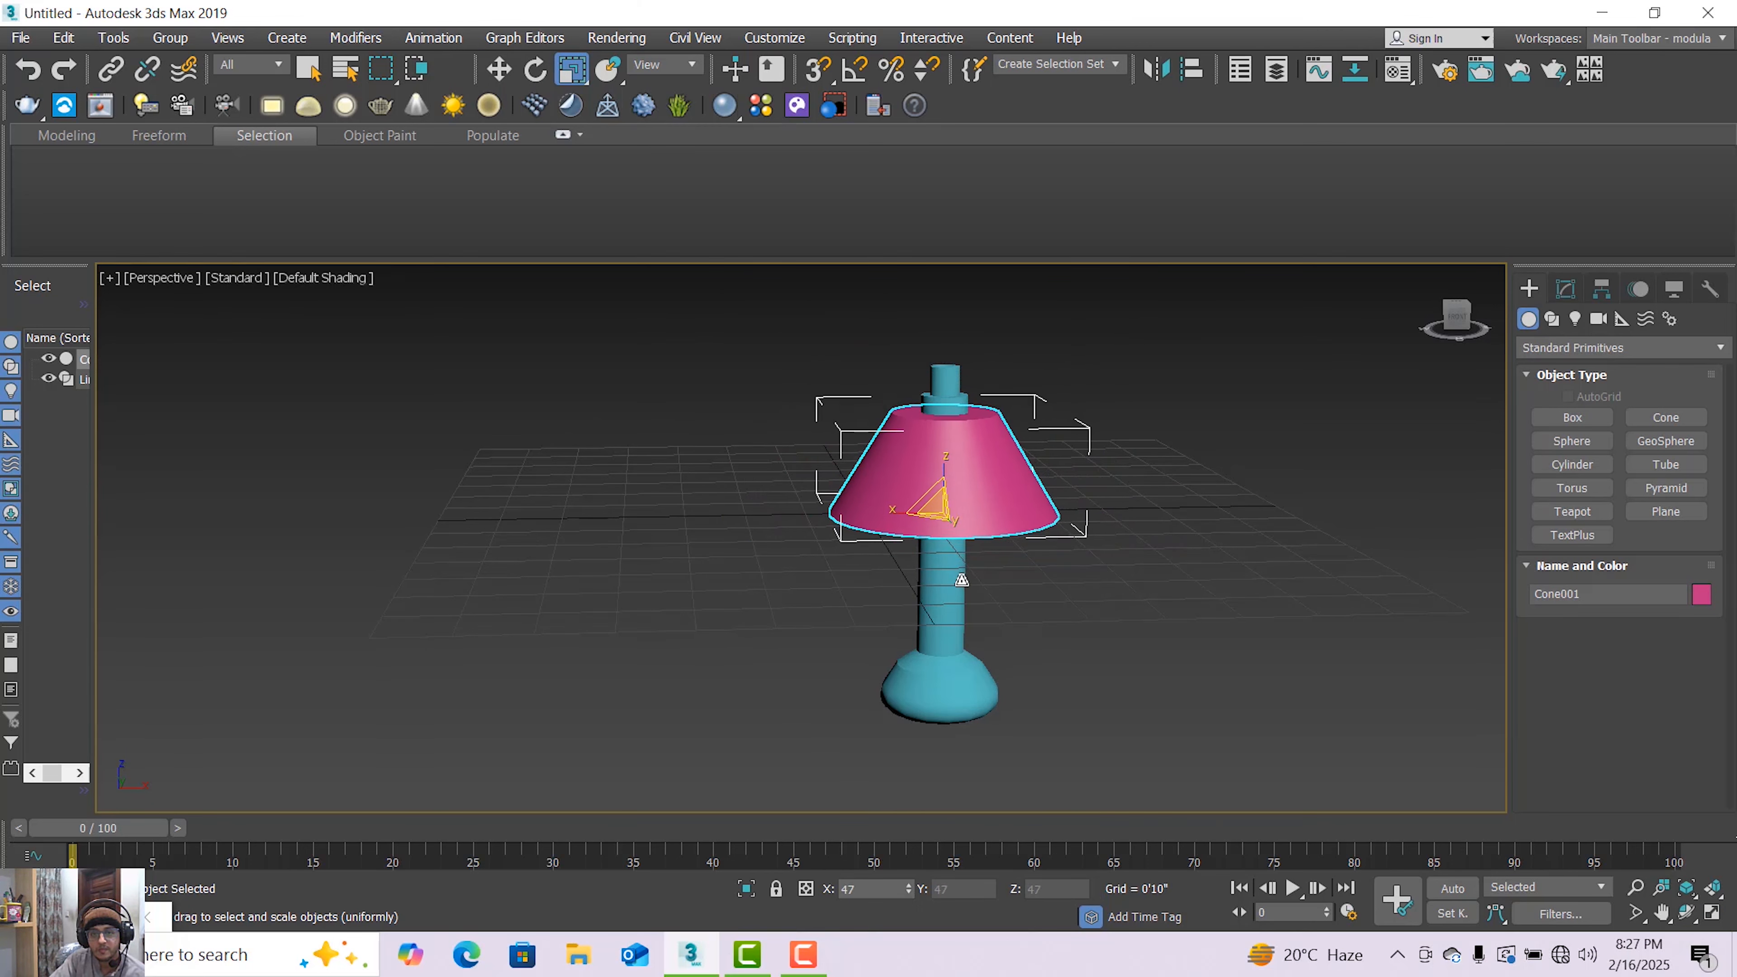
# Move the cone up so it sits on top of the lamp stand
pyautogui.click(498, 69)
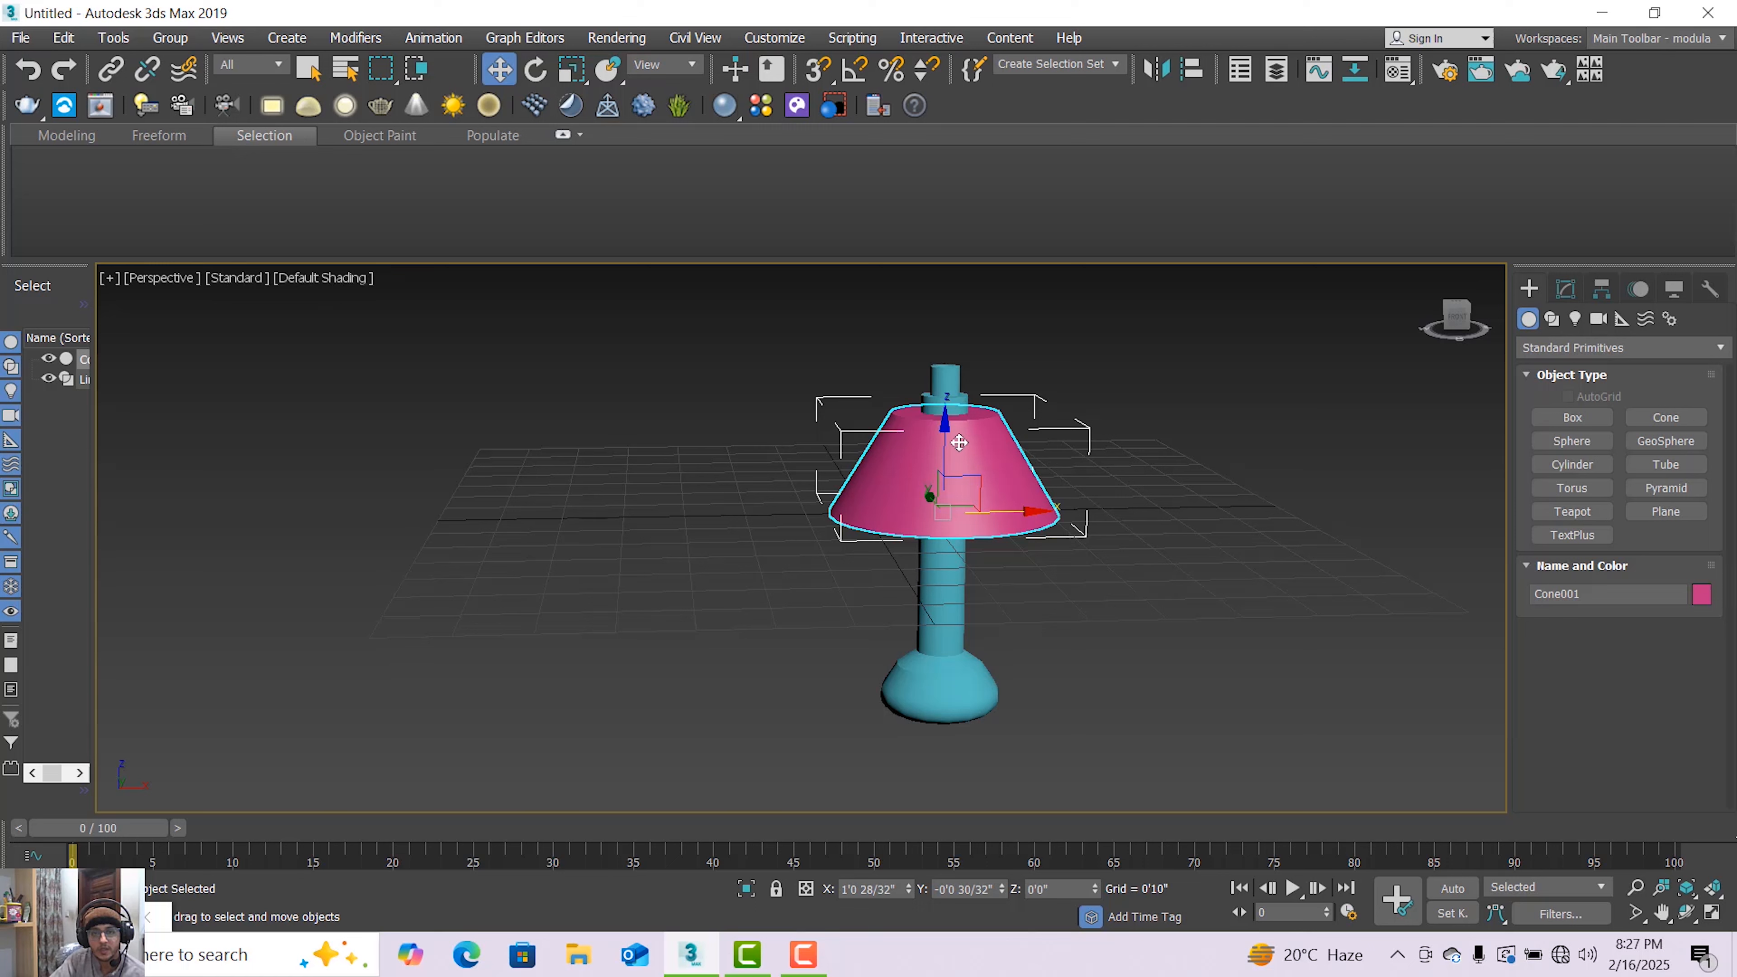
pyautogui.moveTo(957, 439); pyautogui.dragTo(991, 417)
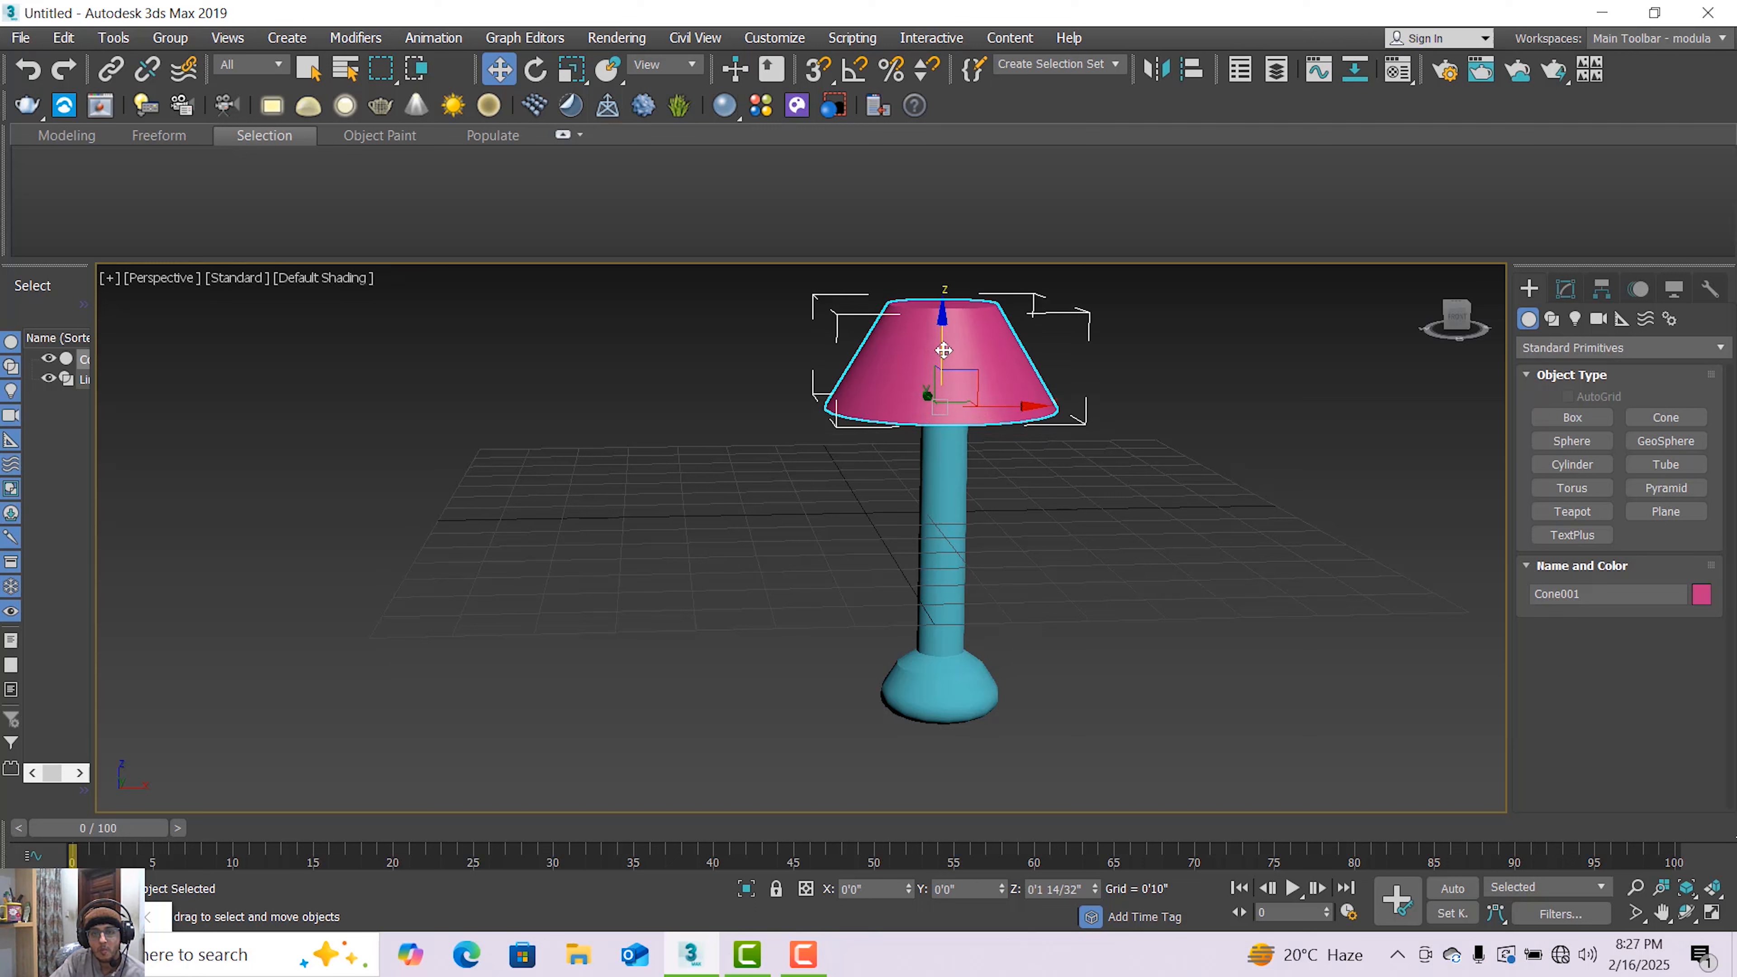
# Shift the stand's Lathe axis slightly inward to make the lathed stand thinner
pyautogui.click(960, 463)
pyautogui.click(1565, 288)
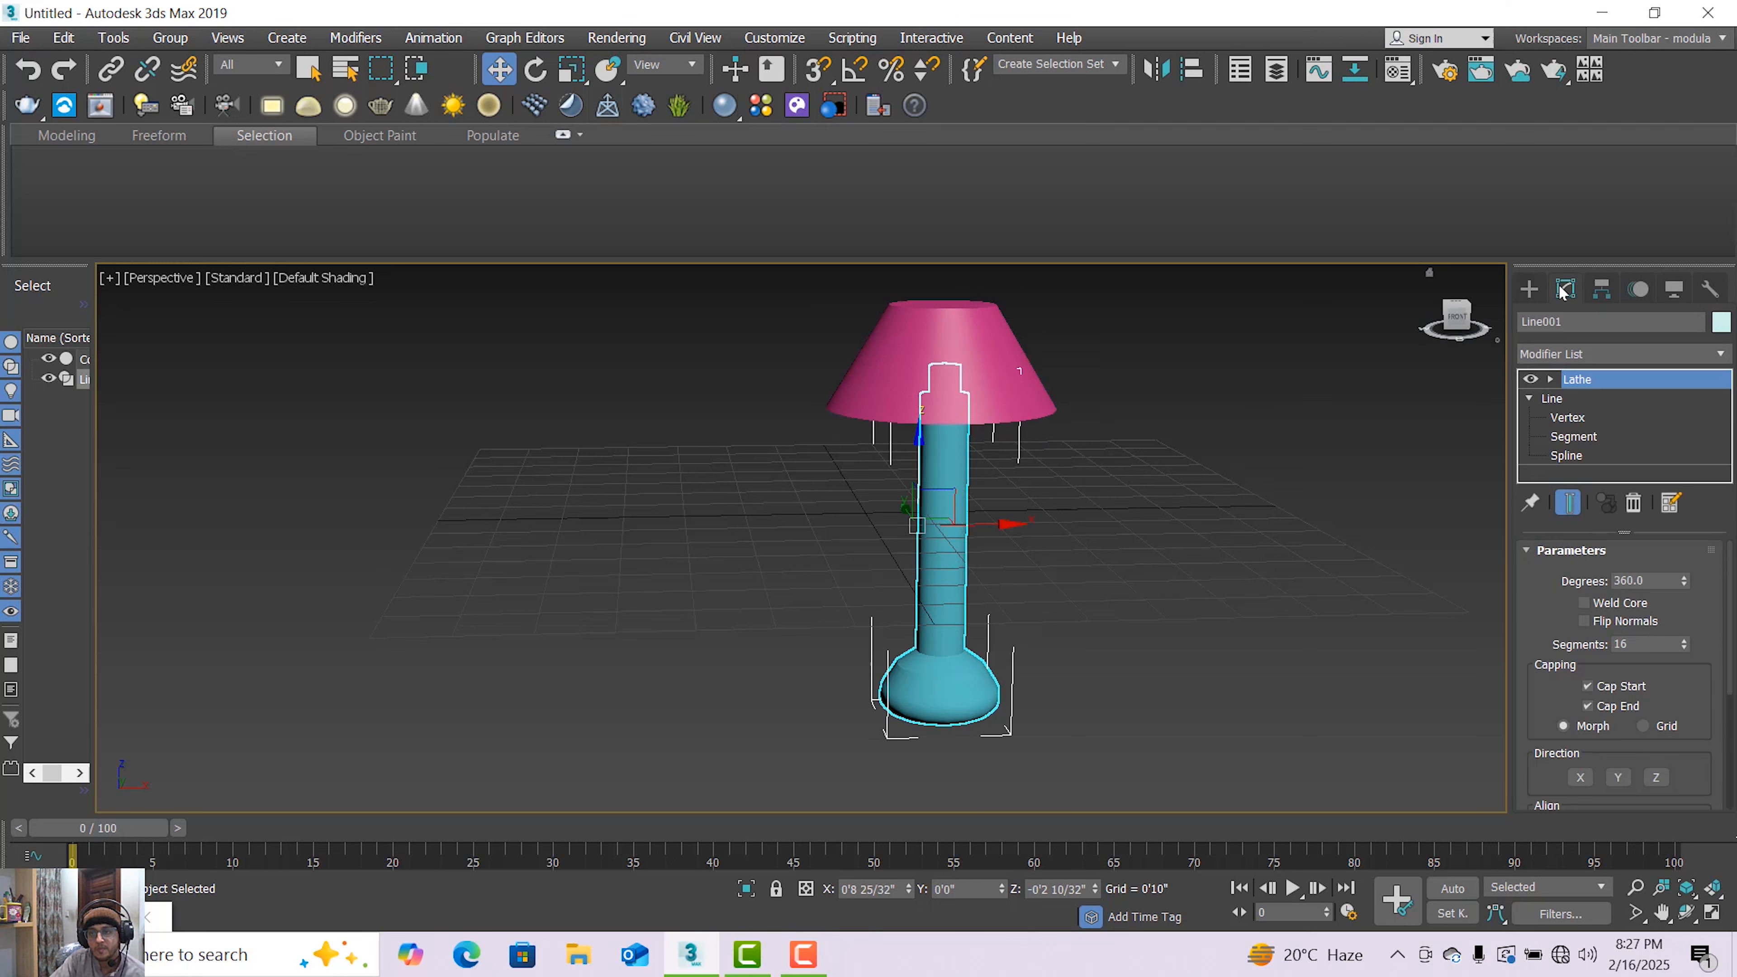
pyautogui.click(1551, 379)
pyautogui.click(1583, 398)
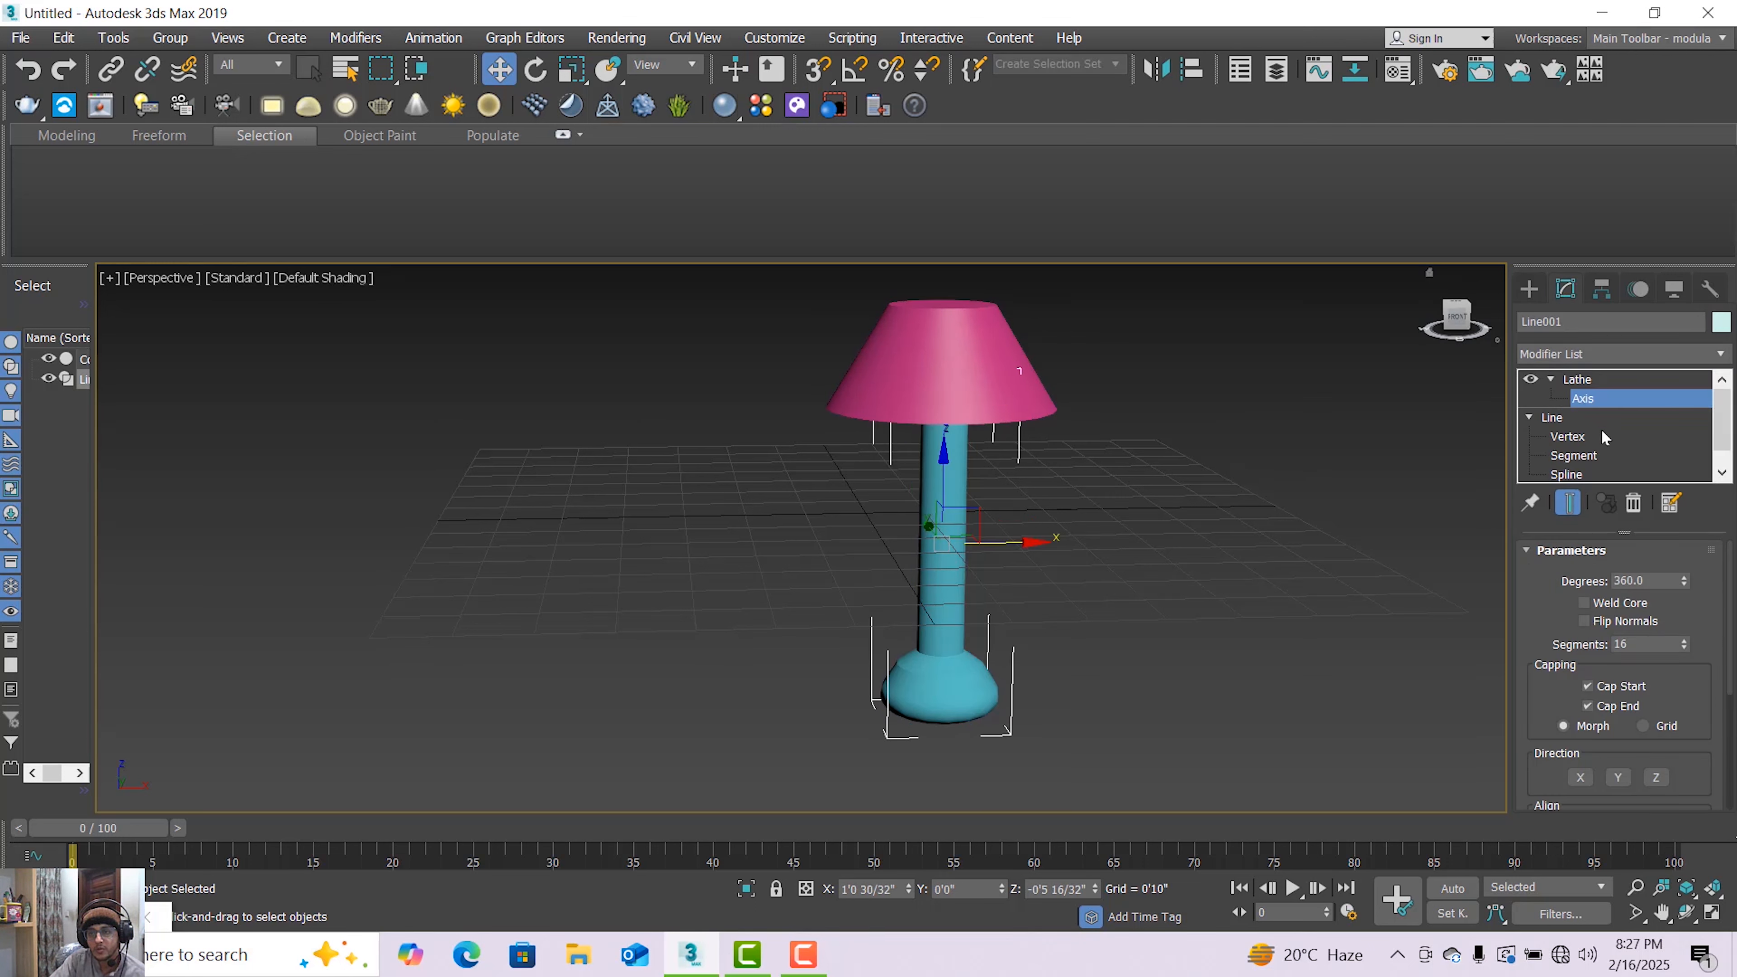
pyautogui.moveTo(1020, 541); pyautogui.dragTo(1008, 541)
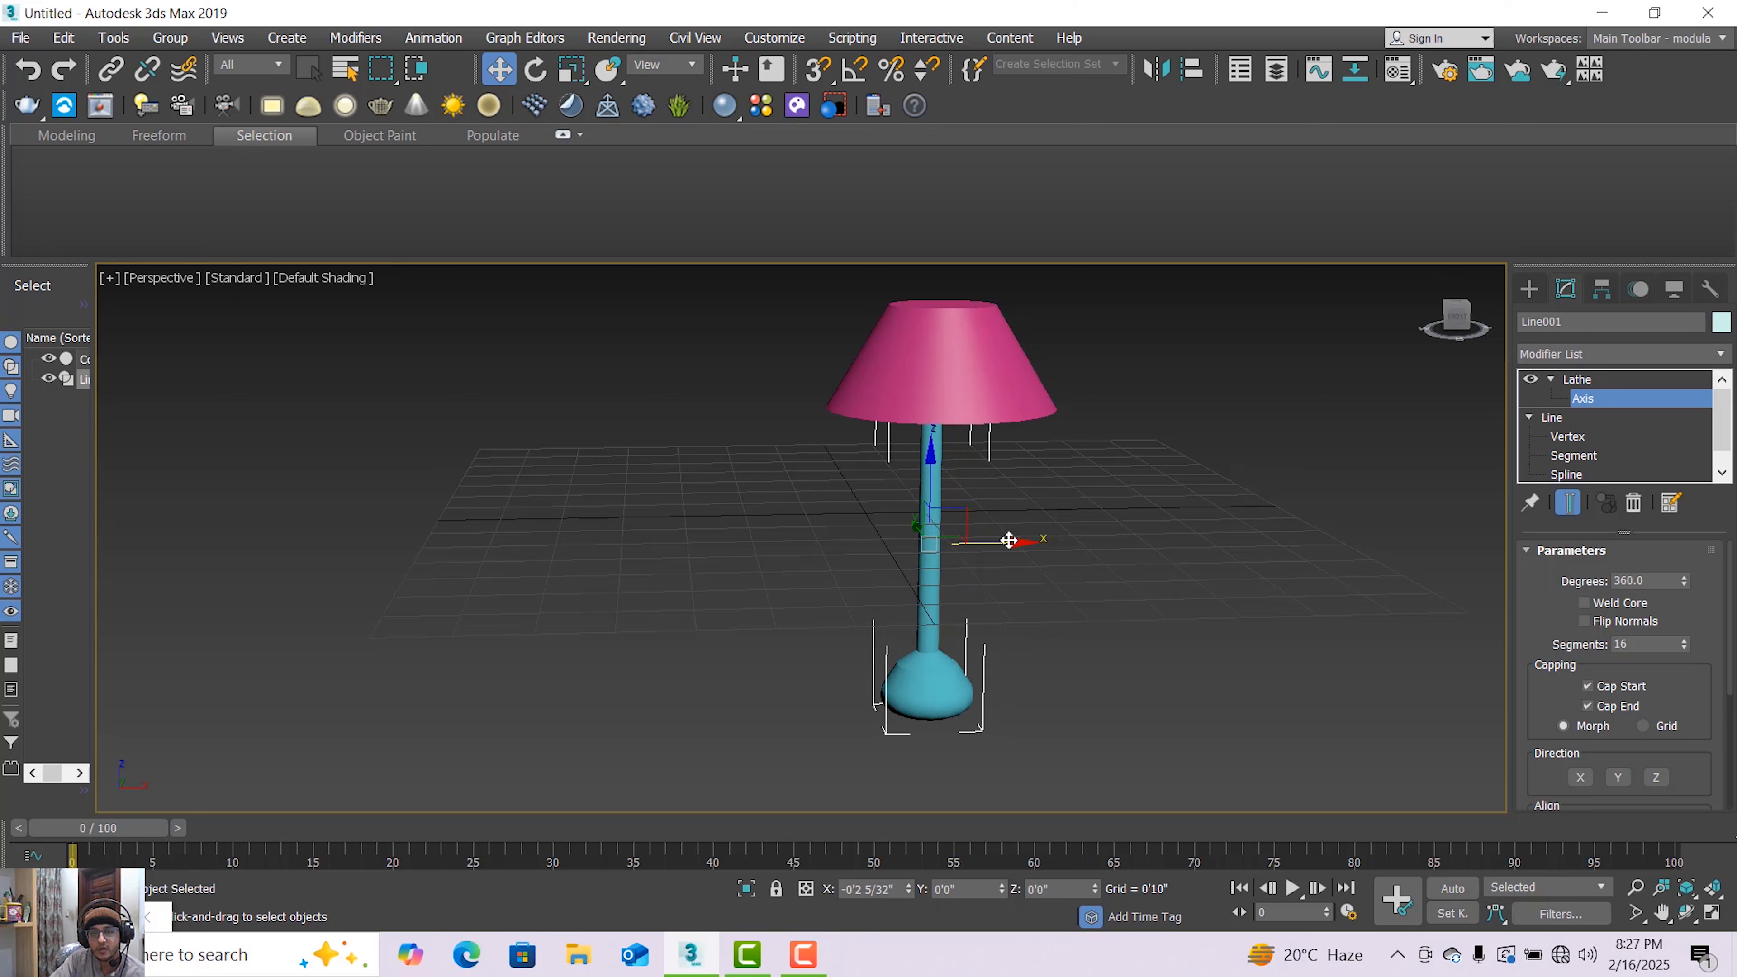
pyautogui.click(1576, 381)
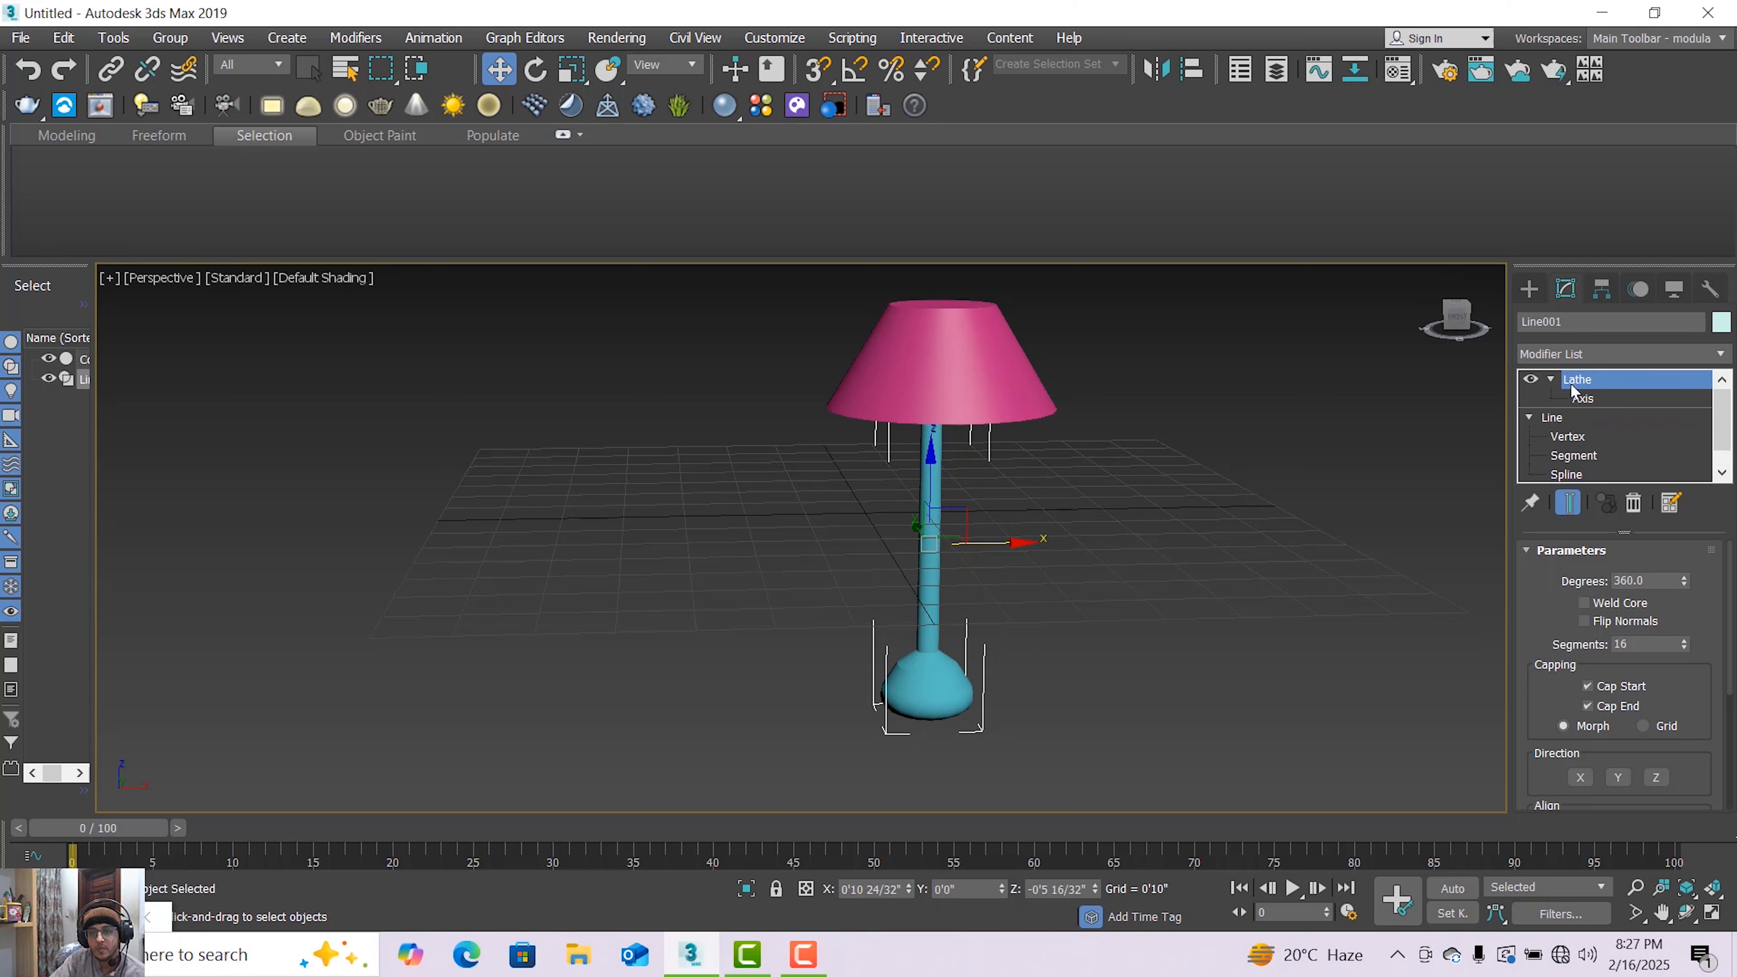
# Nudge the lampshade cone so it is centered over the stand's top
pyautogui.click(977, 401)
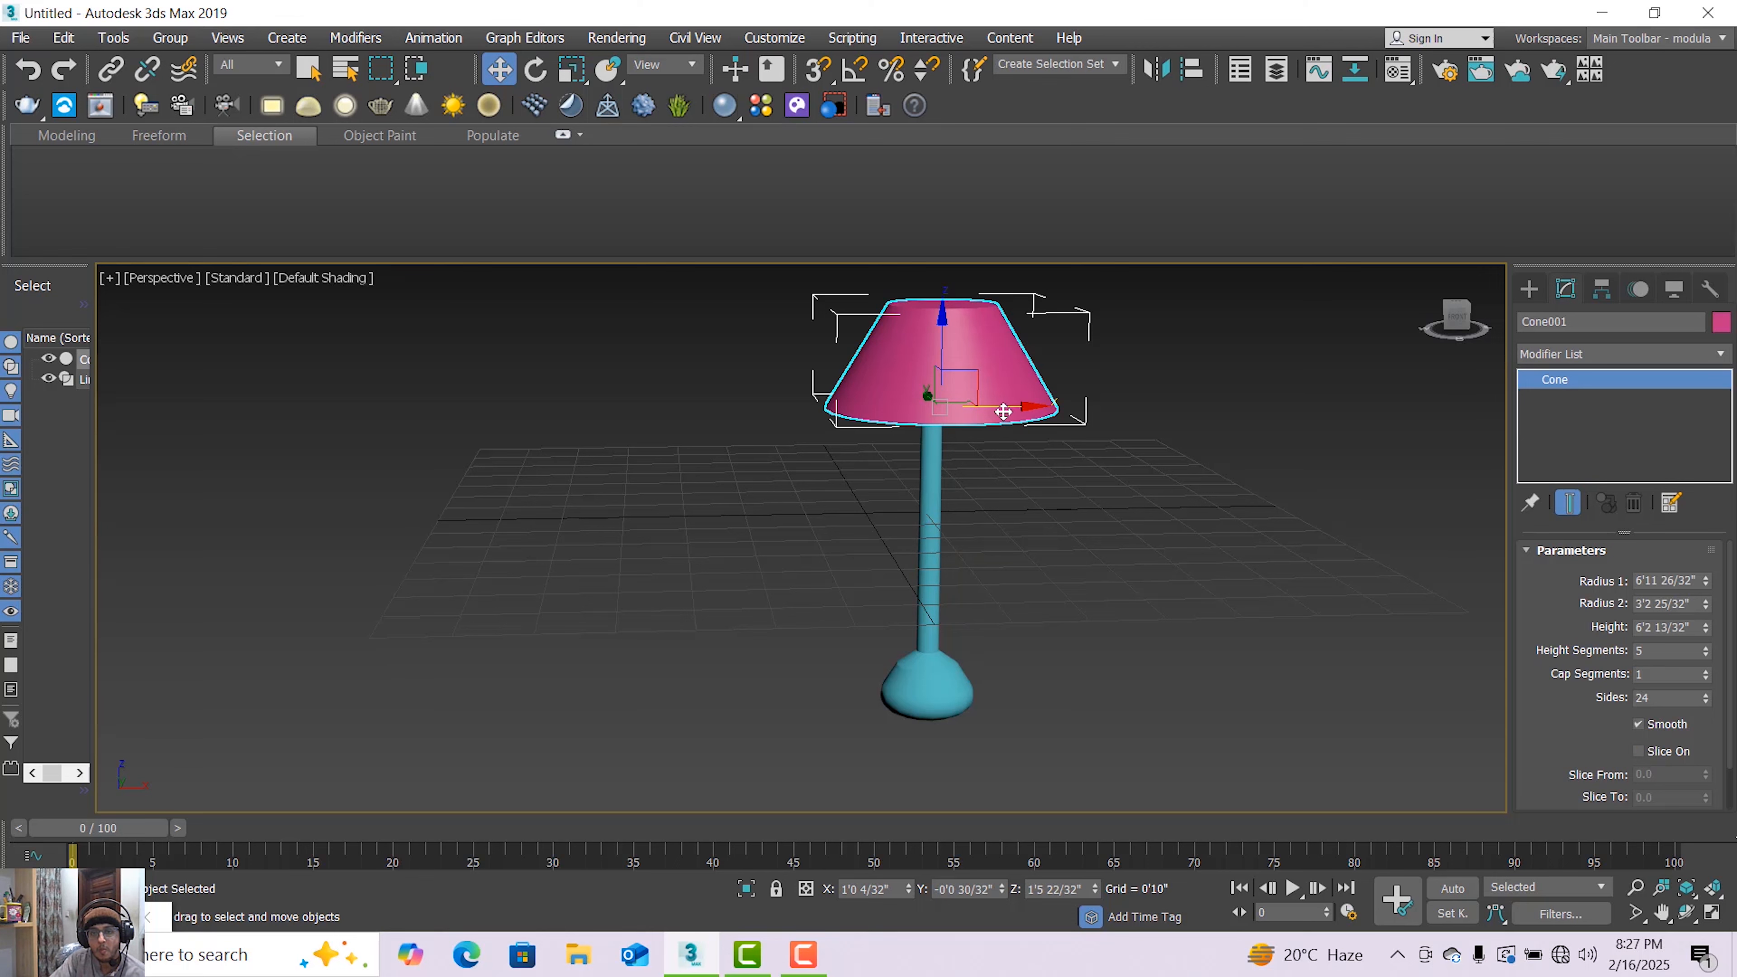
pyautogui.moveTo(1003, 411); pyautogui.dragTo(987, 411)
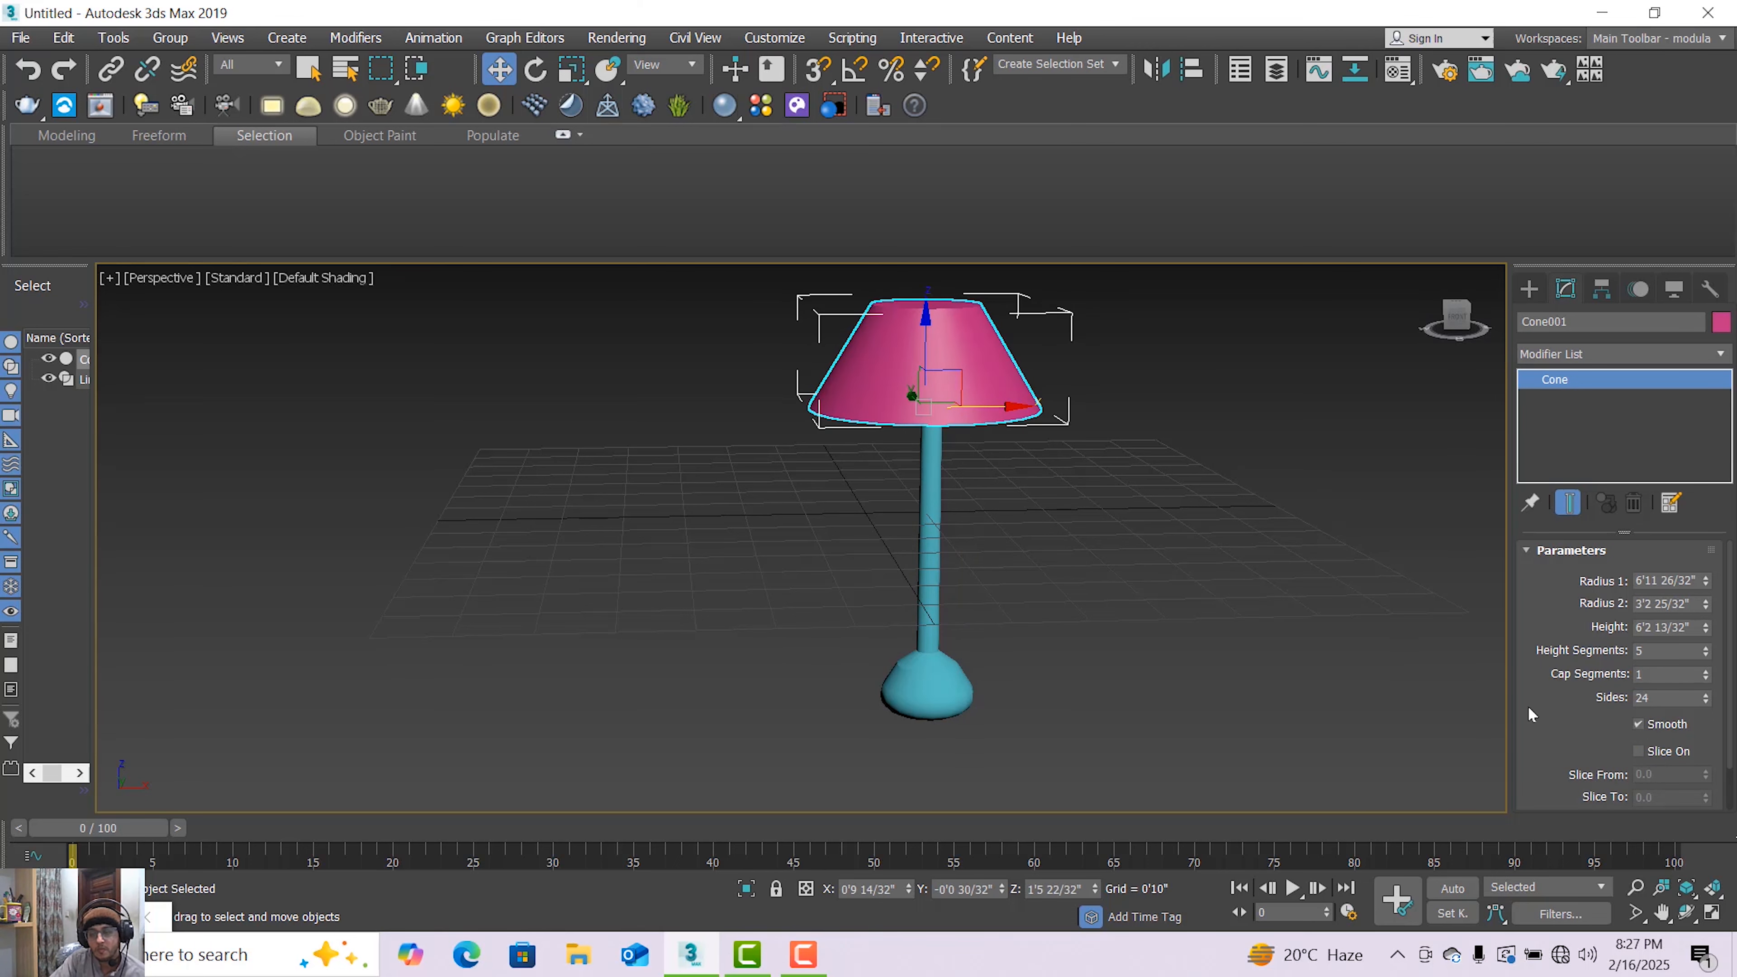
pyautogui.hotkey('alt', 'w')
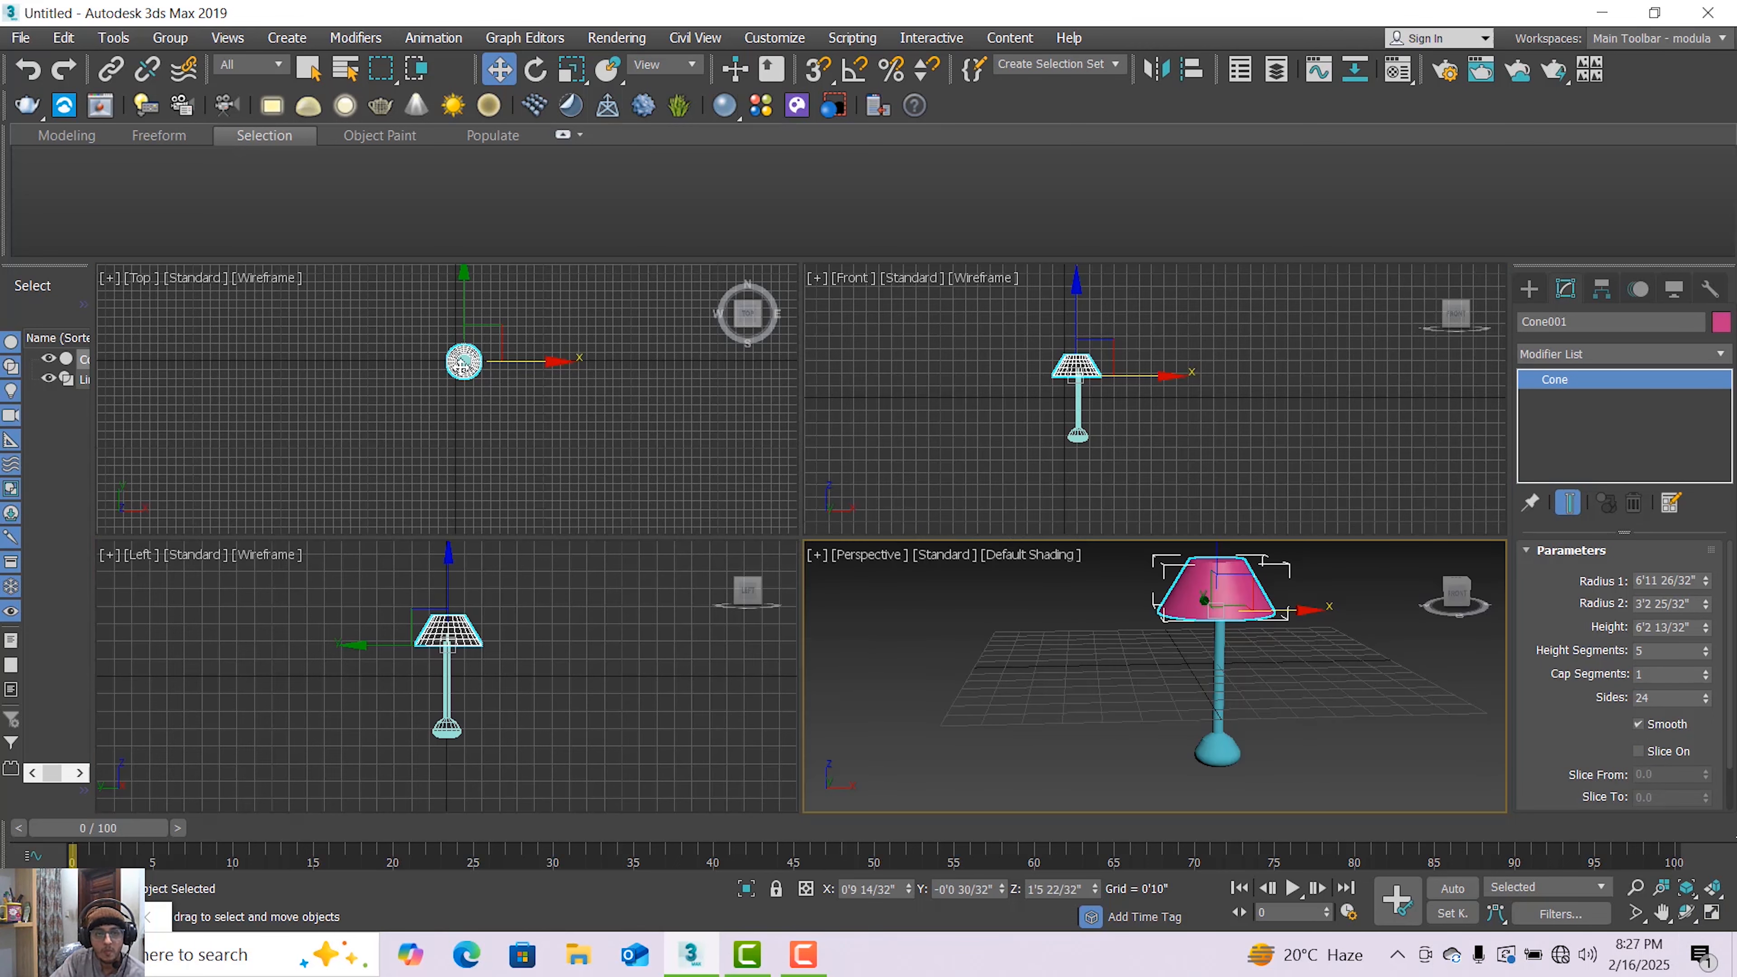
pyautogui.scroll(5, 462, 365)
pyautogui.scroll(3, 514, 351)
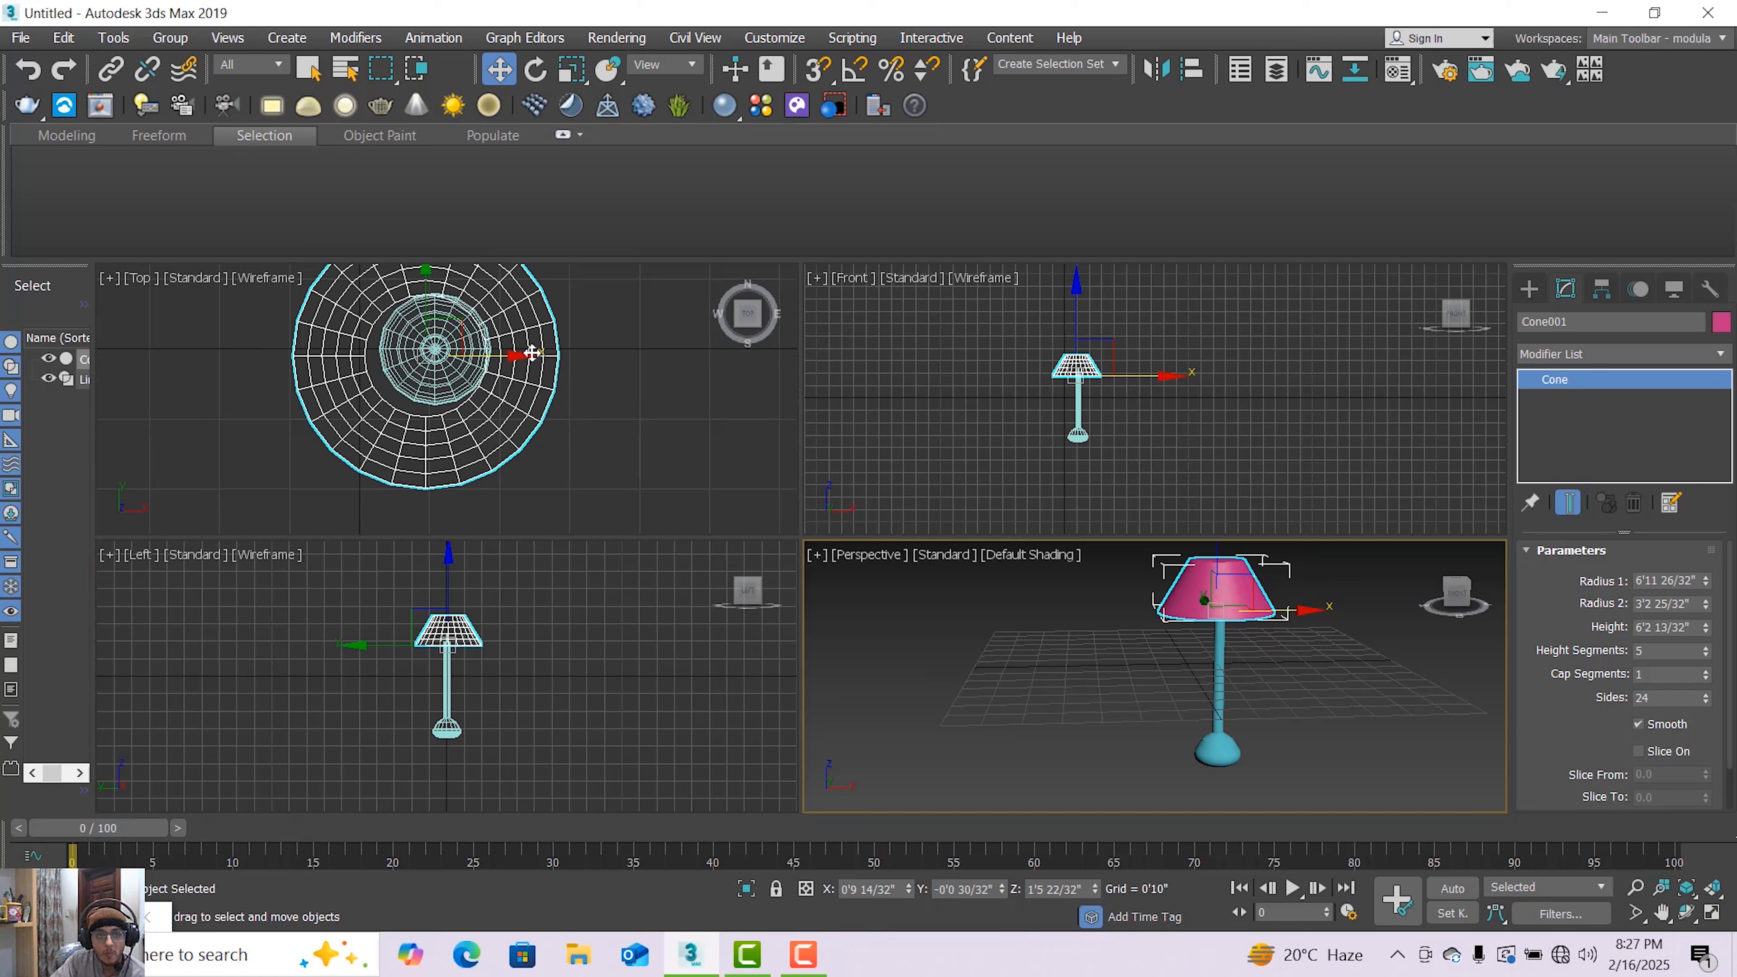
pyautogui.moveTo(525, 362); pyautogui.dragTo(533, 363)
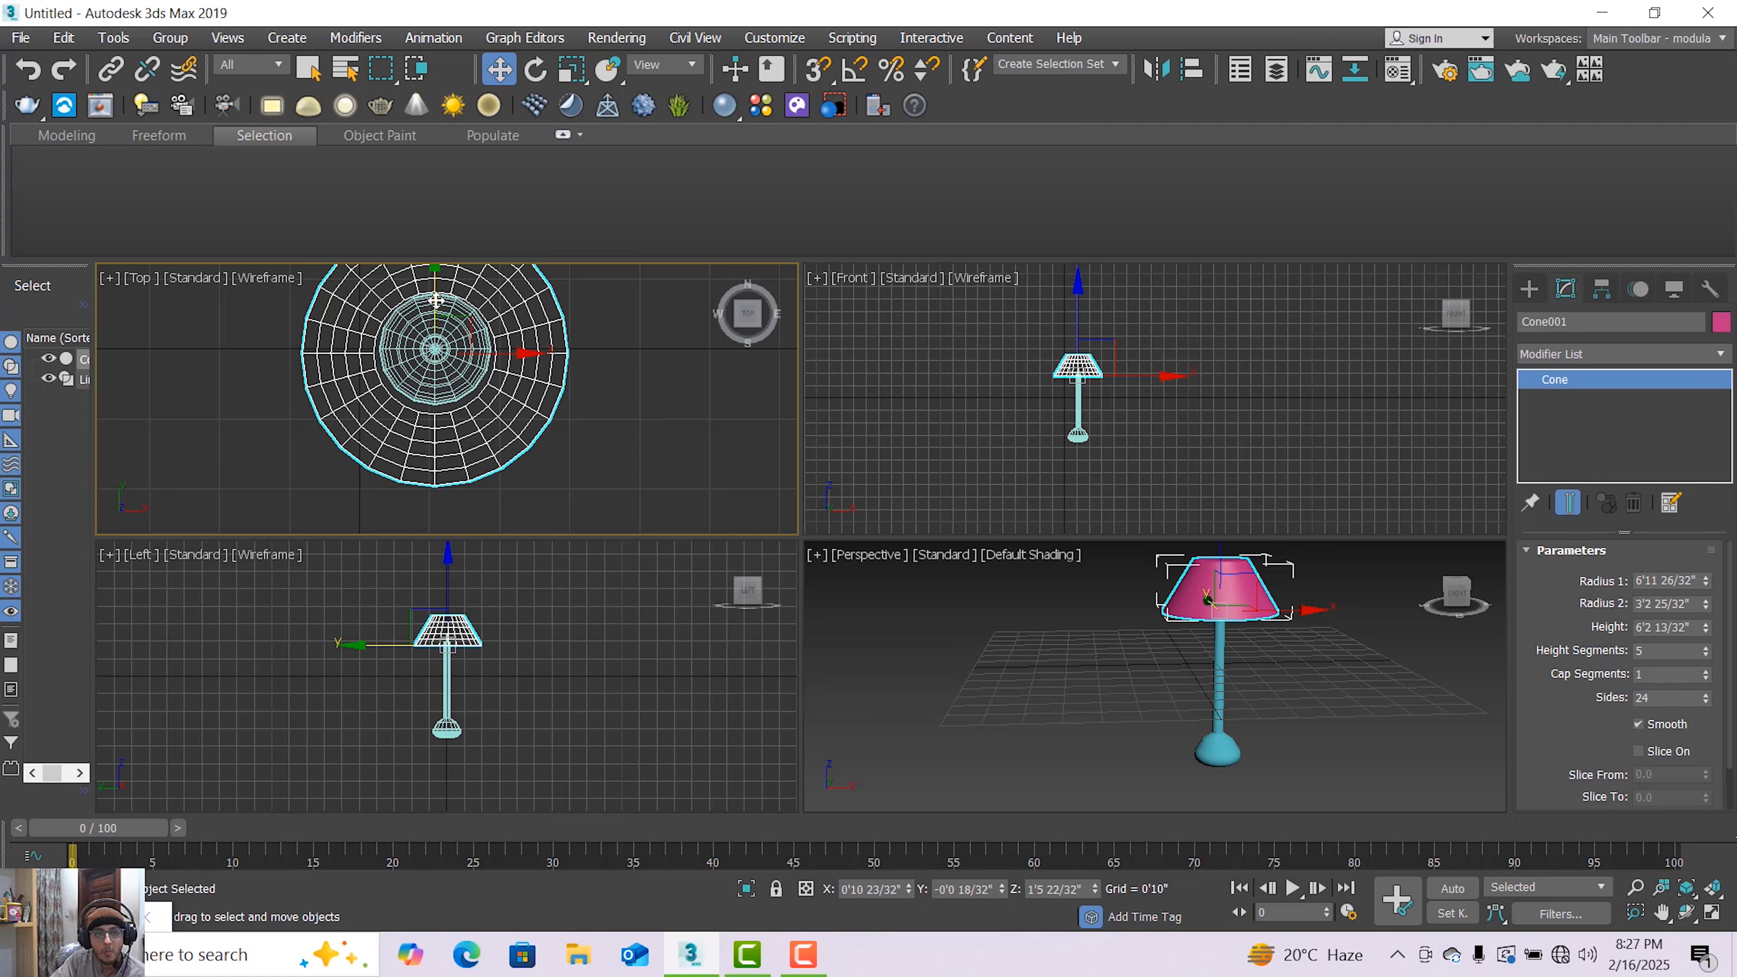
pyautogui.moveTo(434, 303); pyautogui.dragTo(433, 296)
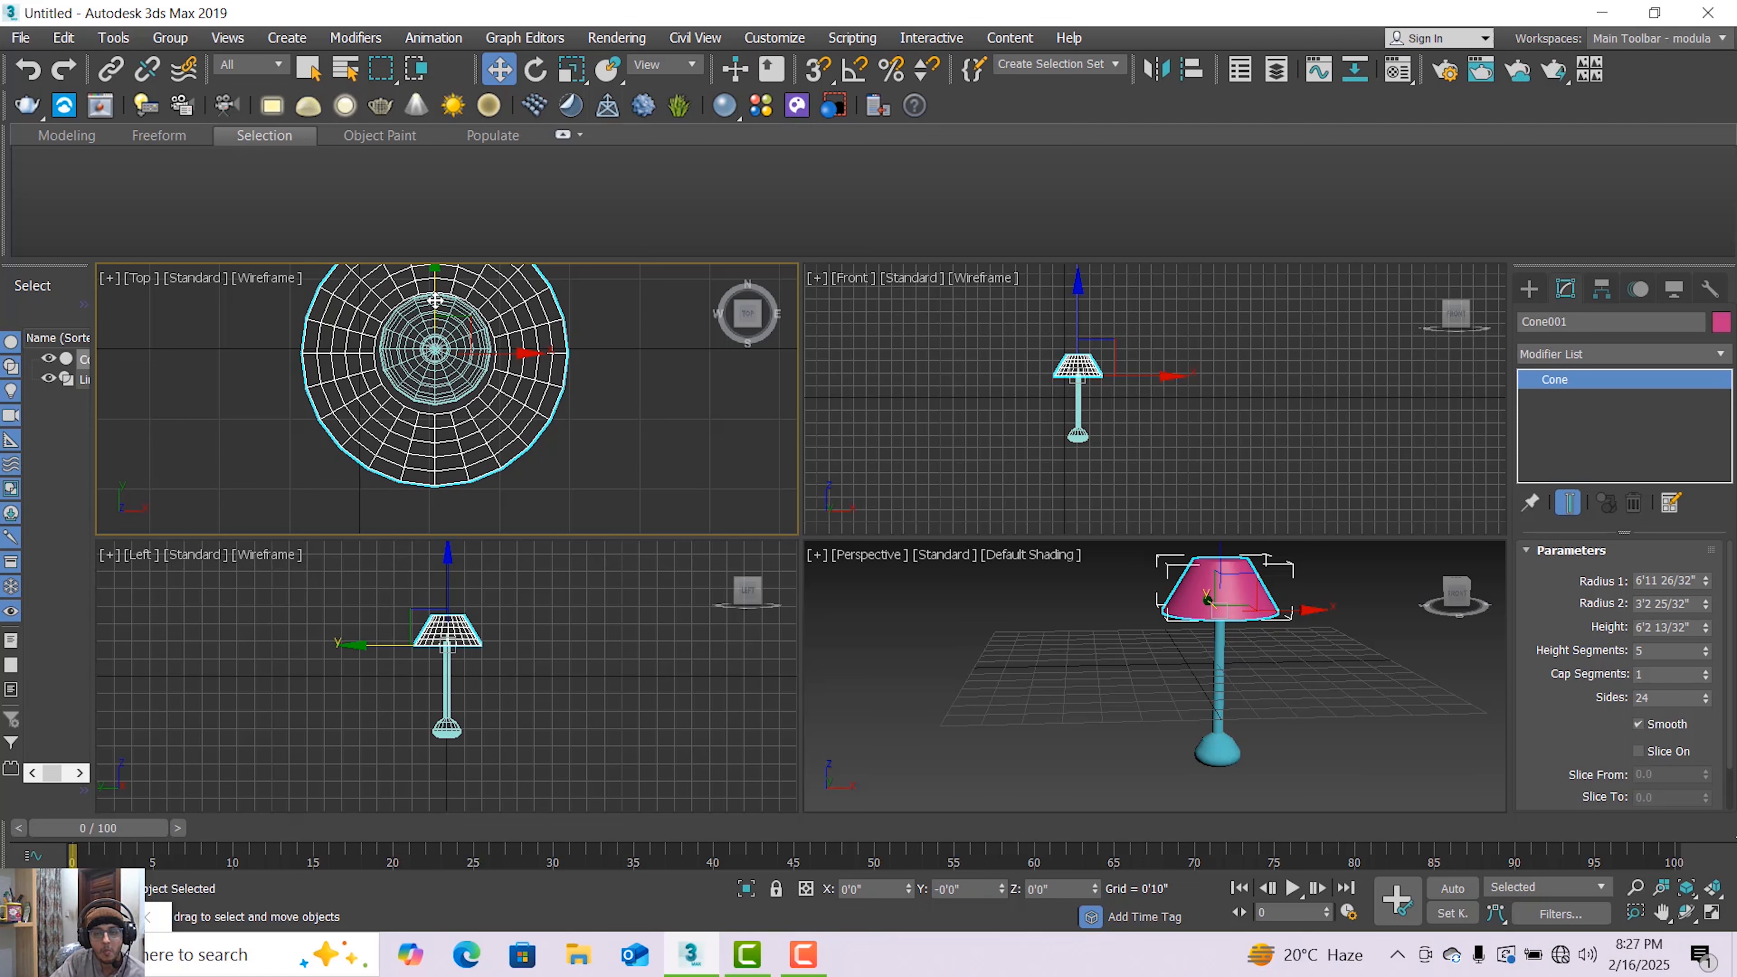
pyautogui.click(1038, 619)
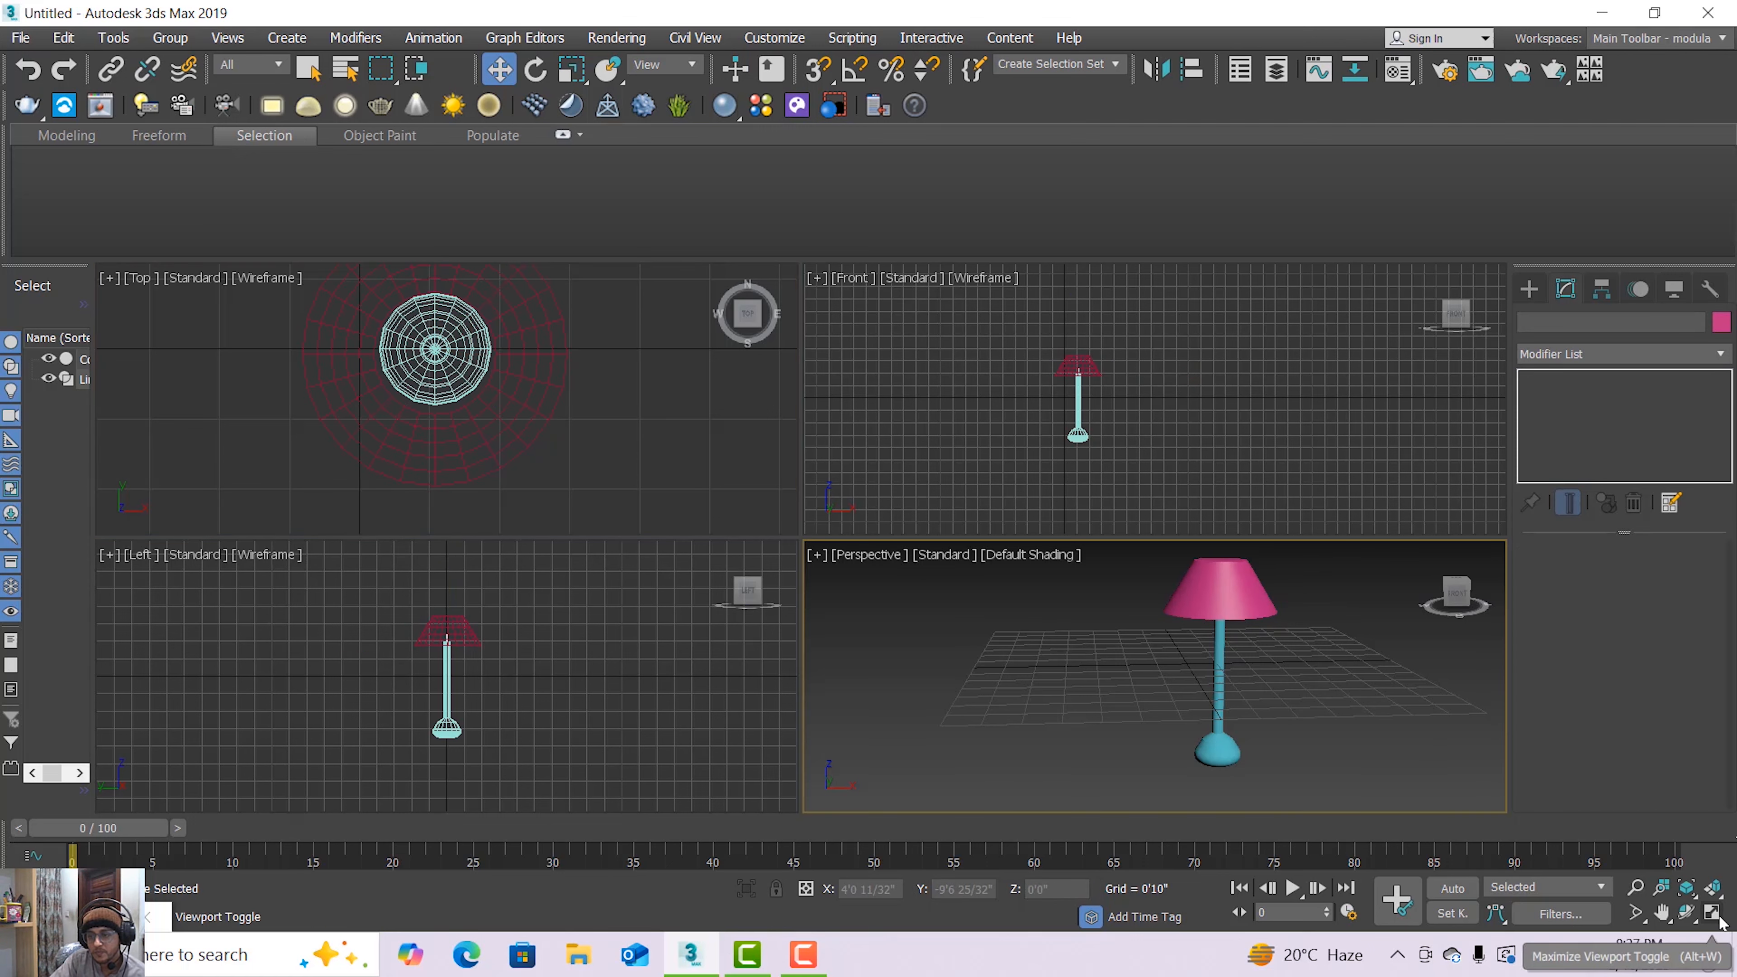
pyautogui.hotkey('alt', 'w')
pyautogui.click(997, 398)
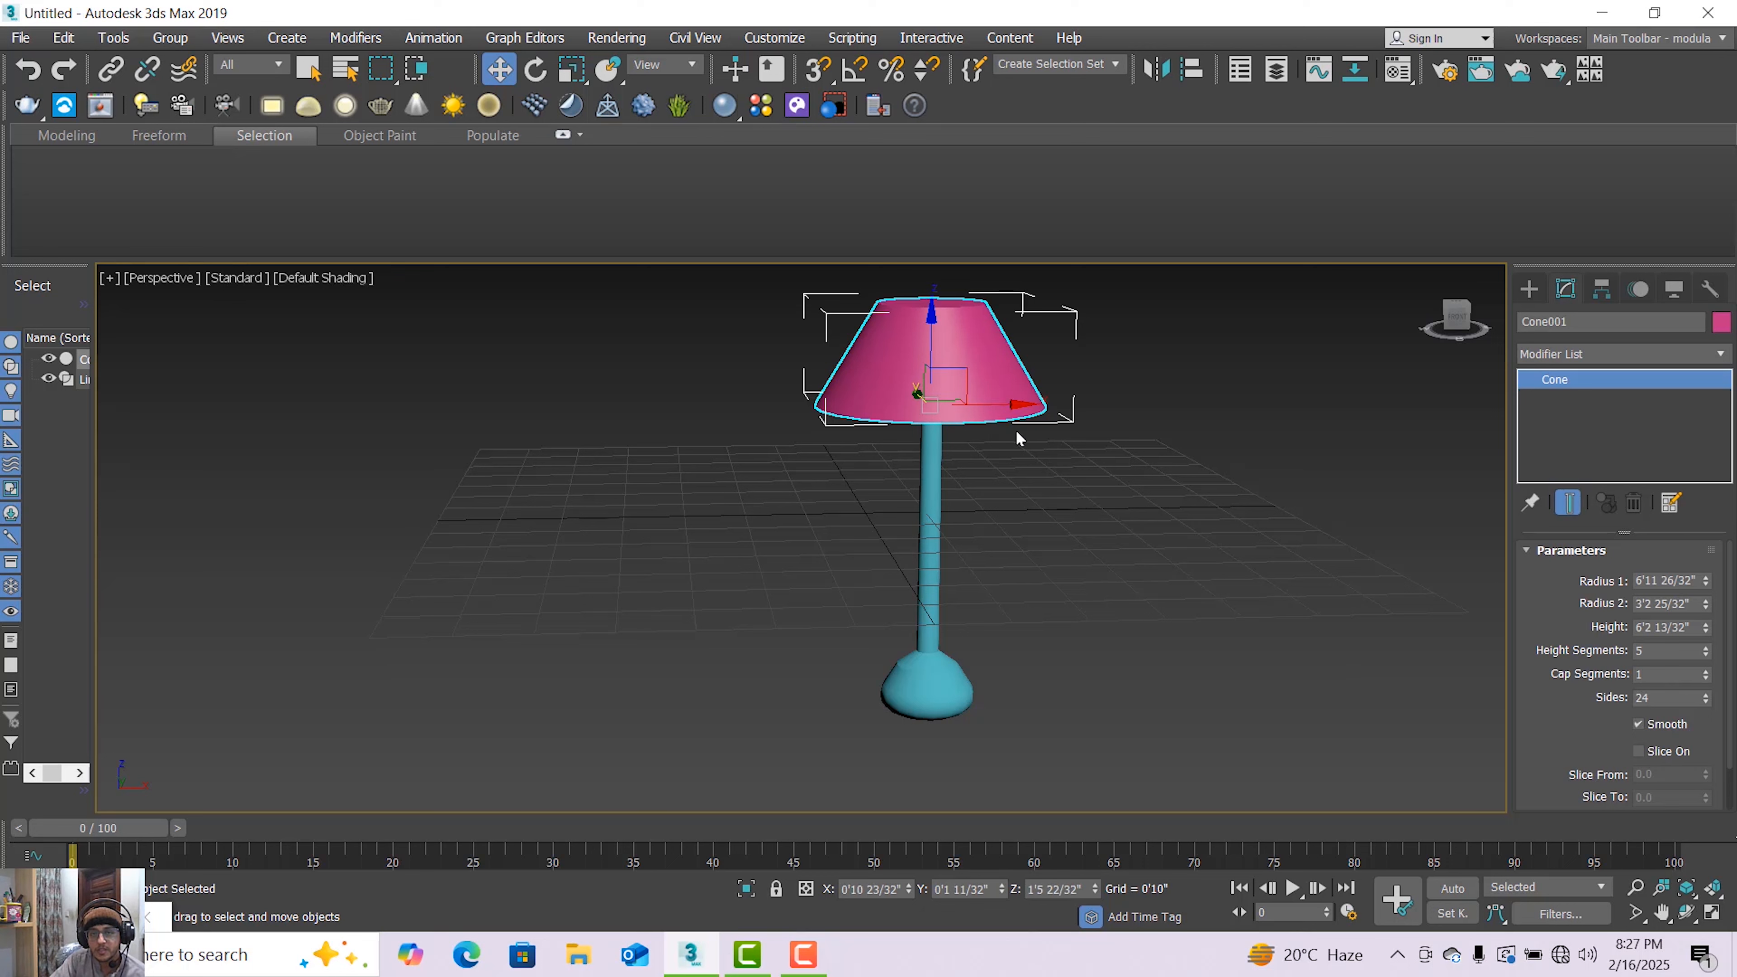
# Open the Compact Material Editor
pyautogui.click(616, 37)
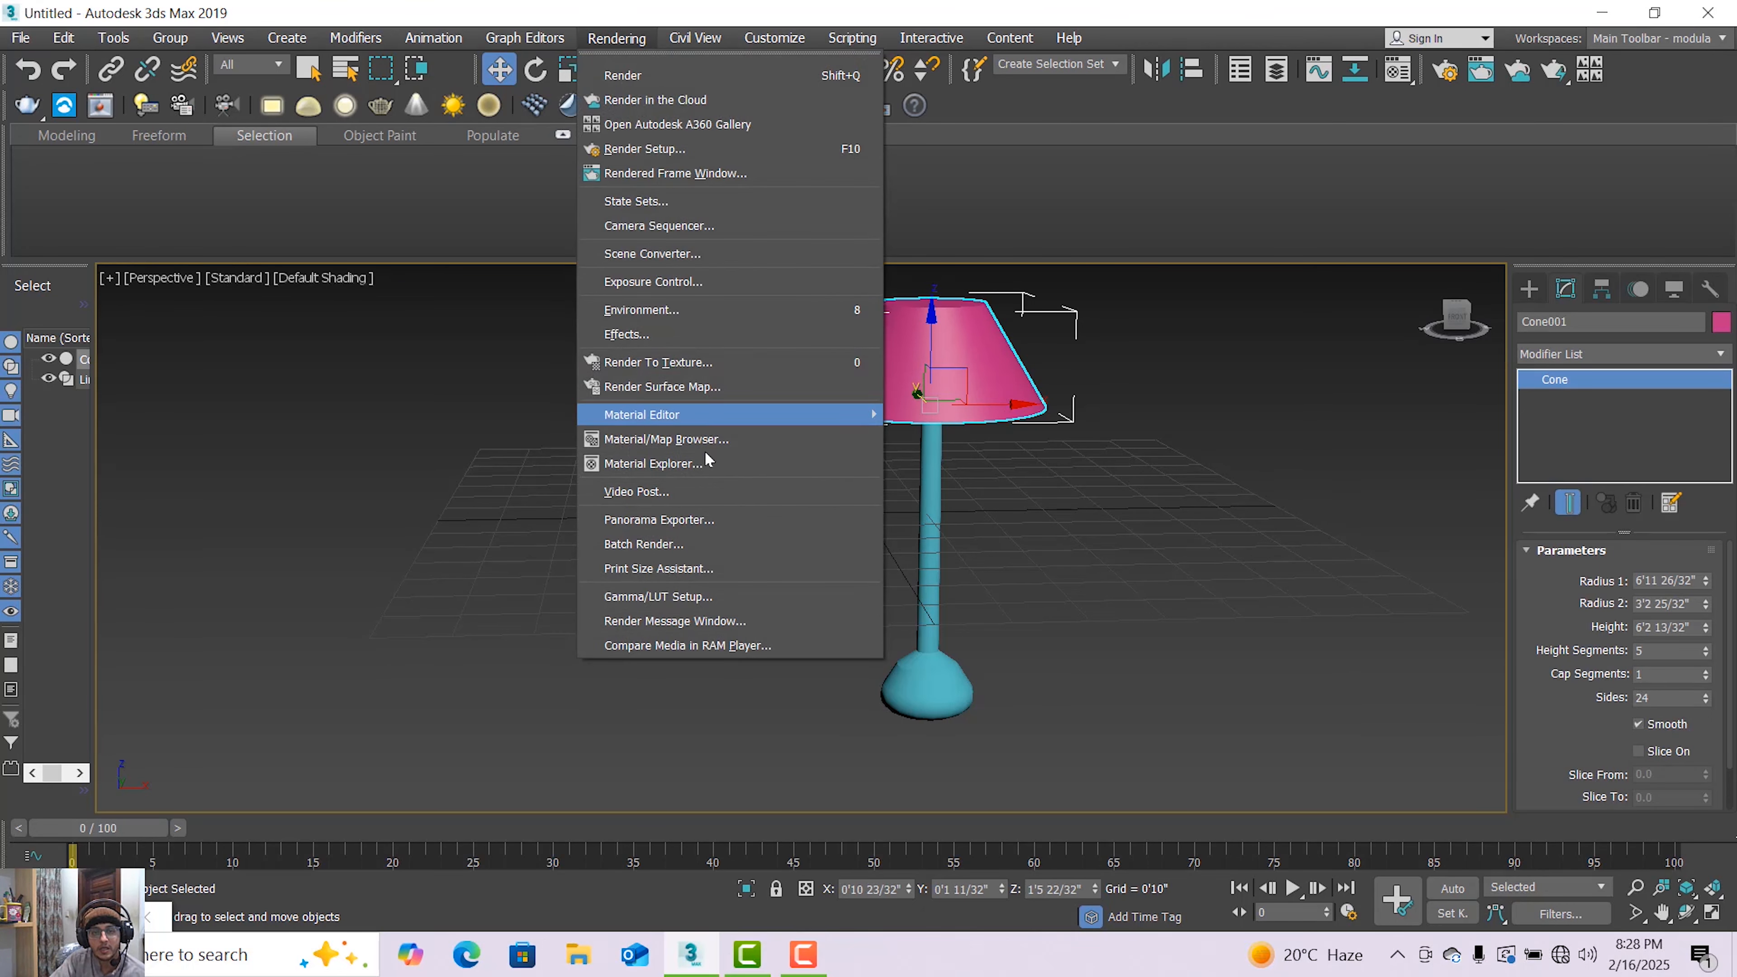
pyautogui.moveTo(690, 425)
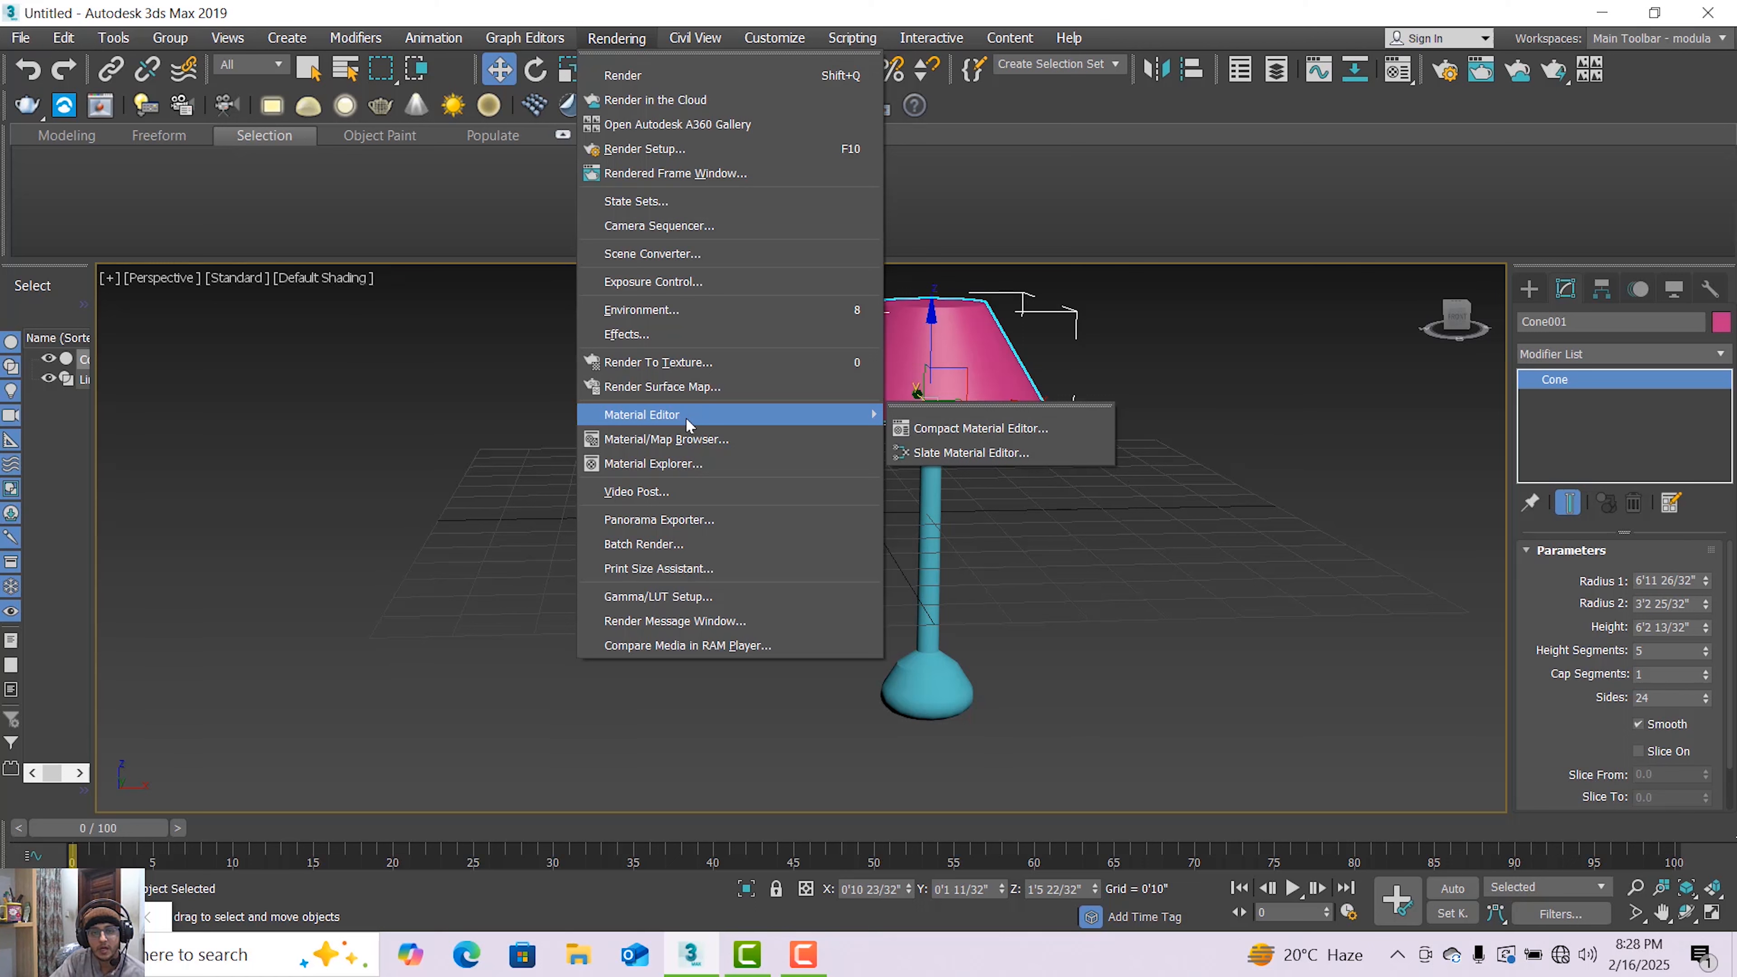
pyautogui.click(937, 428)
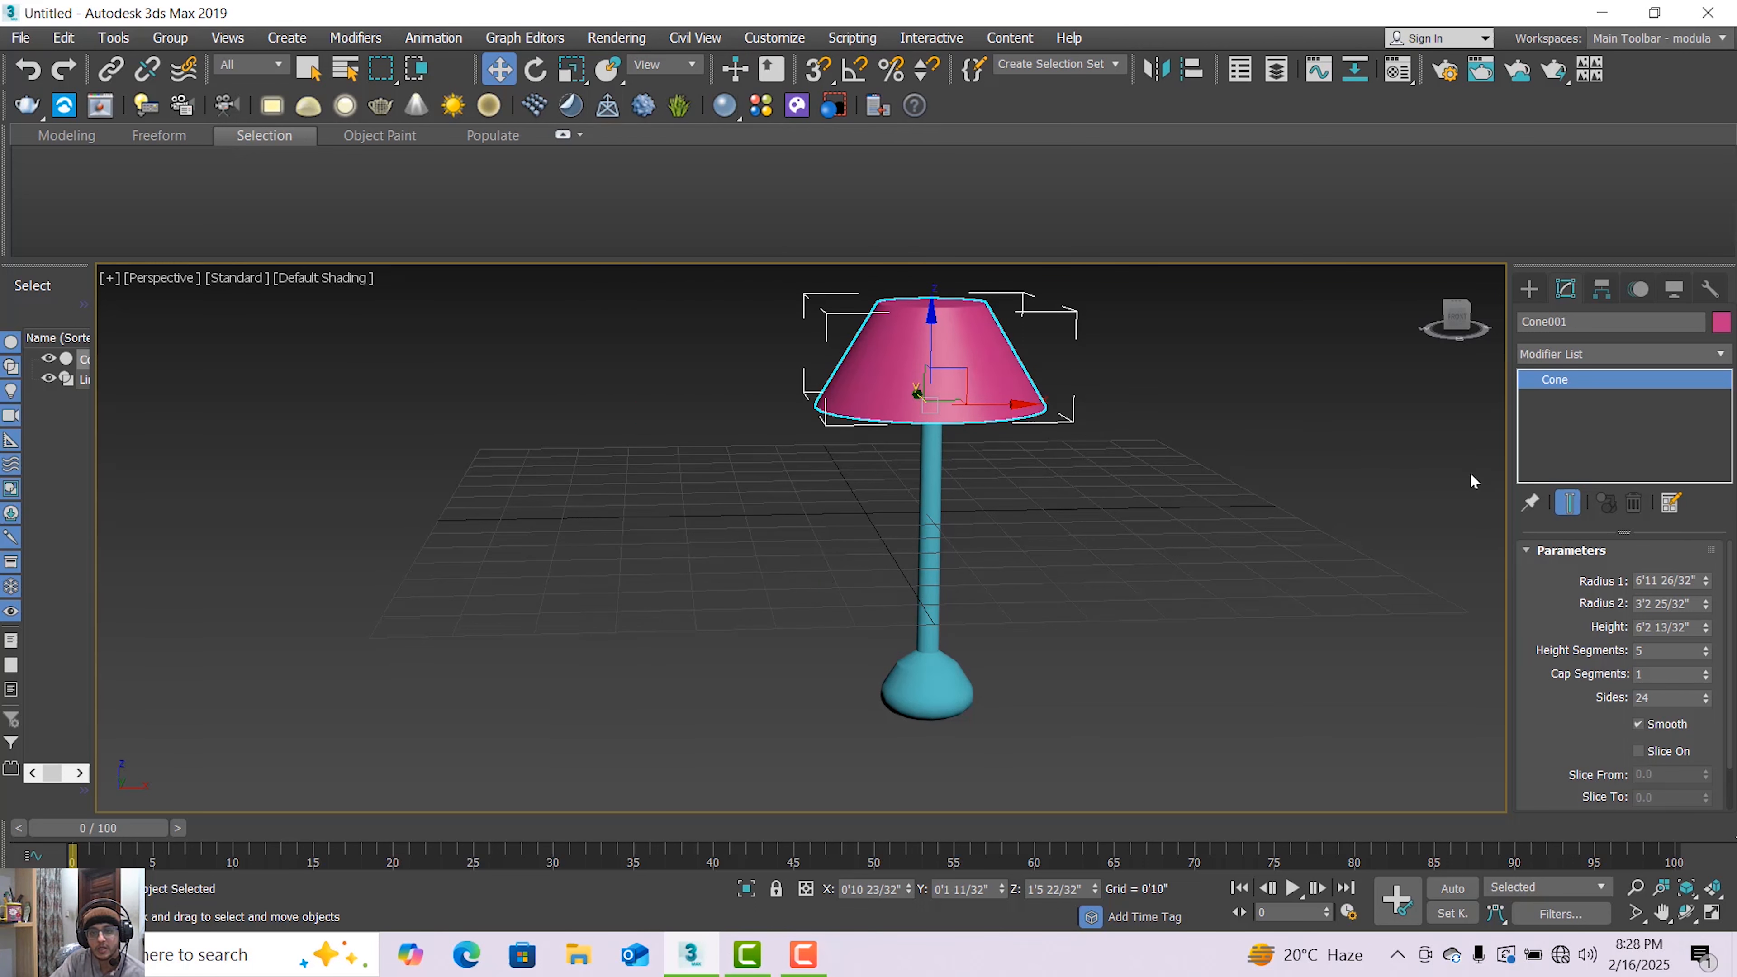
# Add an Edit Poly modifier to the cone and select all of its polygons
pyautogui.click(1717, 353)
pyautogui.press('e')
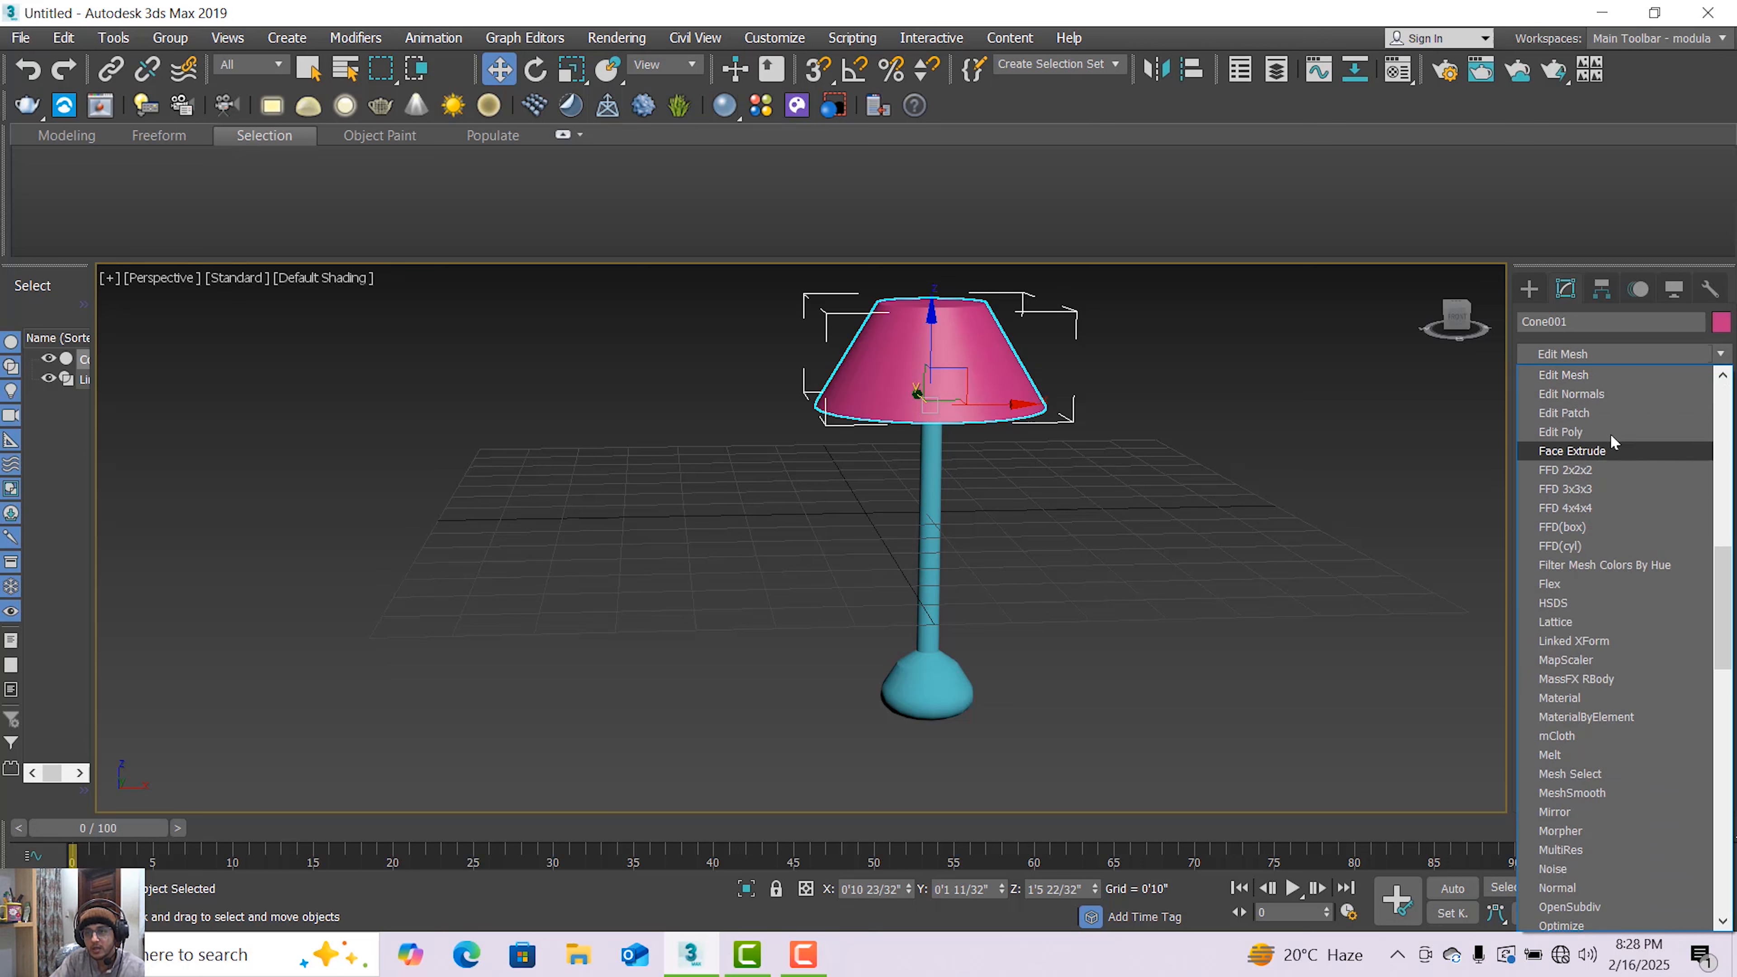
pyautogui.click(1593, 432)
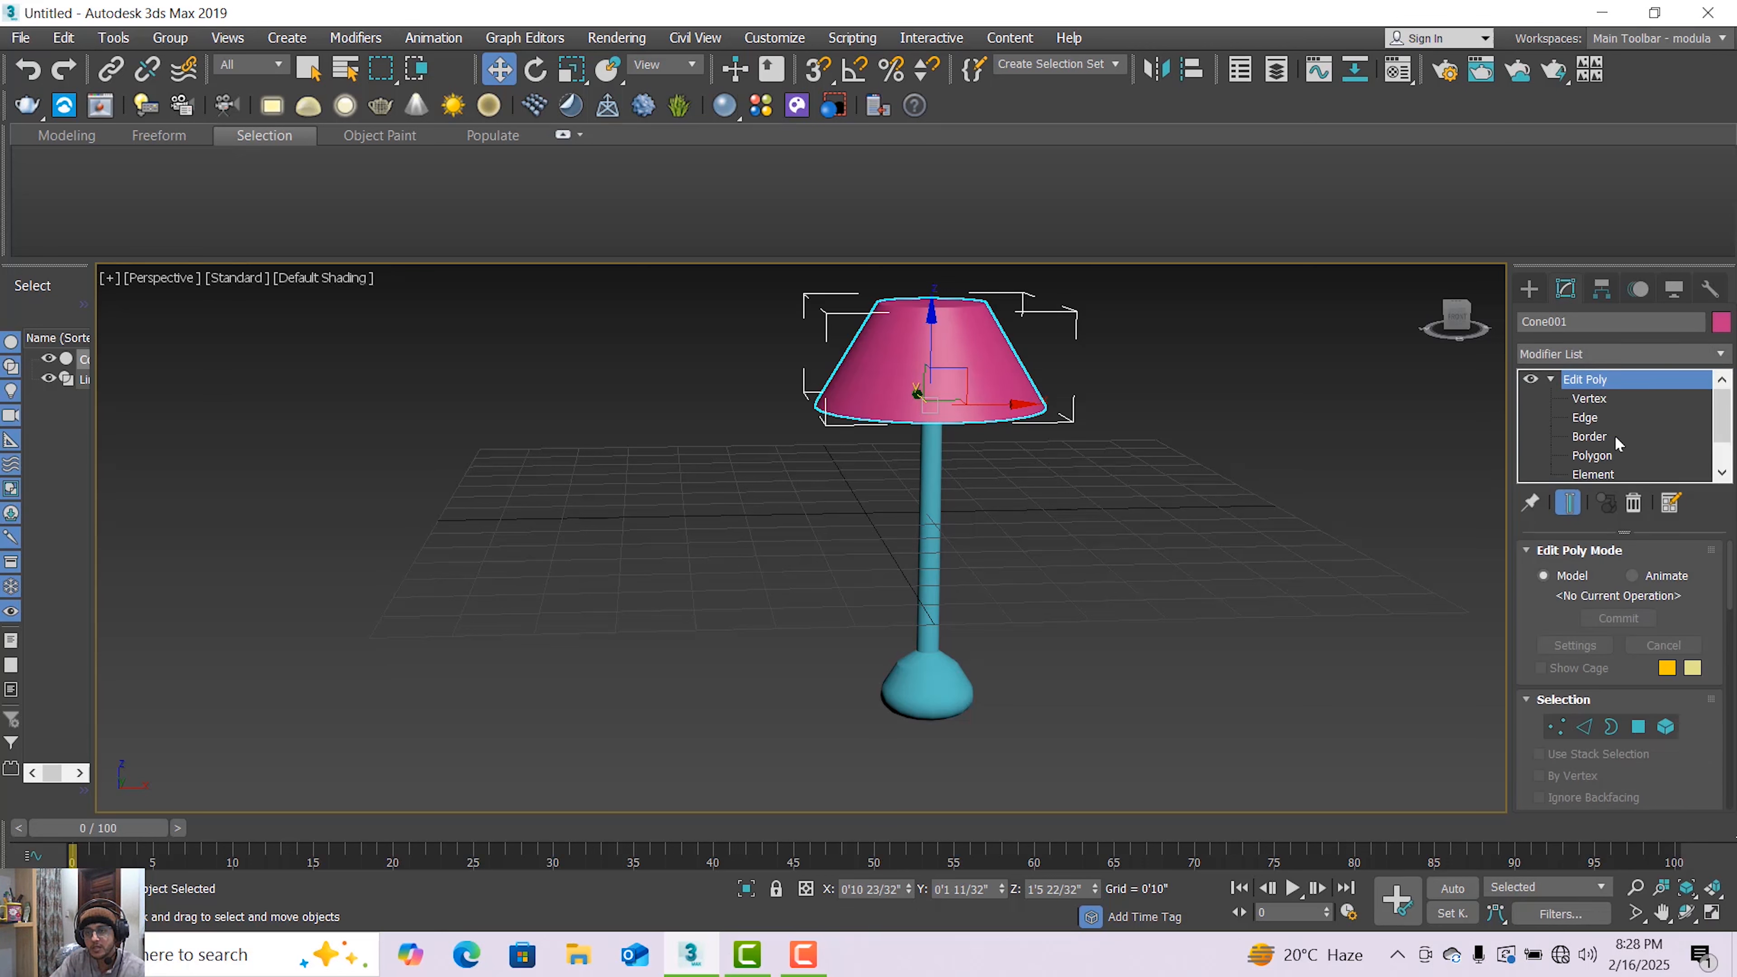
pyautogui.click(1592, 455)
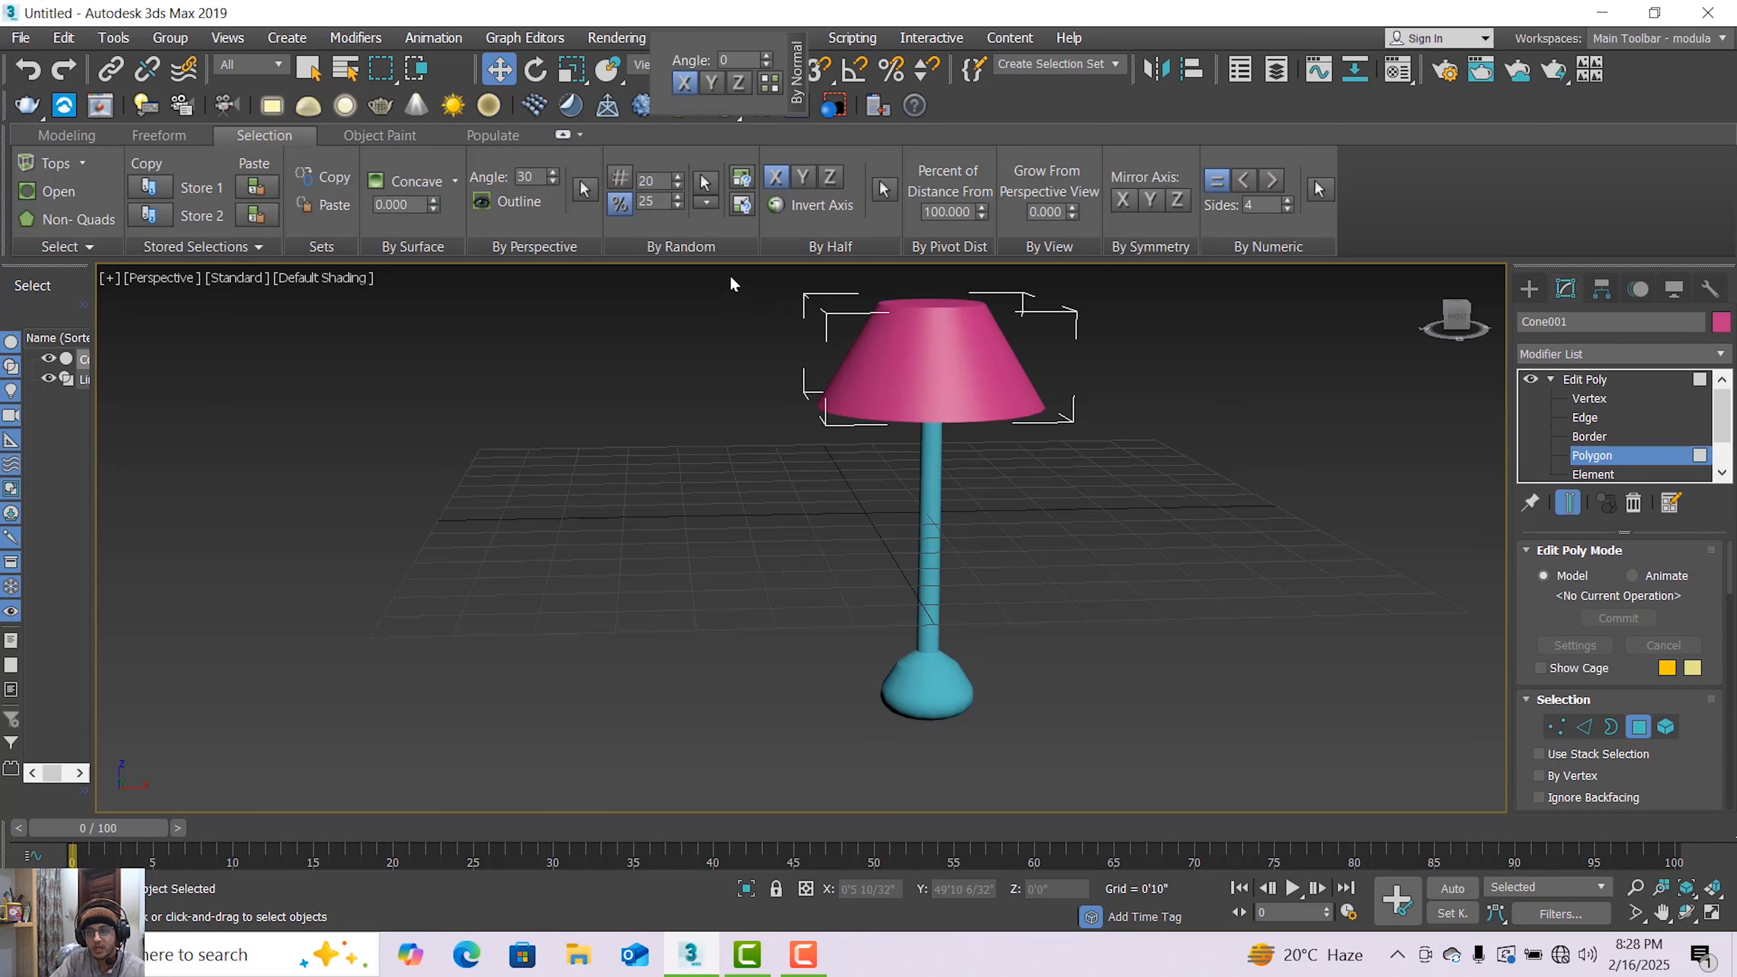
pyautogui.moveTo(729, 274); pyautogui.dragTo(1189, 502)
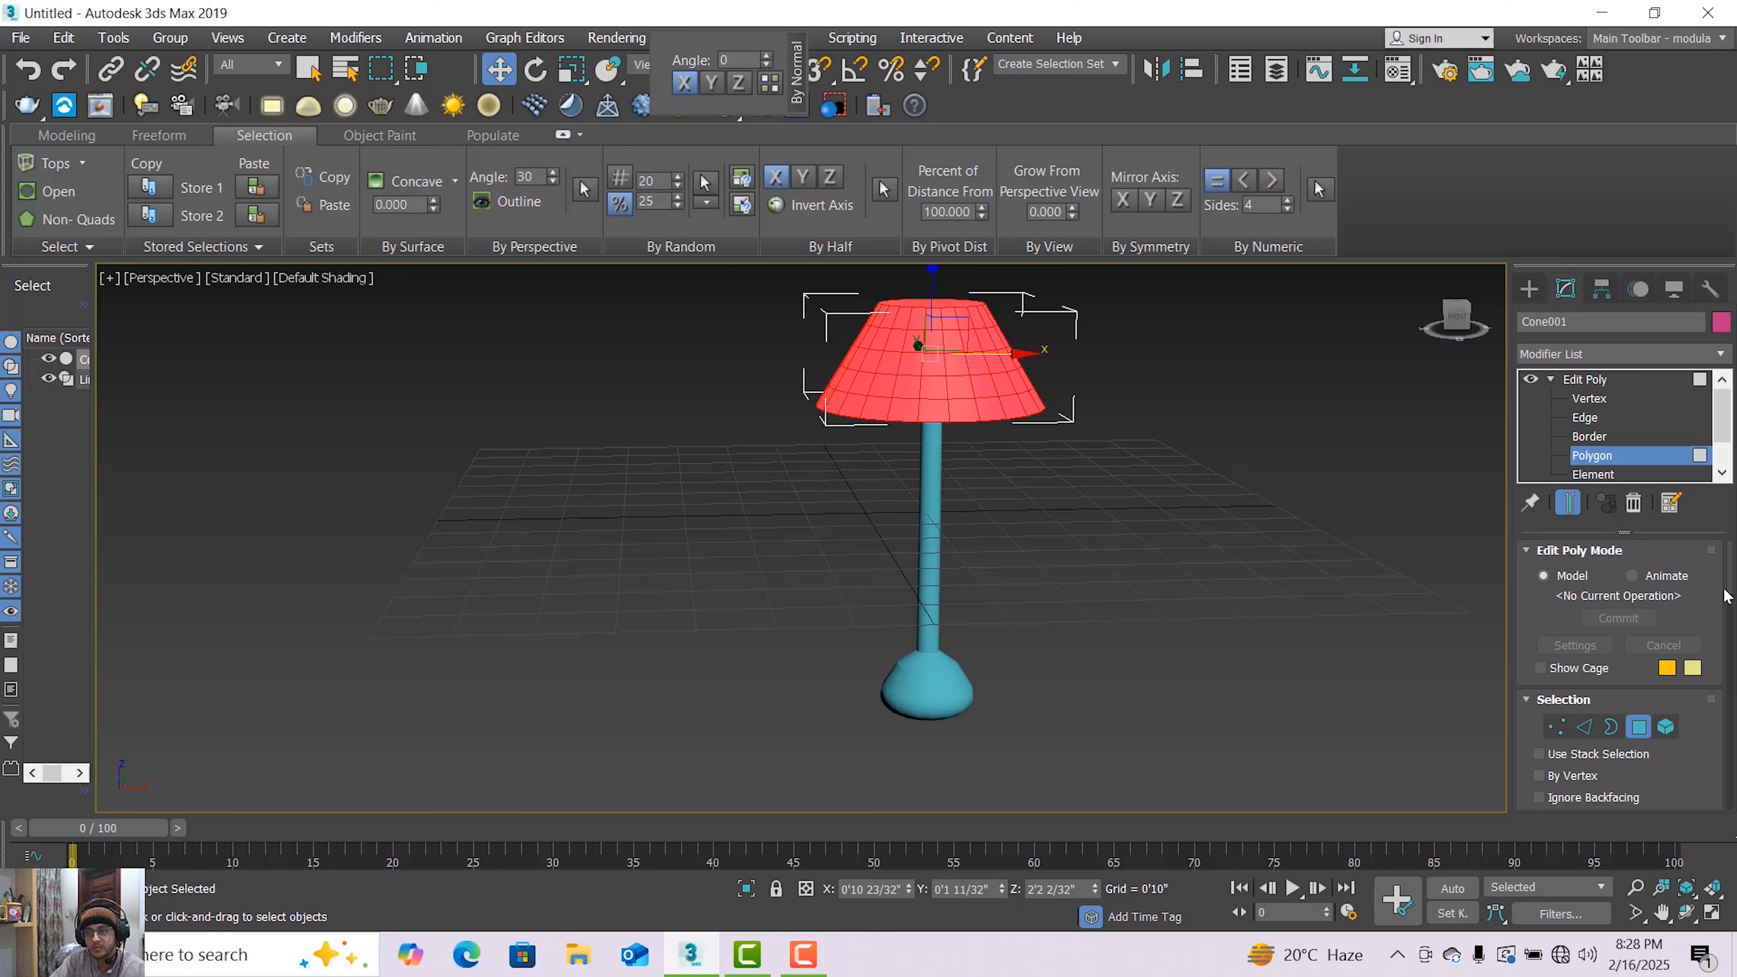
# Set the selected polygons' material ID to 1
pyautogui.moveTo(1730, 574); pyautogui.dragTo(1734, 715)
pyautogui.click(1640, 744)
pyautogui.write('1')
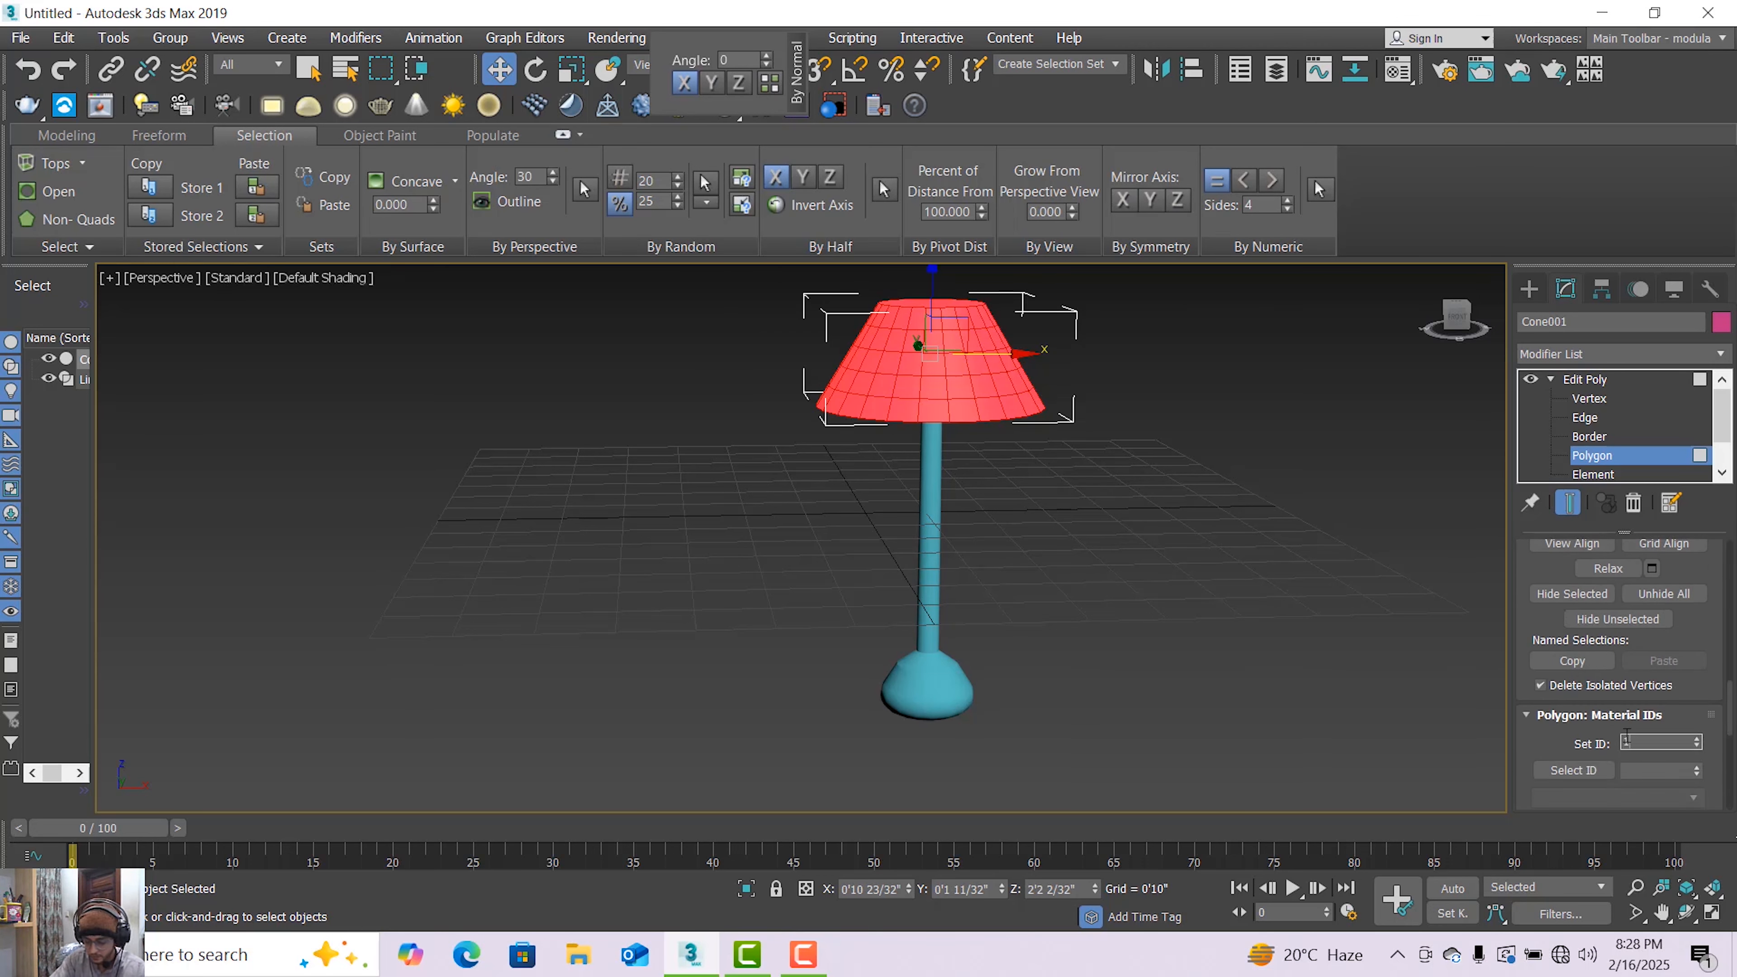
pyautogui.press('Return')
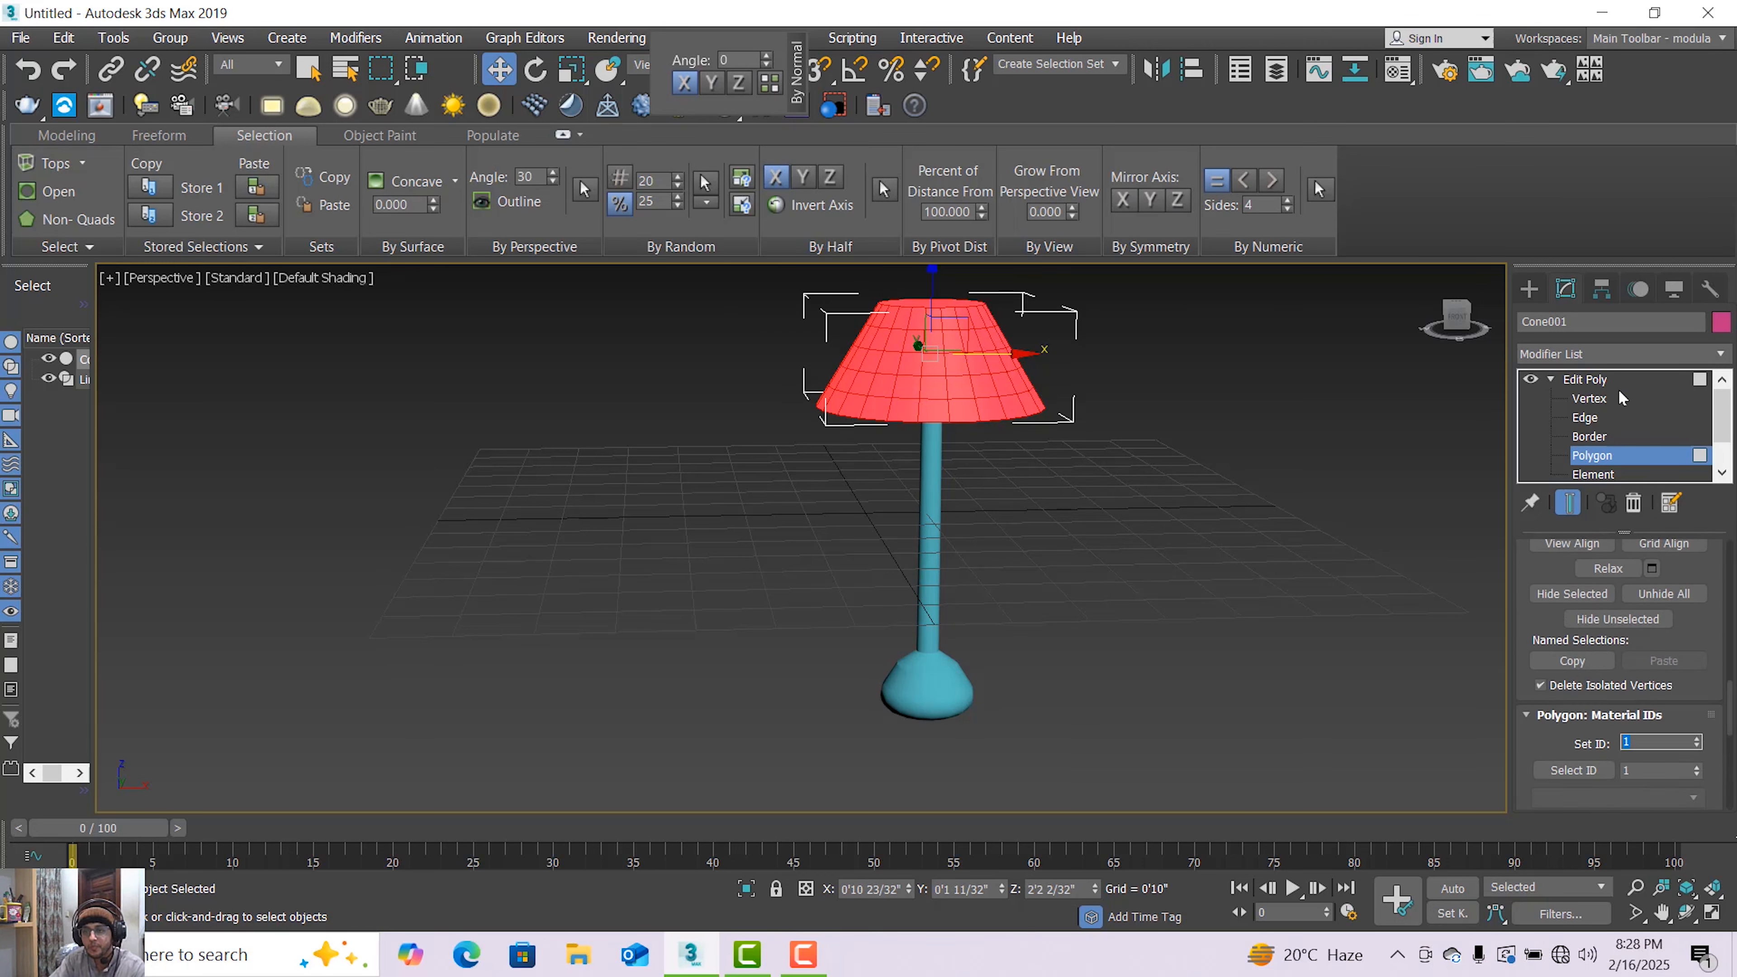